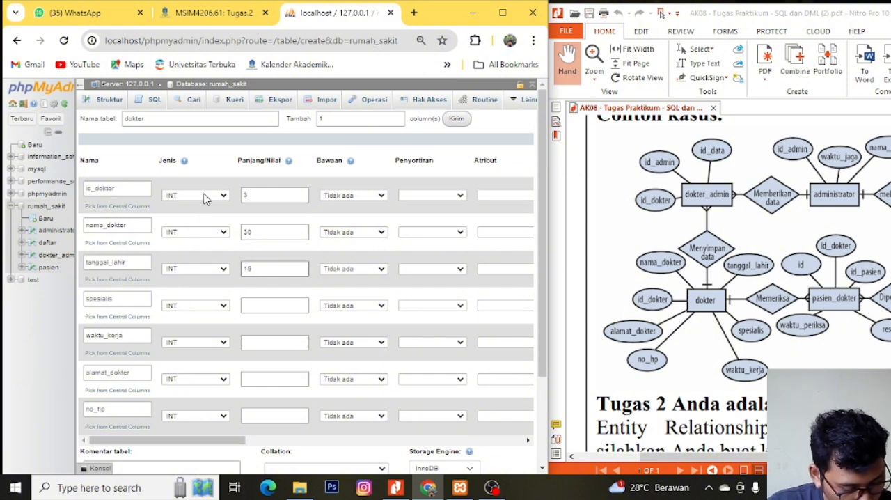
- Set the data types of the nama_dokter and tanggal_lahir columns to VARCHAR
click(216, 232)
click(202, 254)
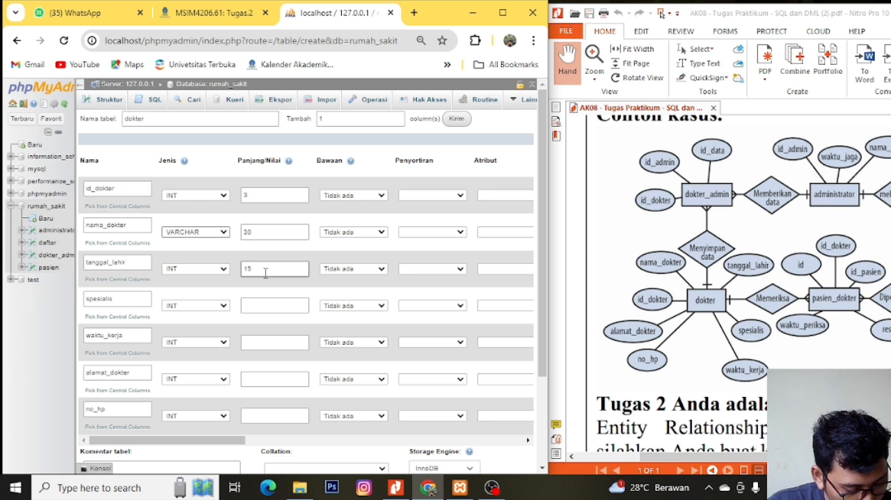
click(216, 269)
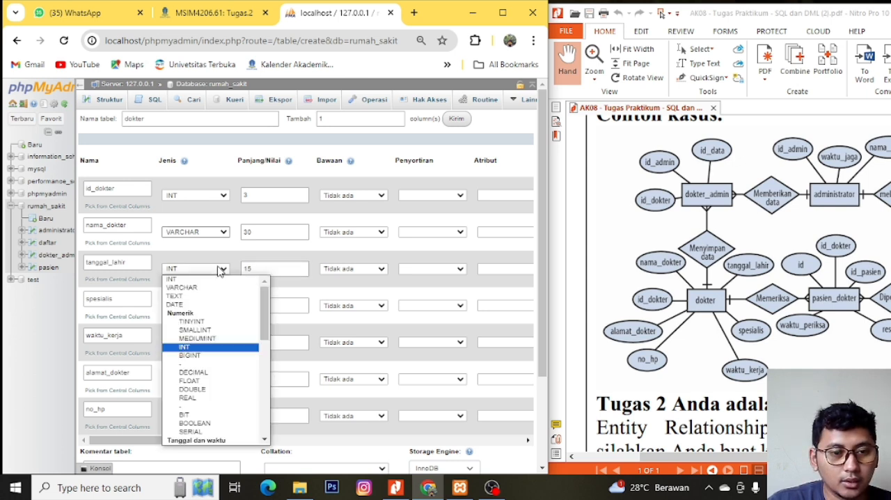
click(209, 291)
- Define the spesialis column as VARCHAR with a length of 30
click(263, 304)
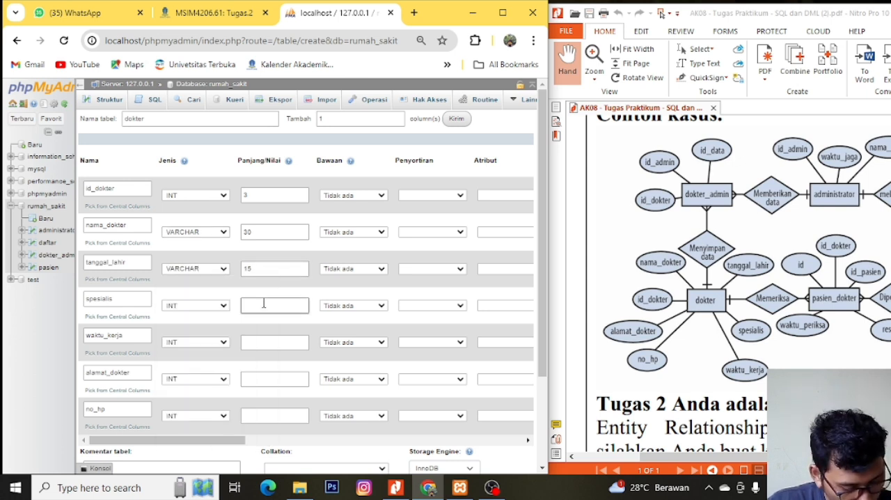
click(225, 305)
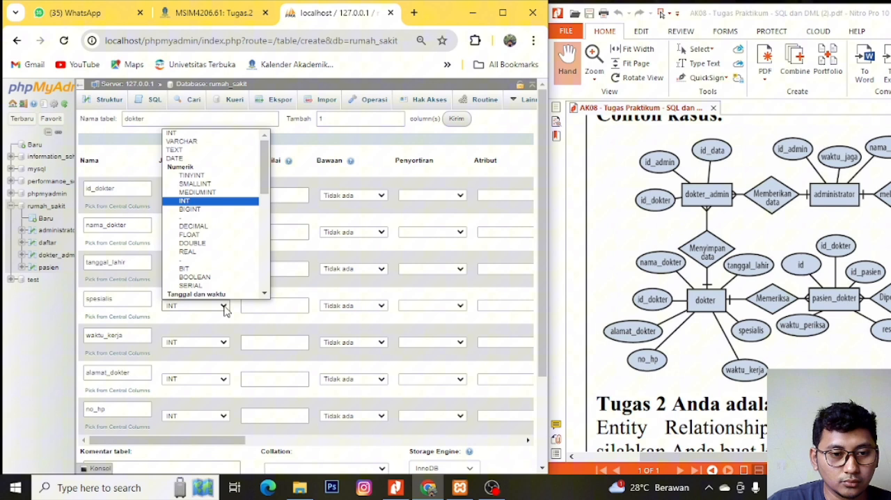
click(213, 144)
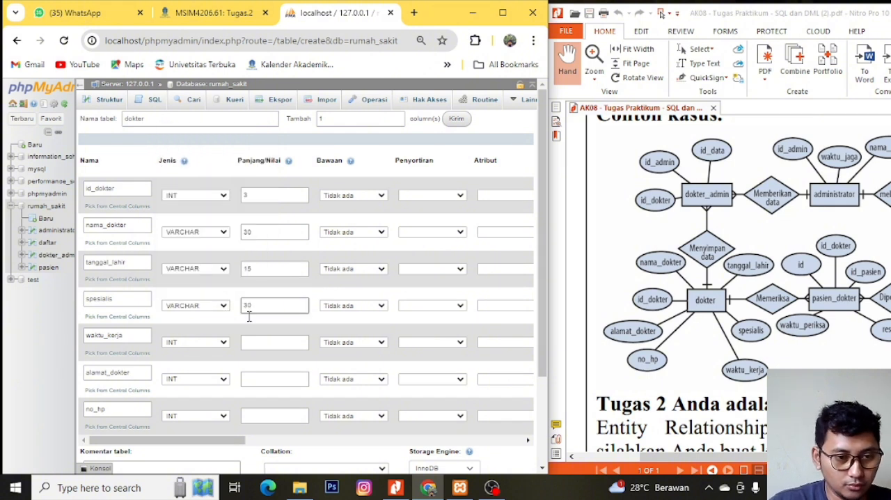
- Define the waktu_kerja and alamat_dokter columns as VARCHAR, each with a length of 100
click(219, 342)
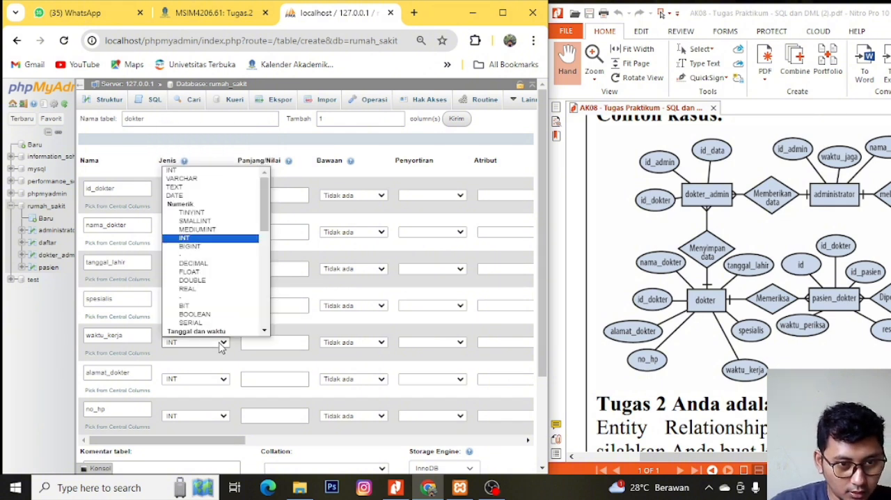
click(207, 179)
click(286, 343)
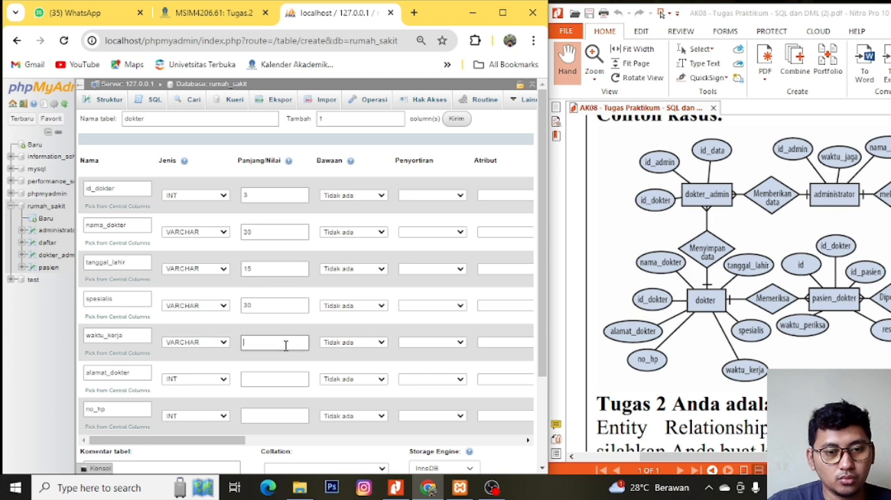
click(220, 387)
click(233, 217)
click(293, 382)
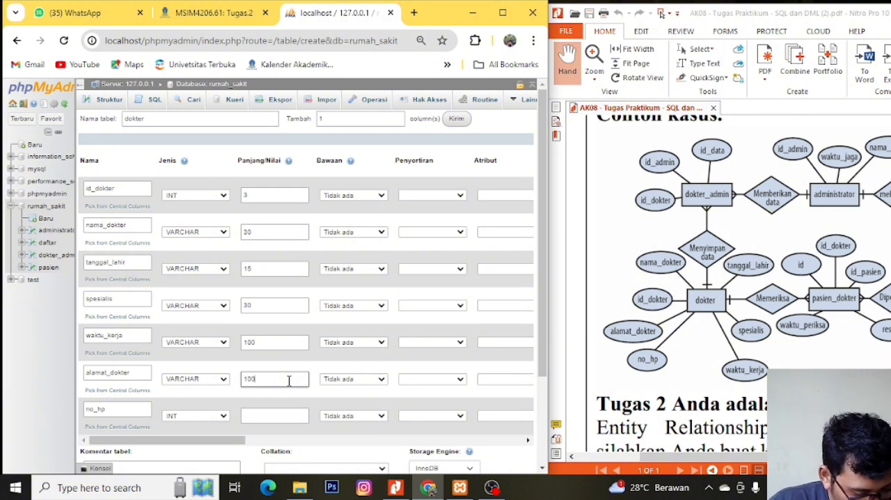
- Define the no_hp column as VARCHAR with a length of 15
click(265, 416)
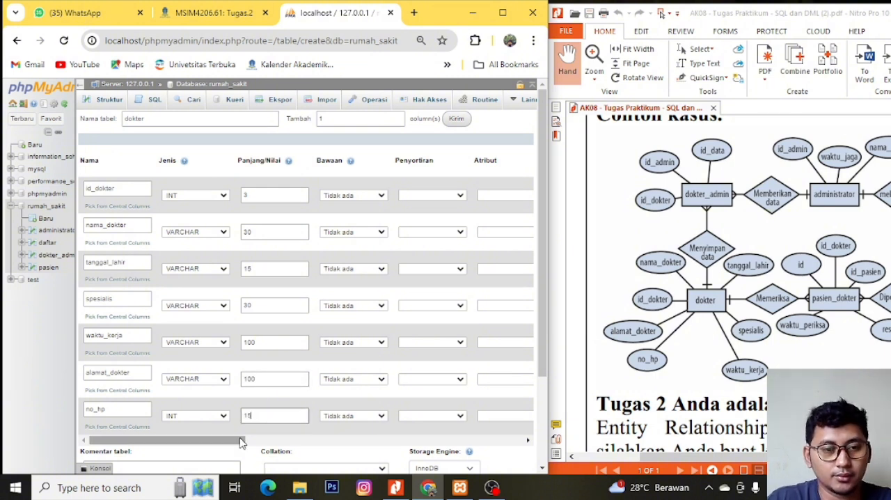
text(15)
click(202, 416)
click(202, 252)
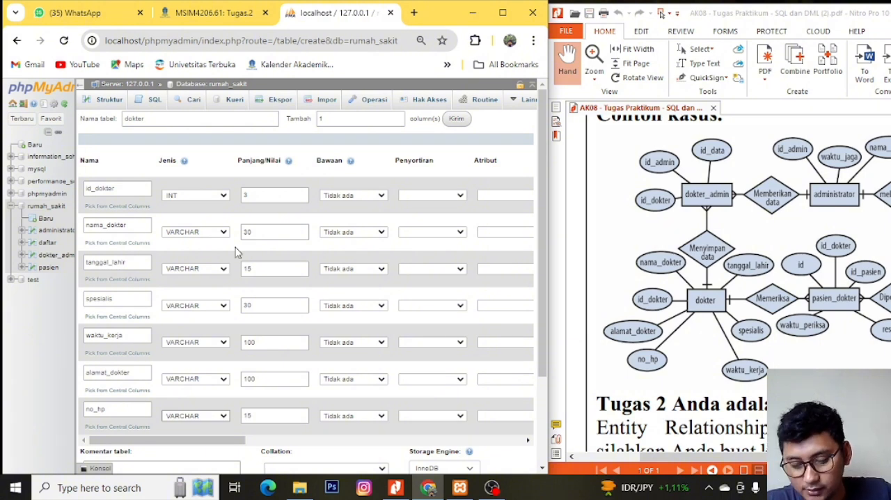
click(298, 233)
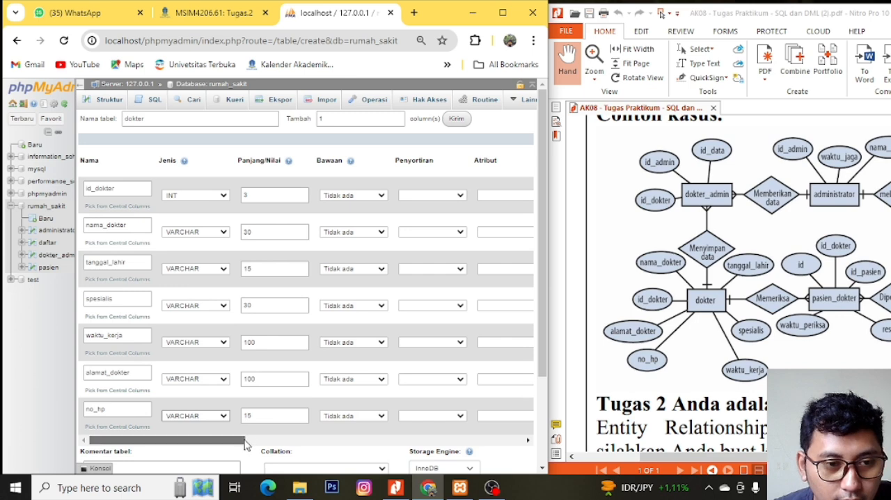
- Add a PRIMARY index on the id_dokter column
drag(245, 443, 376, 441)
click(263, 197)
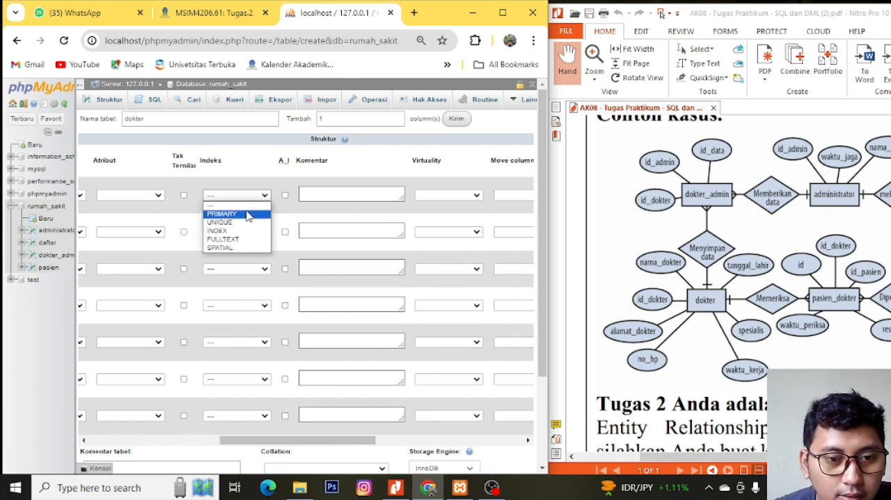
click(247, 215)
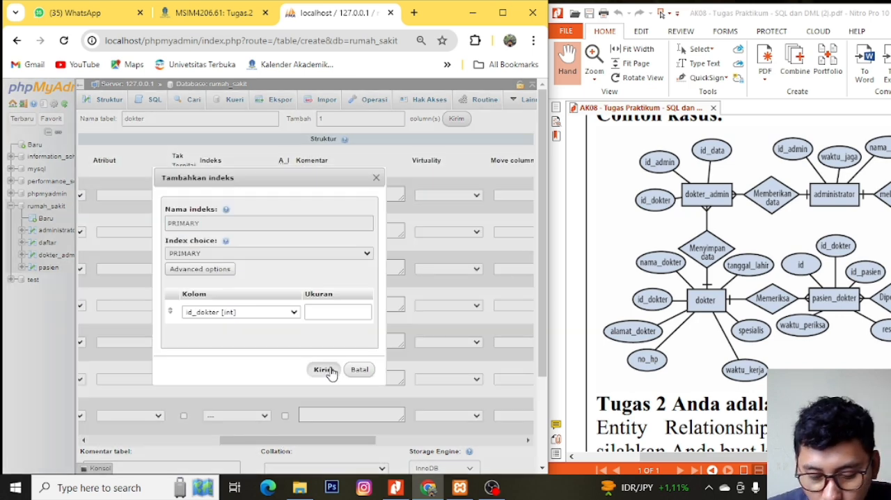
click(324, 370)
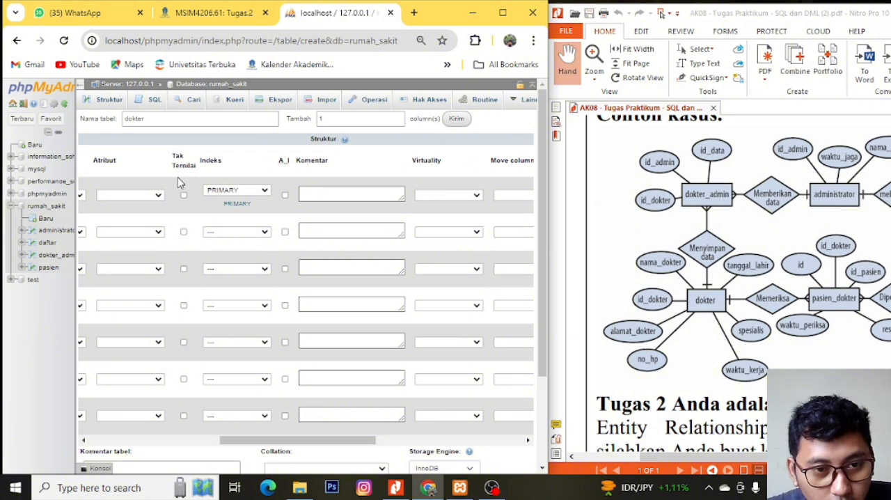
- Save the dokter table in the rumah_sakit database
scroll(299, 376, down, 2)
scroll(295, 341, up, 2)
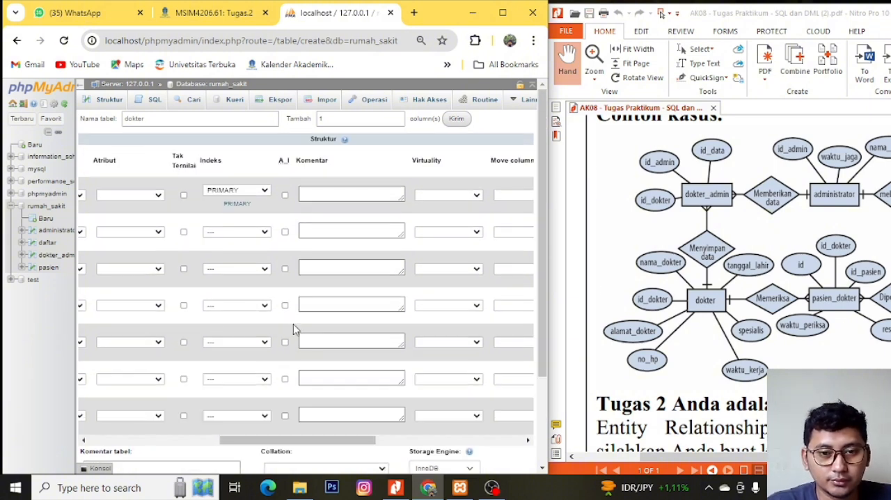
scroll(354, 446, down, 2)
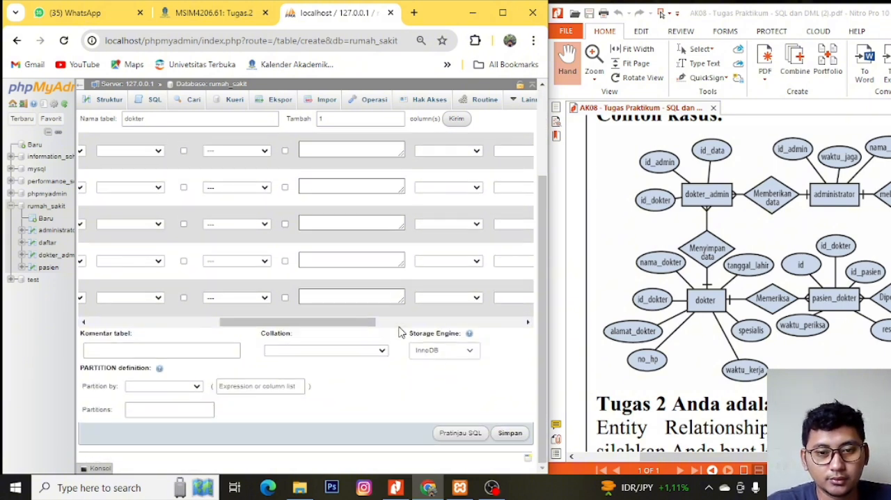
click(511, 433)
scroll(272, 358, up, 2)
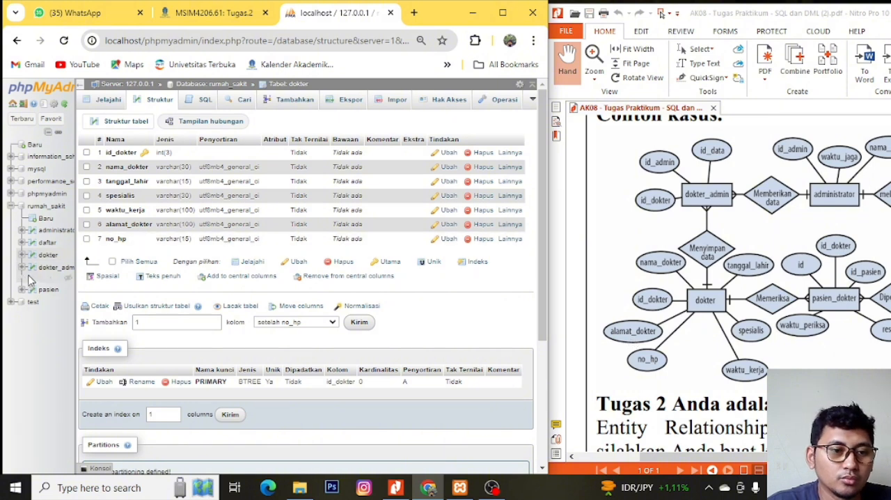
- Start a new table in the rumah_sakit database and name it pasien_dokter, following the entity in the diagram
click(46, 218)
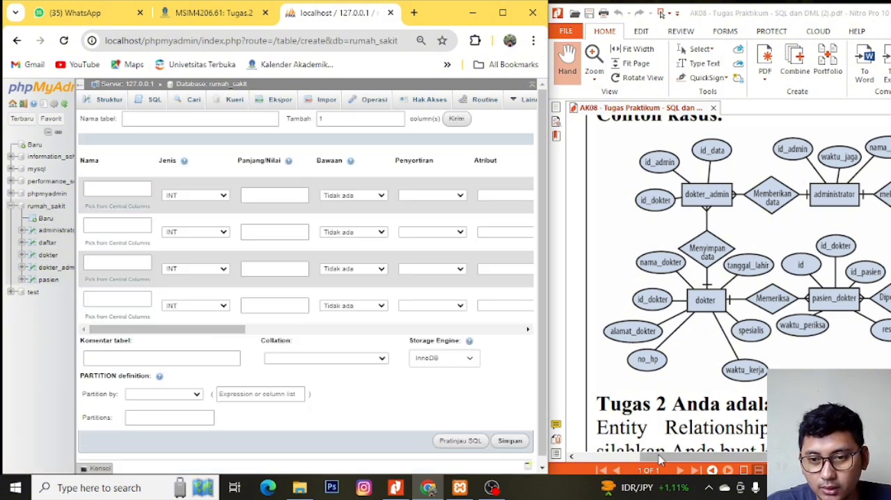
drag(660, 460, 724, 460)
click(174, 117)
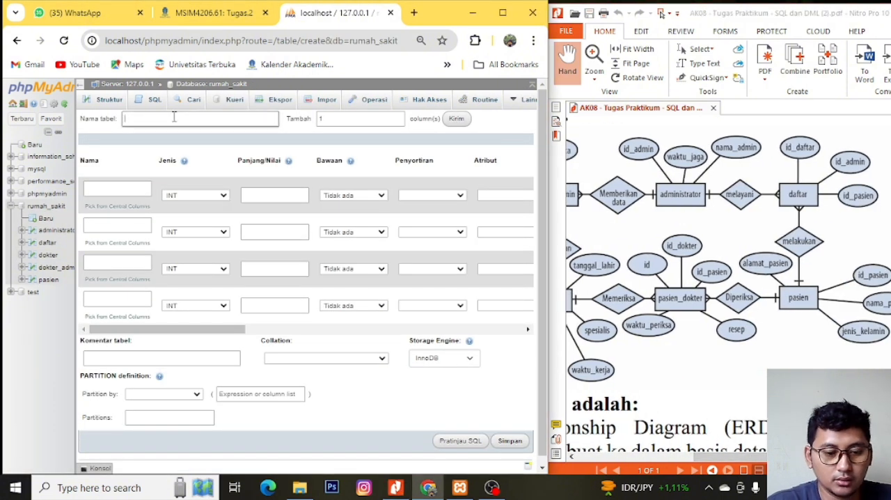
text(pasien_dok)
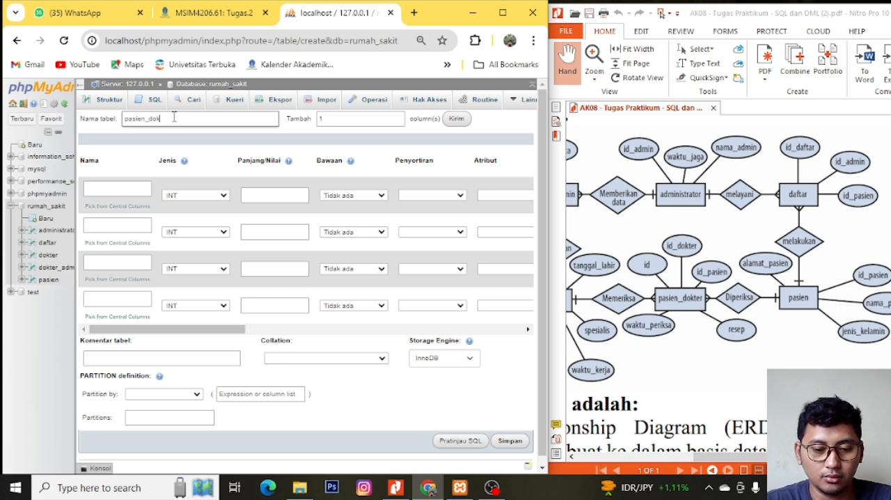
text(ter)
- Name the first three columns of the pasien_dokter table id, id_dokter and id_pasien
click(125, 188)
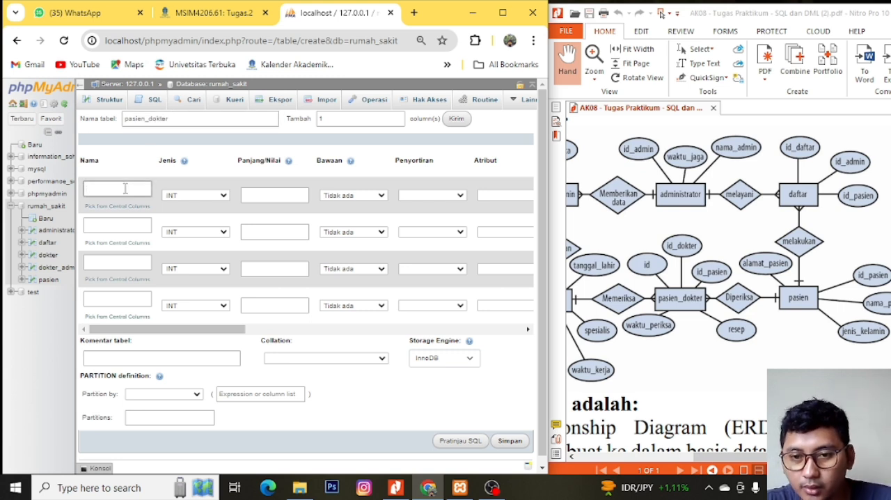
text(id)
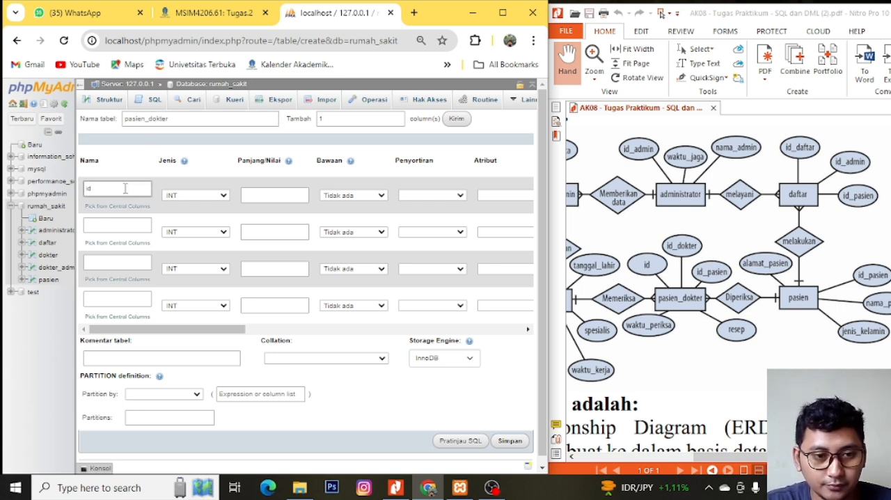
click(129, 225)
text(id_do)
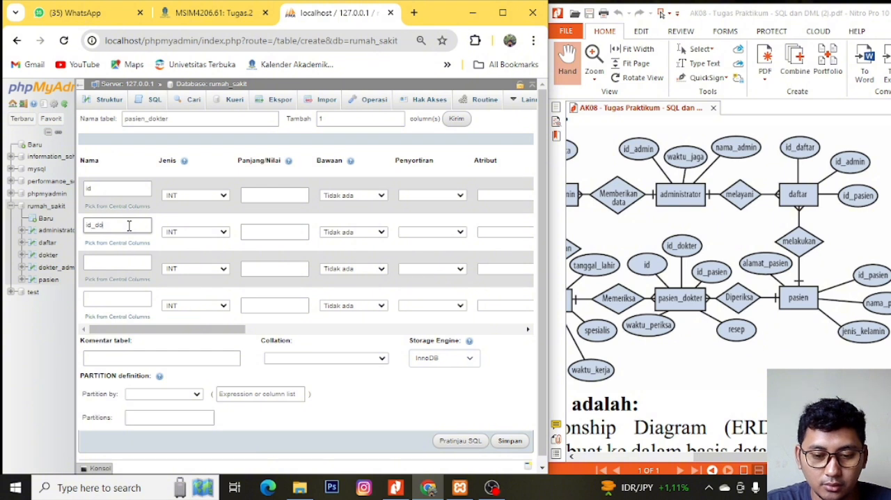
text(kter)
click(142, 260)
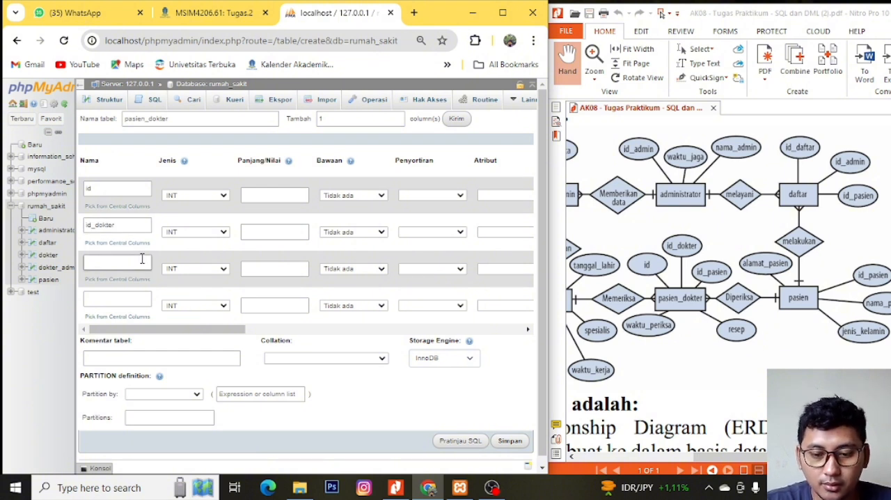
text(id_pasien)
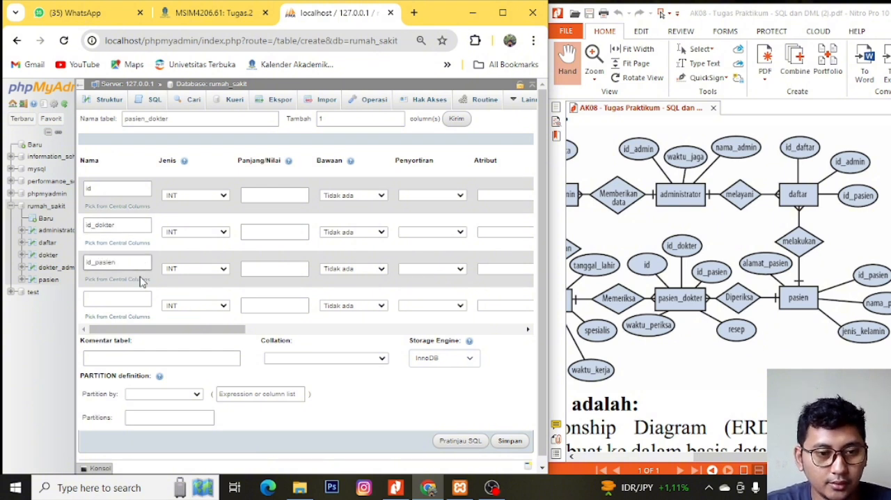
- Name the fourth column resep, and add one more column named waktu_periksa
click(135, 300)
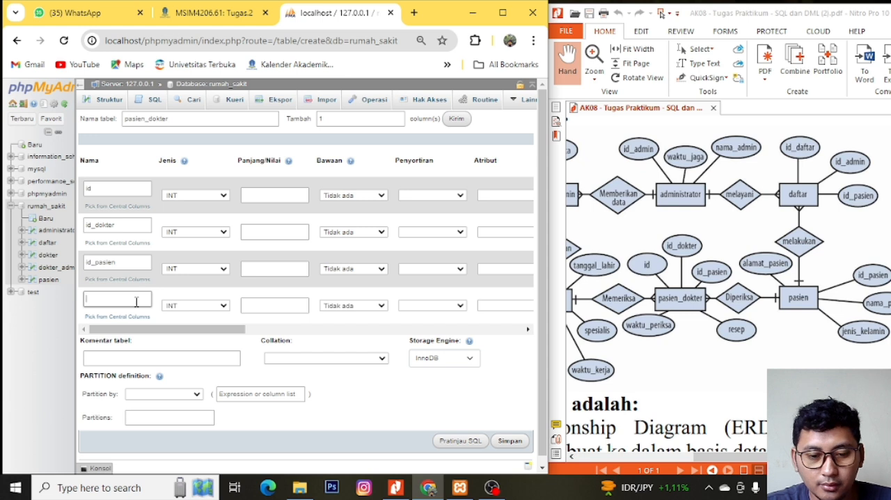
text(resep)
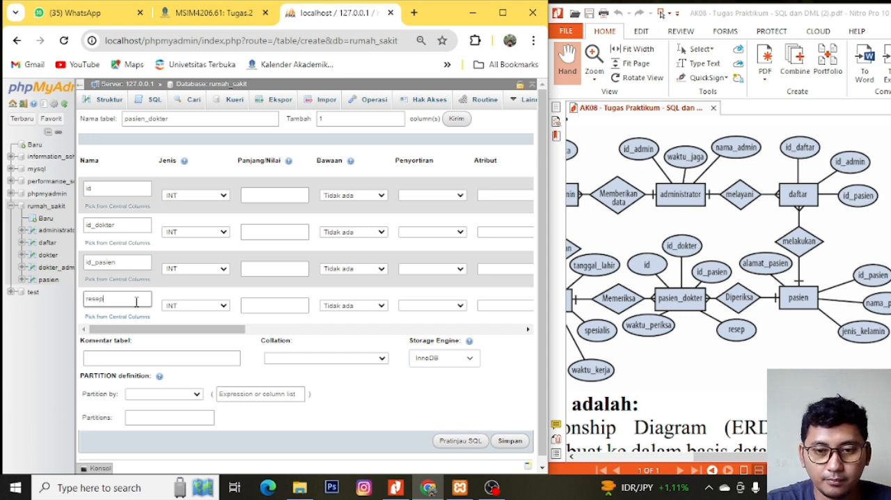
click(466, 118)
click(118, 337)
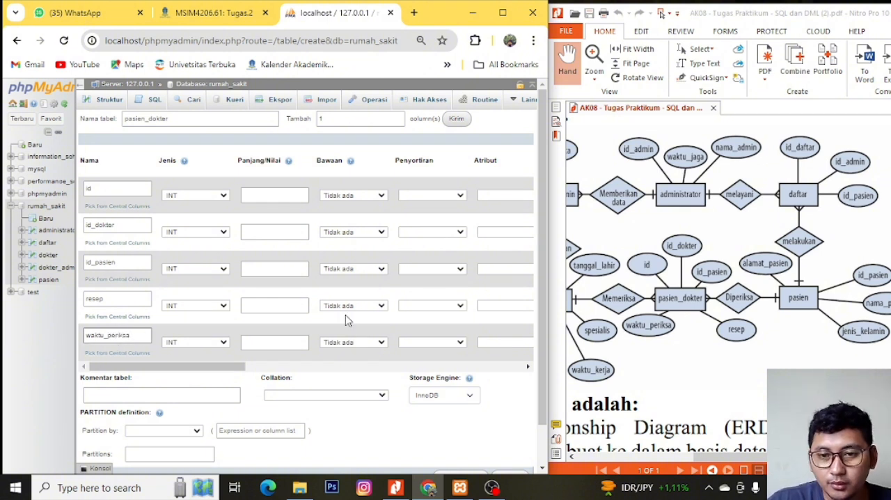
- Set the length of the id, id_dokter and id_pasien columns to 3
click(263, 189)
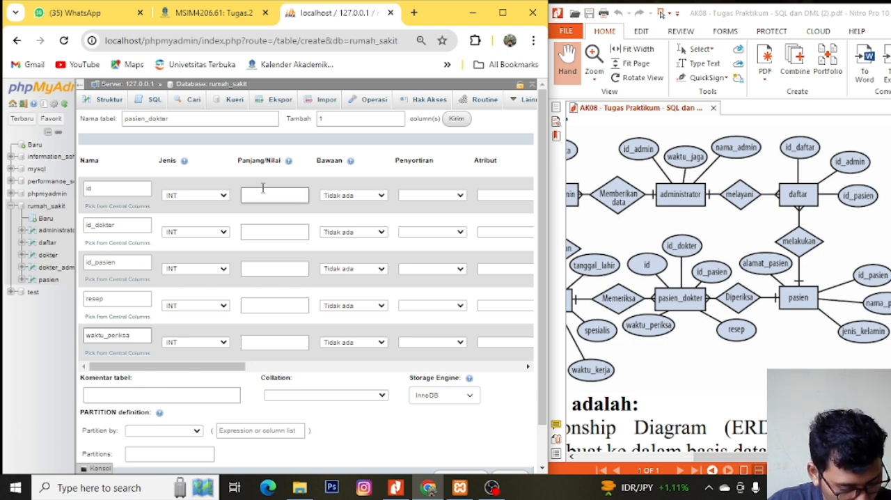
text(3)
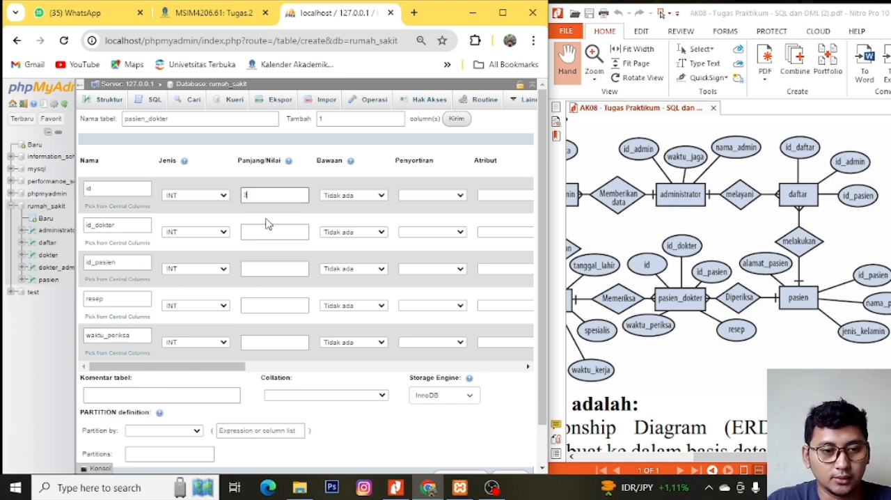
click(268, 233)
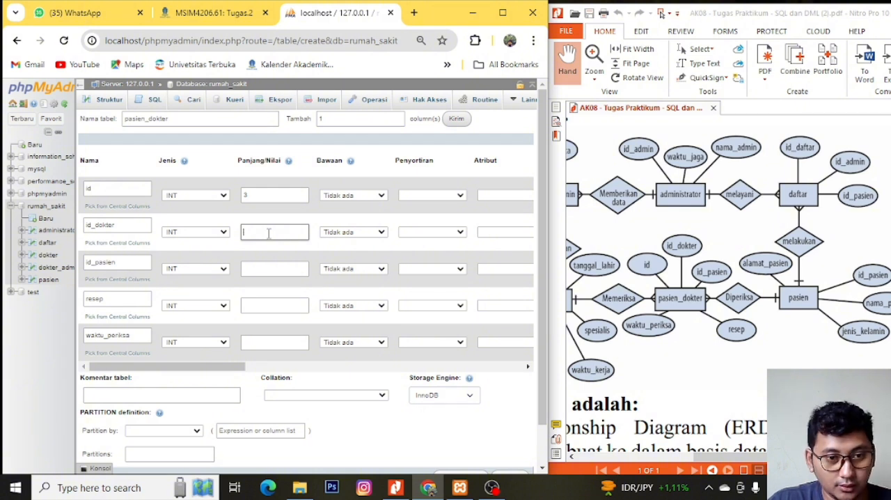
click(258, 266)
click(261, 267)
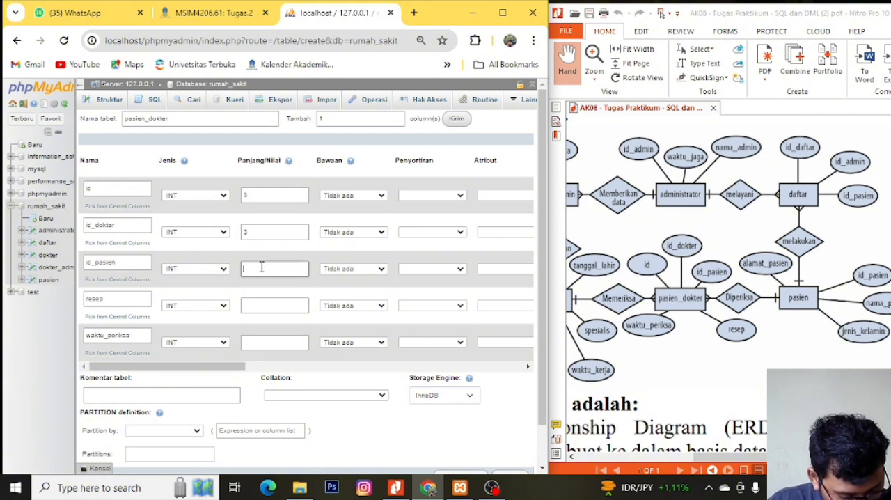
- Set the resep column's data type to VARCHAR with a length of 100
click(258, 307)
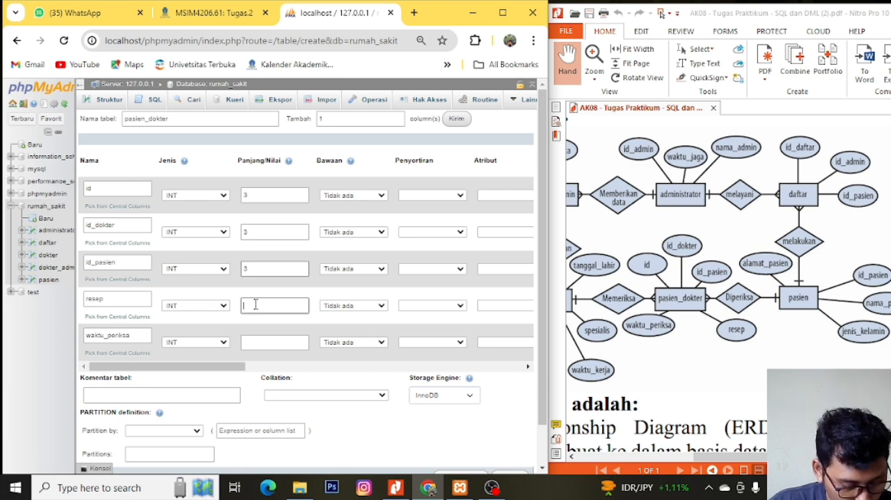
click(209, 306)
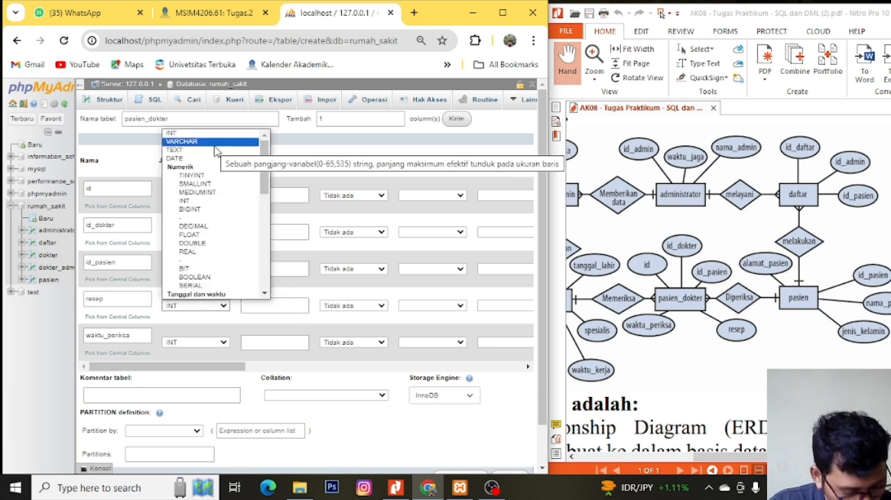
click(215, 143)
click(276, 305)
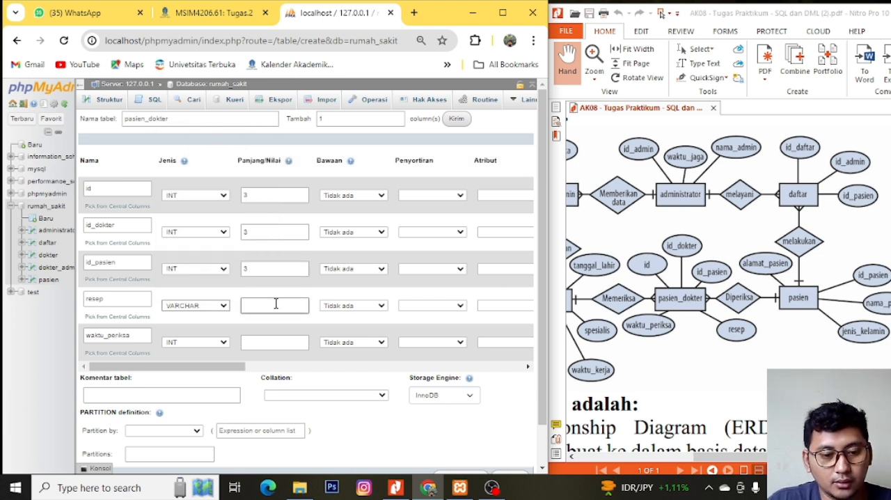
text(100)
- Set the waktu_periksa column to VARCHAR with a length of 100 and save the pasien_dokter table
click(259, 343)
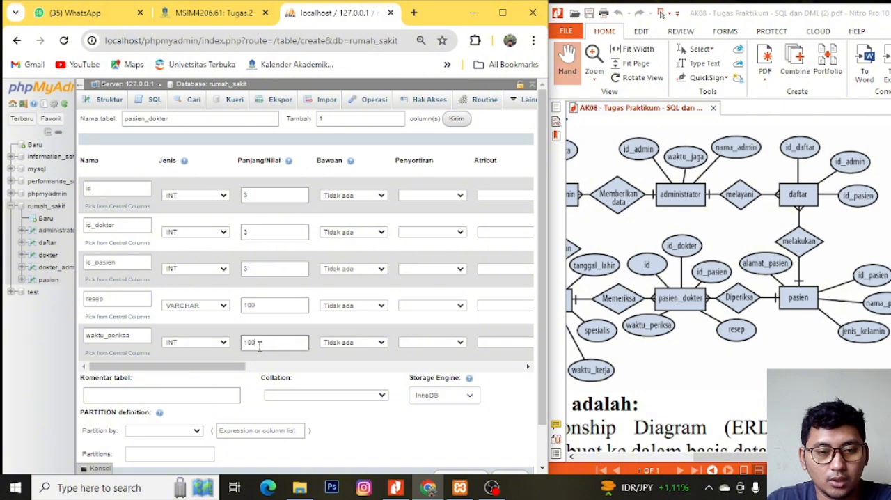
click(213, 343)
click(213, 183)
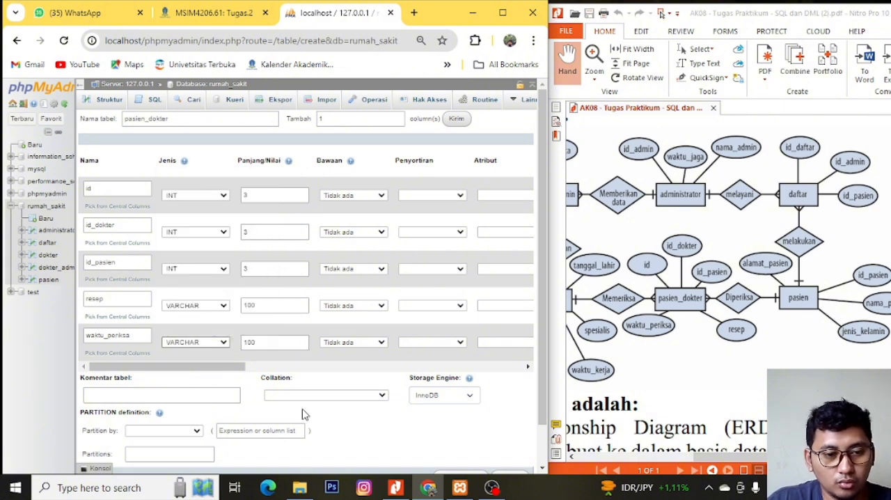
scroll(302, 414, down, 1)
click(458, 432)
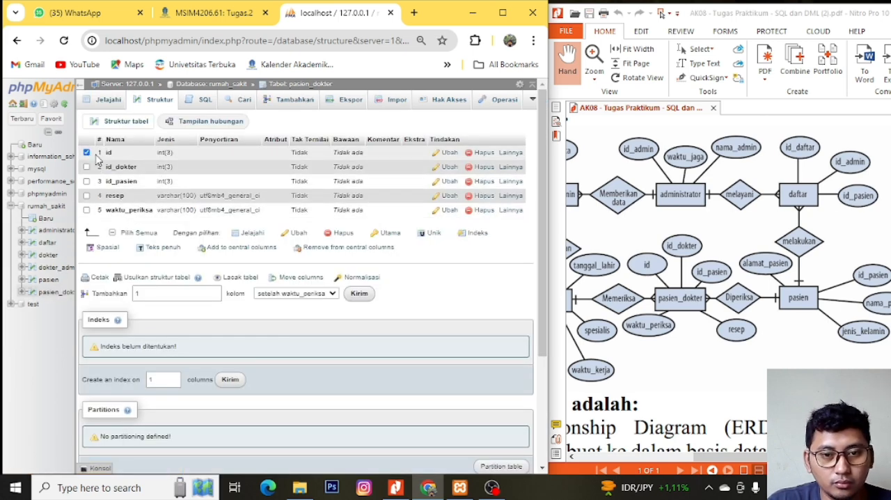
- Make the id column the primary key of the pasien_dokter table and confirm the change
click(510, 153)
click(502, 166)
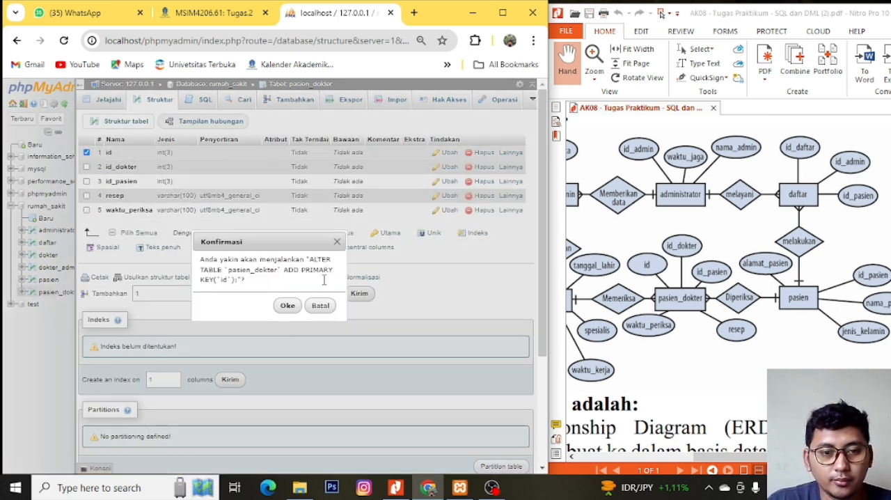
click(289, 307)
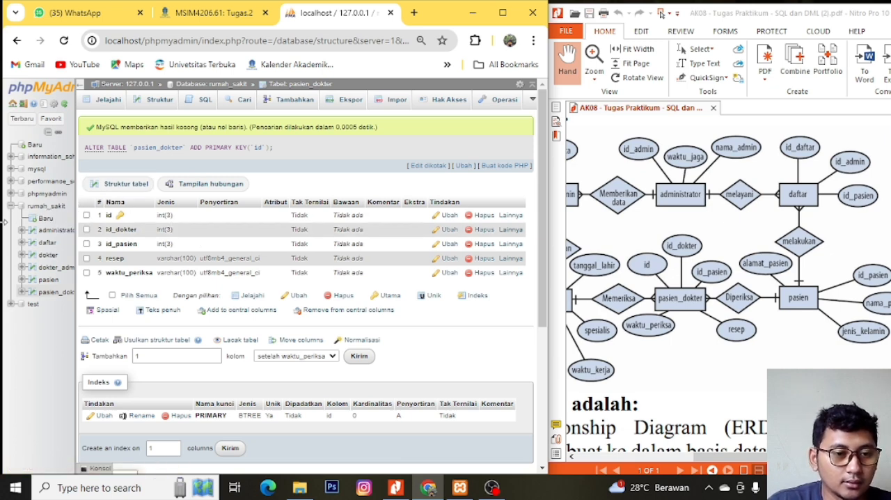
- Return to the rumah_sakit database overview and open its Designer view
click(33, 209)
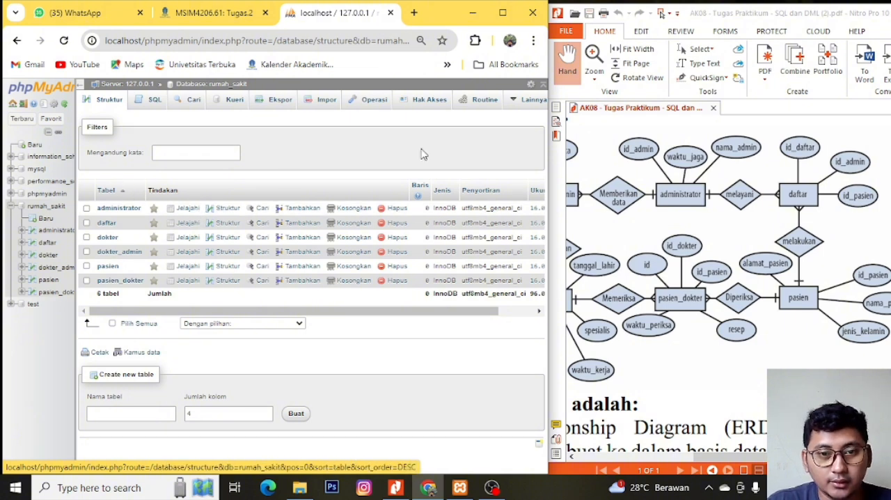
click(533, 100)
click(506, 180)
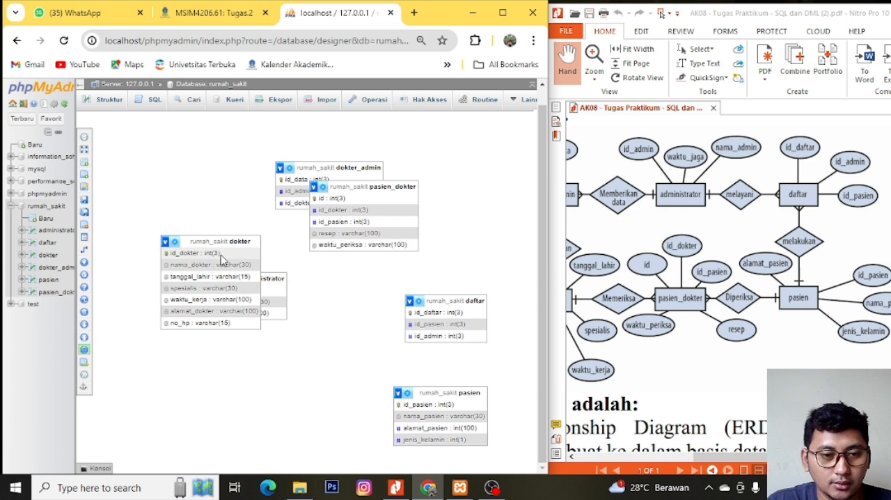
- Spread out the diagram's tables: dokter at lower left, administrator beside it, daftar at upper right, dokter_admin at upper left, and pasien_dokter in the centre
drag(213, 240, 221, 365)
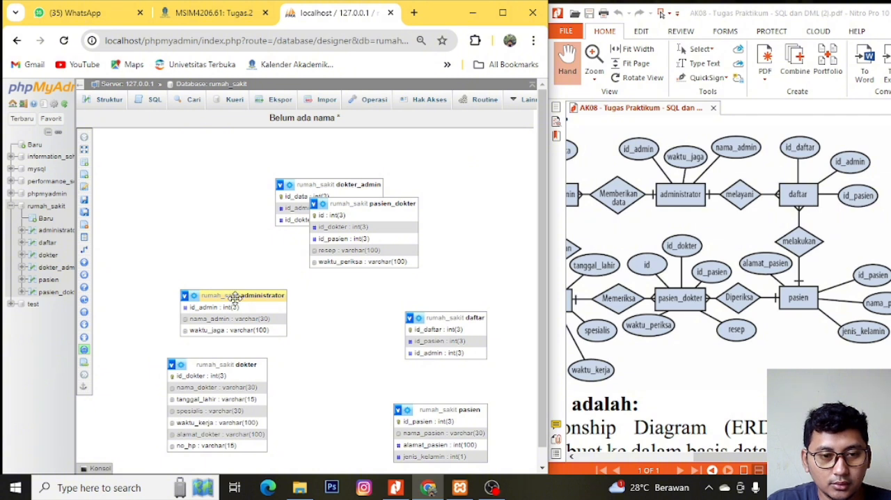
drag(236, 298, 339, 369)
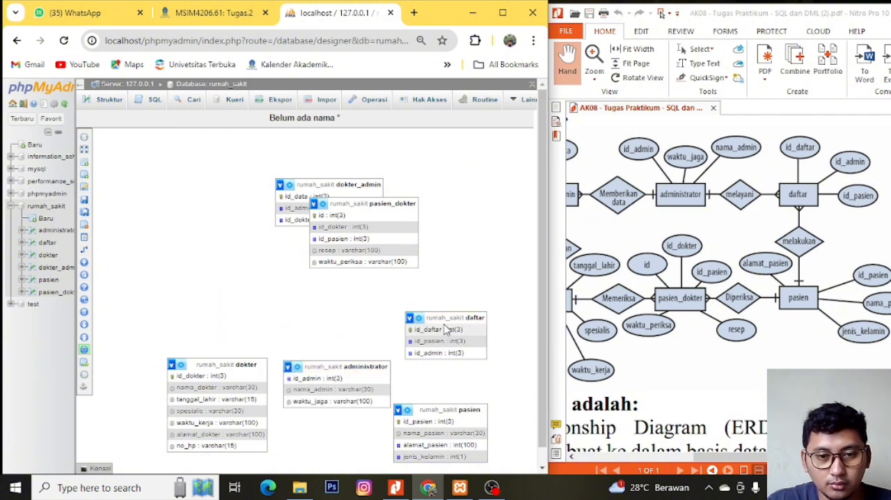
drag(449, 317, 467, 179)
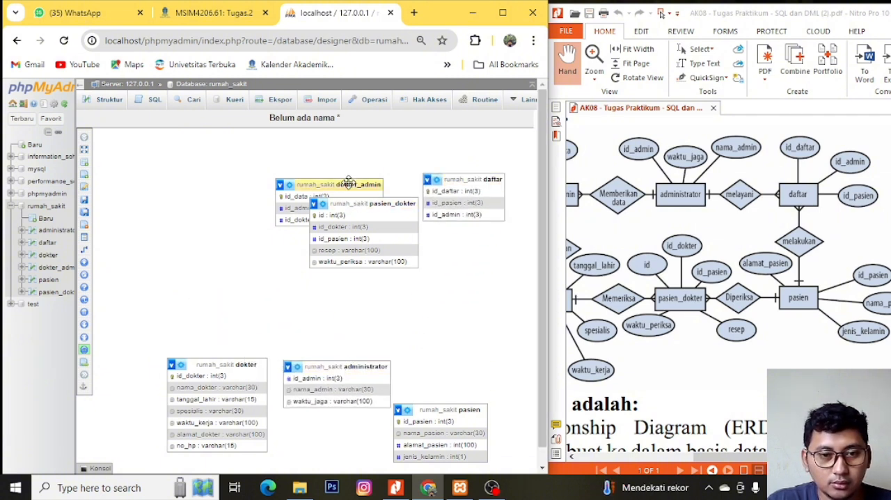
drag(348, 184, 232, 186)
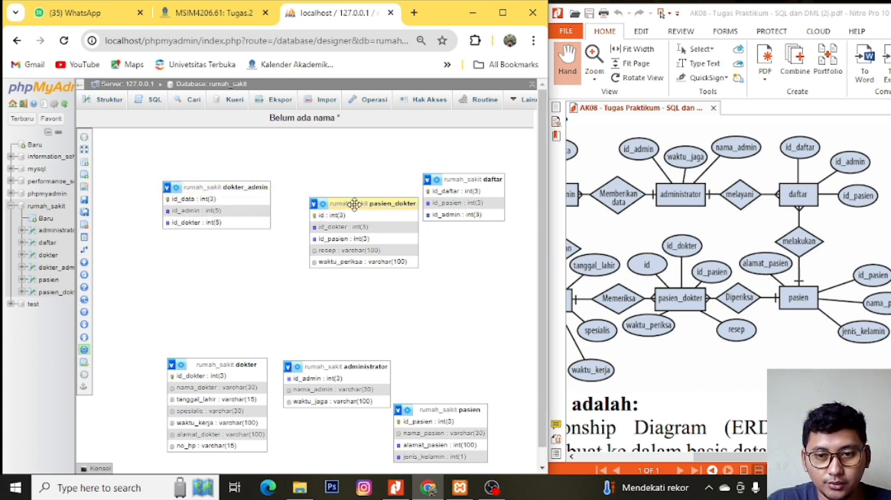
drag(355, 203, 327, 284)
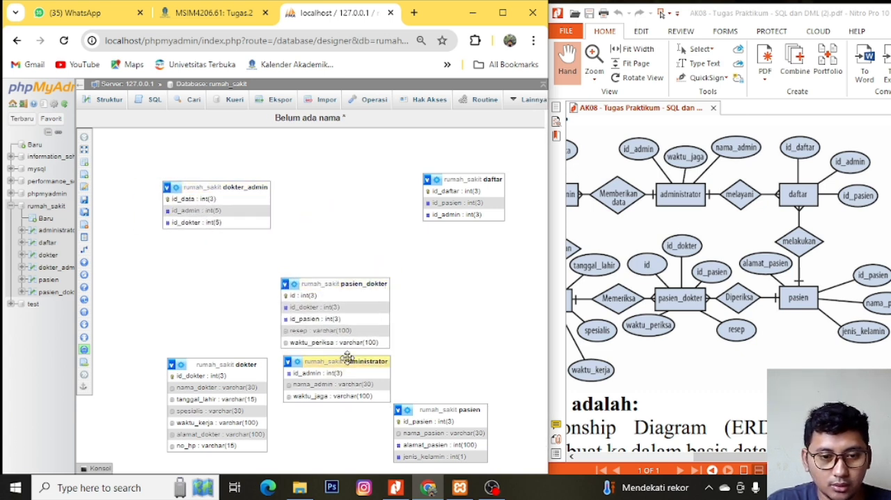
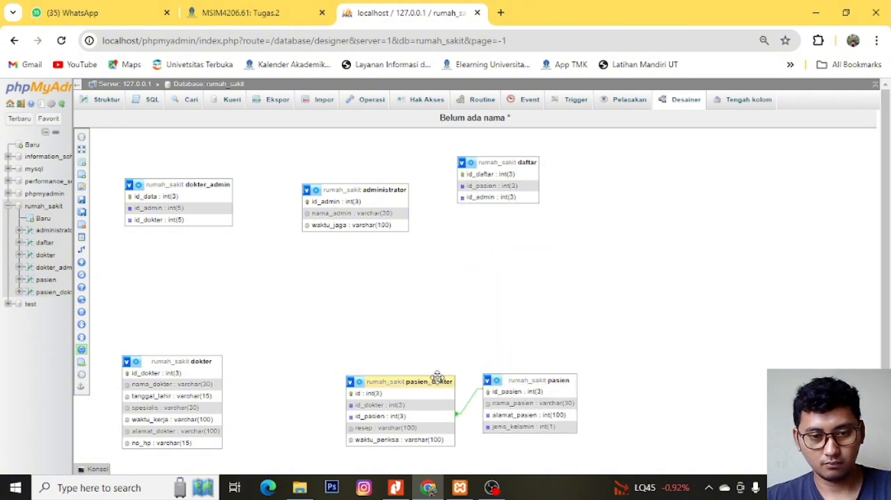
- Line up pasien_dokter and pasien with dokter in the lower row, and daftar with administrator in the upper row
drag(427, 381, 379, 361)
drag(527, 380, 515, 361)
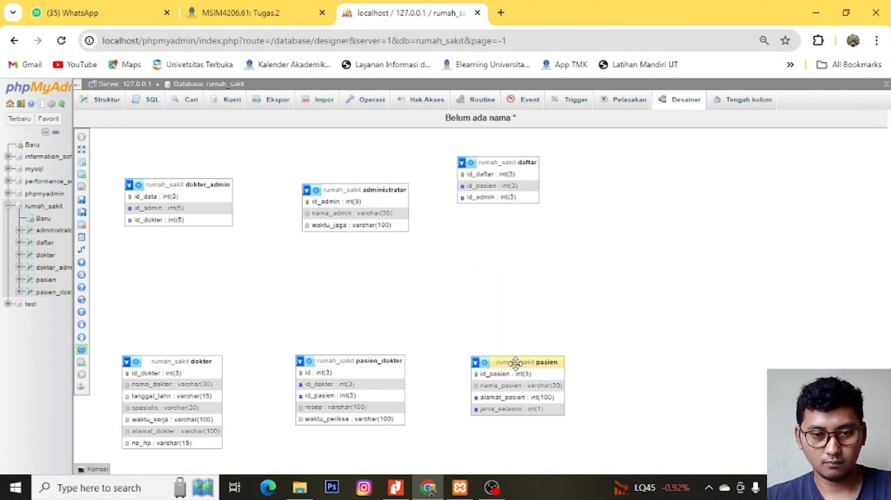
drag(495, 156, 513, 184)
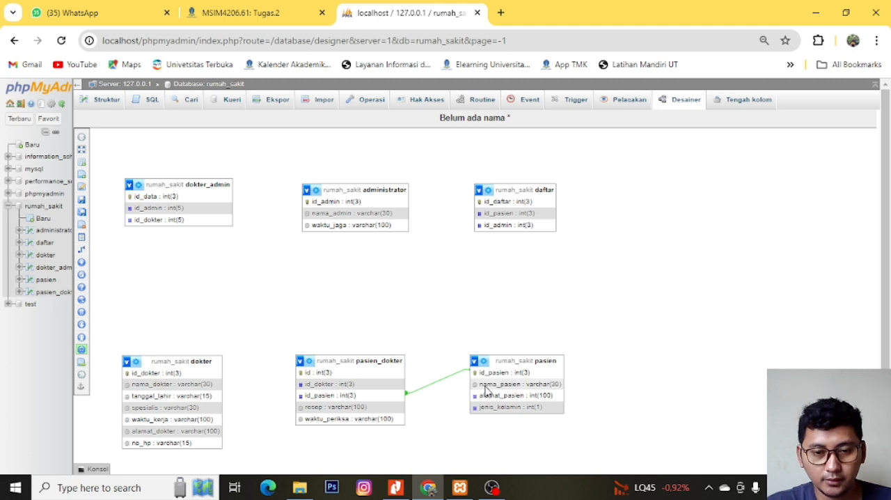
- Create a foreign key relationship from referenced key daftar.id_admin to foreign key administrator.id_admin, with CASCADE on delete and on update
mouse_move(83, 313)
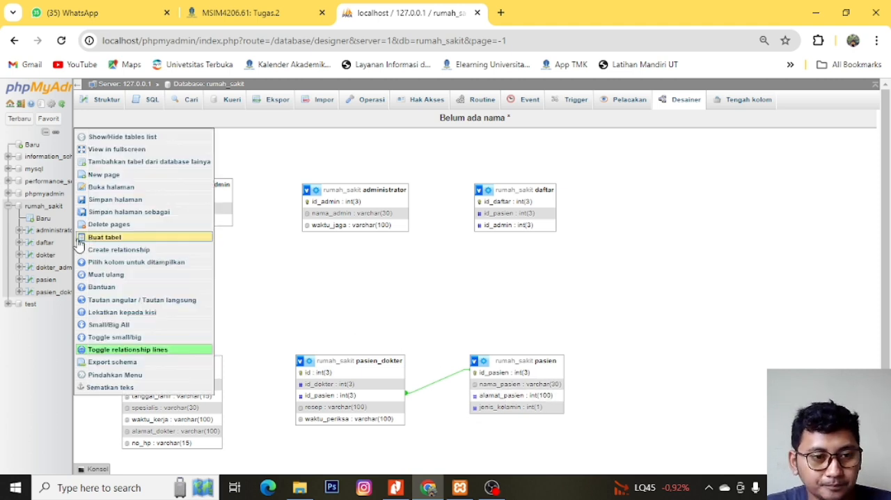
click(118, 252)
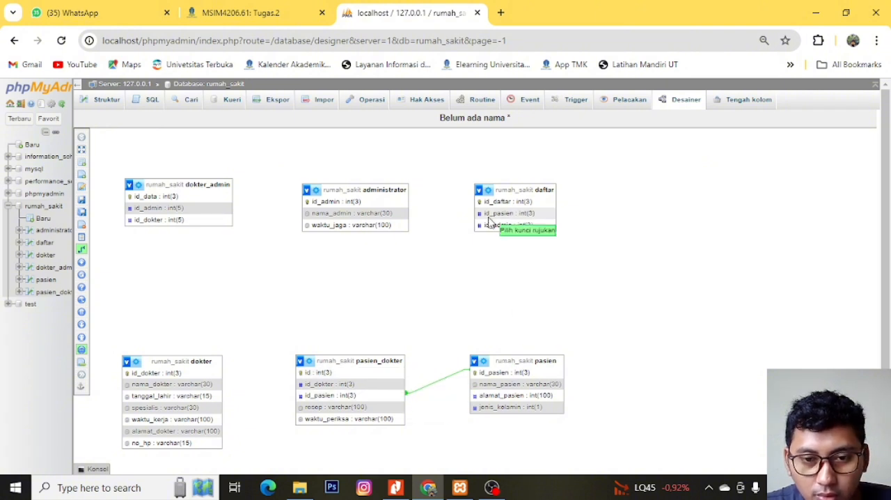
click(487, 225)
click(341, 202)
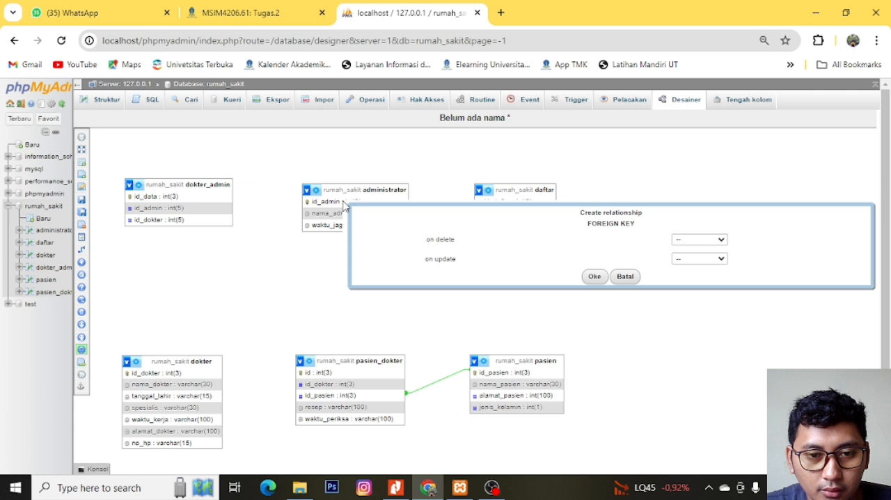
click(700, 239)
click(700, 256)
click(700, 259)
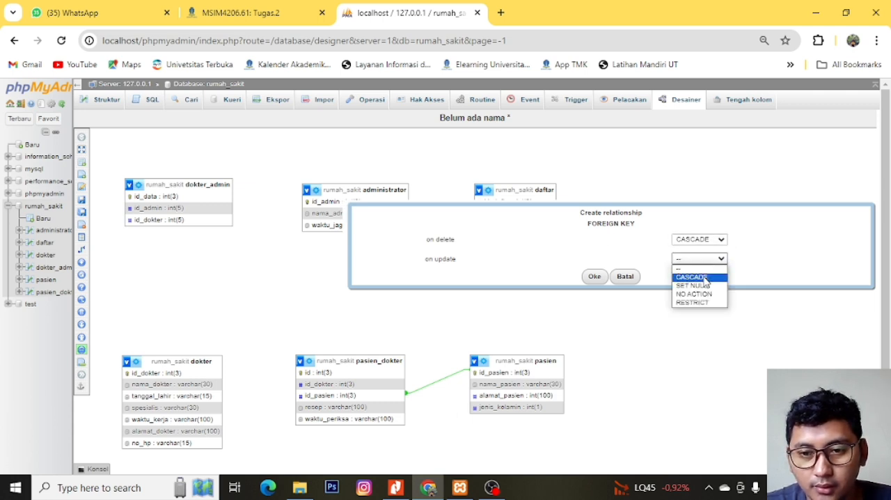
click(700, 275)
click(590, 278)
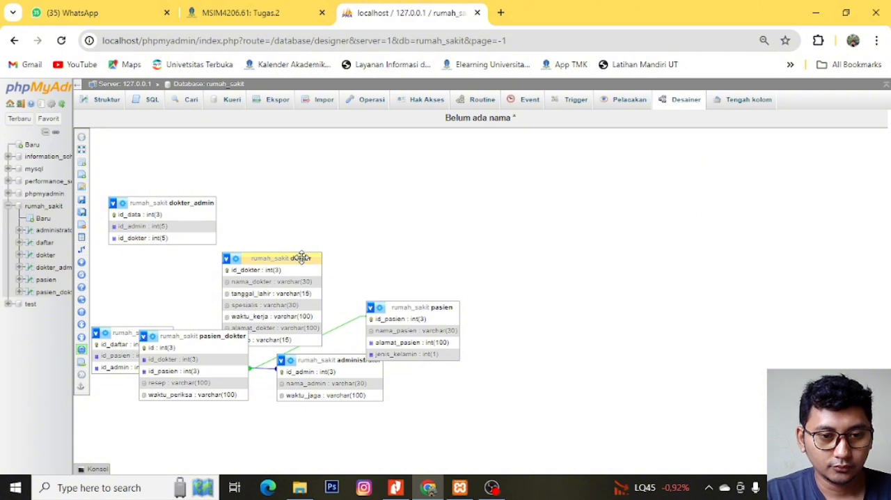
- Rearrange the diagram in two rows: dokter_admin, administrator and daftar above; dokter, pasien_dokter and pasien below
drag(301, 257, 187, 274)
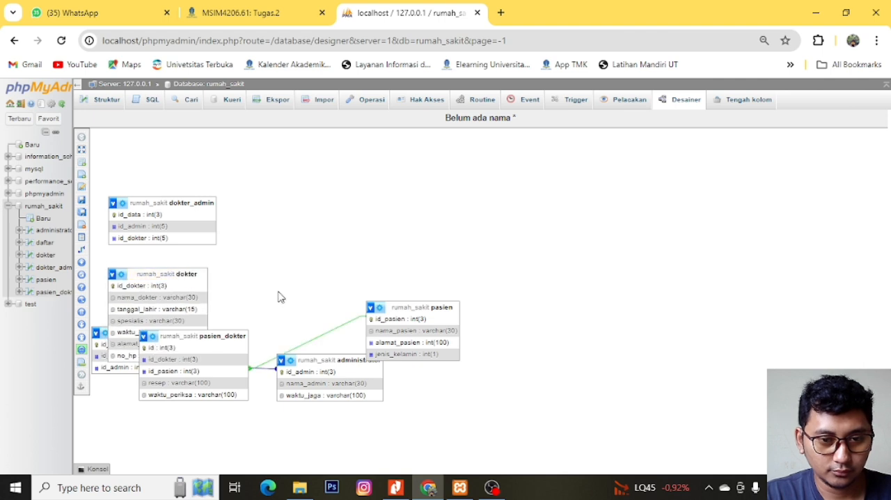
drag(427, 309, 511, 346)
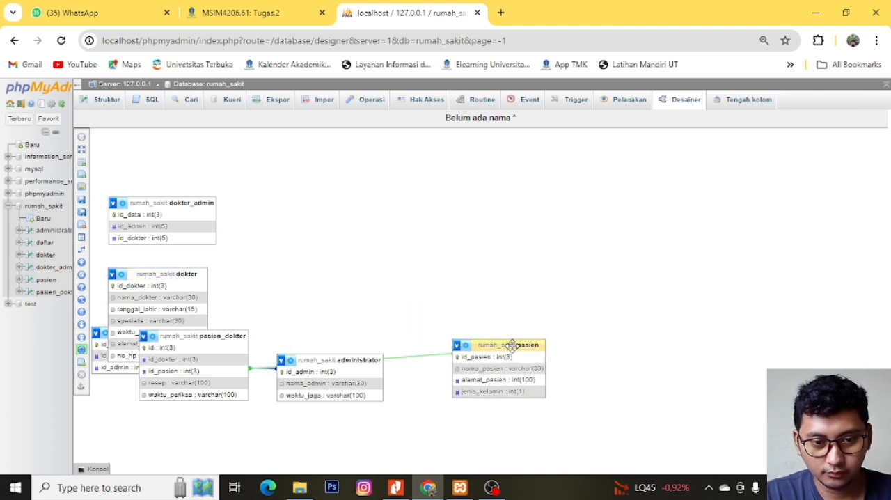
drag(368, 360, 377, 208)
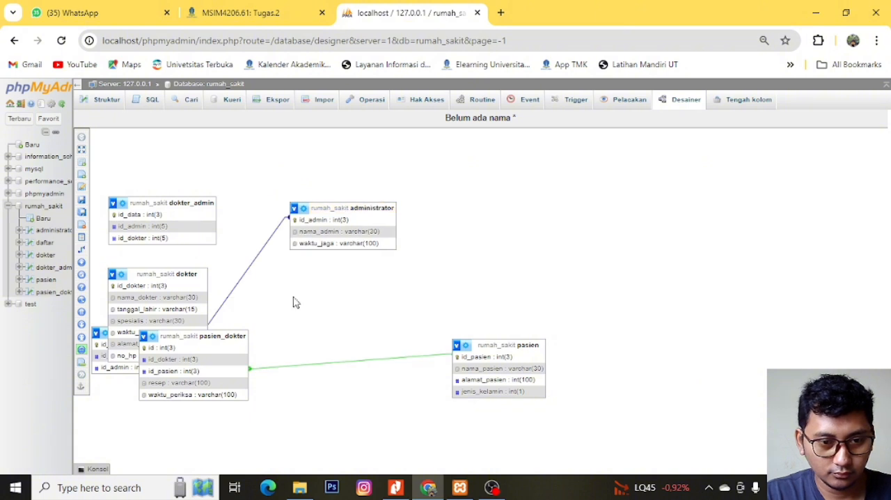
drag(213, 336, 374, 342)
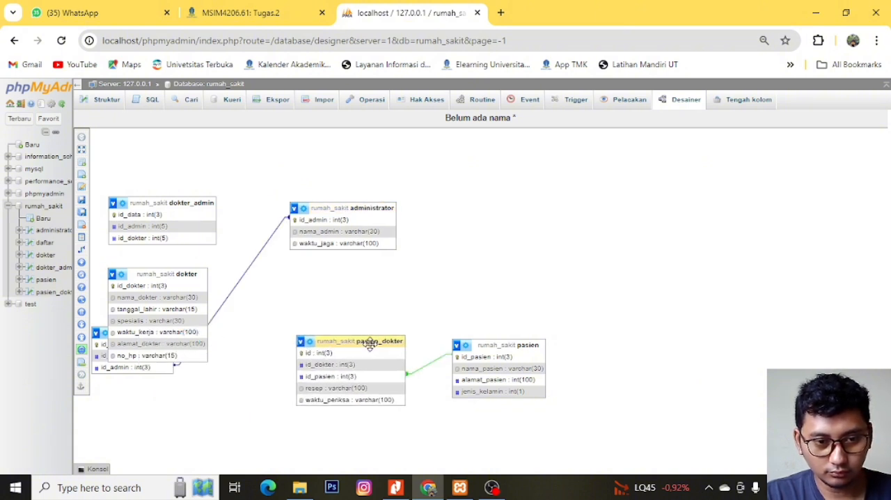
drag(159, 276, 510, 215)
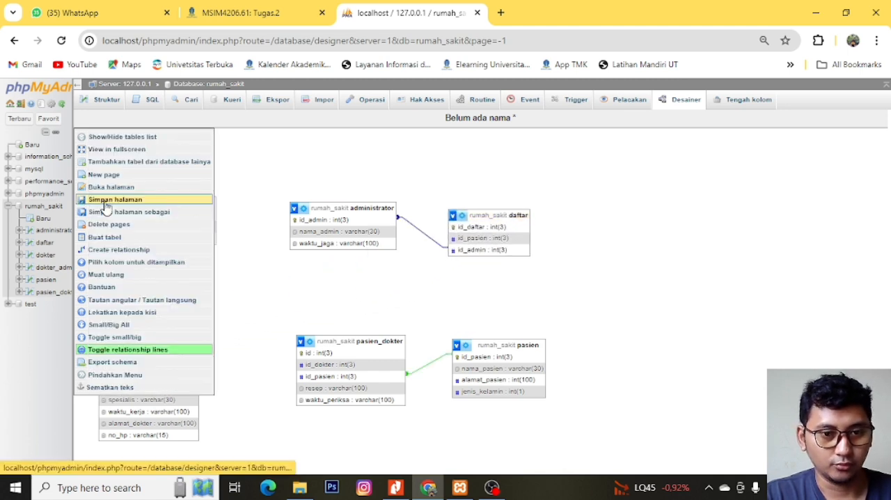
- Save the diagram page under the name rumah_sakit and shift the dokter table slightly toward pasien_dokter's row
click(104, 200)
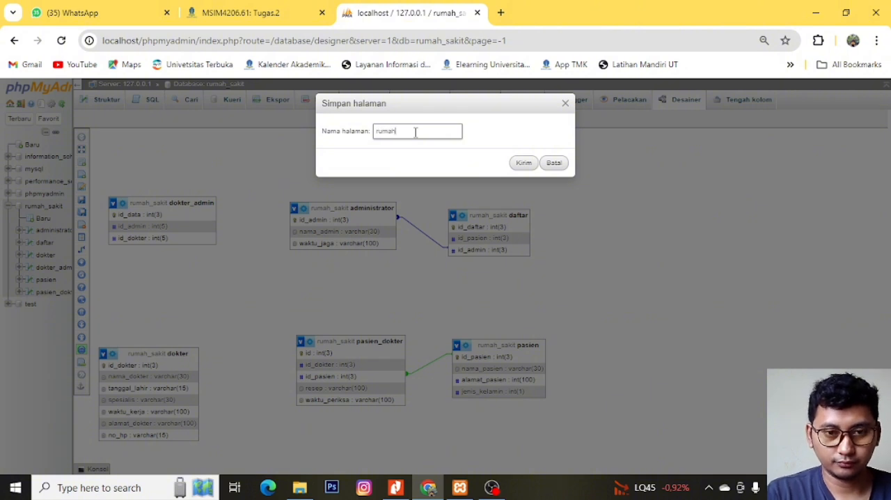
click(524, 163)
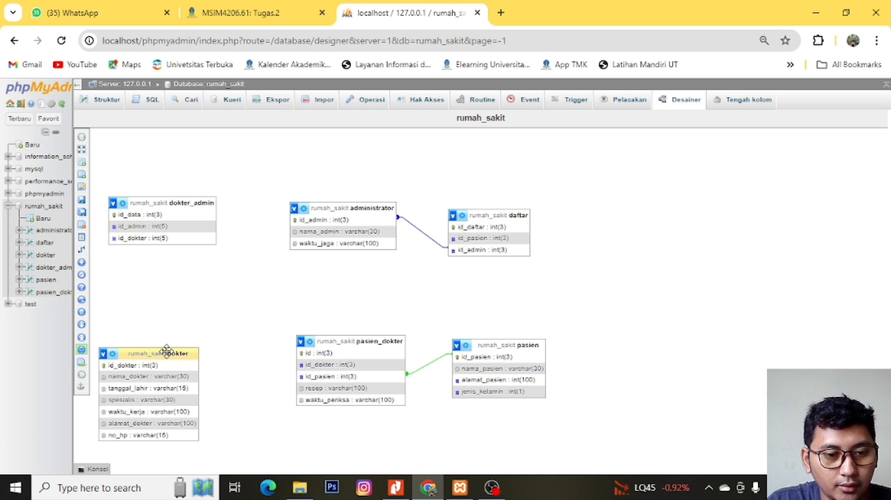
drag(169, 352, 192, 335)
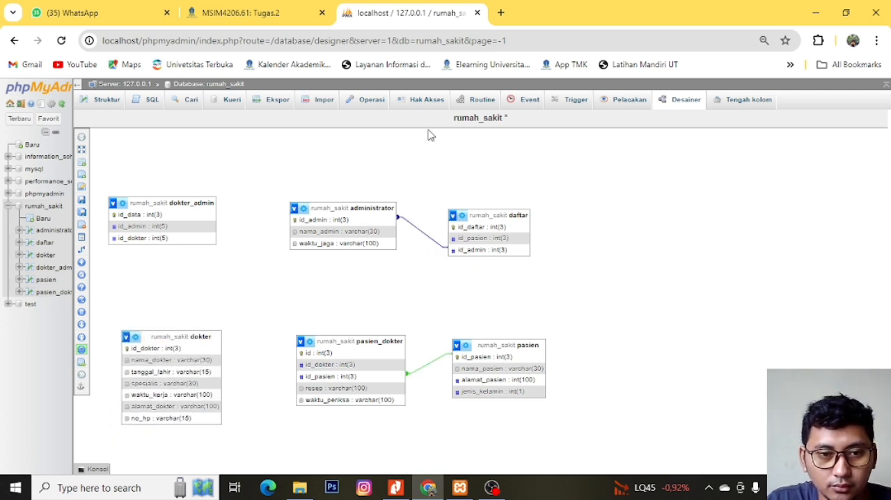
- Relate referenced key administrator.id_admin to foreign key dokter_admin.id_admin, with CASCADE on delete and on update
click(82, 249)
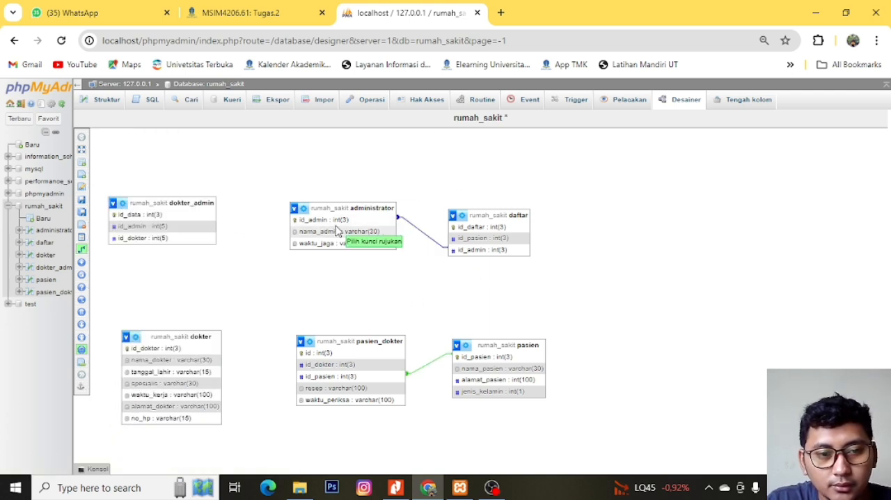
click(307, 221)
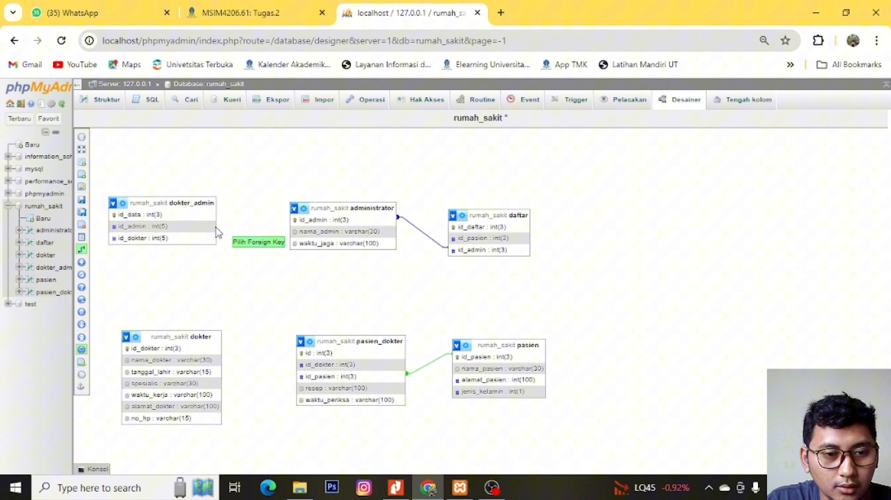
click(178, 228)
click(635, 269)
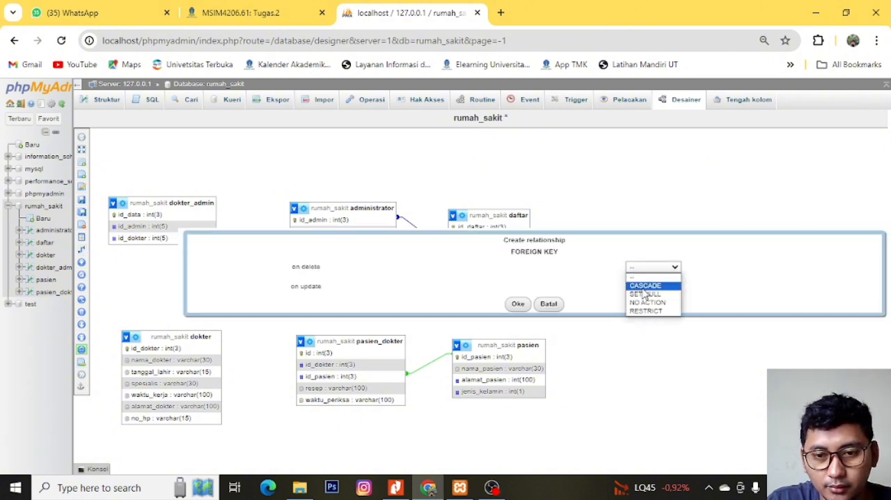
click(643, 287)
click(661, 286)
click(655, 305)
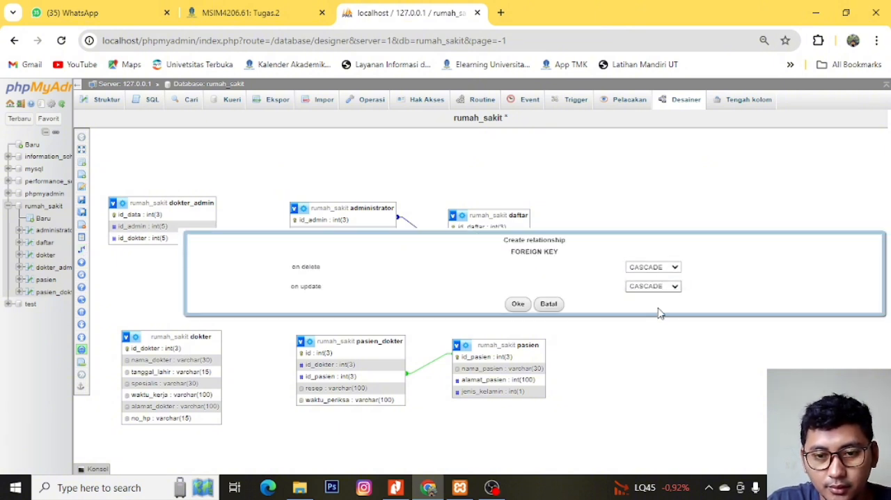
click(517, 306)
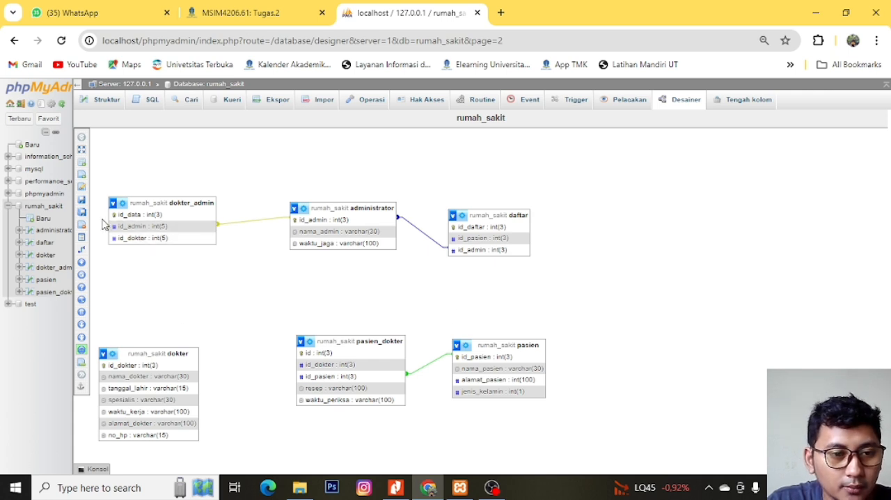
- Relate referenced key dokter_admin.id_dokter to foreign key dokter.id_dokter, with CASCADE on delete and on update
mouse_move(119, 251)
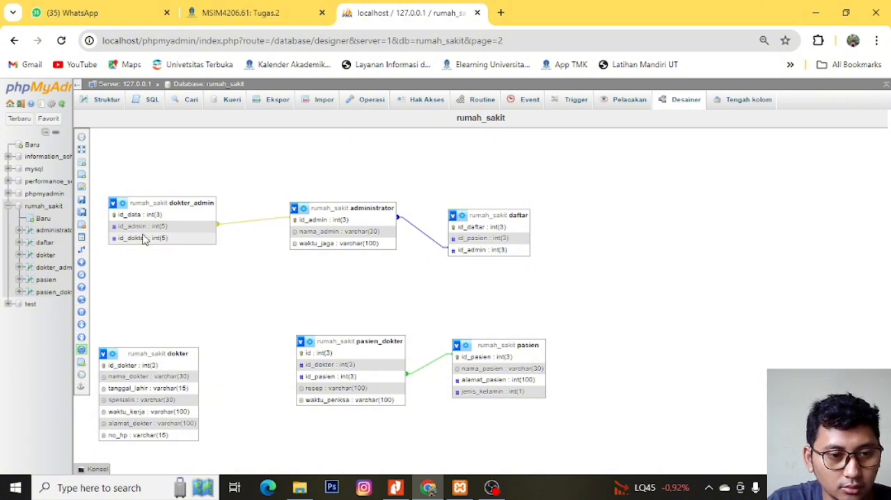
click(113, 249)
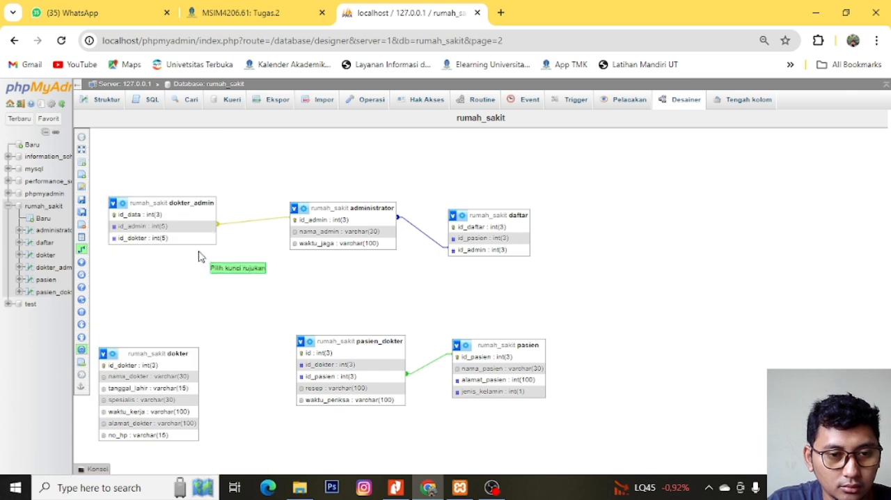
click(183, 366)
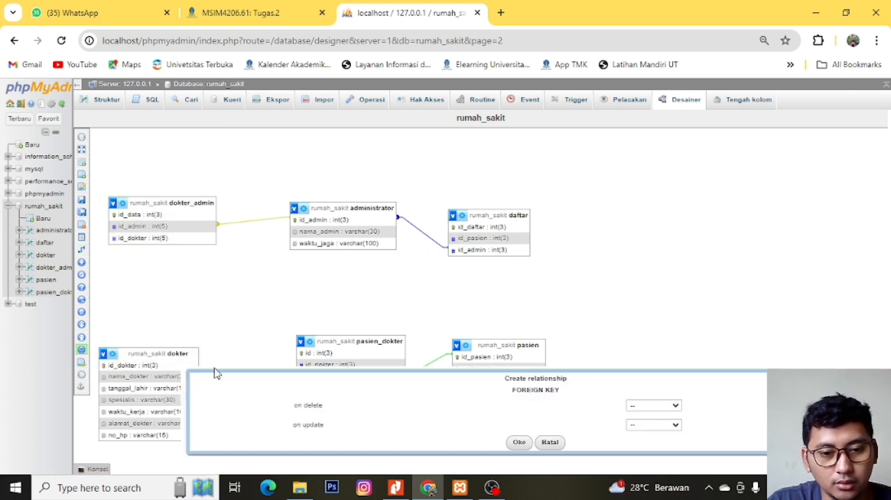
click(654, 405)
click(648, 423)
click(653, 424)
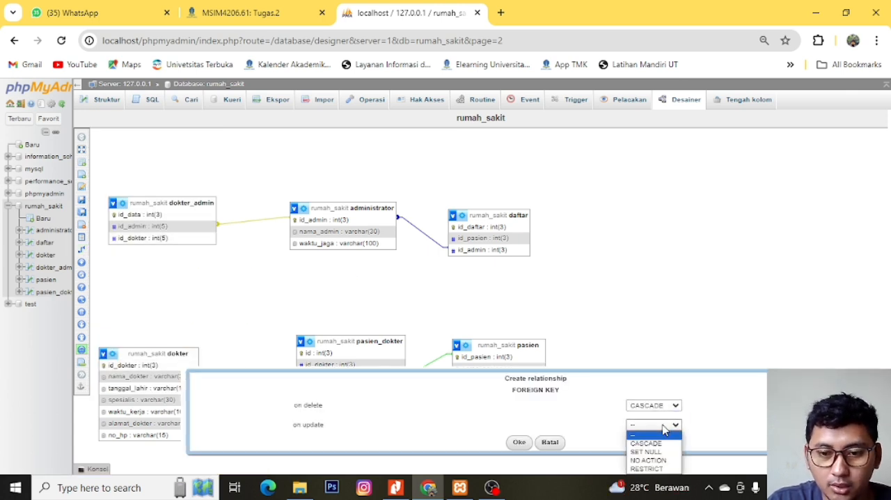
click(647, 444)
click(516, 443)
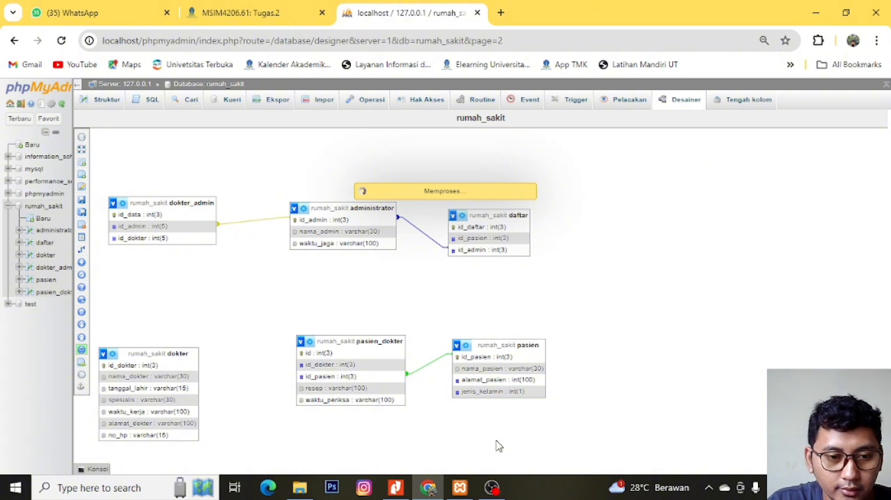
- Relate referenced key dokter.id_dokter to foreign key pasien_dokter.id_dokter, with CASCADE on delete and on update
mouse_move(87, 276)
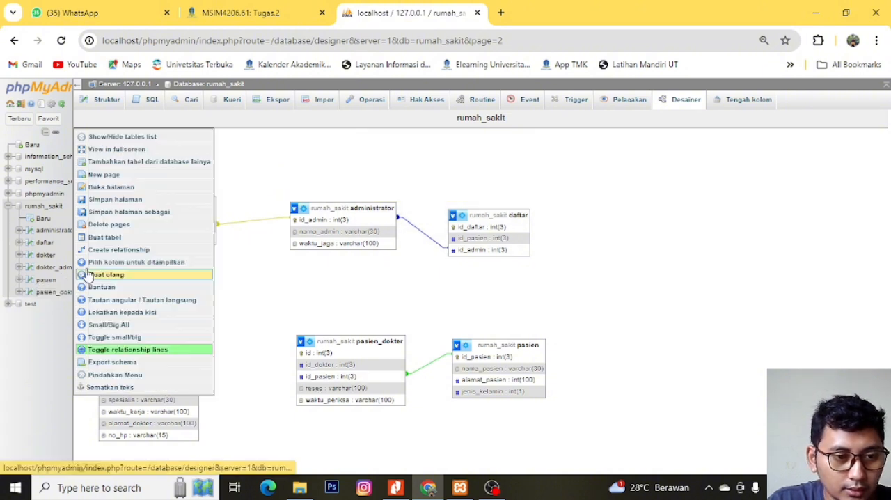
click(175, 253)
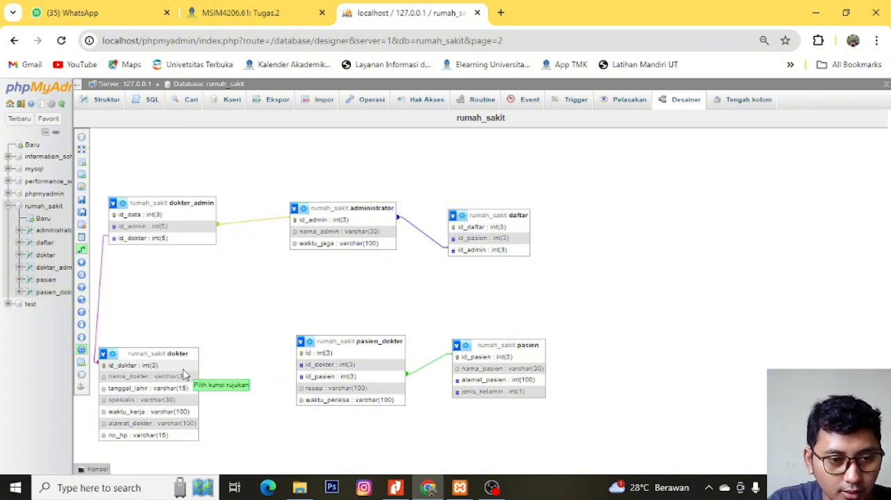
click(179, 365)
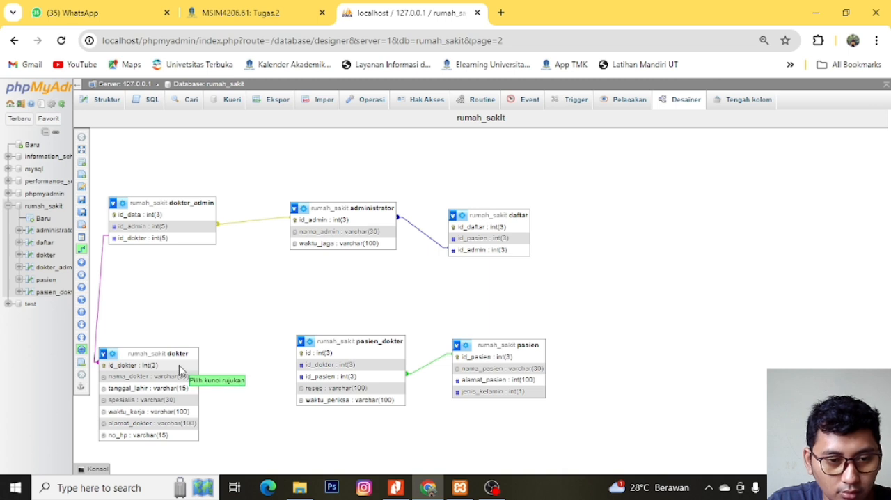
click(318, 365)
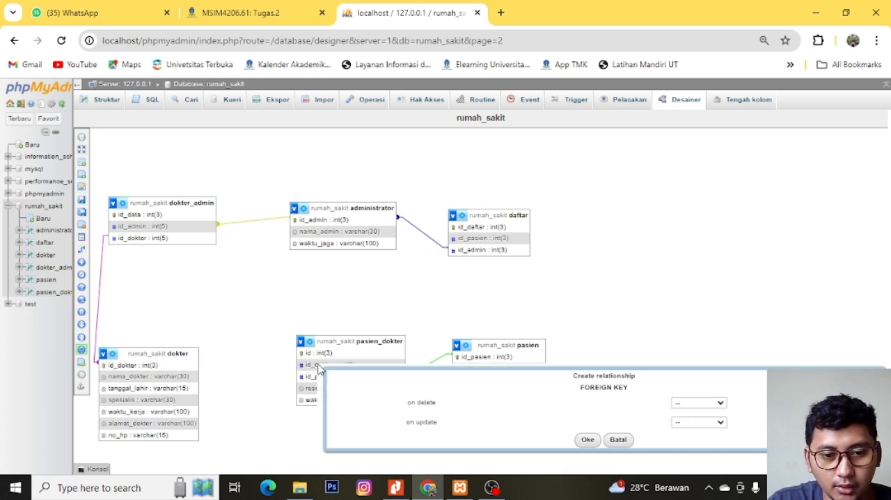
click(700, 404)
click(696, 421)
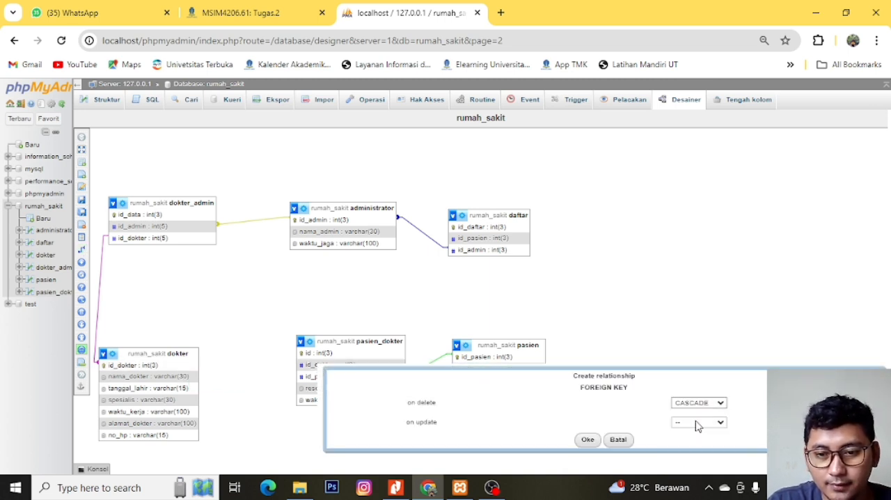
click(697, 422)
click(696, 440)
click(592, 445)
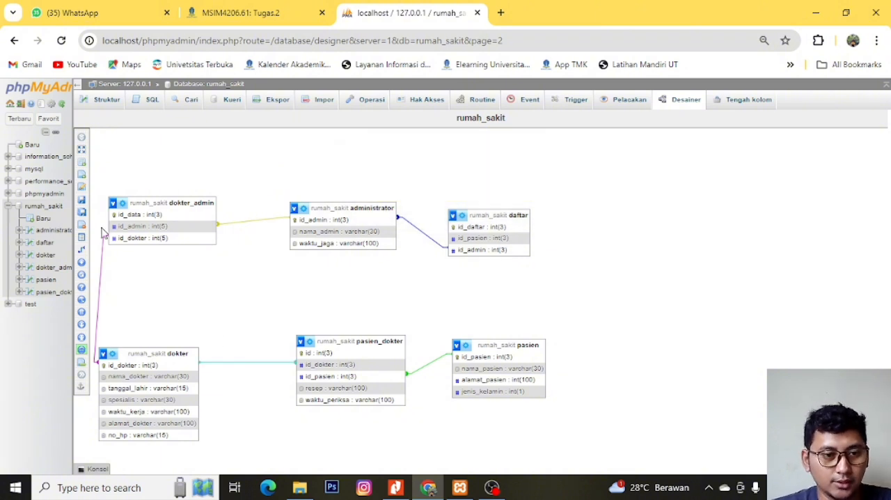
- Save the rumah_sakit diagram page and open the administrator table to browse its records
mouse_move(83, 250)
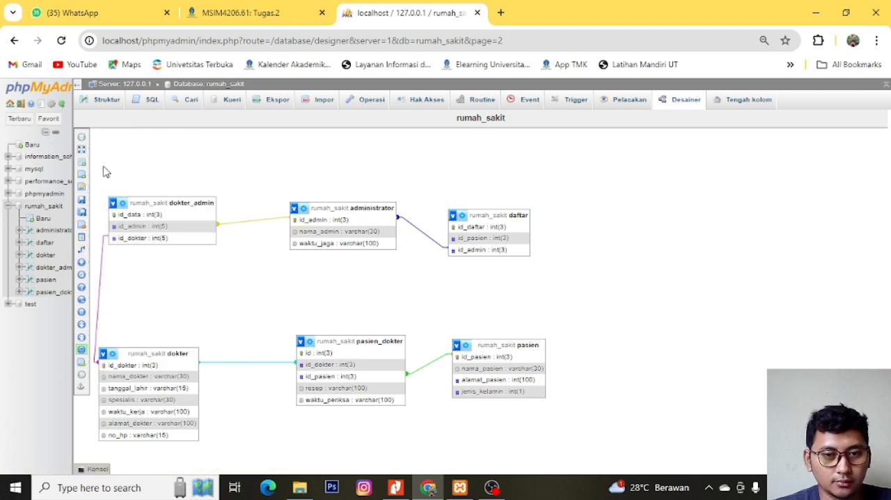
mouse_move(97, 225)
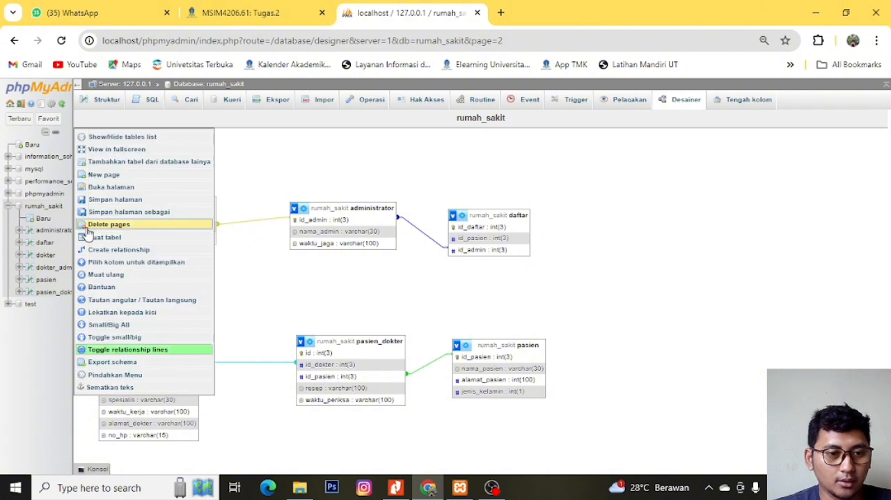
click(105, 200)
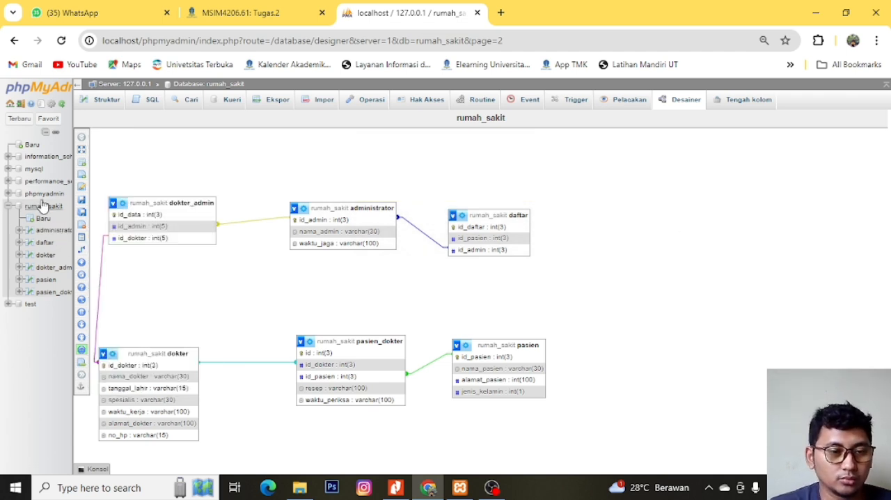
click(43, 238)
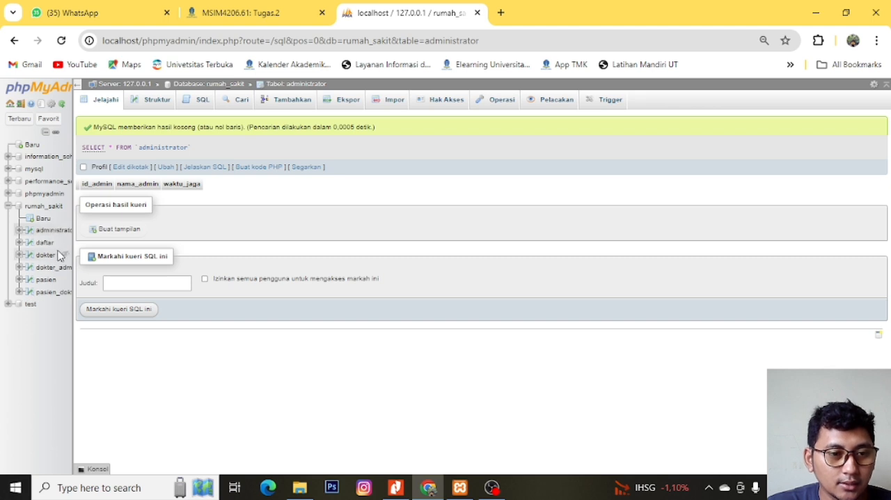
- Show the administrator table's structure and open an empty SQL query on the pasien table
click(158, 105)
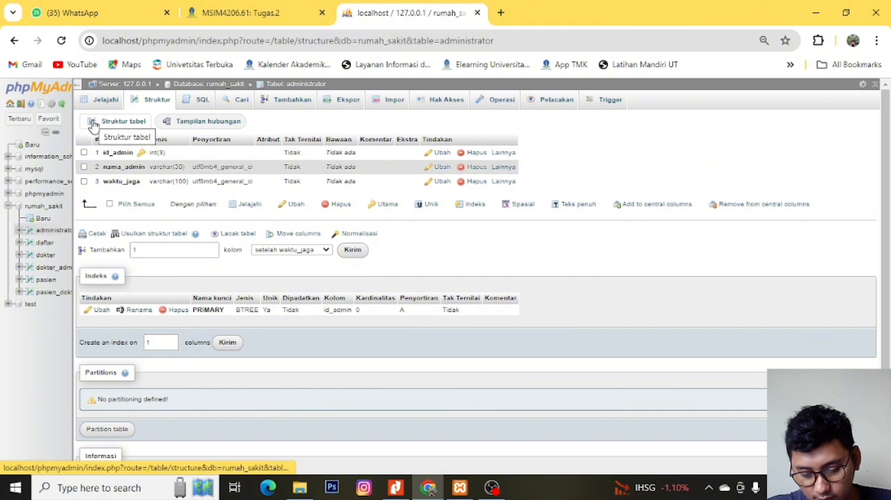
click(45, 281)
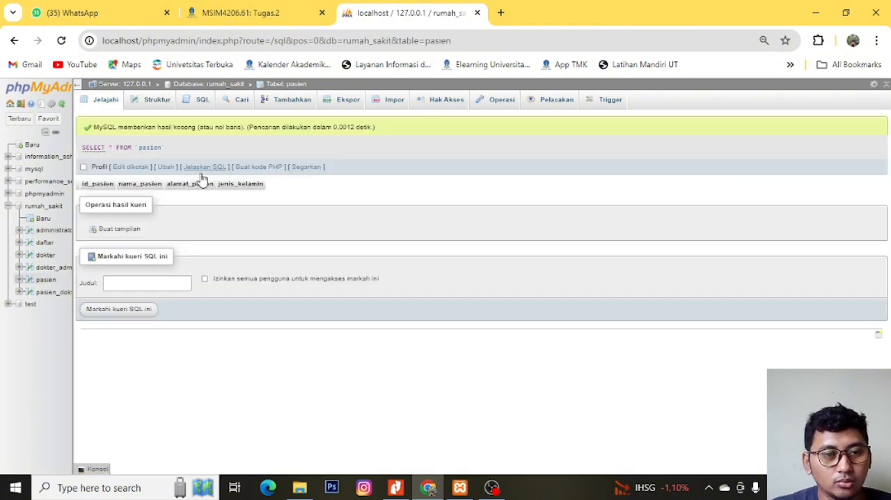
click(190, 99)
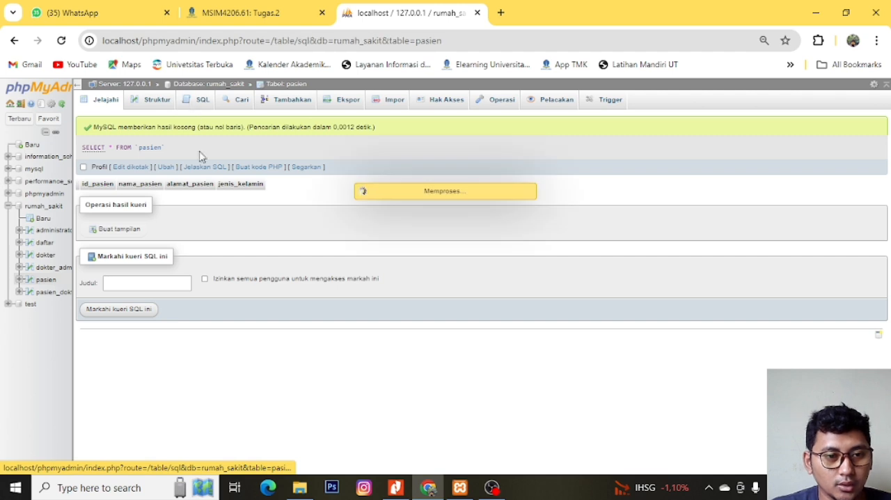
key(ctrl+a)
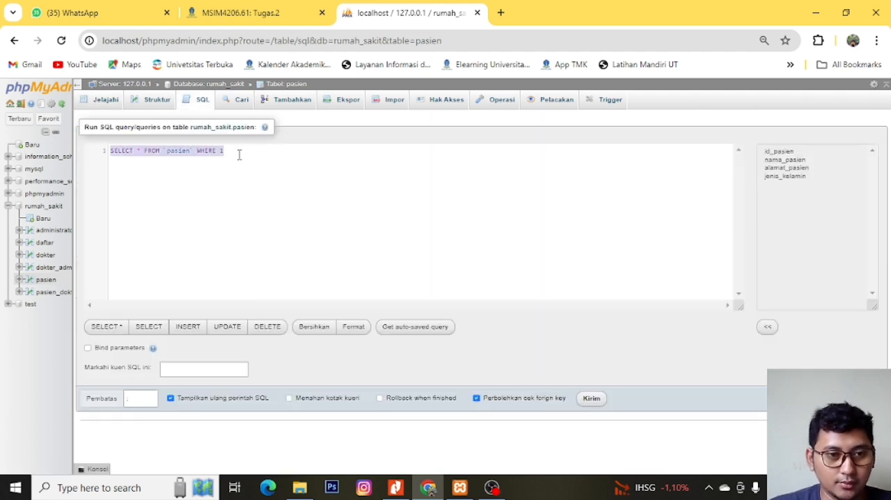
key(BackSpace)
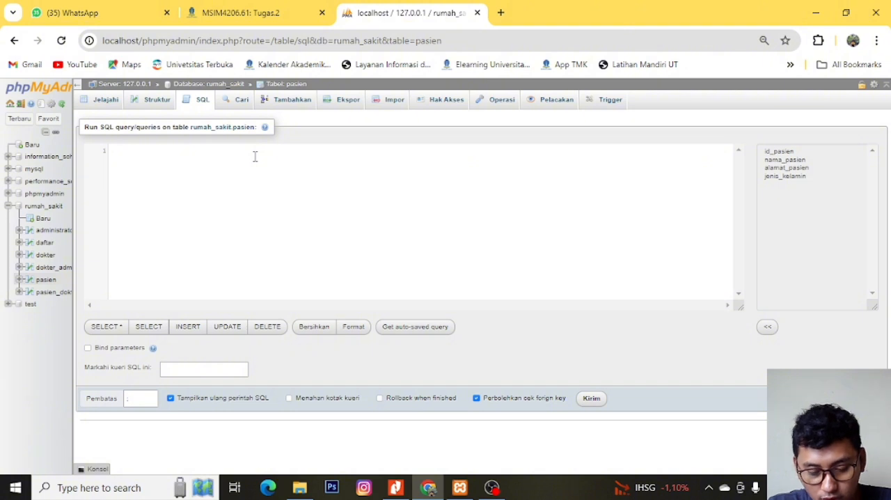
- Begin the query with INSERT INTO pasien and open a parenthesis on the second line
text(INSERT)
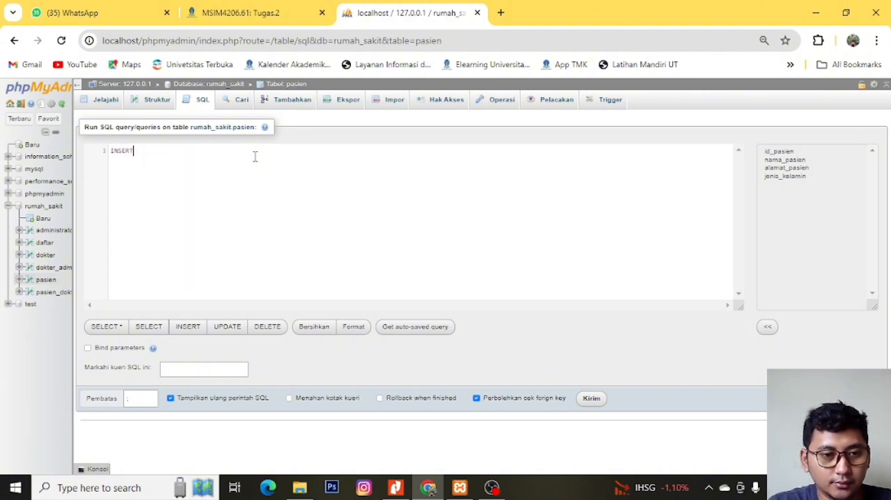
text( into)
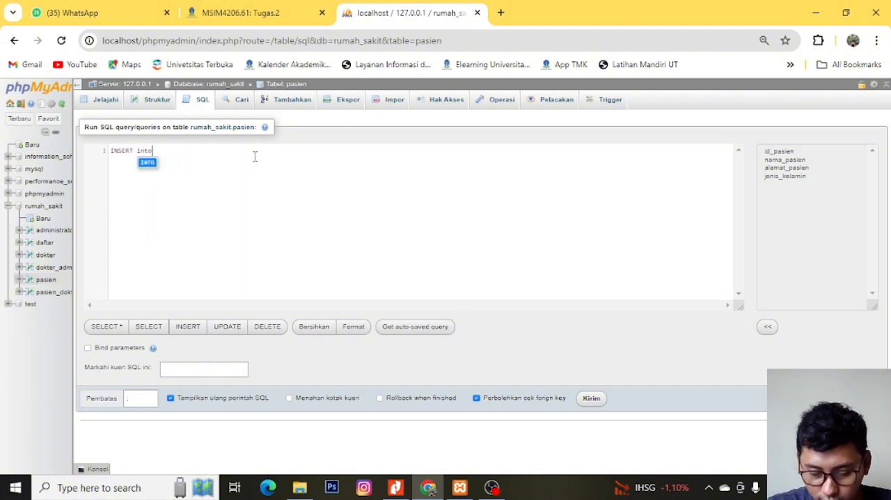
key(Return)
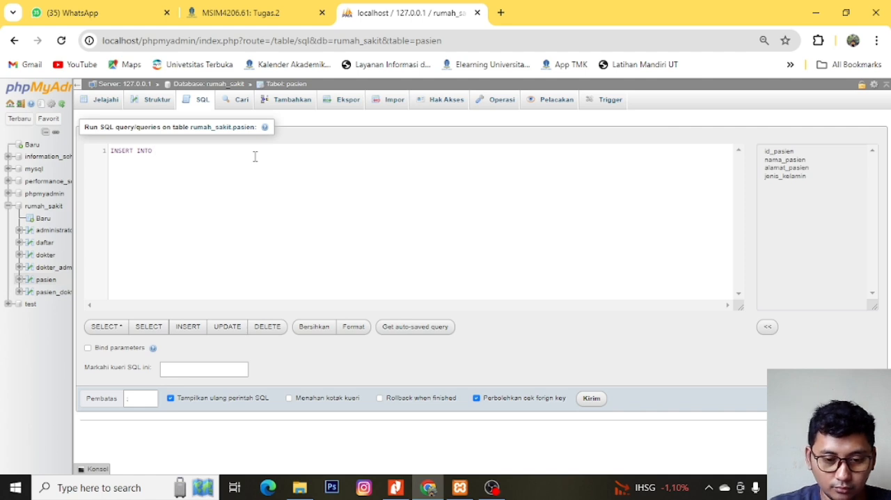
text(pasien)
key(Down)
key(Return)
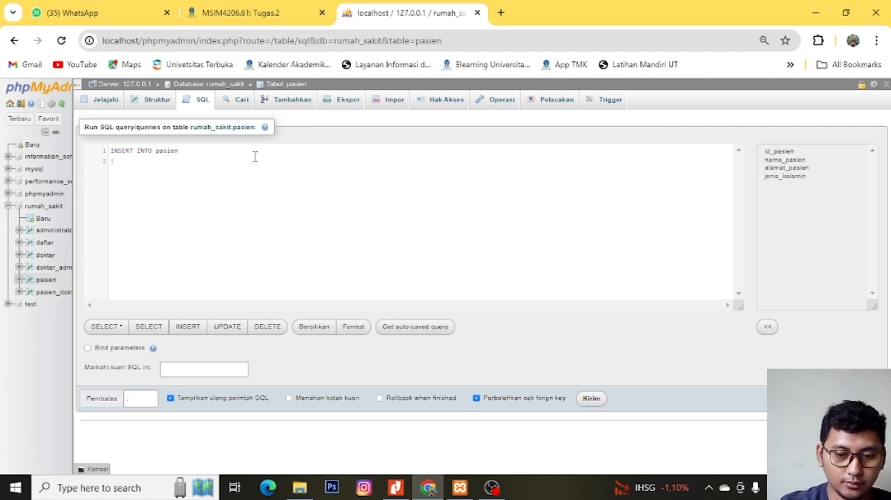
- List the columns id_pasien and nama_pasien in the parenthesis and check the pasien attributes in the Nitro Pro diagram
text(id_pase)
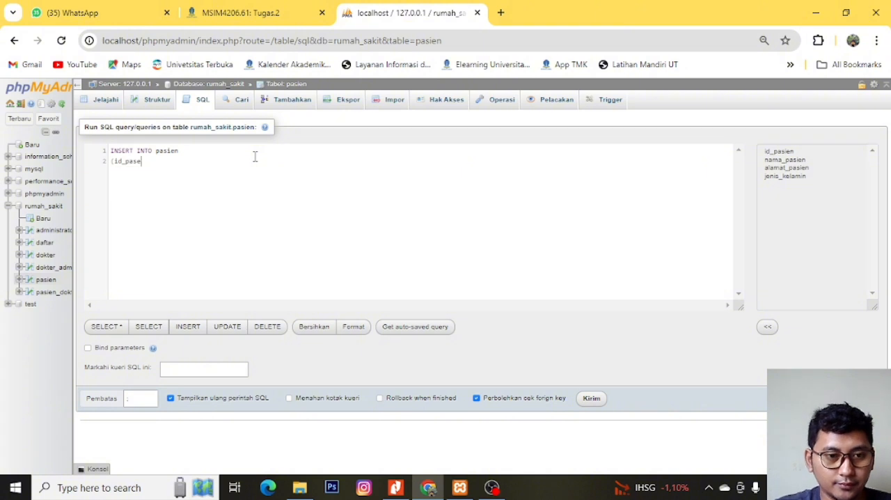
key(BackSpace)
key(Return)
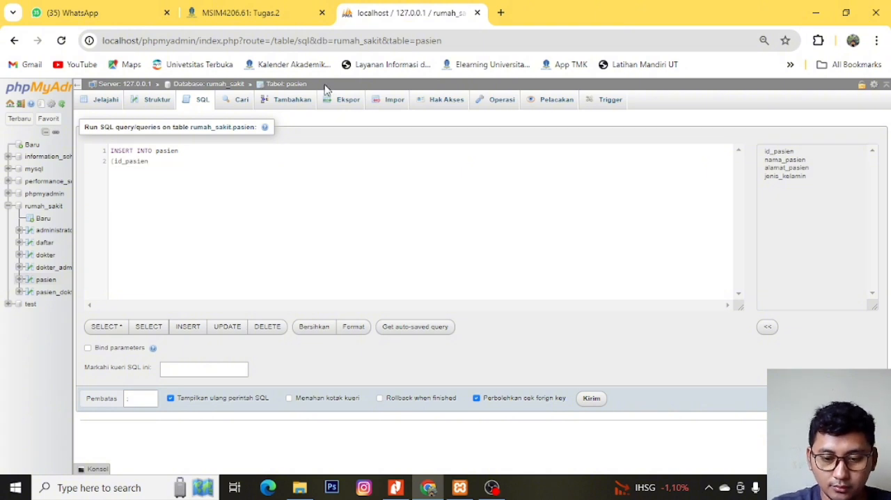
text(, nama)
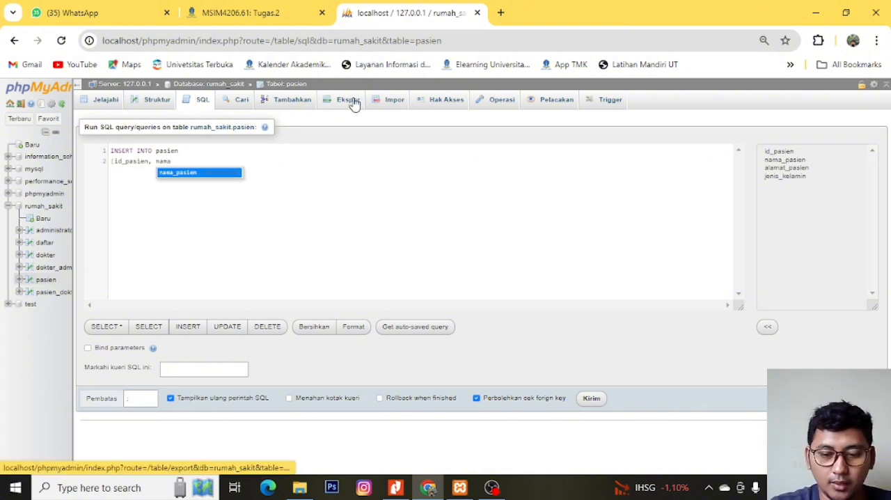
key(Return)
text(,)
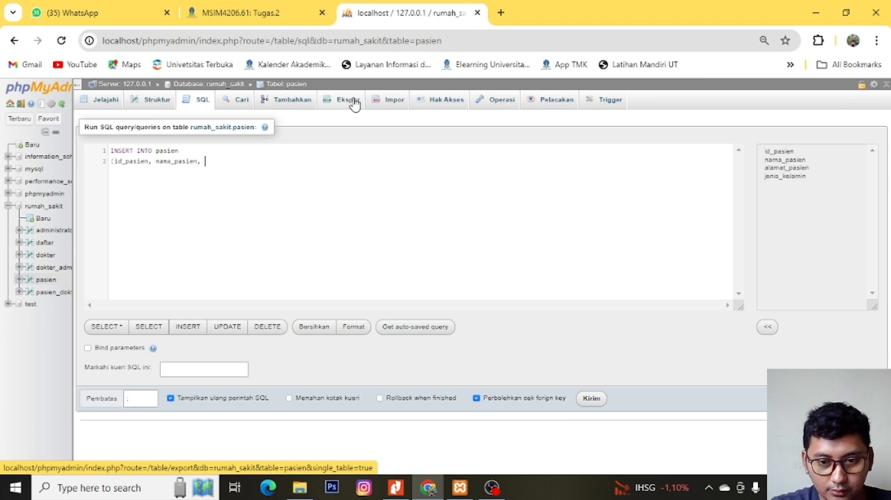
click(403, 489)
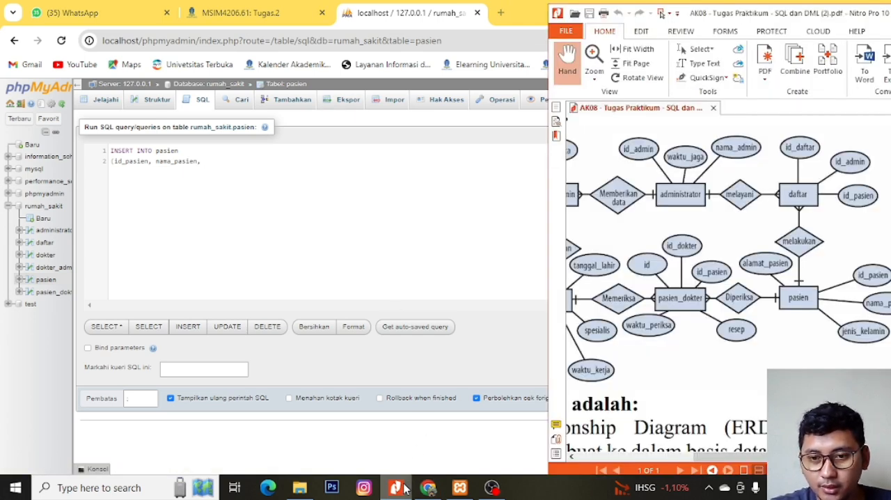
click(403, 488)
- Complete the column list with alamat_pasien and jenis_kelamin, and add a row with id 1, the patient's name and address, and gender 1
text(alamat)
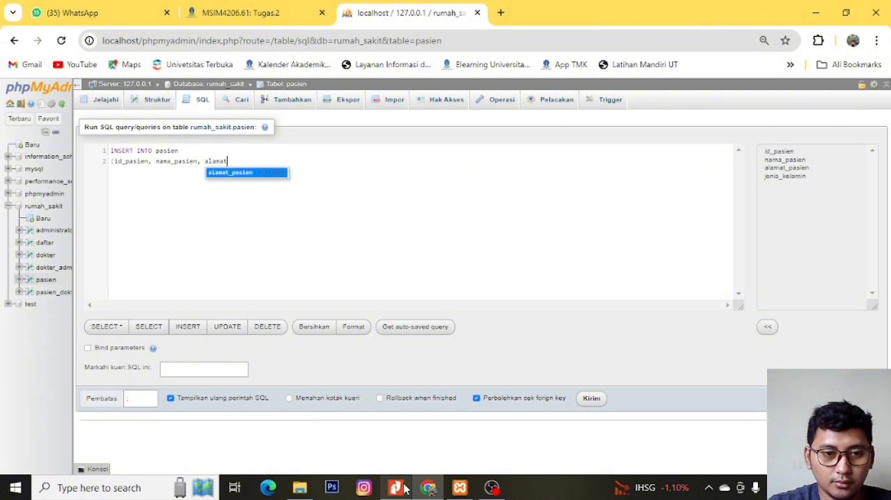
key(Return)
text(, jenis)
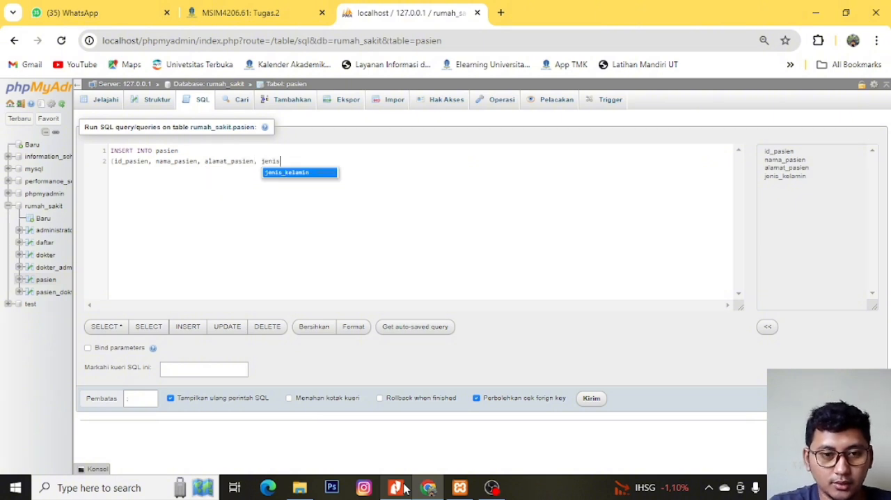
key(Return)
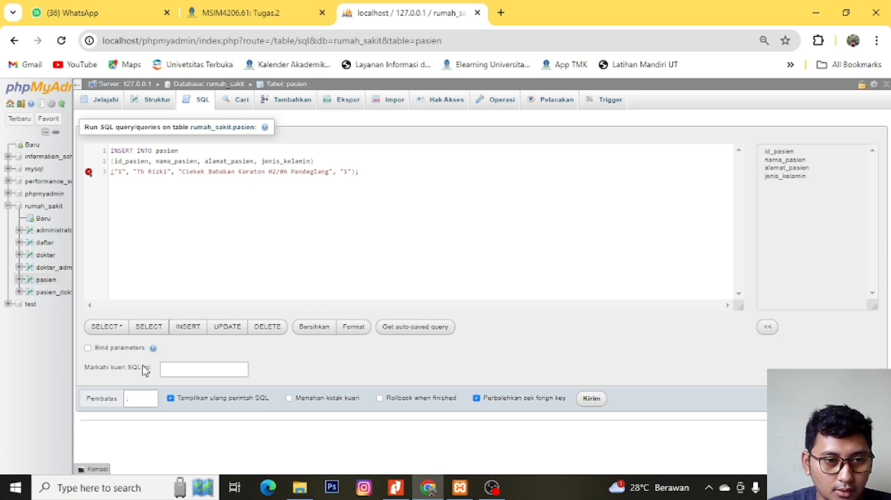
- Try to clear the syntax error by re-entering the line break and opening parenthesis before the row of values
mouse_move(91, 179)
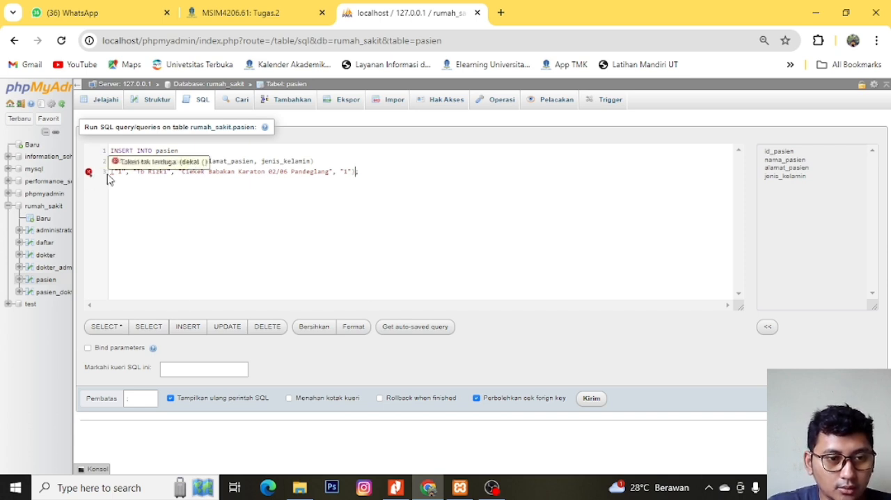
click(114, 172)
key(BackSpace)
key(BackSpace)
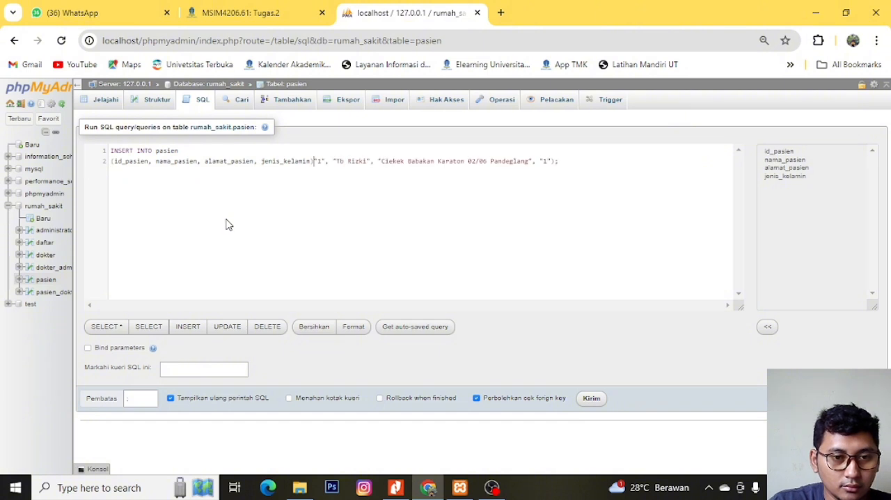
key(Return)
text(()
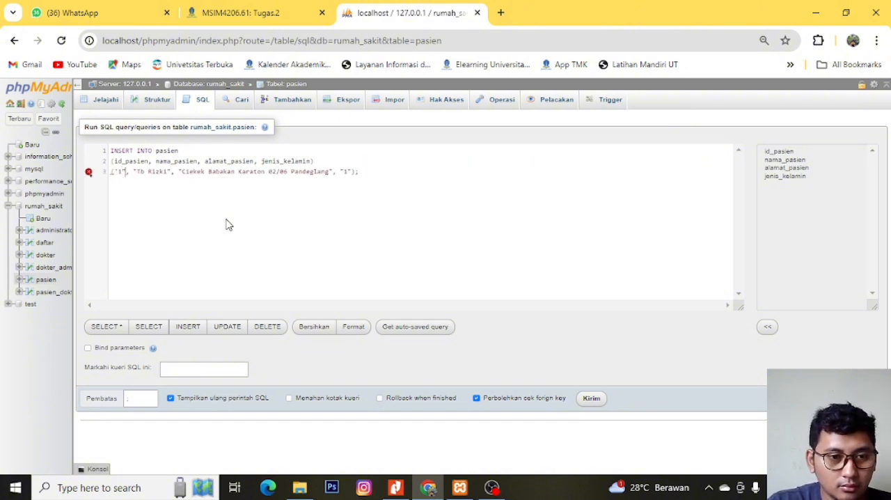
- Replace the double quotes around the patient's values with single quotes in the third line of the query
key(Right)
key(Right)
key(Delete)
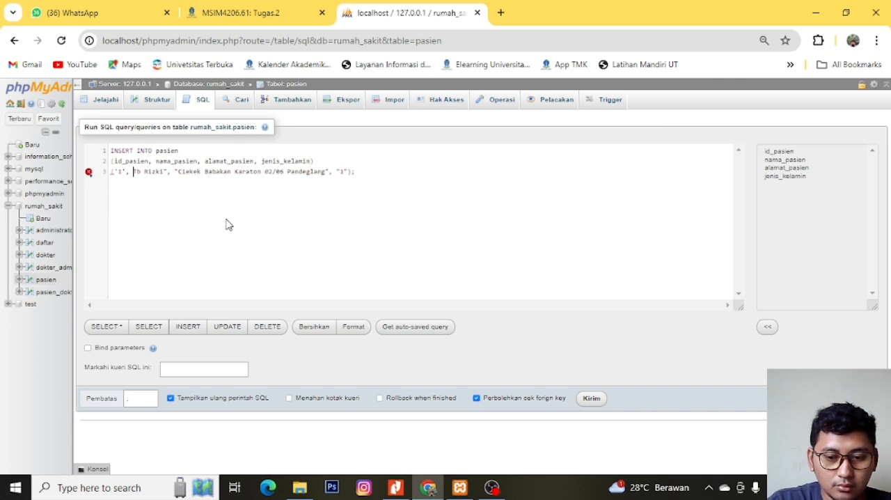
text(')
key(Right)
key(Right)
key(Right)
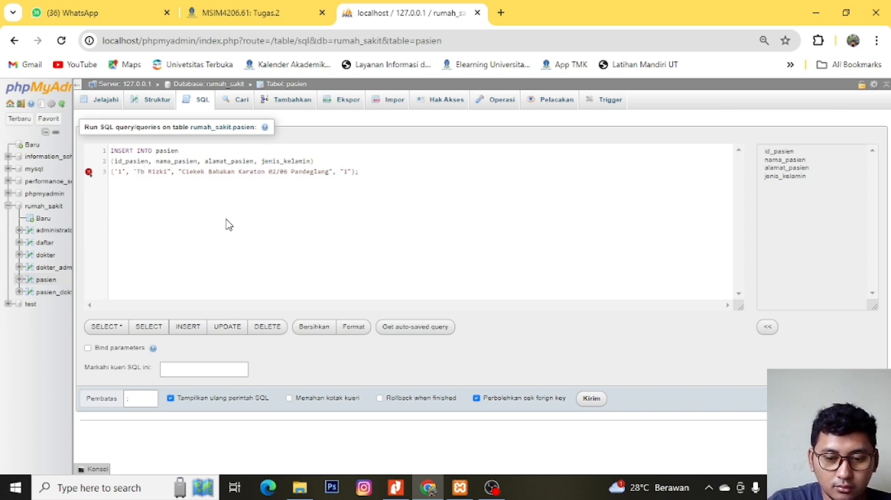
key(Delete)
text(')
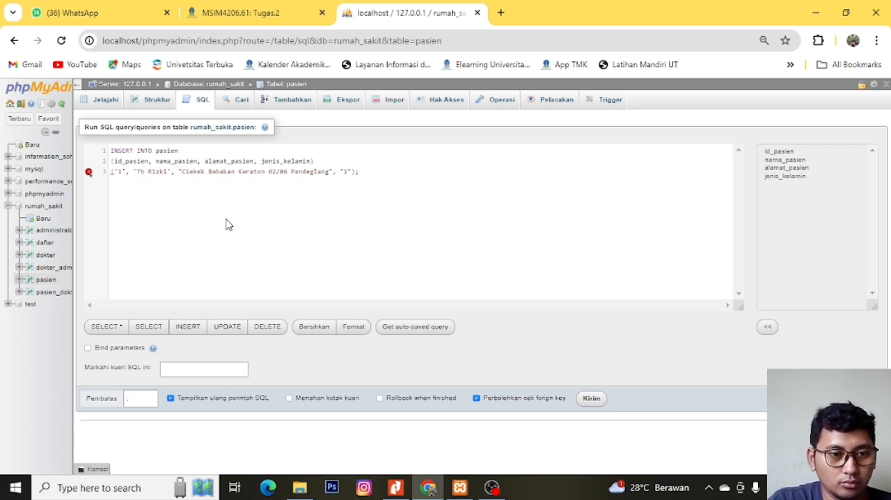
key(Delete)
text(')
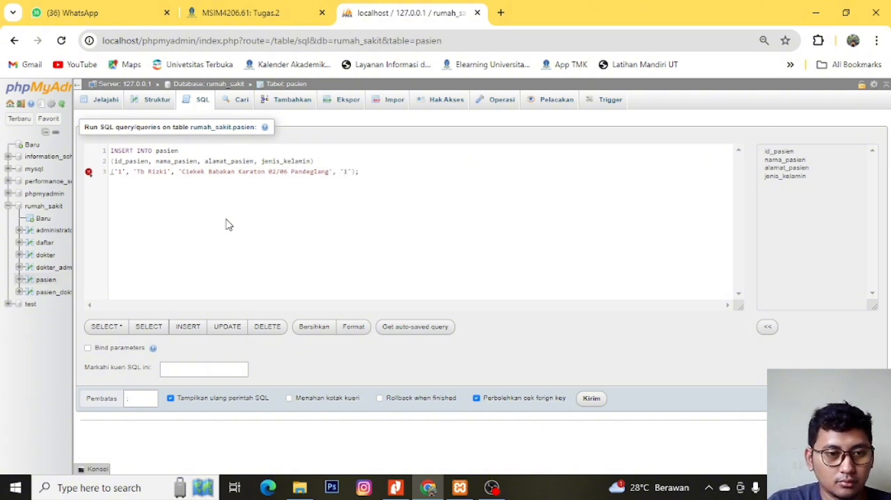
- Put the VALUES keyword before the parenthesised row of patient data and run the INSERT query
mouse_move(112, 176)
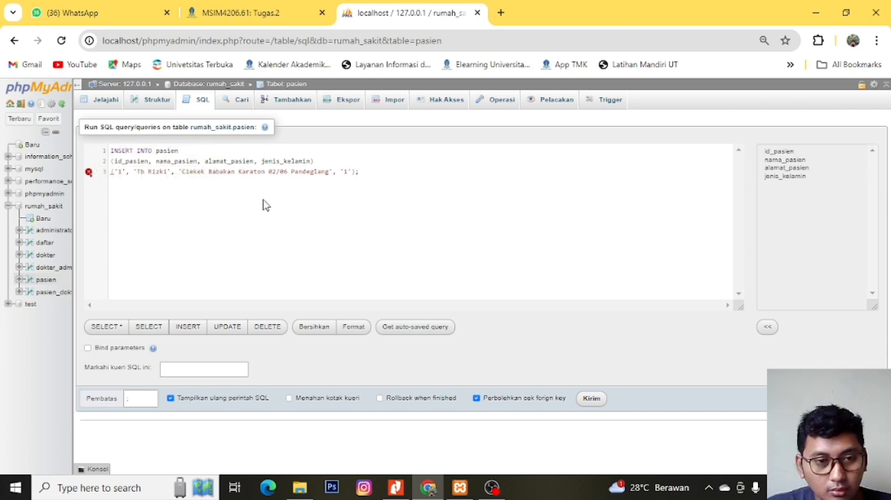
click(115, 172)
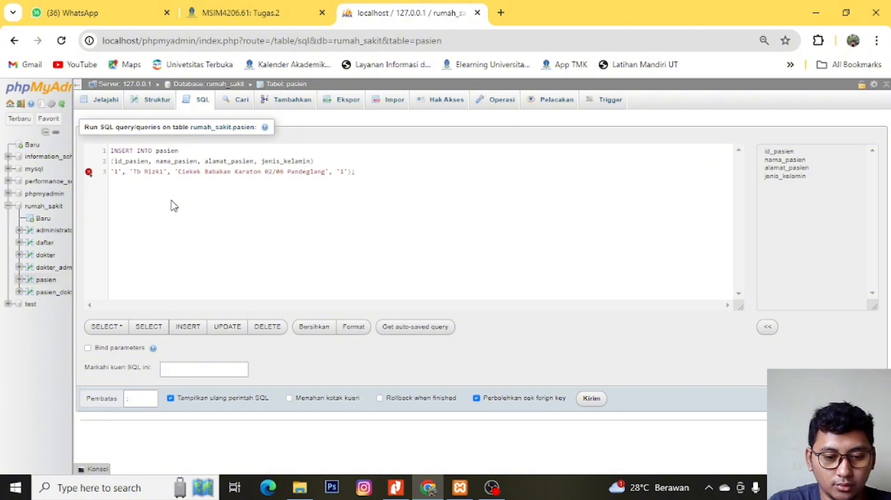
text(VALUES ()
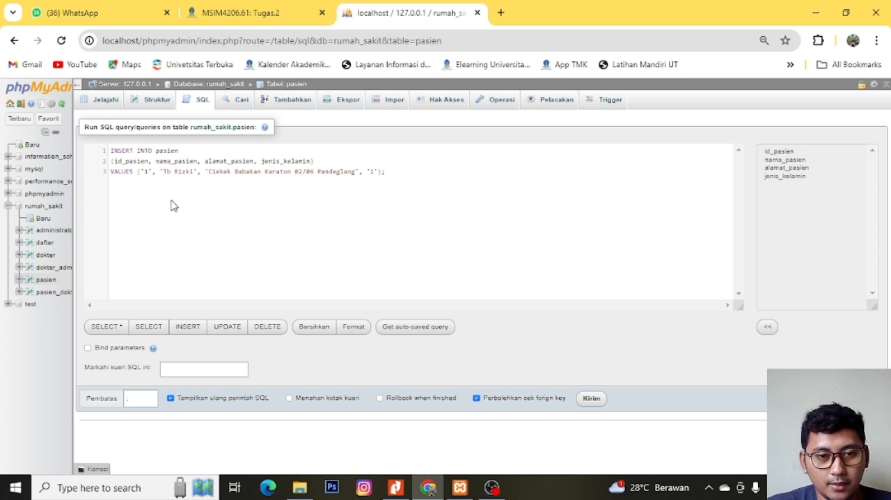
click(601, 399)
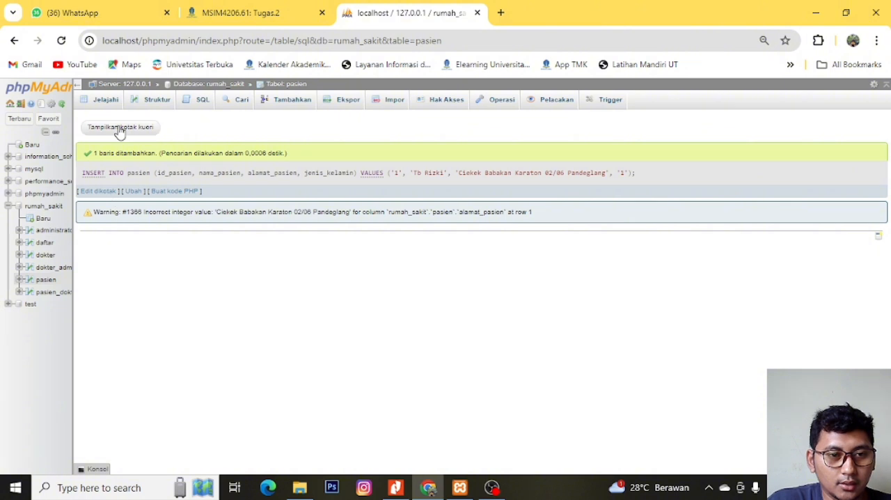
click(154, 101)
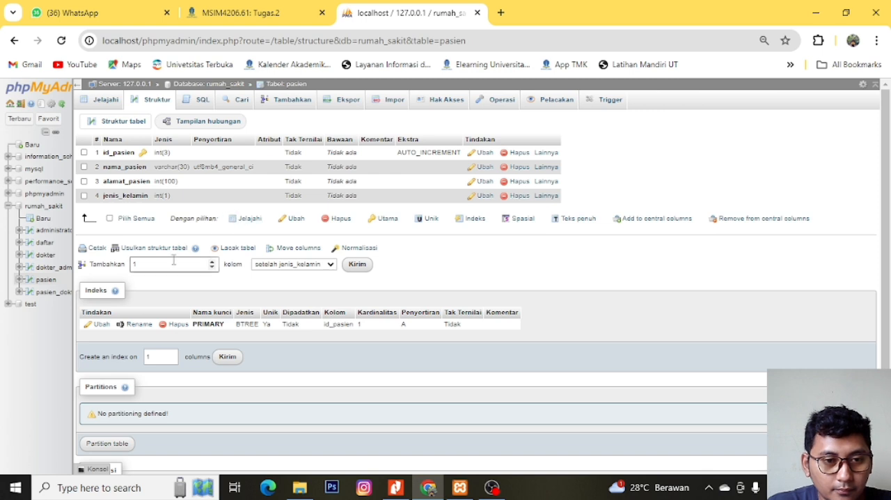
click(327, 267)
click(330, 270)
click(330, 270)
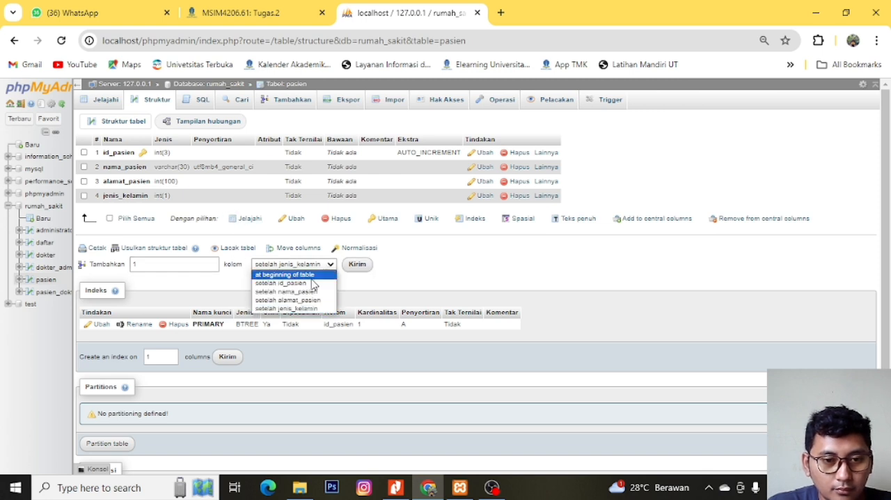
click(310, 275)
click(368, 264)
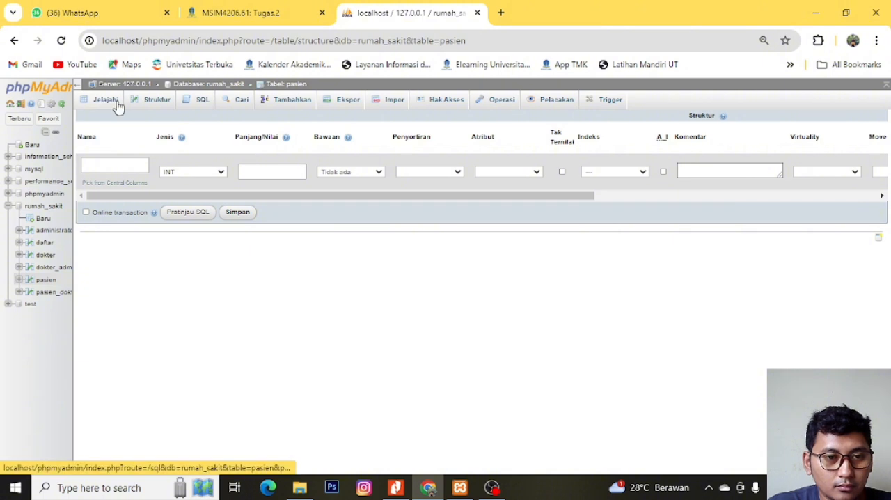
click(137, 103)
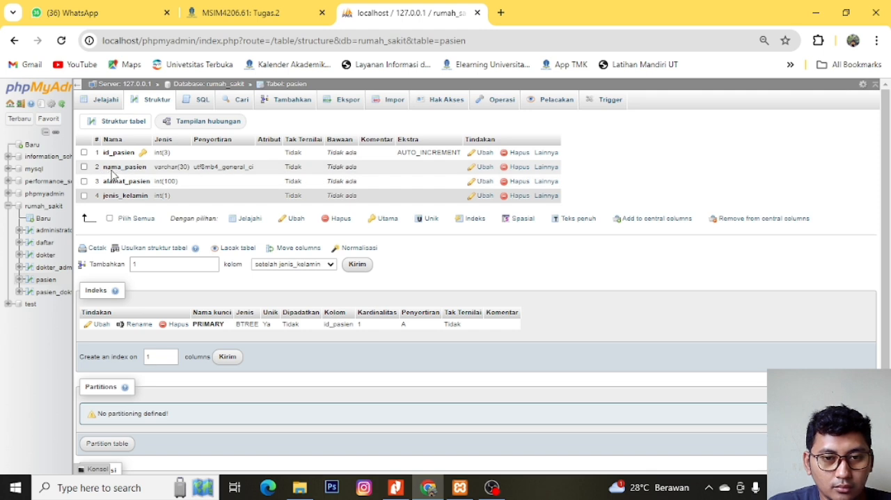
- Browse the pasien table from the rumah_sakit table list and open its patient record for editing
click(44, 208)
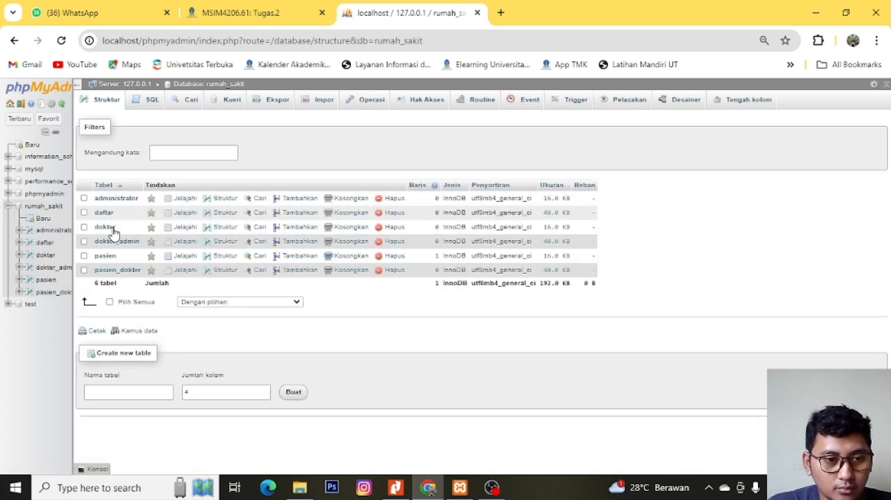
click(106, 256)
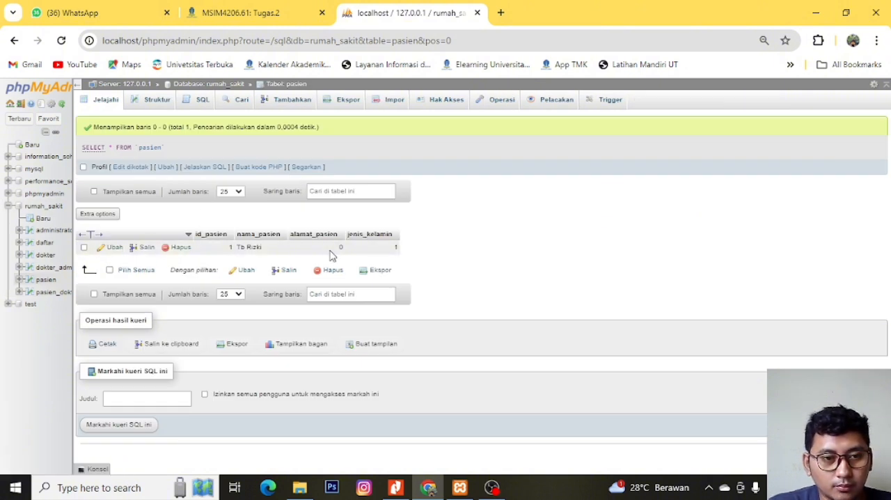
click(98, 251)
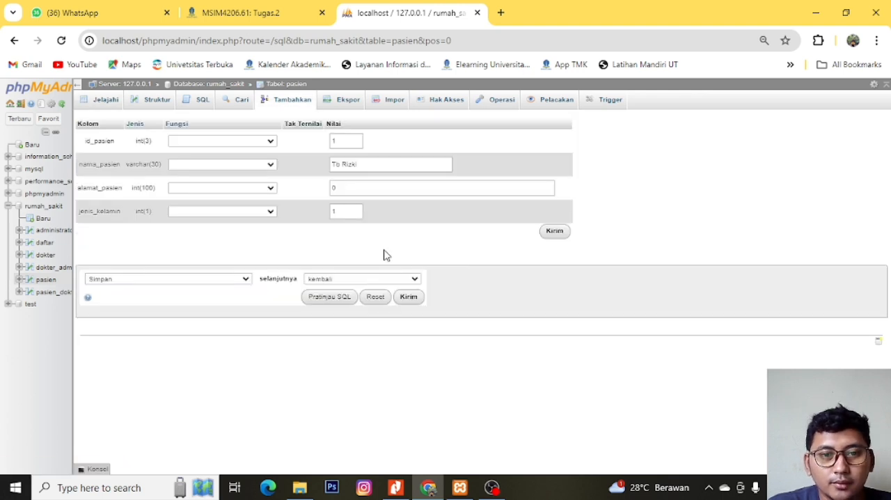
- Replace the single quotes around the patient's values with double quotes in the pasien INSERT query and run it
click(200, 103)
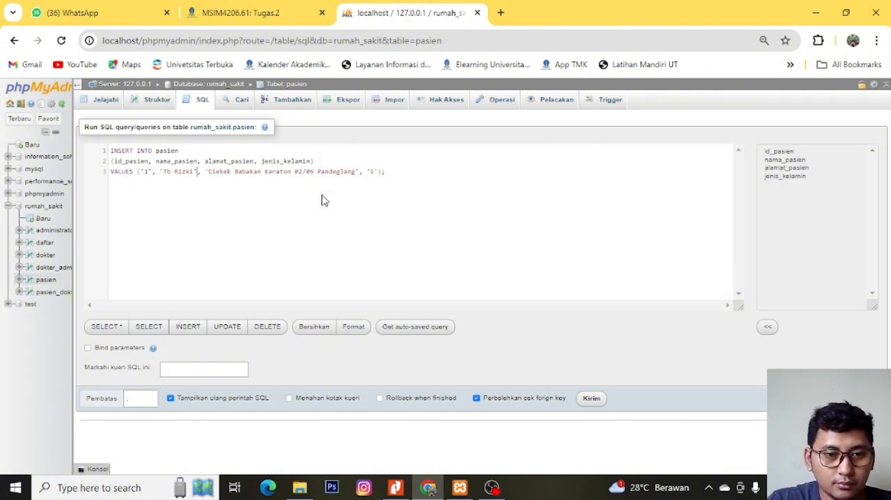
key(BackSpace)
text(')
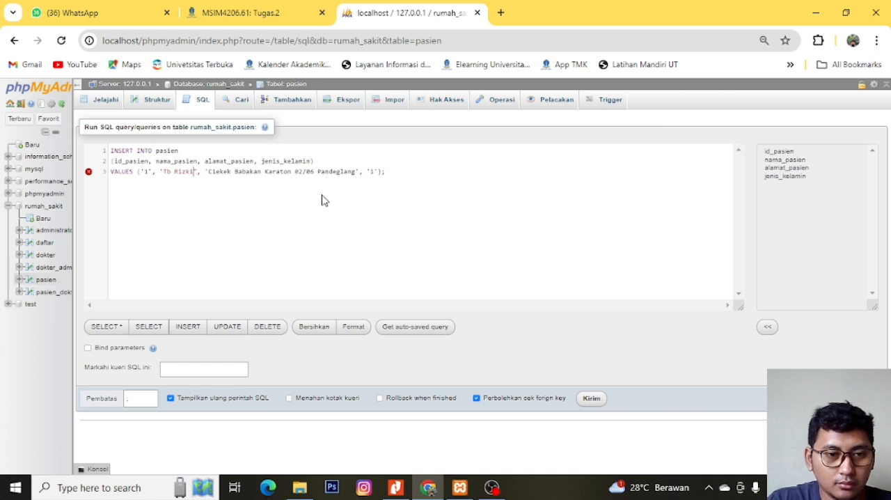
key(BackSpace)
text(")
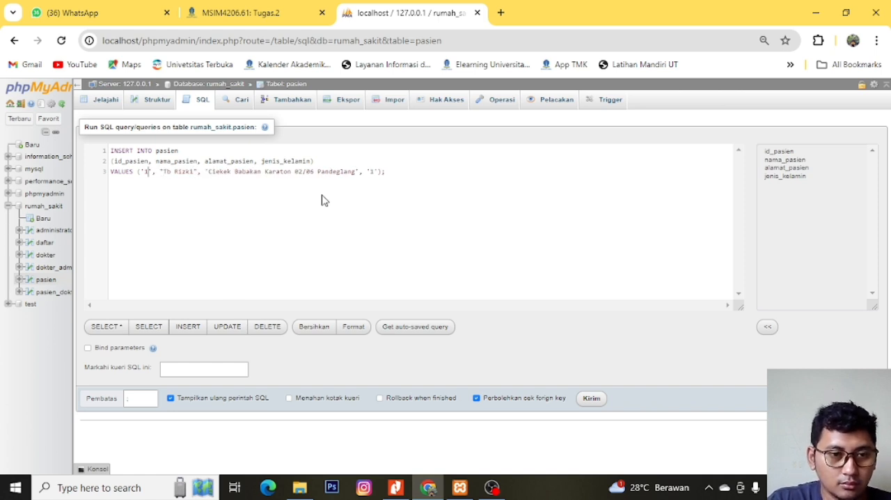
key(BackSpace)
text(")
key(Left)
key(Left)
key(BackSpace)
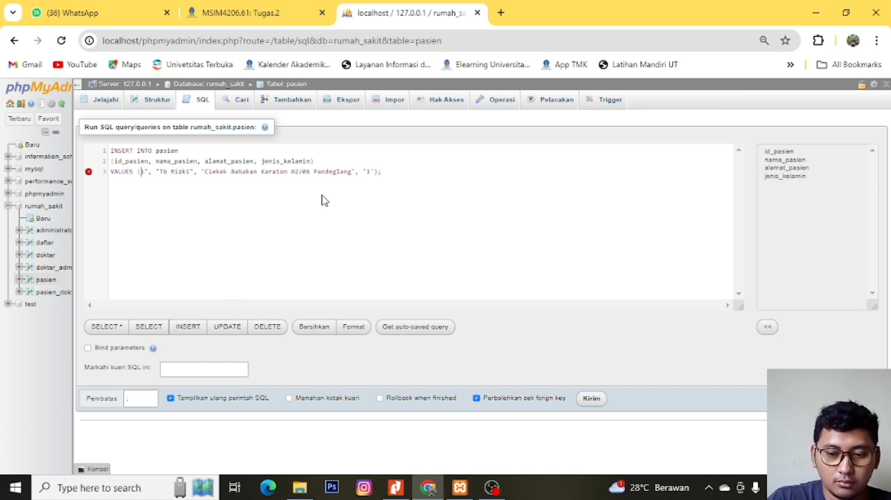
text(")
key(Delete)
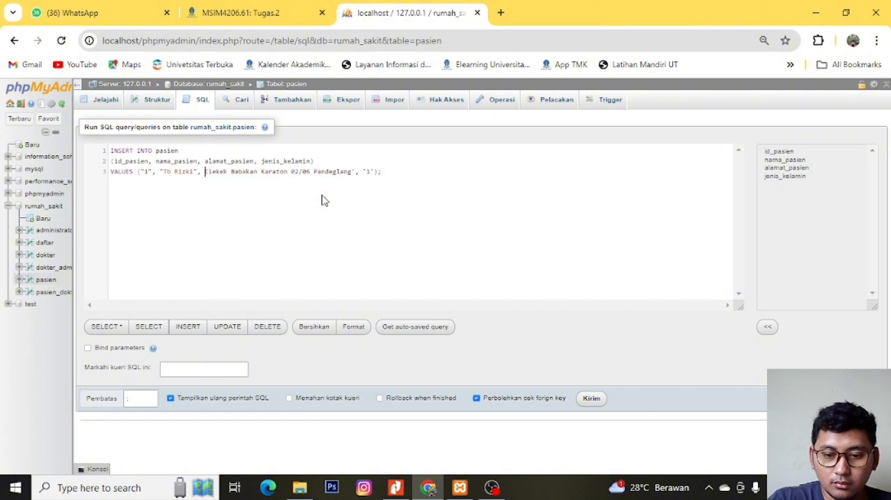
text(")
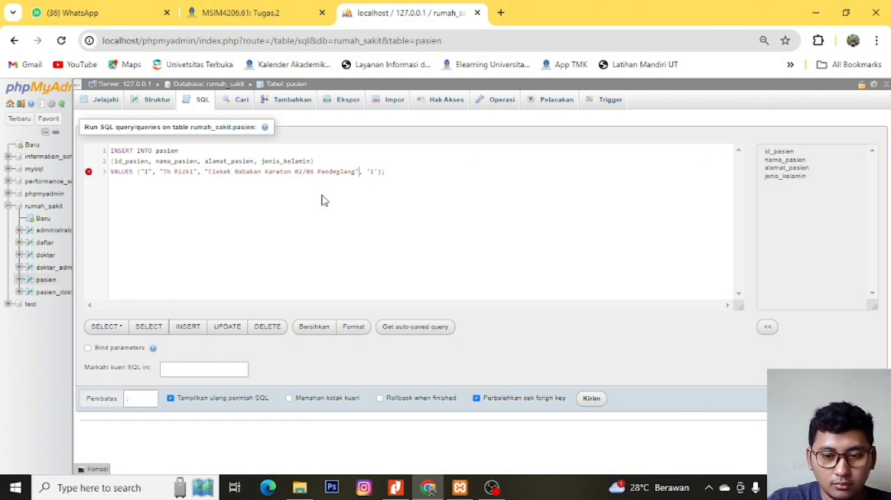
key(BackSpace)
text(")
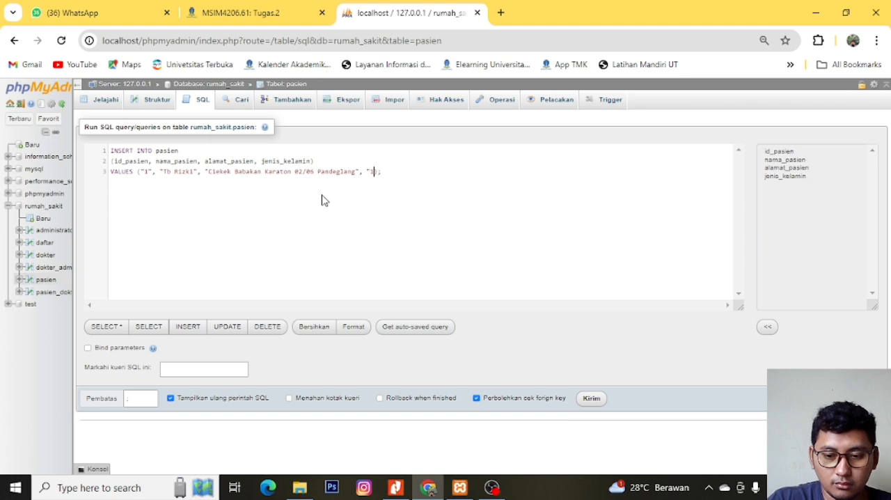
click(593, 403)
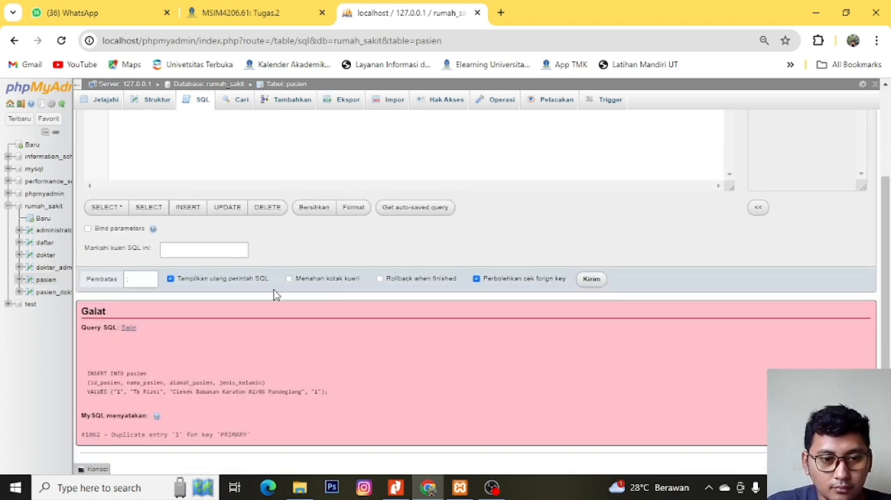
- Examine the pasien table's column structure and its stored patient record
scroll(305, 324, up, 2)
click(155, 103)
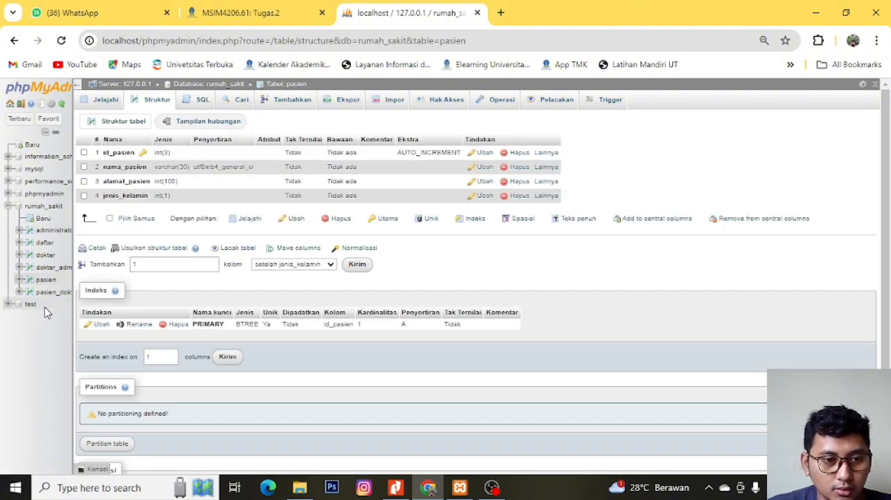
click(46, 280)
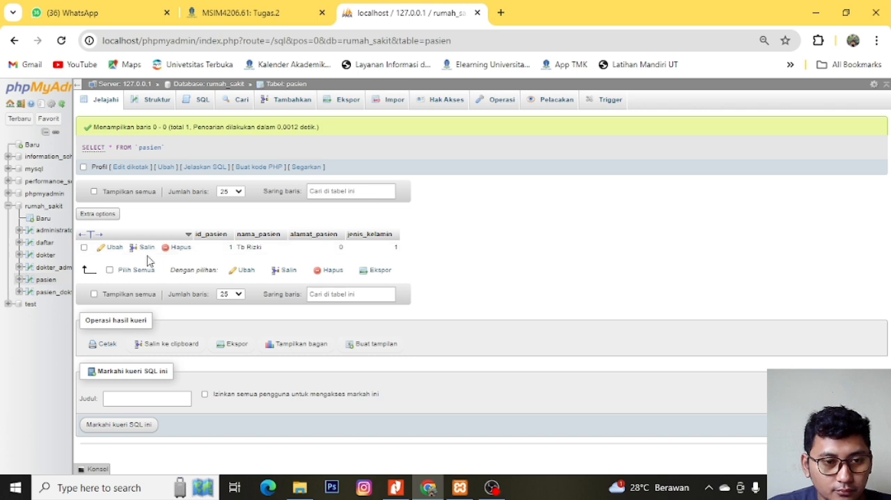
click(46, 280)
click(153, 104)
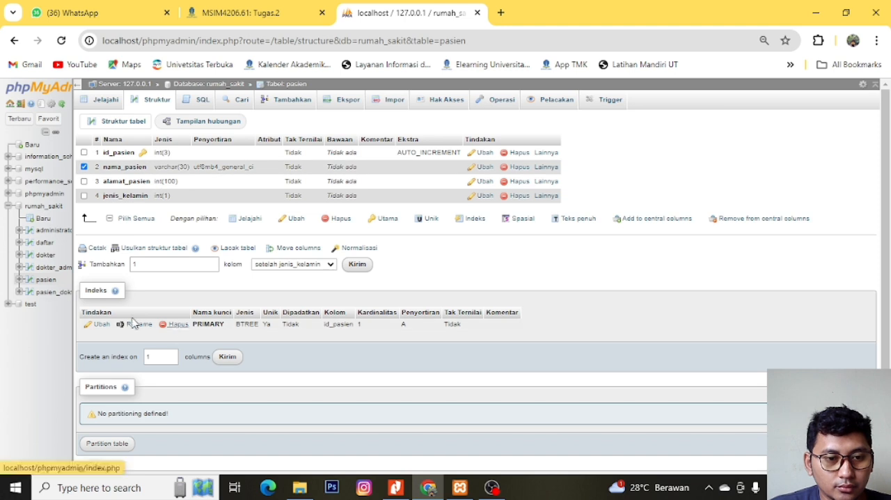
- Try to save the patient's street address as the alamat_pasien value of the existing pasien record
click(46, 280)
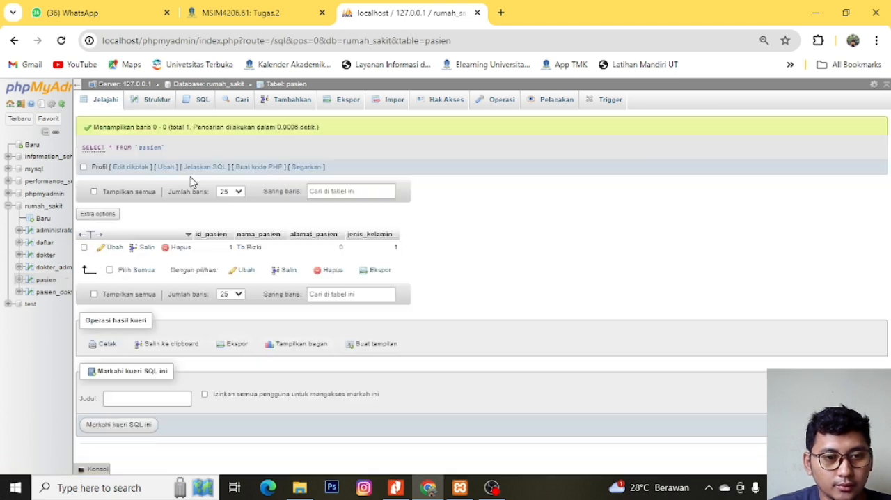
click(99, 248)
click(363, 190)
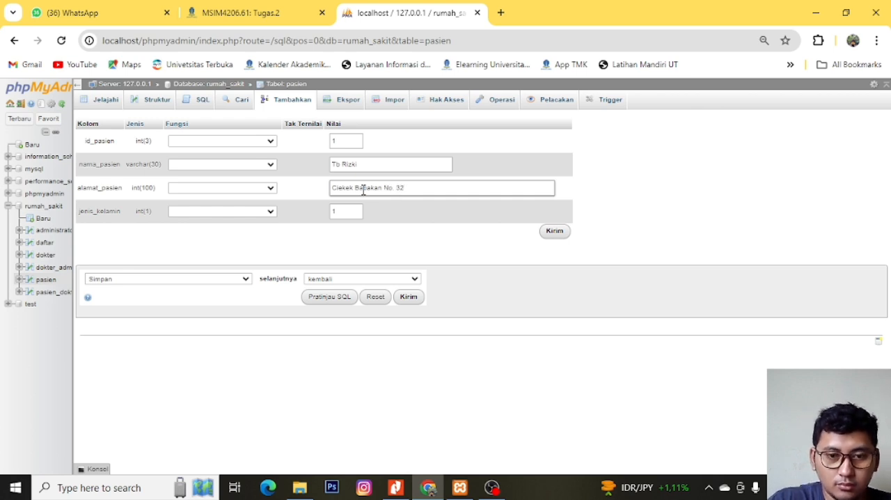
click(557, 232)
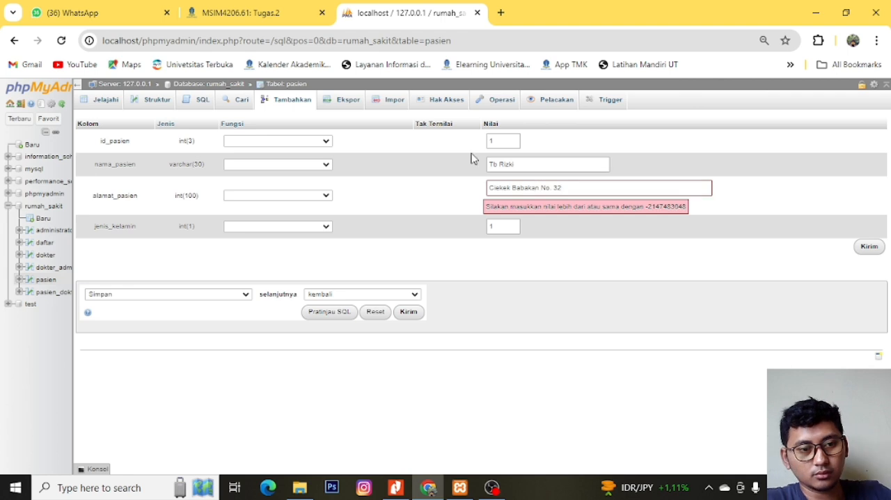
click(326, 196)
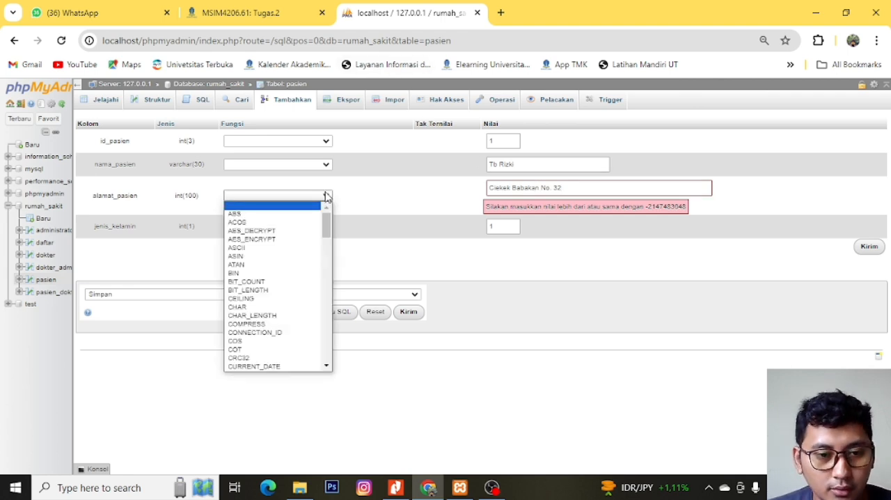
scroll(291, 291, down, 20)
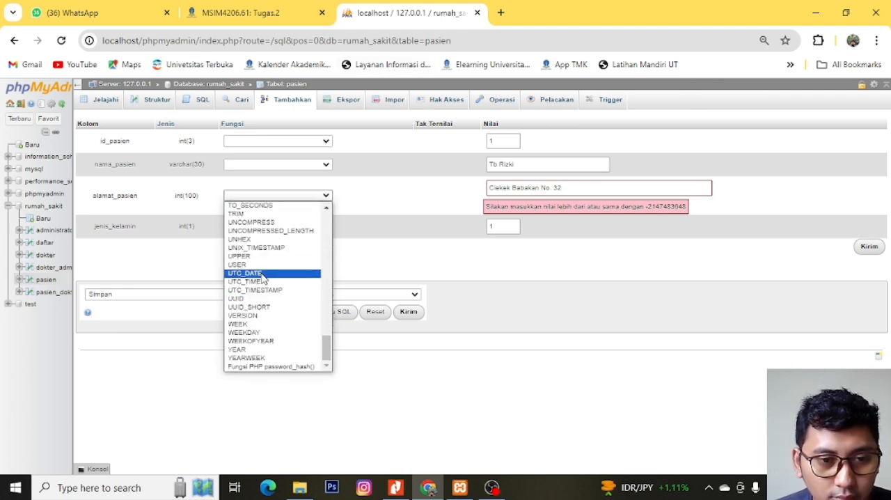
click(401, 264)
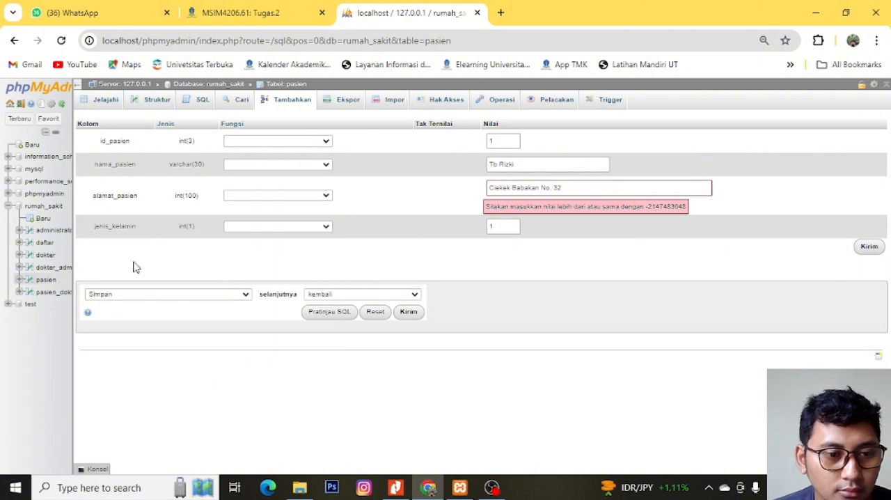
click(46, 284)
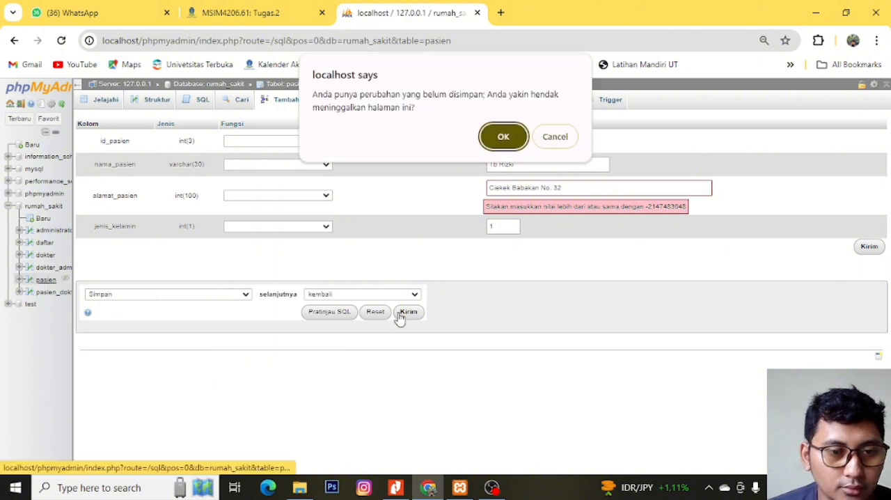
click(557, 138)
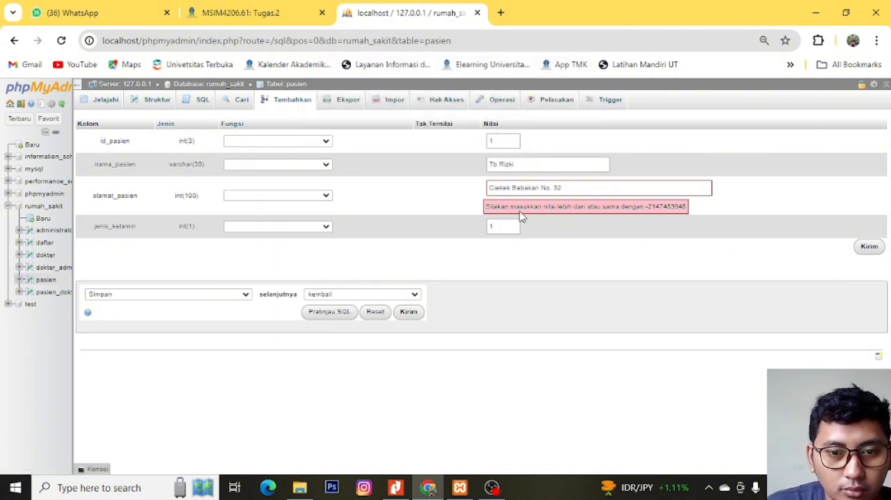
- Discard the unsaved record edit and change the alamat_pasien column's type to VARCHAR in the pasien table structure
click(164, 103)
click(504, 133)
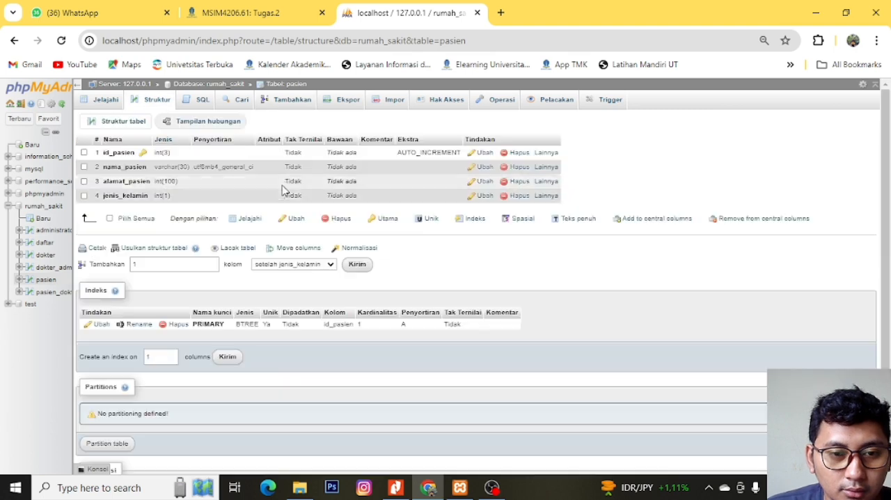
click(306, 182)
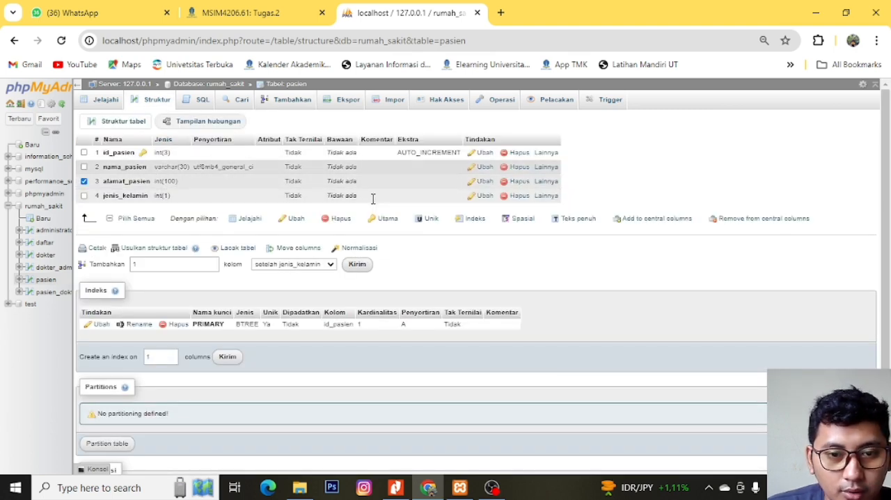
click(482, 182)
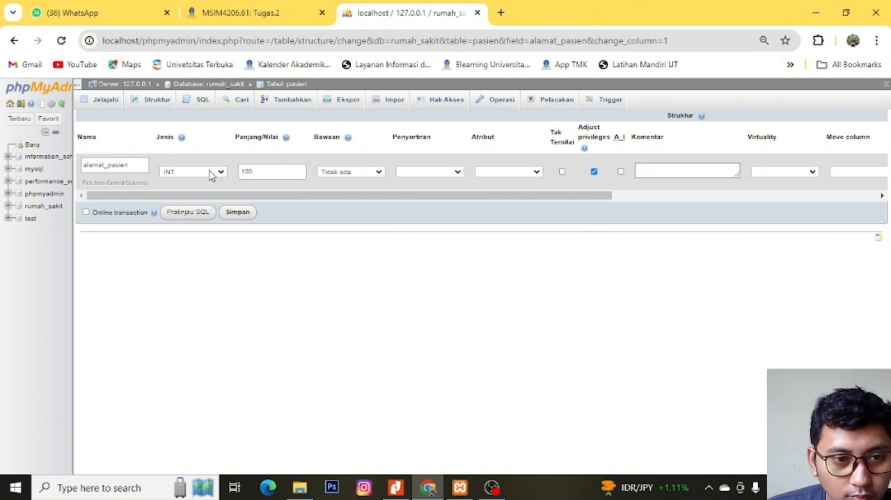
click(212, 173)
click(201, 191)
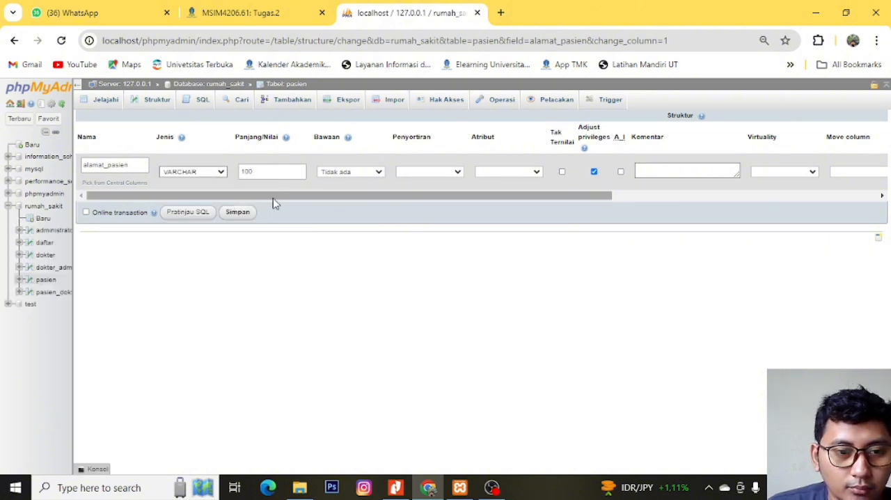
click(237, 214)
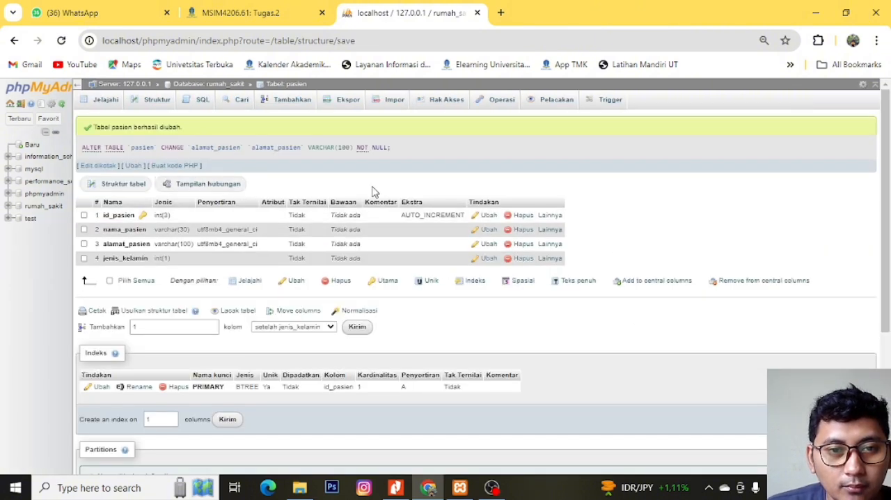
- Edit the existing pasien record and save the patient's street address as its alamat_pasien value
click(44, 209)
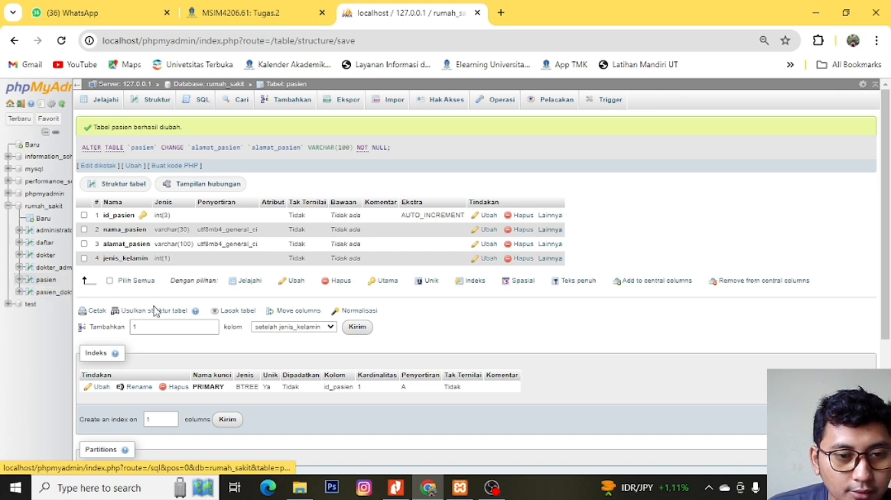
click(150, 103)
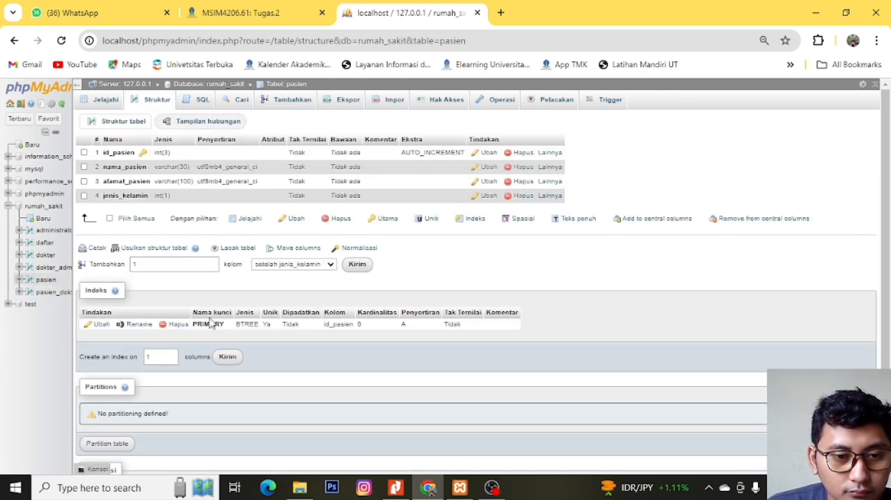
click(44, 280)
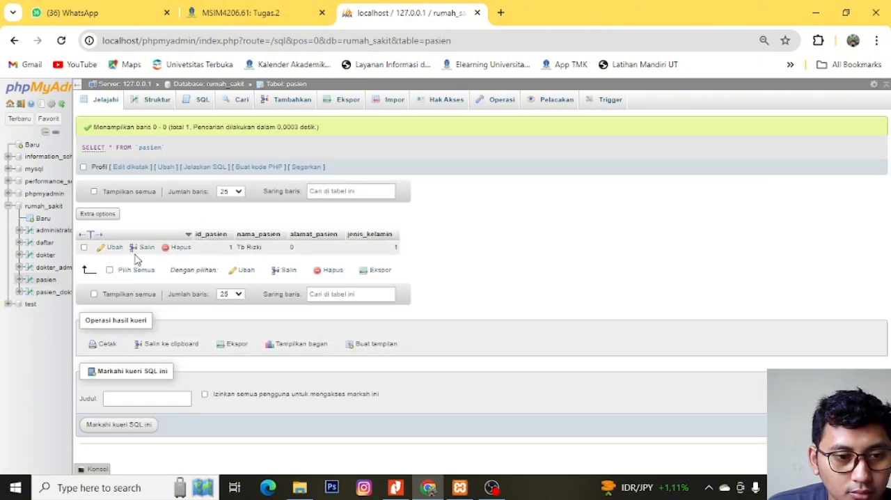
click(108, 247)
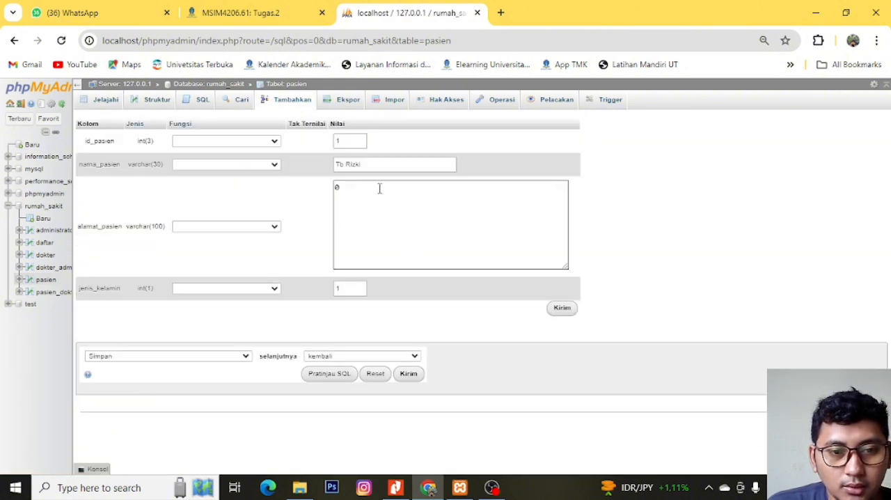
click(379, 188)
key(BackSpace)
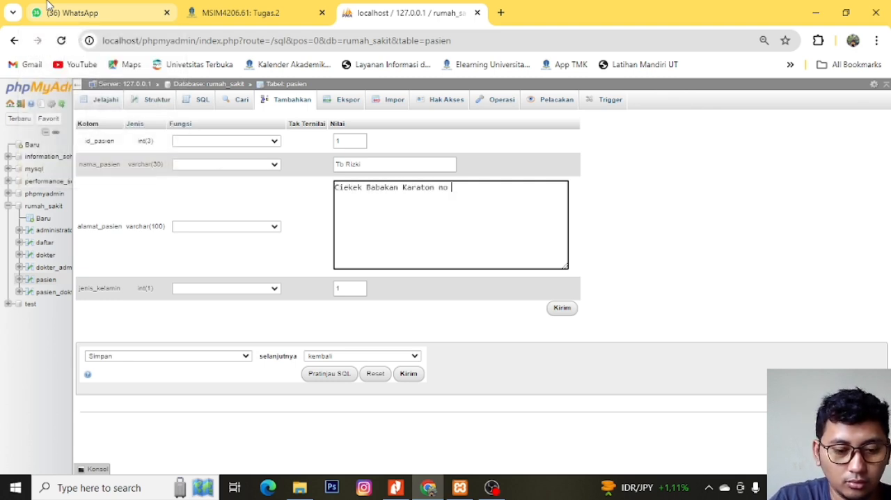
click(556, 308)
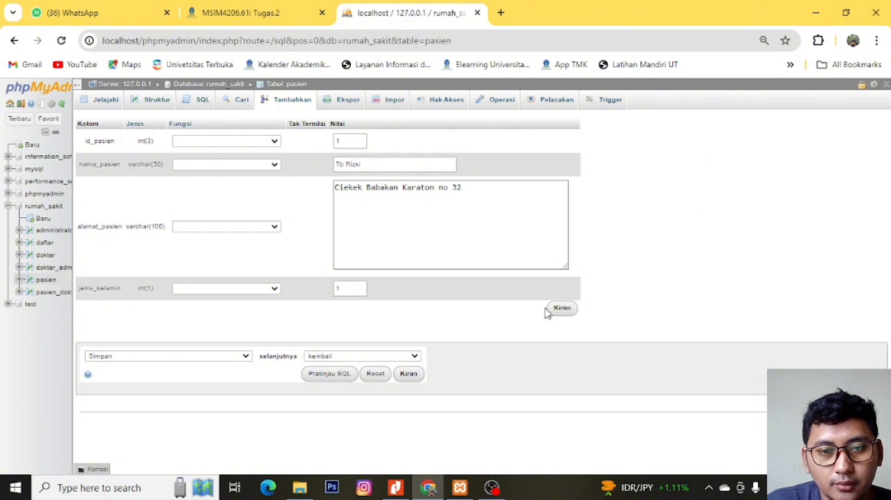
click(569, 310)
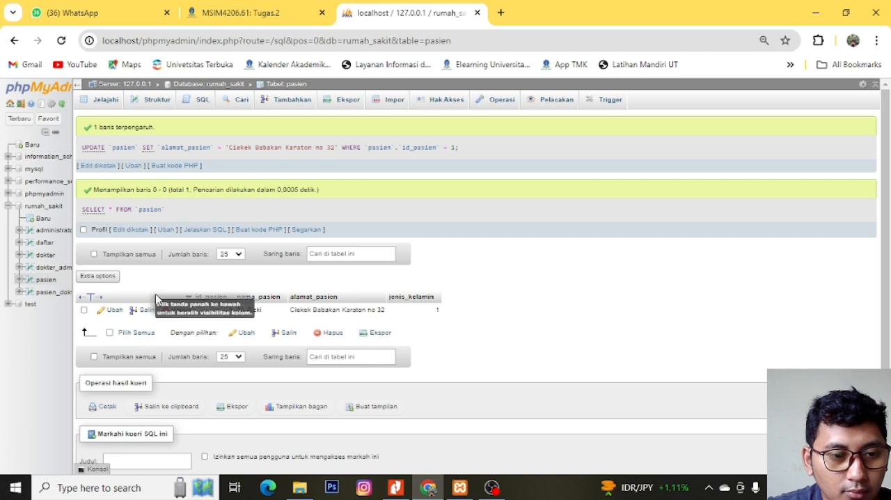
- Rewrite the pasien INSERT statement with the second patient's name and address and jenis_kelamin 2, and try to run it with id_pasien 1
click(203, 102)
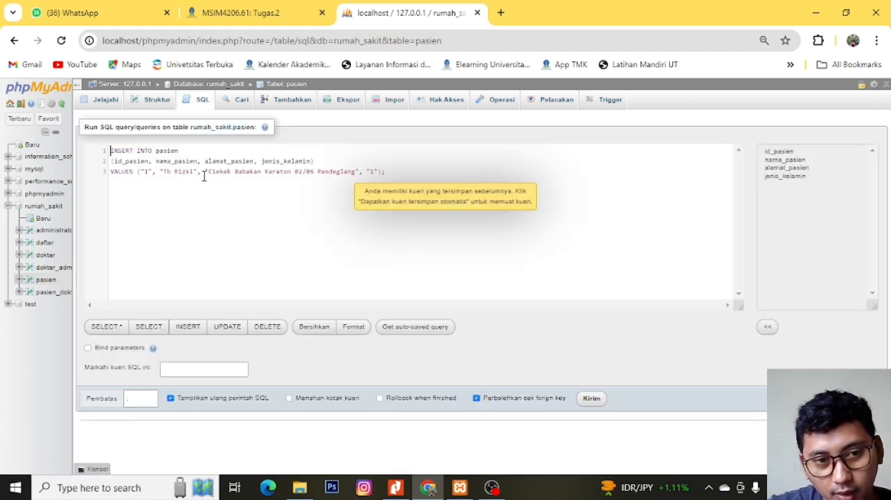
click(369, 175)
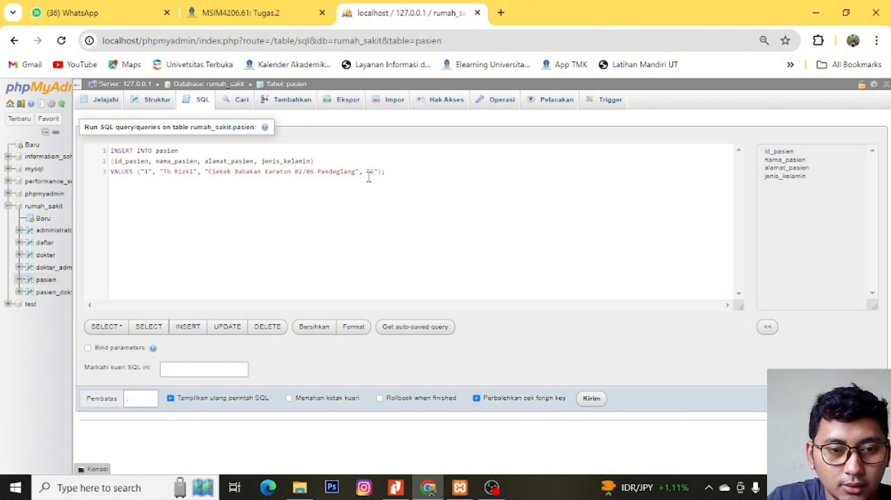
key(ctrl+shift+Left)
key(ctrl+shift+Left)
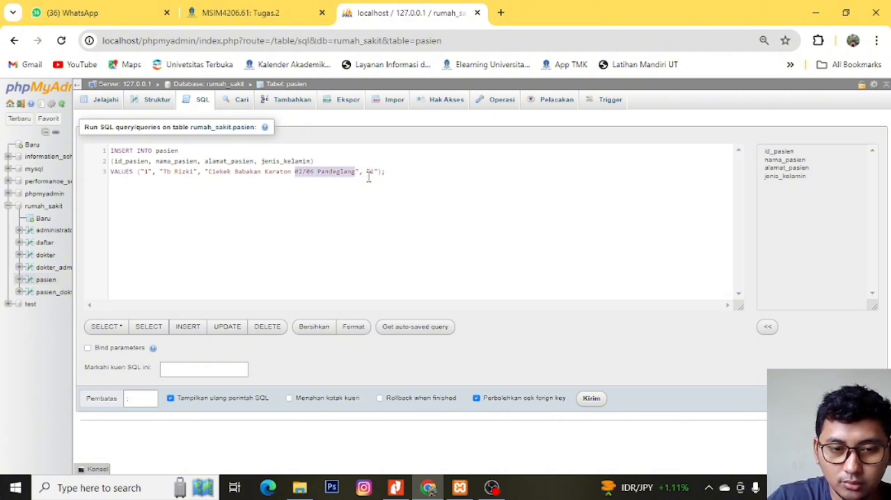
text(no 8)
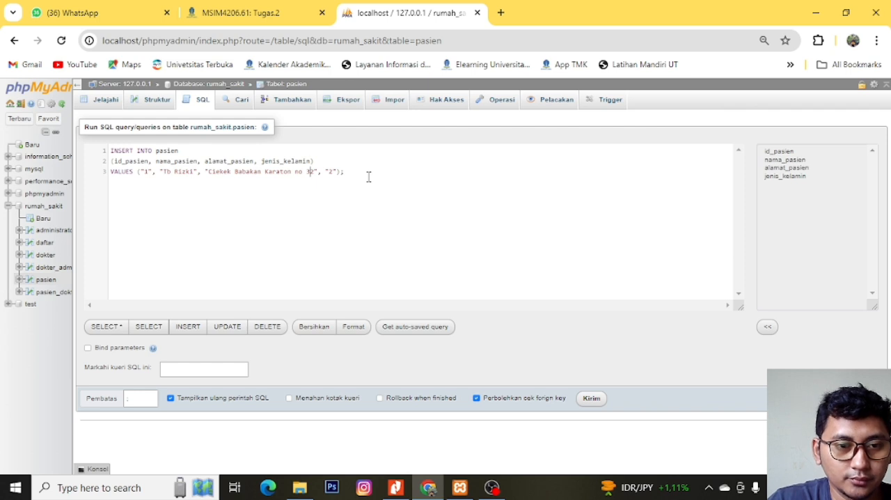
key(ctrl+shift+Left)
key(ctrl+shift+Left)
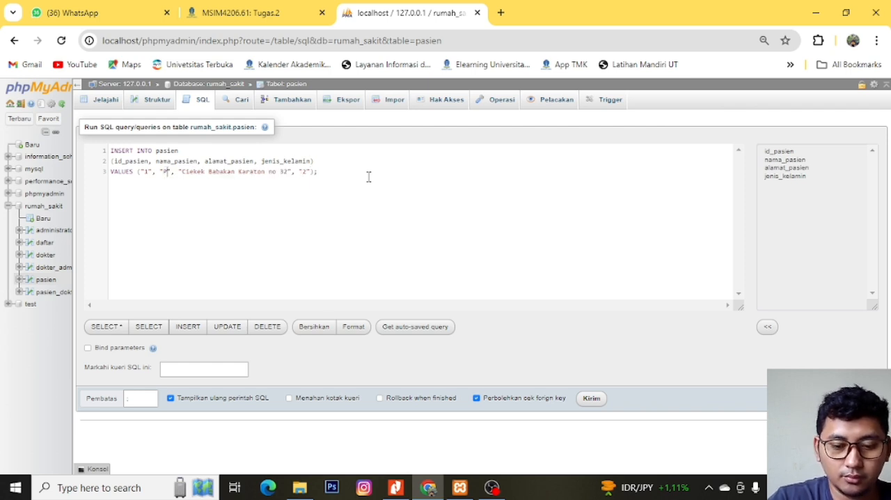
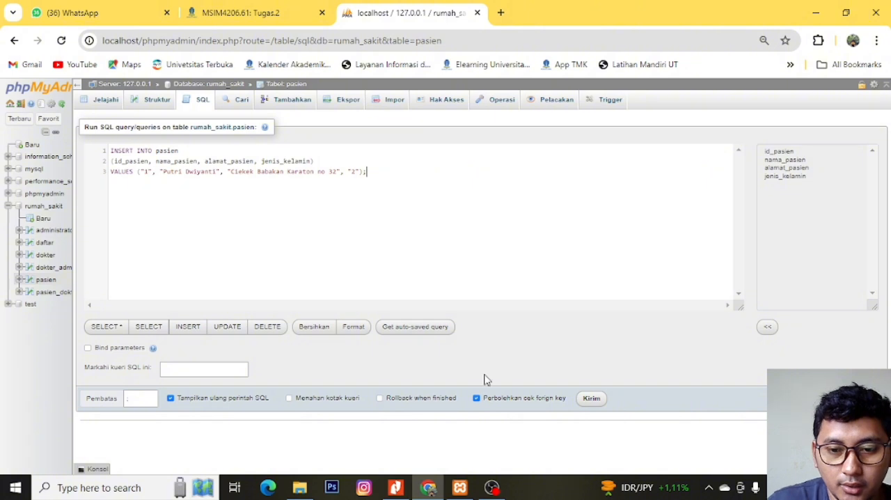
click(591, 399)
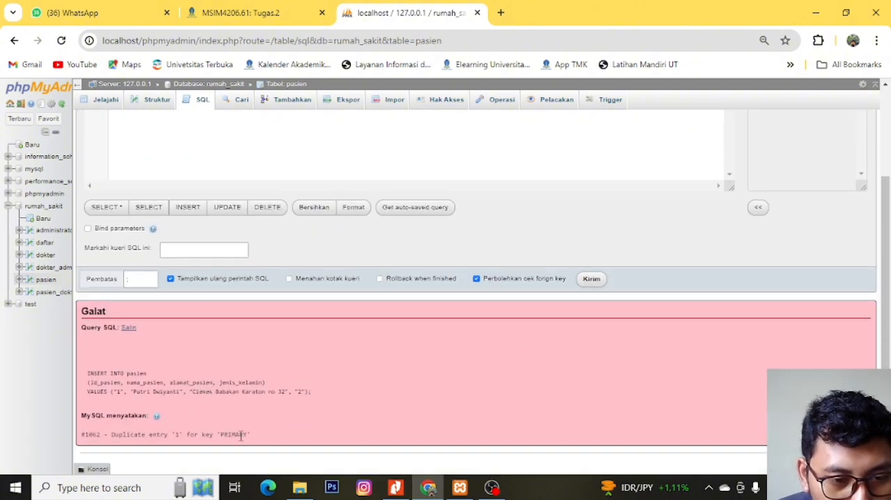
- Set the id_pasien value in the INSERT statement to 2 and run the query
scroll(207, 244, up, 3)
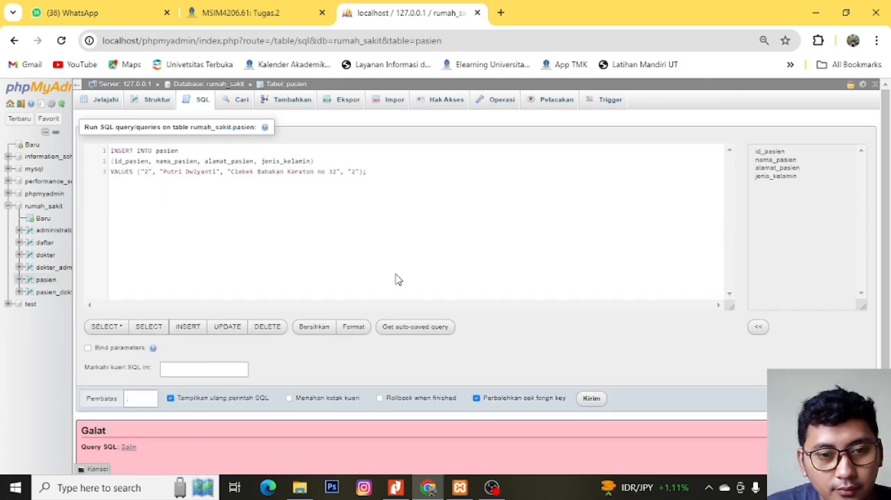
scroll(394, 279, down, 3)
click(601, 282)
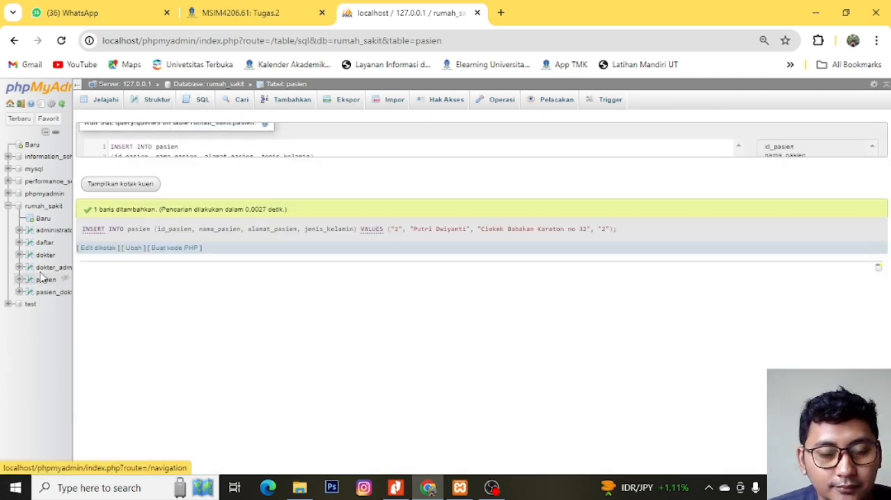
- Check the pasien table's column structure and its stored patient records
click(46, 282)
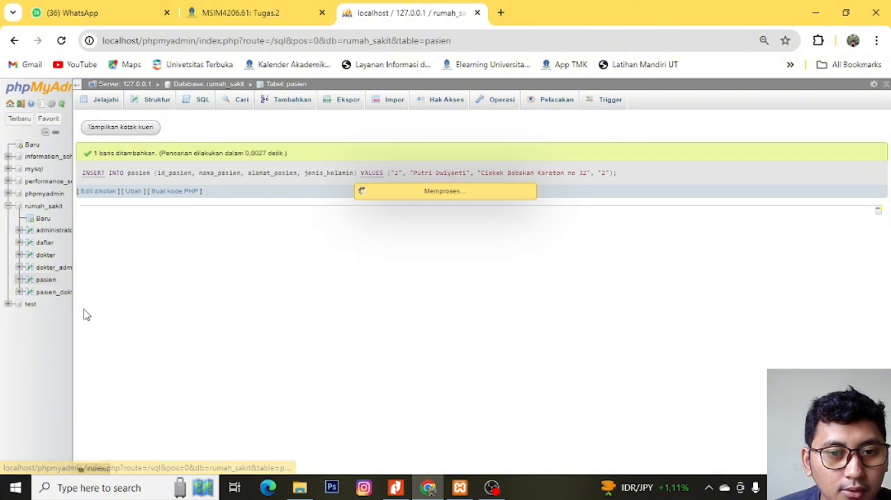
click(155, 103)
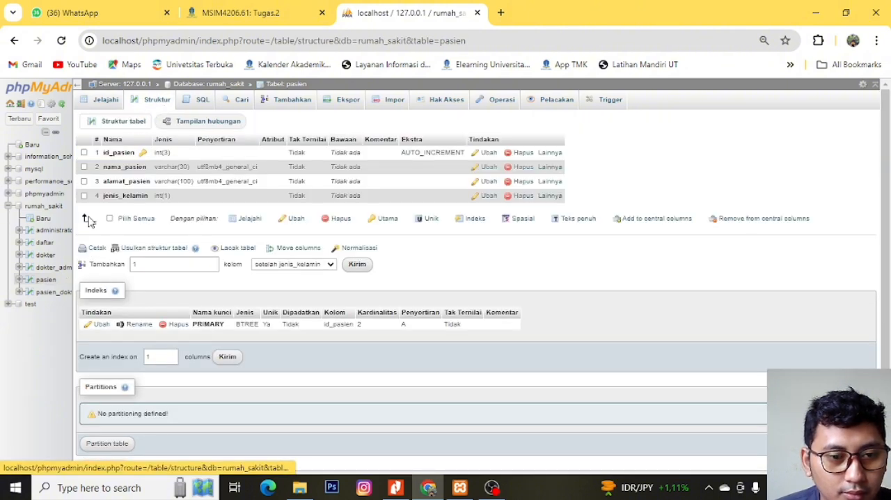
click(46, 281)
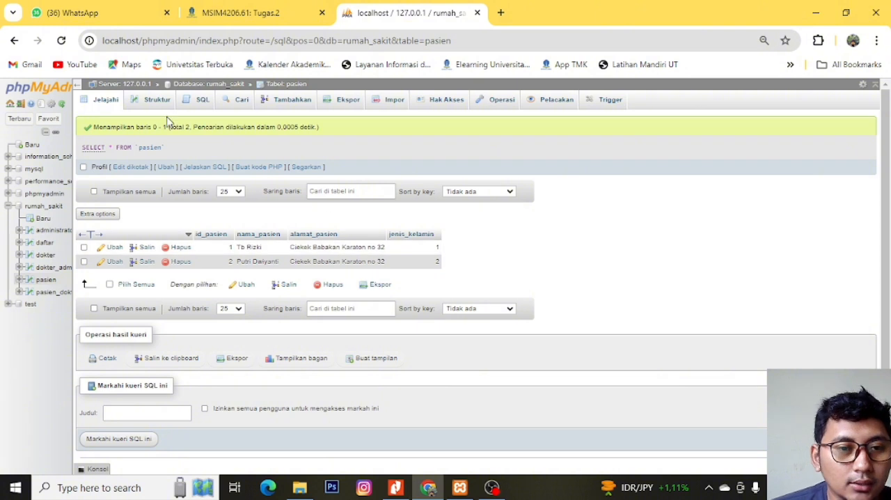
- Insert a pasien record with id_pasien 003, the patient's name and street address, and jenis_kelamin 1 through the insert form
click(280, 105)
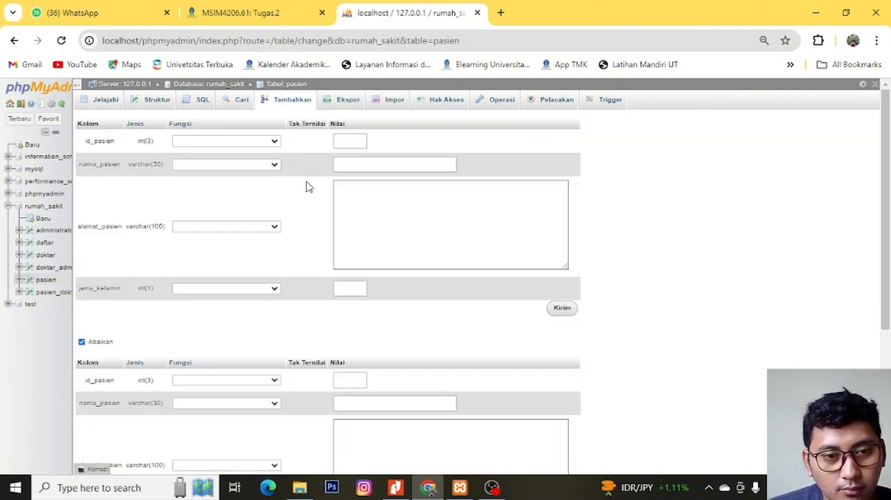
click(259, 142)
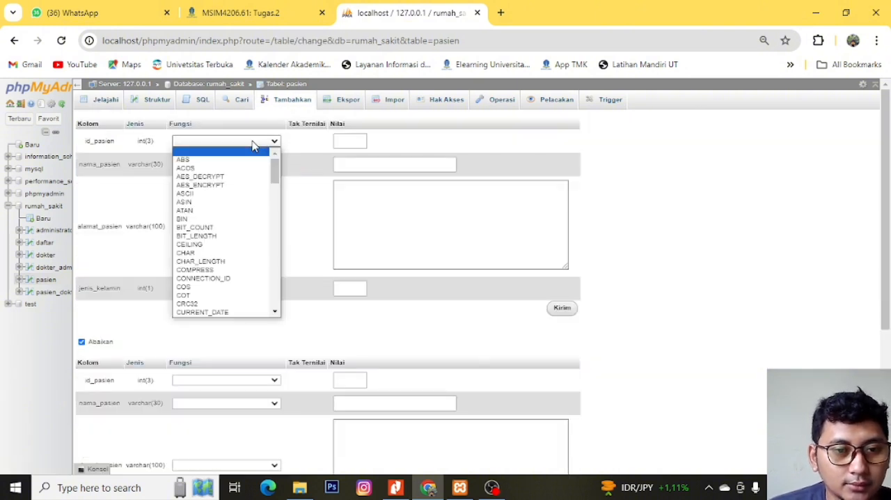
click(262, 142)
click(348, 144)
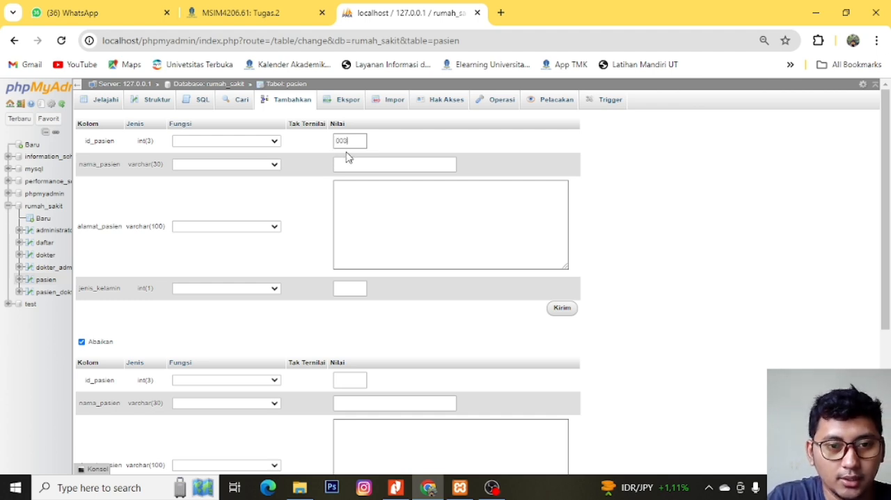
click(350, 163)
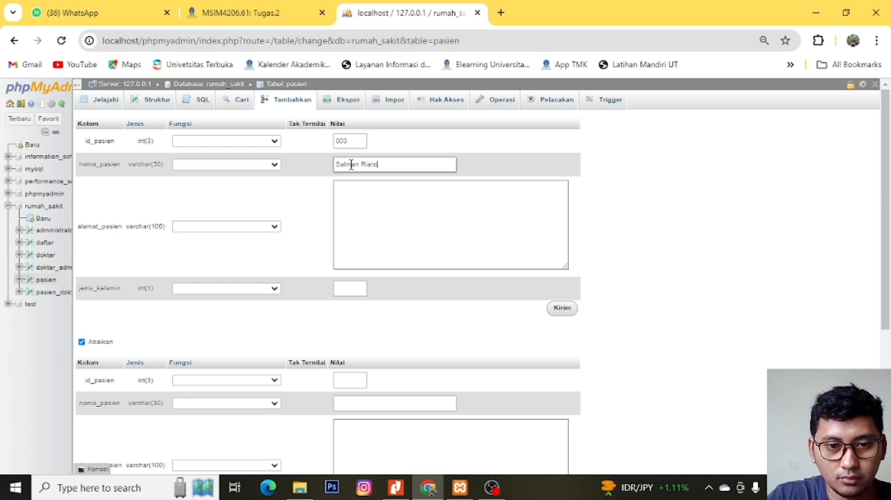
click(386, 225)
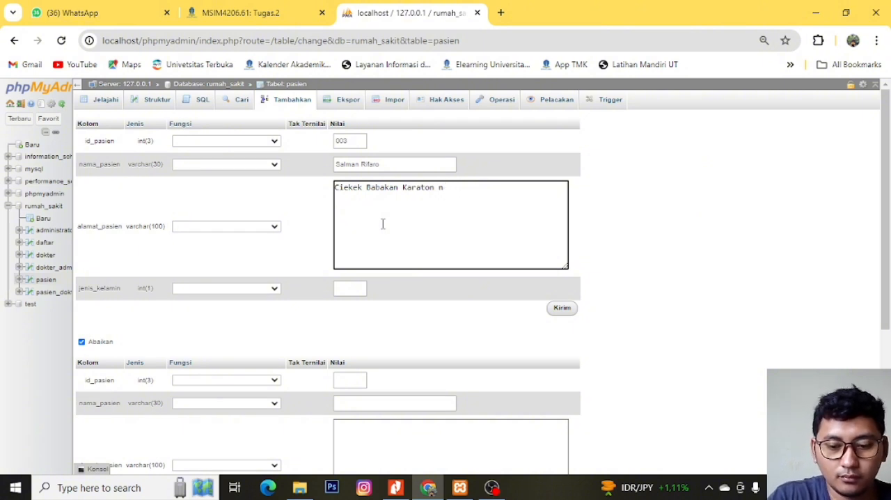
click(355, 288)
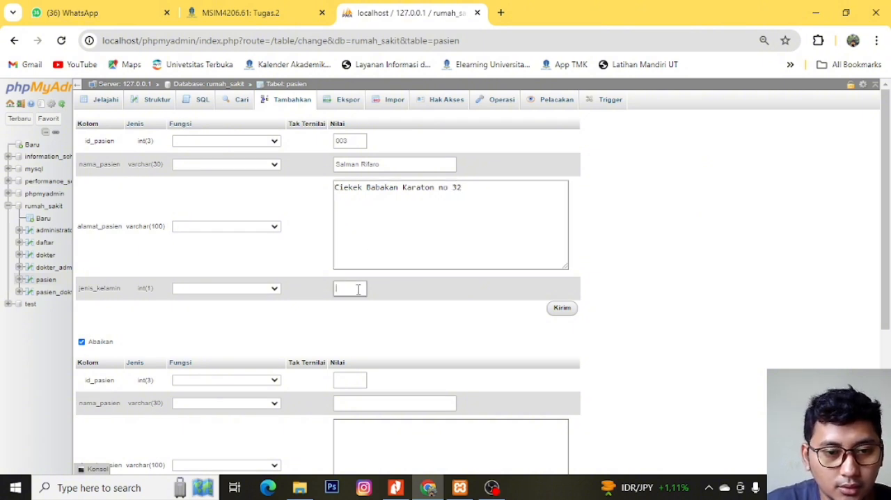
text(1)
scroll(566, 314, down, 2)
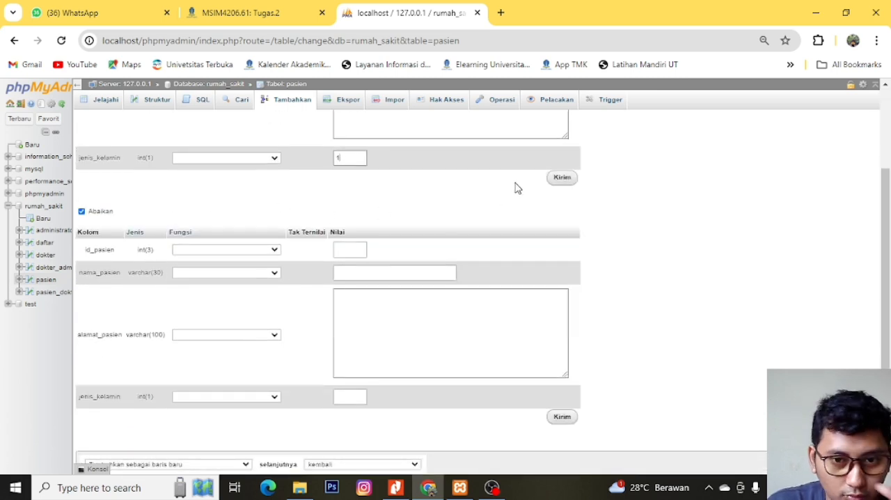
click(561, 179)
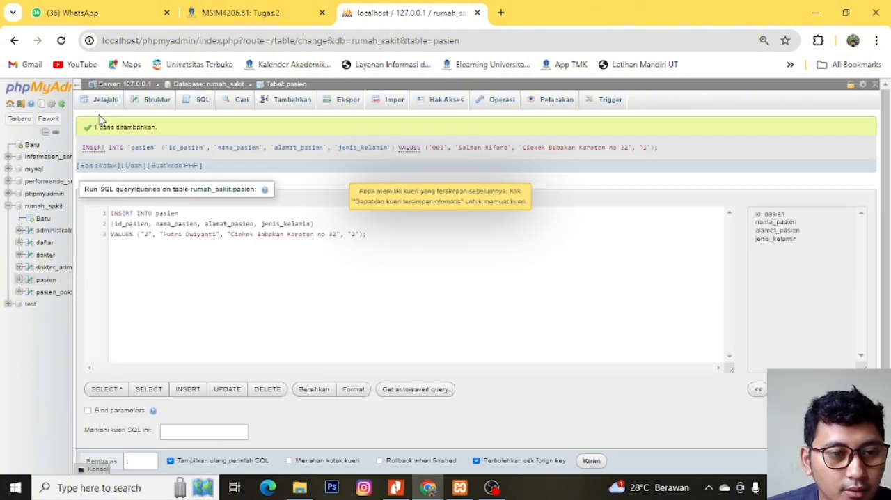
- Review the pasien table's records and consult the ERD in the assignment PDF
click(44, 282)
key(Return)
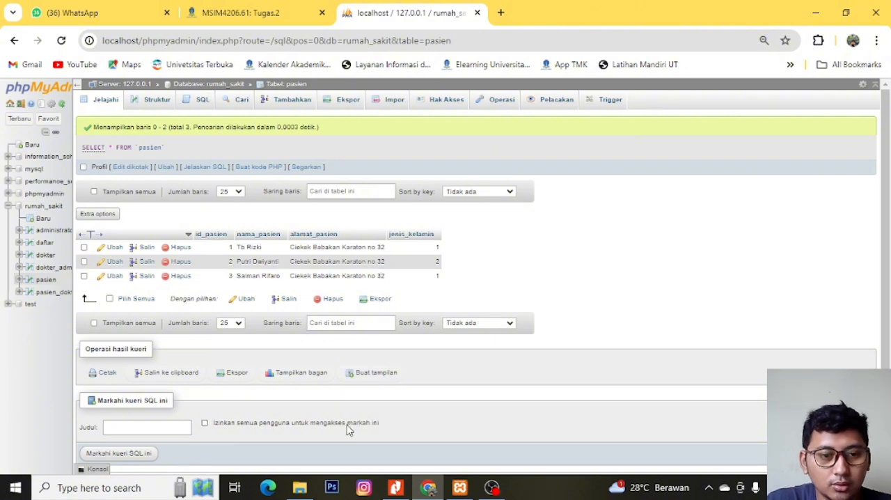
click(395, 488)
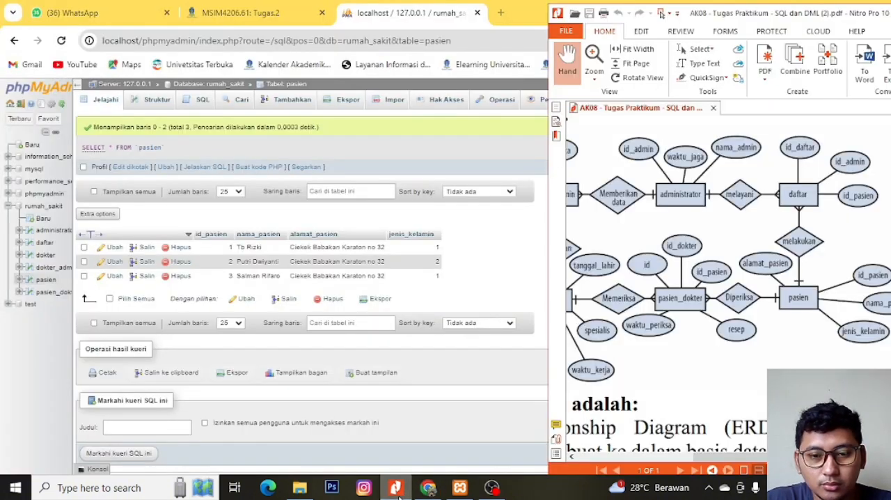
click(396, 487)
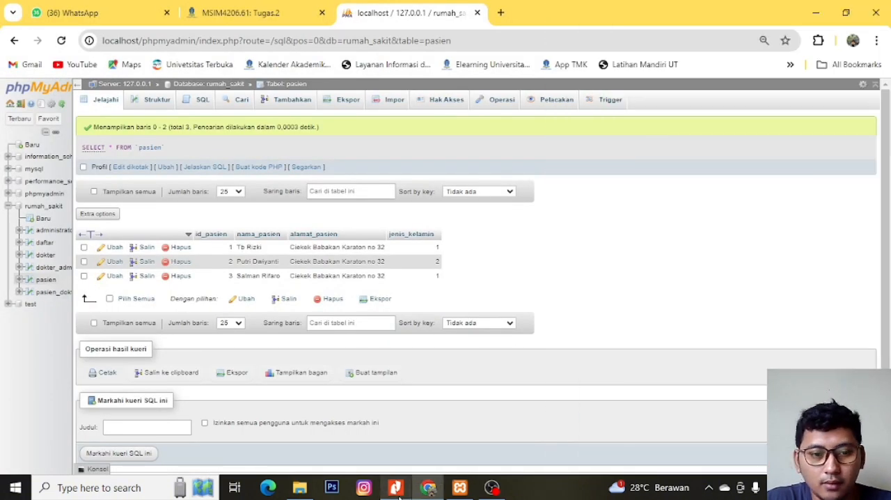
- Examine the daftar table's records, column structure and default SQL query
click(44, 245)
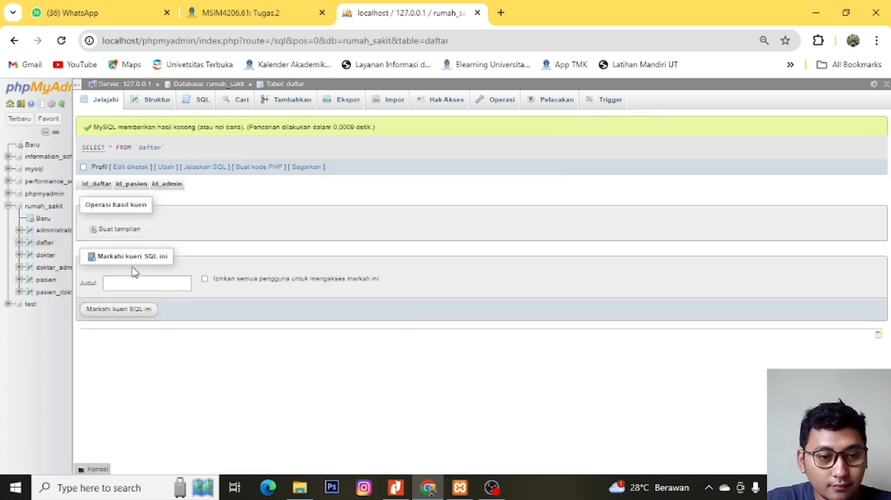
click(158, 104)
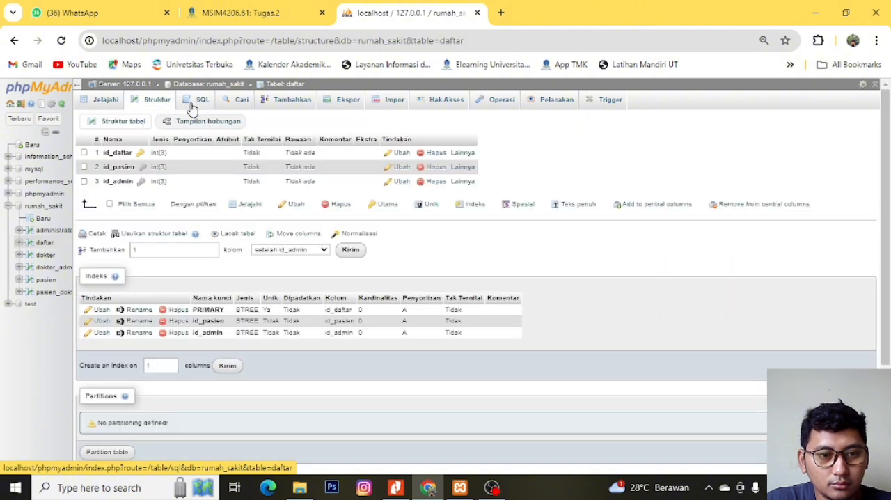
click(194, 104)
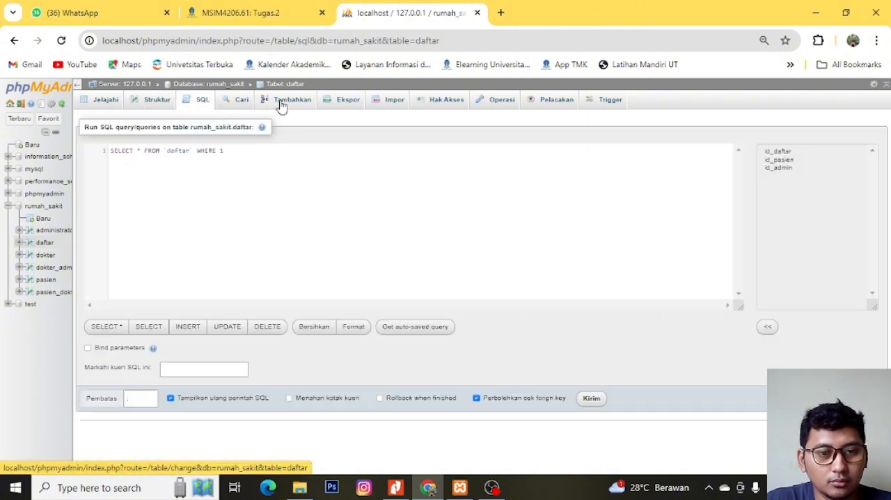
- Insert two daftar records: id_daftar 1, id_pasien 1, id_admin 1, and id_daftar 2, id_pasien 2, id_admin 1
click(283, 103)
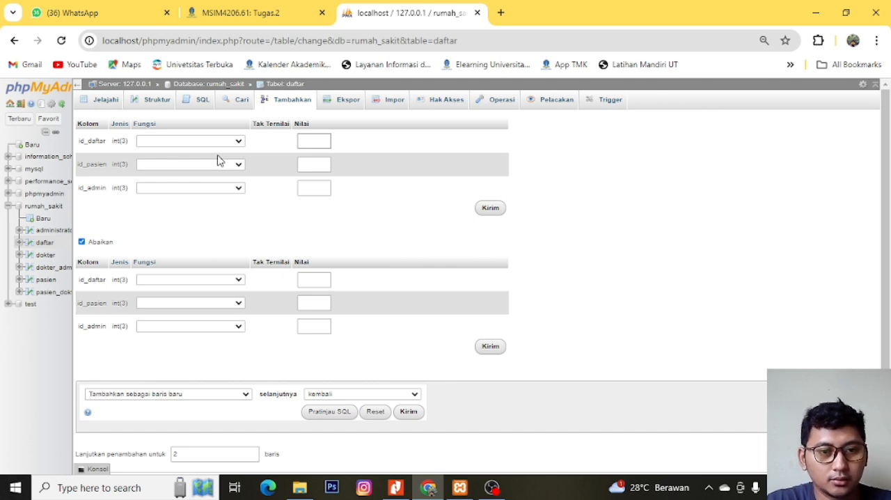
click(309, 166)
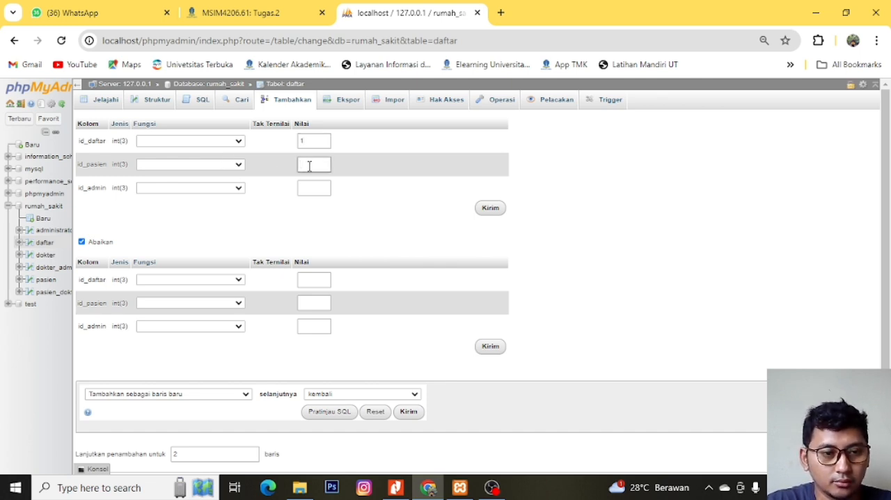
click(310, 185)
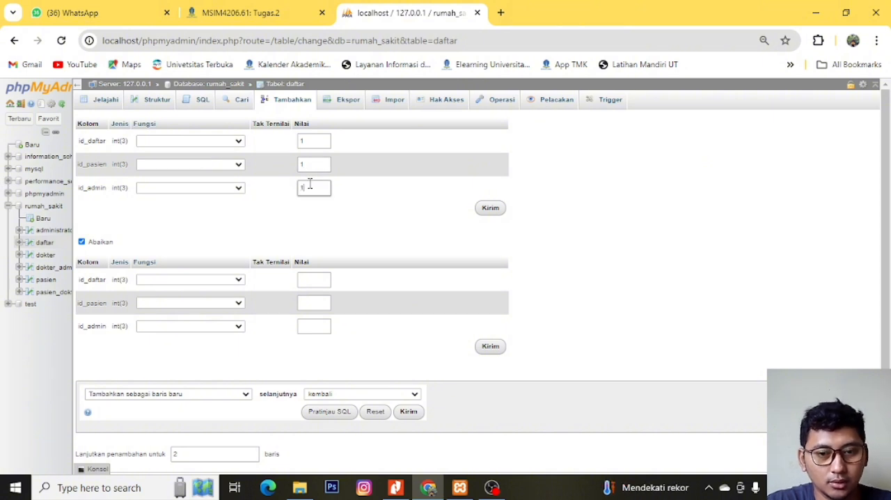
text(1)
click(313, 279)
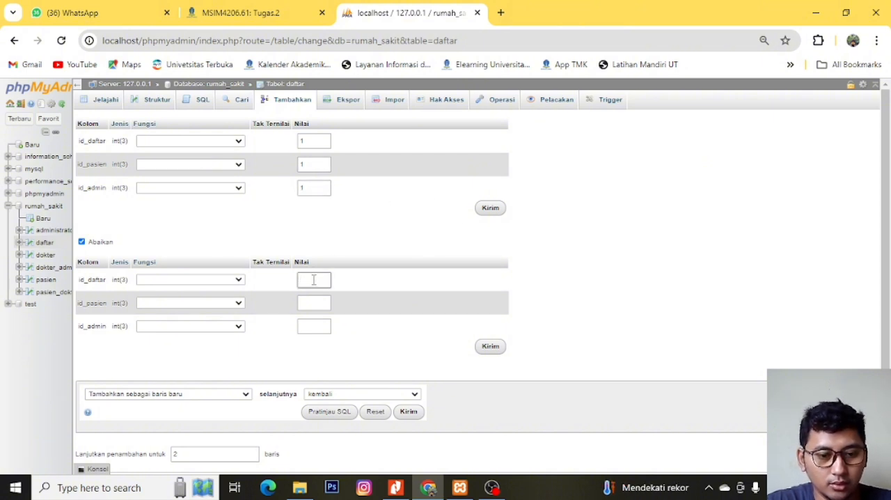
click(312, 303)
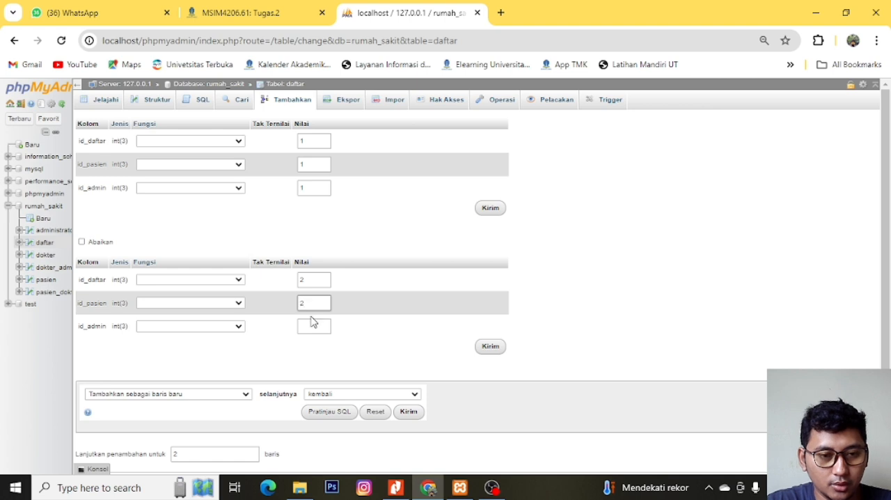
click(312, 323)
text(1)
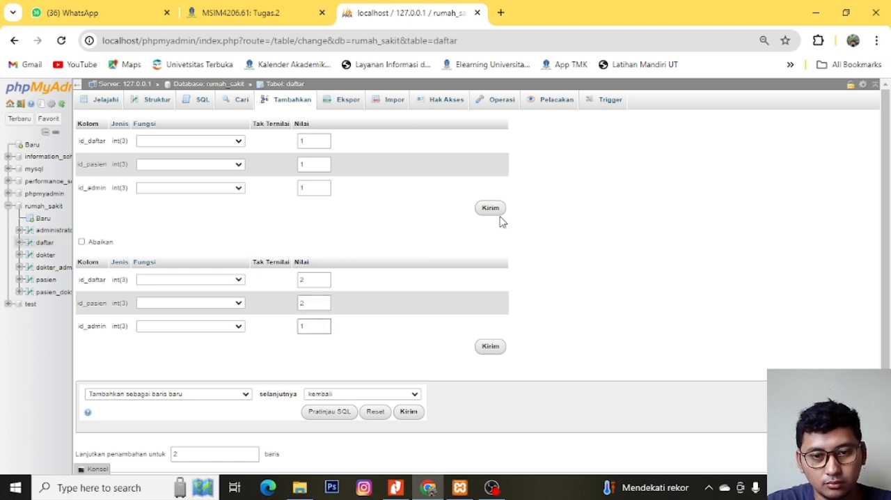
click(494, 209)
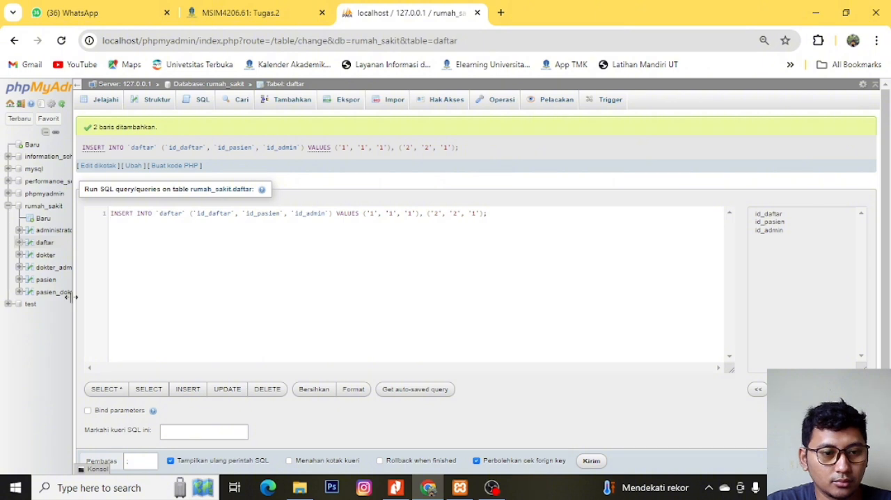
- Insert a daftar record with id_daftar 3, id_pasien 3 and id_admin 1, and review the table's records
click(41, 246)
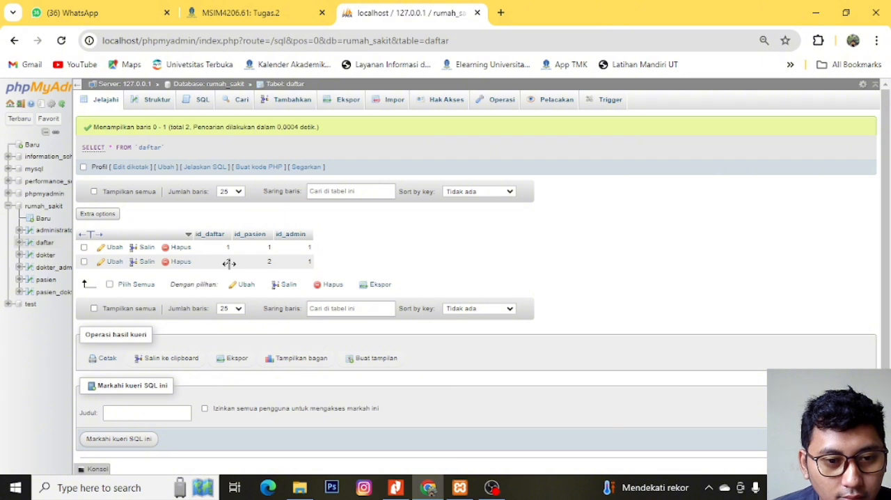
click(285, 99)
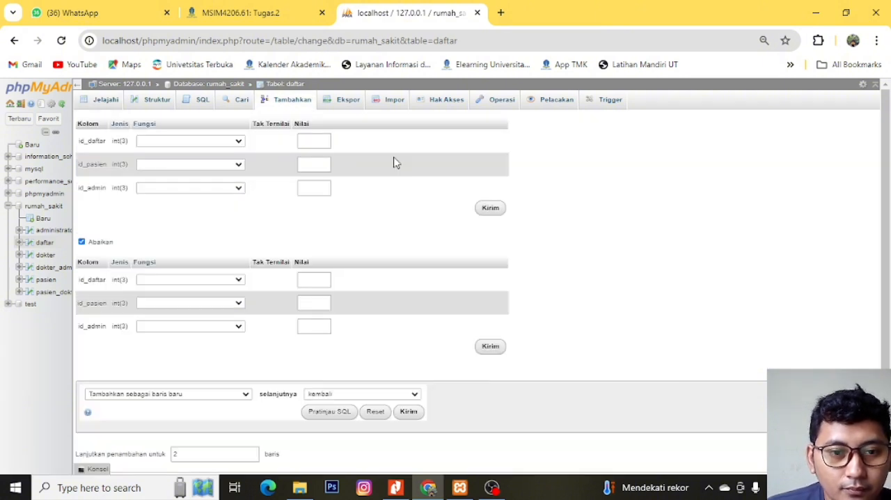
click(323, 141)
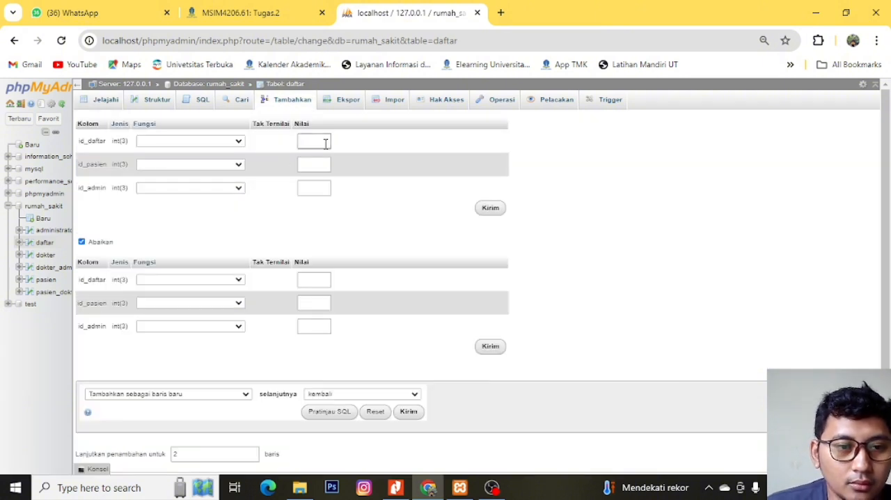
text(3)
click(319, 165)
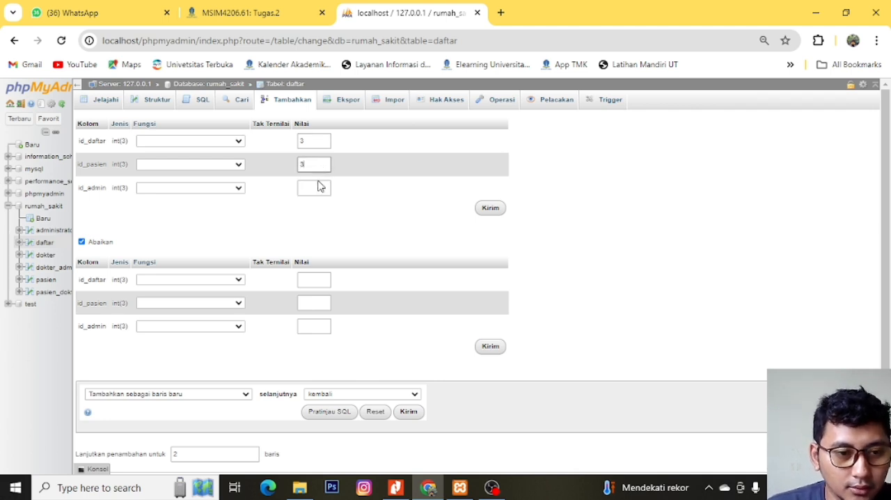
click(319, 186)
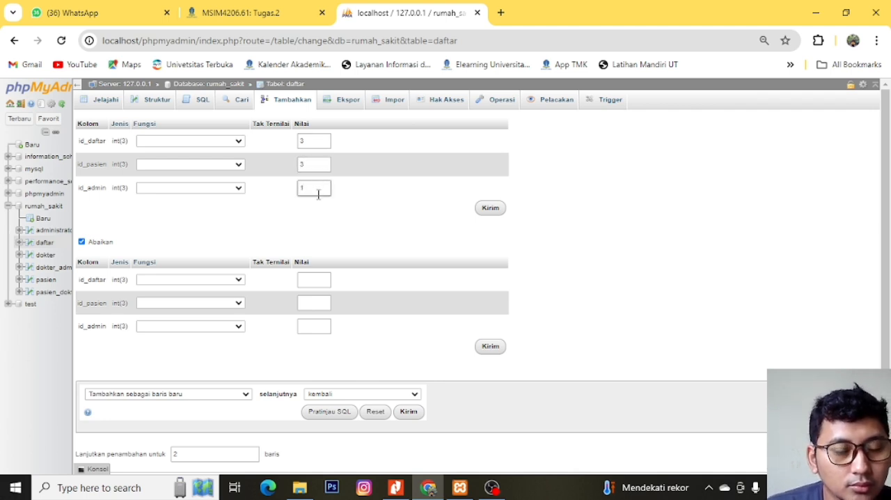
click(490, 209)
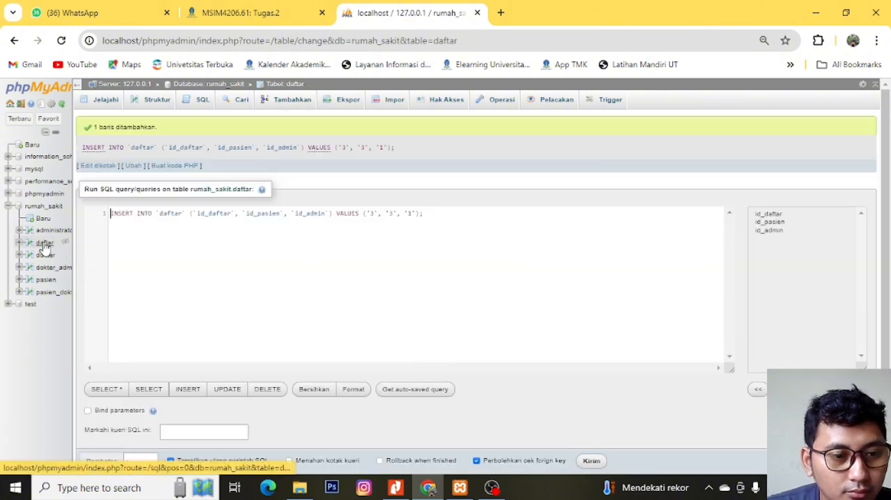
click(43, 246)
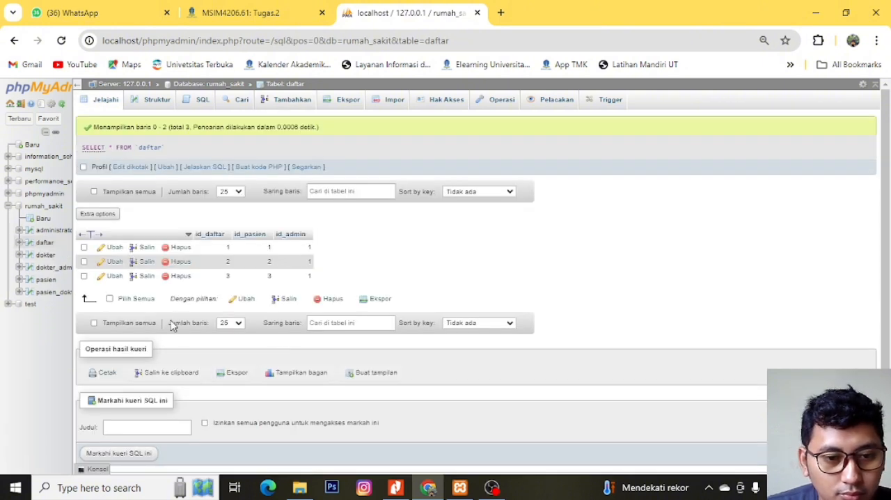
- Start a new administrator record with id_admin 1 and enter the administrator's full name as nama_admin
click(45, 255)
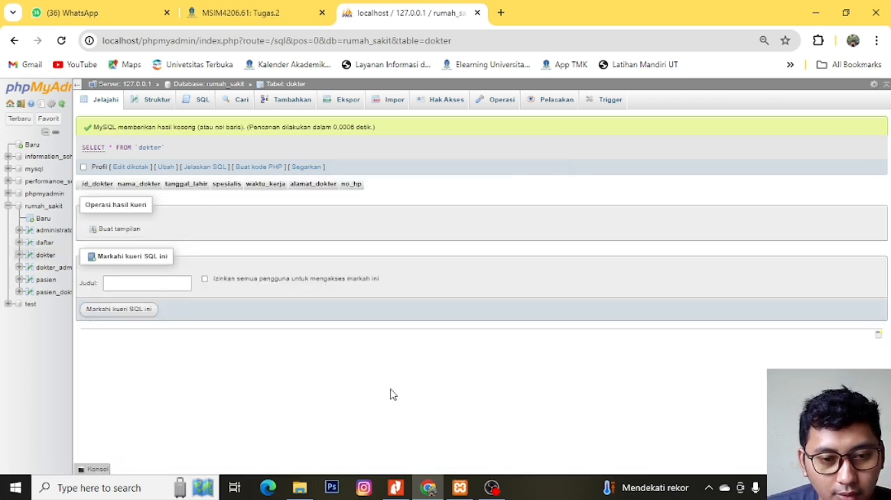
click(53, 230)
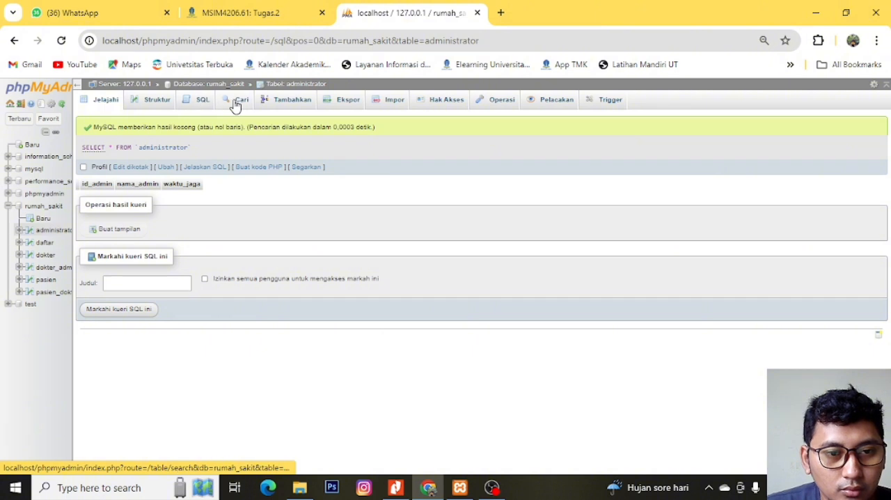
click(286, 99)
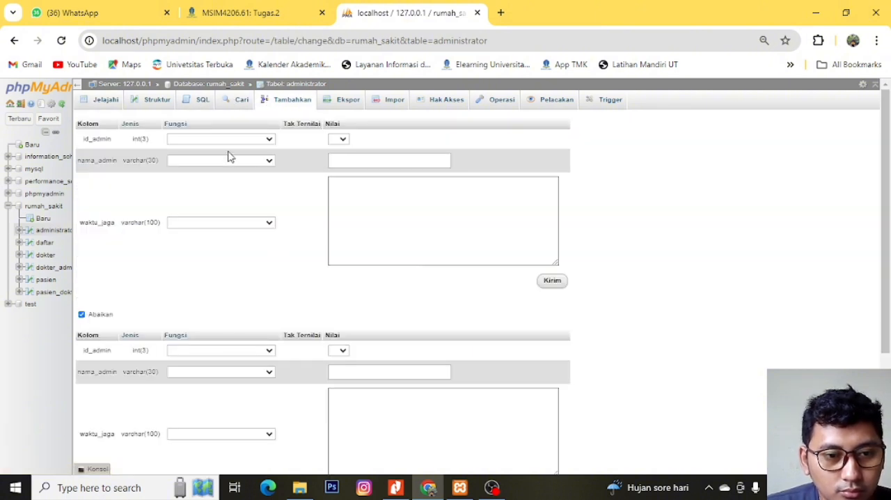
click(341, 139)
click(342, 159)
click(352, 164)
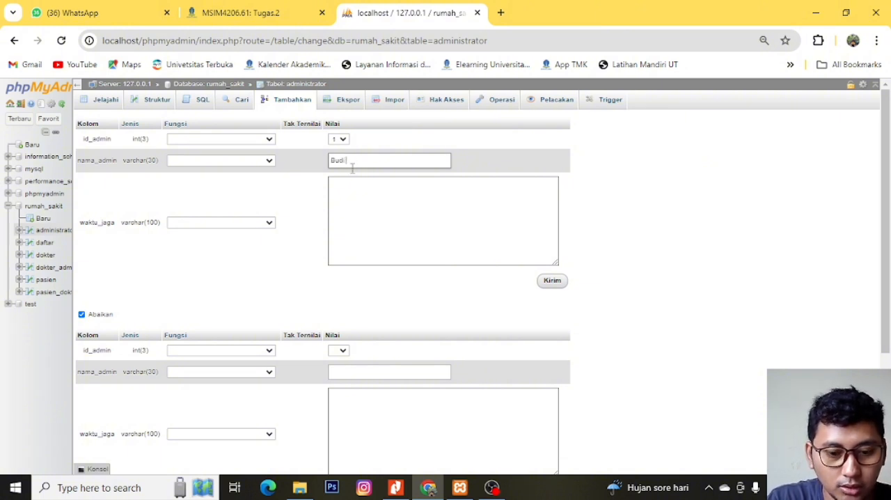
text(ndhi)
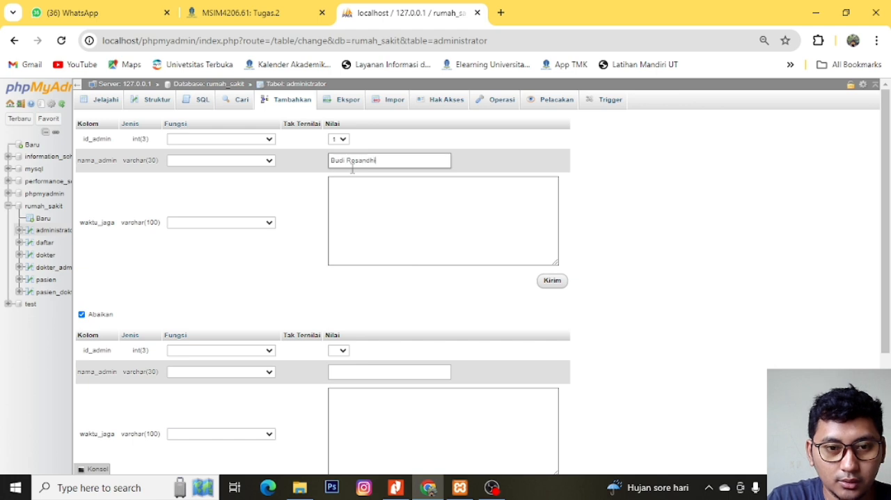
- Set waktu_jaga to Shift 1, submit the administrator record and view the administrator table
click(375, 211)
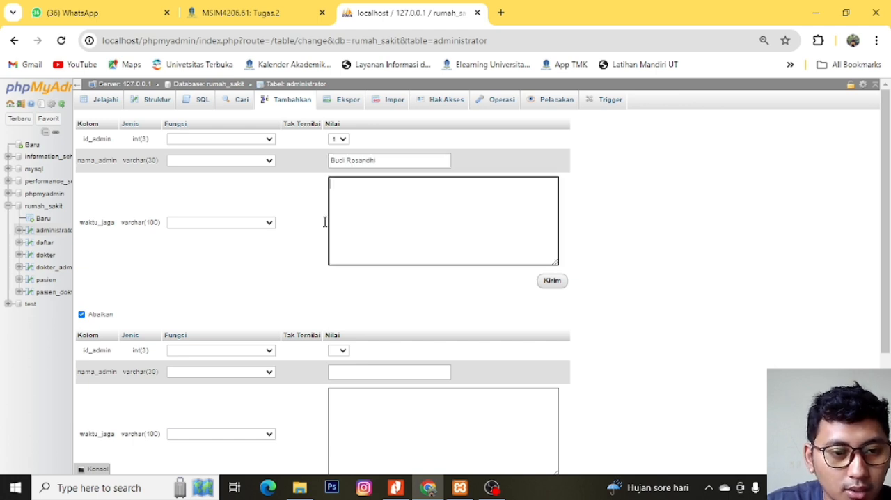
click(273, 223)
click(273, 230)
click(423, 213)
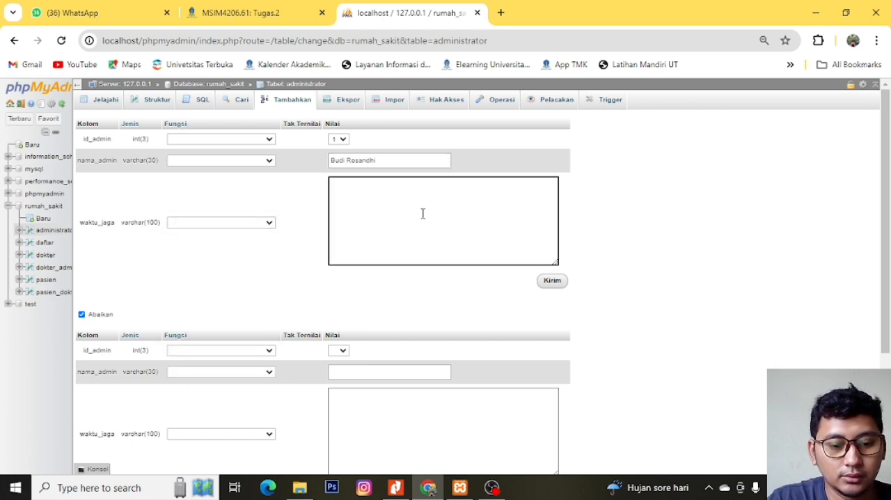
text(Sh)
key(BackSpace)
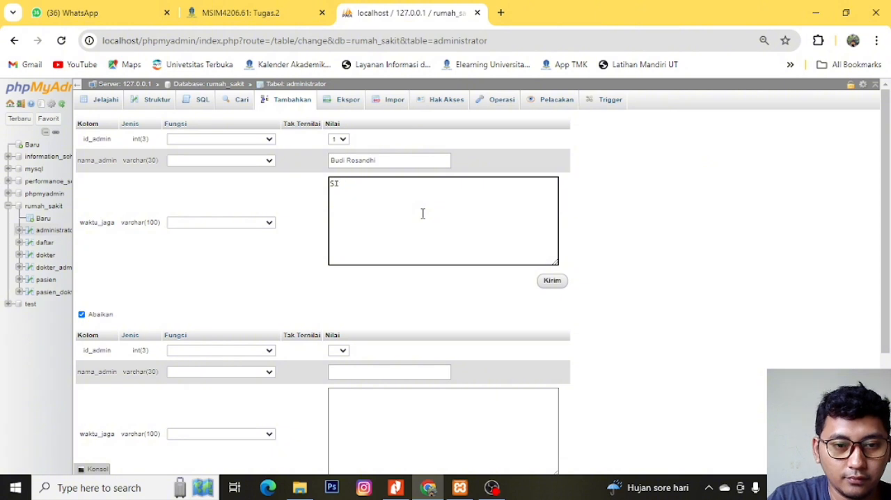
text(hift )
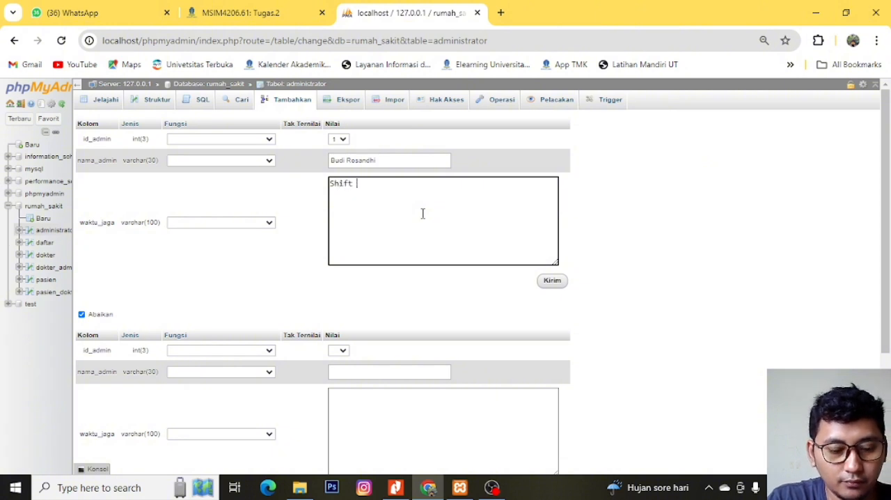
text(1)
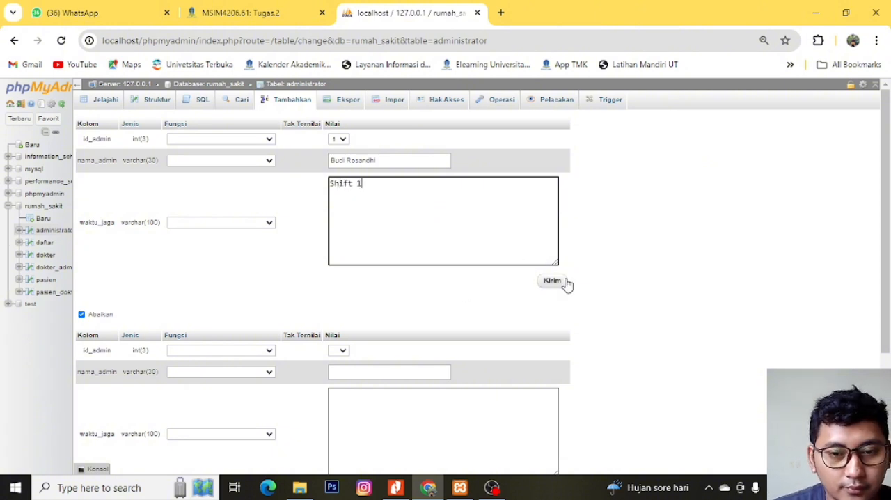
scroll(352, 299, down, 2)
click(551, 220)
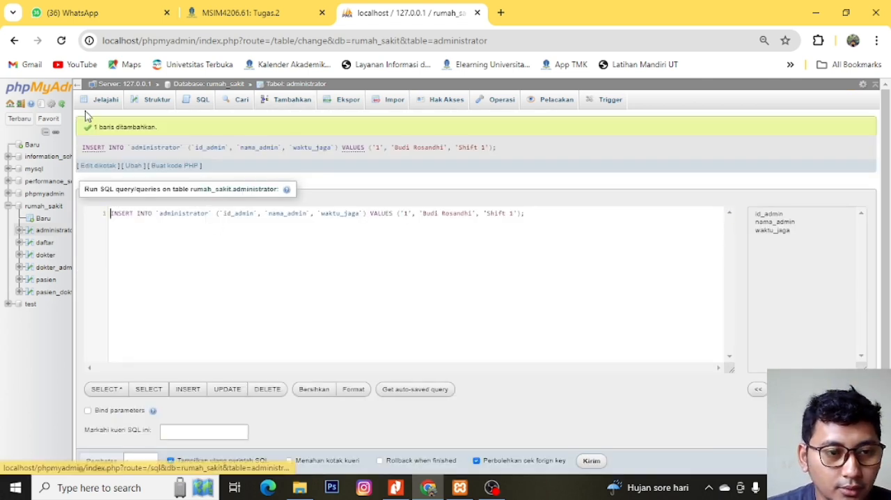
click(49, 230)
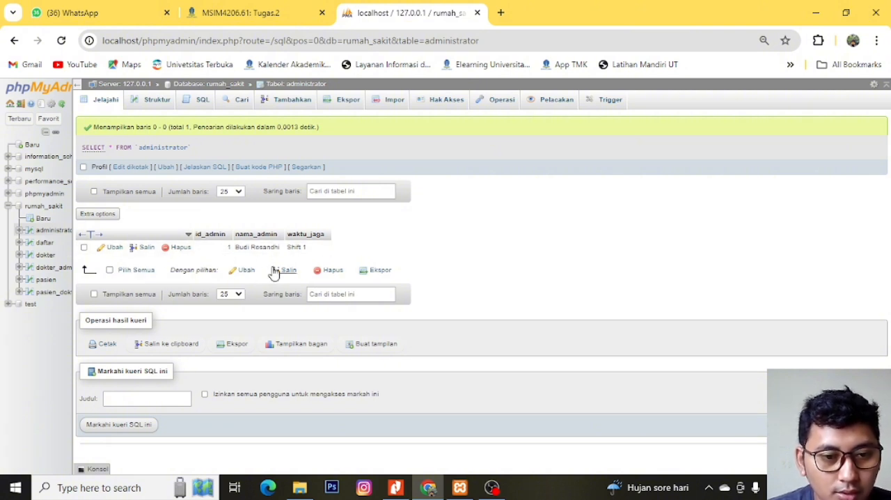
- Check the dokter table and consult the dokter and dokter_admin entities in the assignment PDF's ERD
click(45, 256)
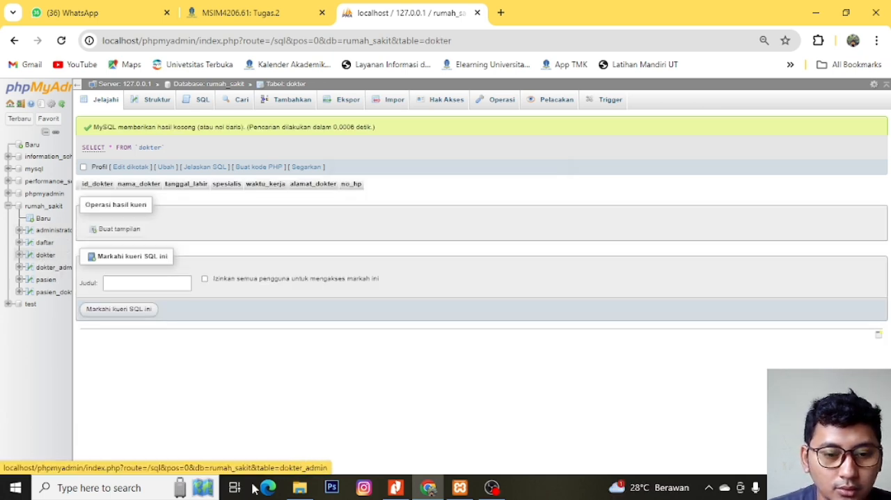
click(404, 490)
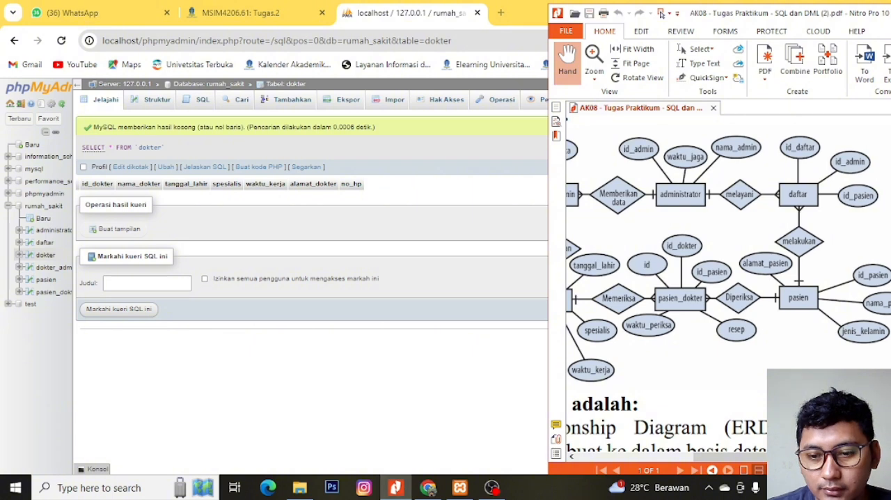
drag(726, 457, 693, 457)
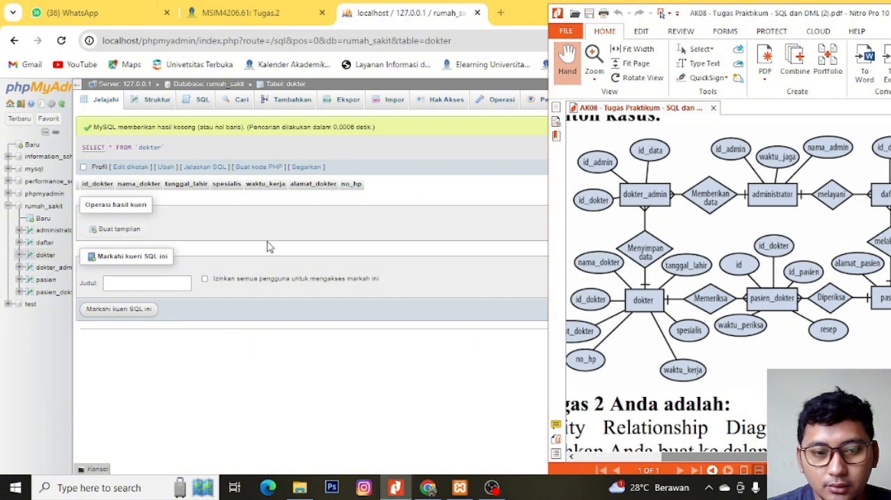
- Fill in the first new dokter_admin record with id_data 1, id_admin 1 and id_dokter 1
click(53, 277)
click(201, 103)
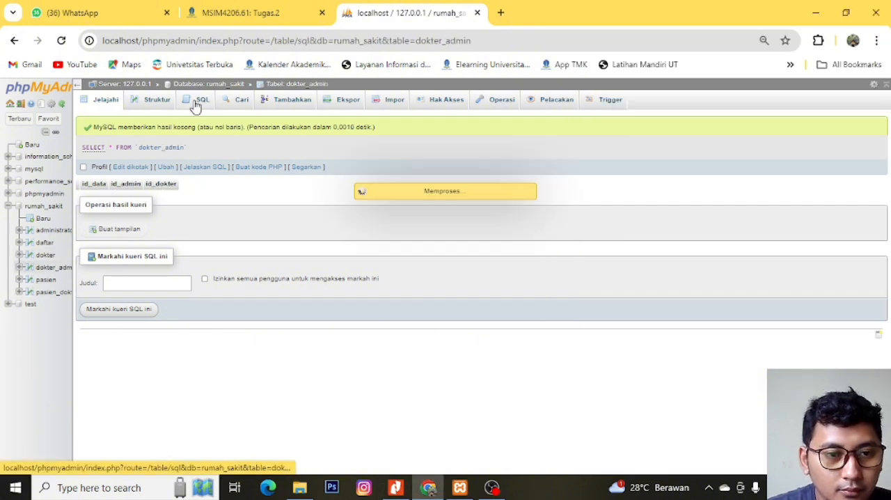
click(305, 101)
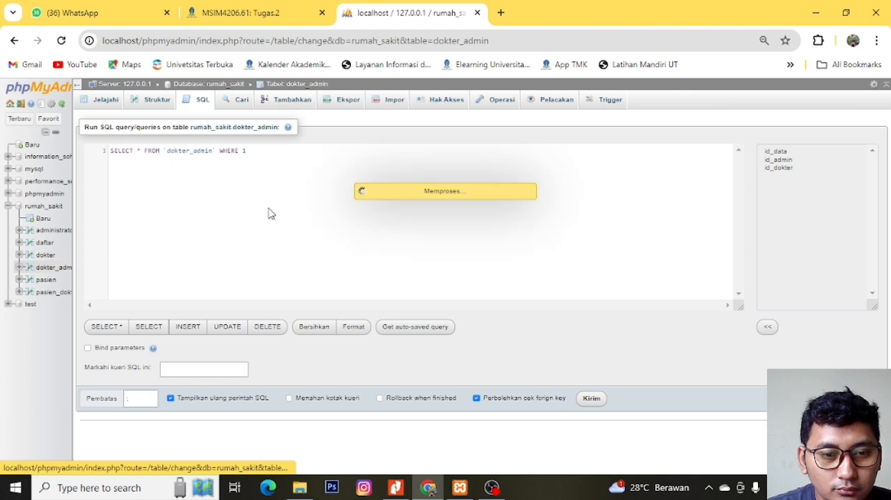
click(315, 140)
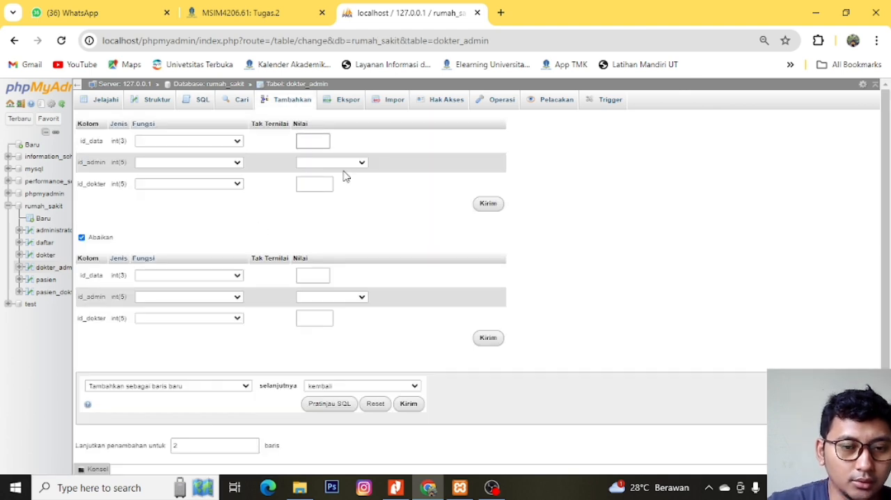
text(1)
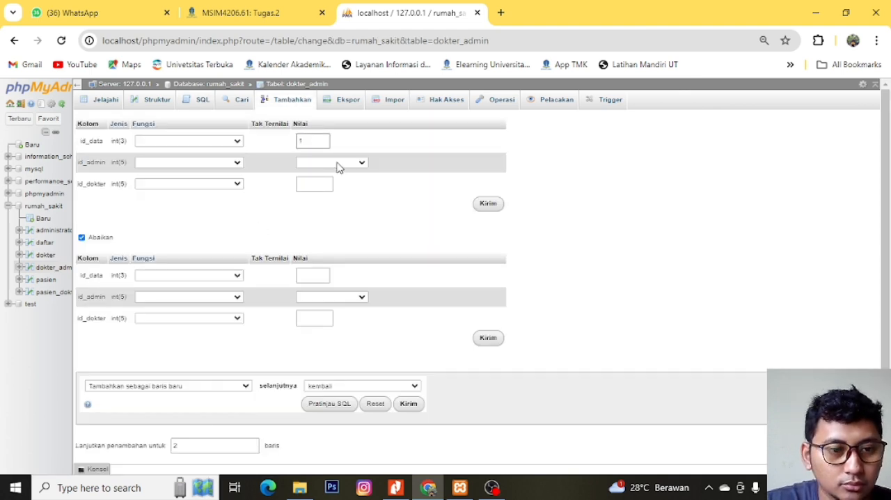
click(338, 167)
key(Down)
key(Down)
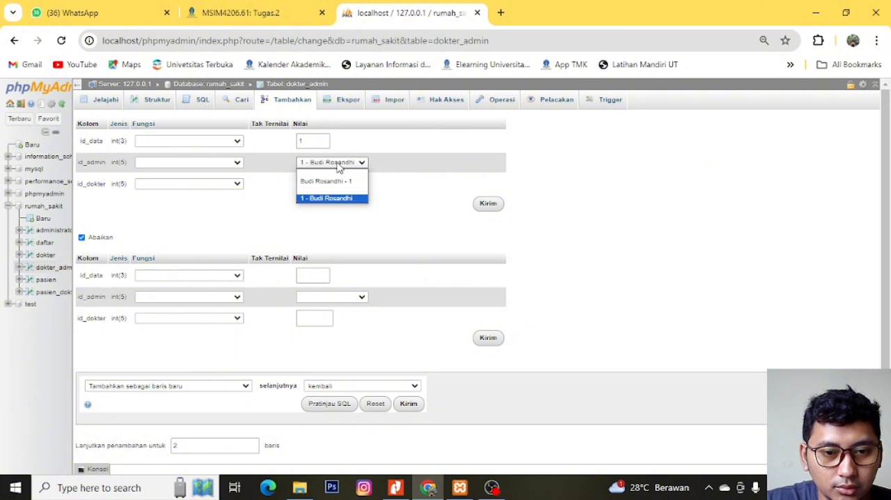
key(Up)
key(Return)
click(313, 184)
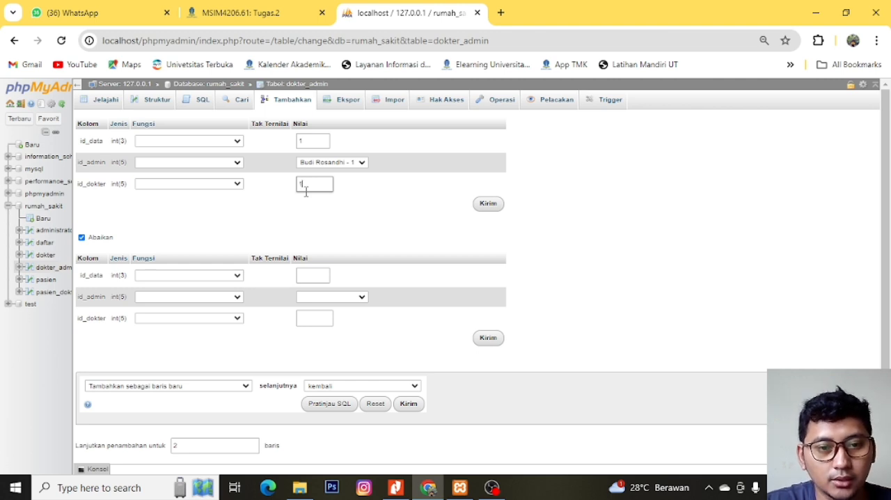
- Fill in the second new dokter_admin record with id_data 2, id_admin 1 and id_dokter 2
click(303, 279)
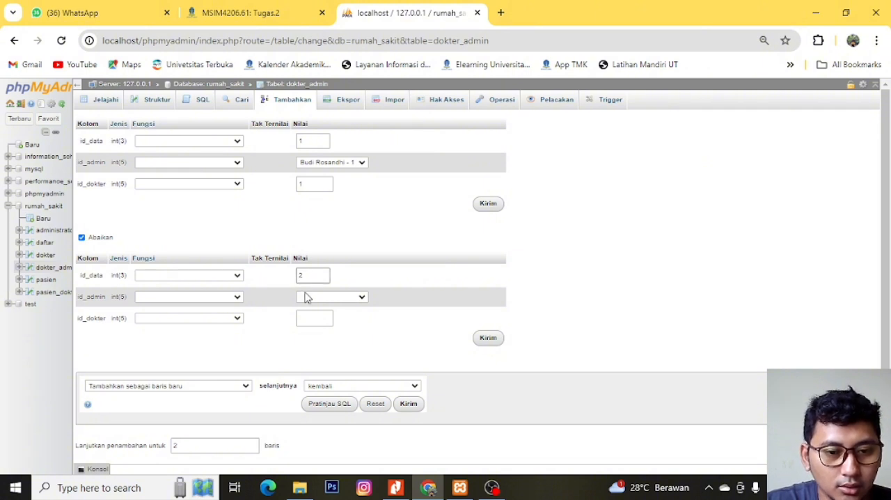
click(306, 297)
click(309, 313)
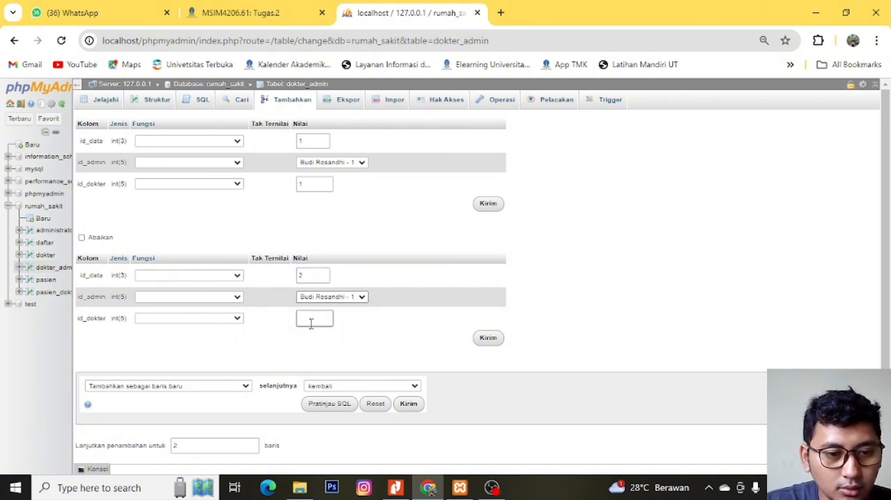
click(312, 322)
- Try to insert both dokter_admin records with the second record's id_data set to 1
click(313, 274)
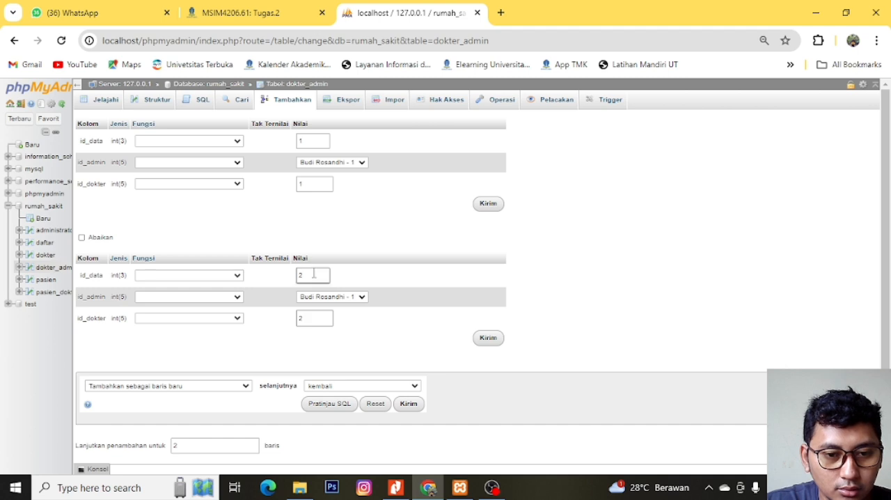
key(BackSpace)
text(1)
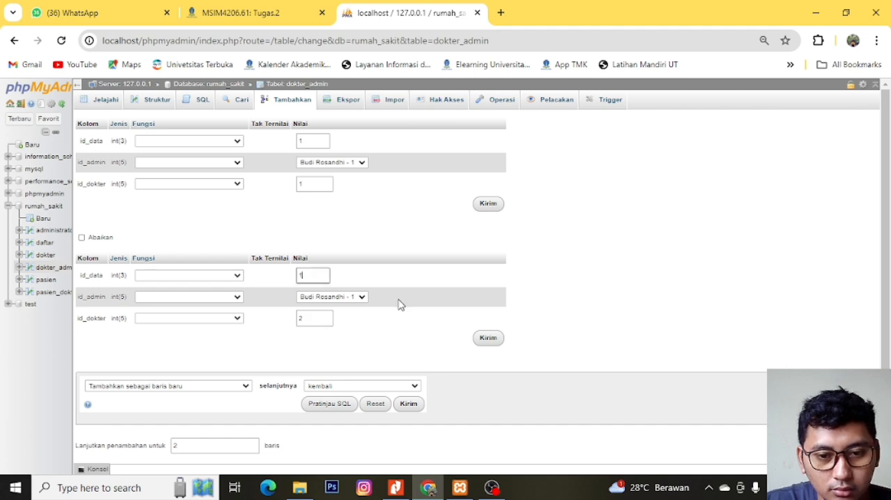
click(489, 204)
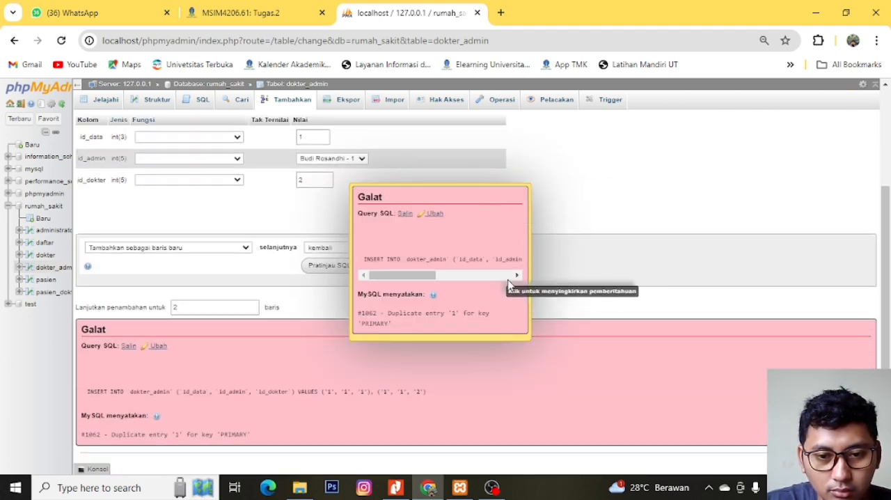
click(432, 211)
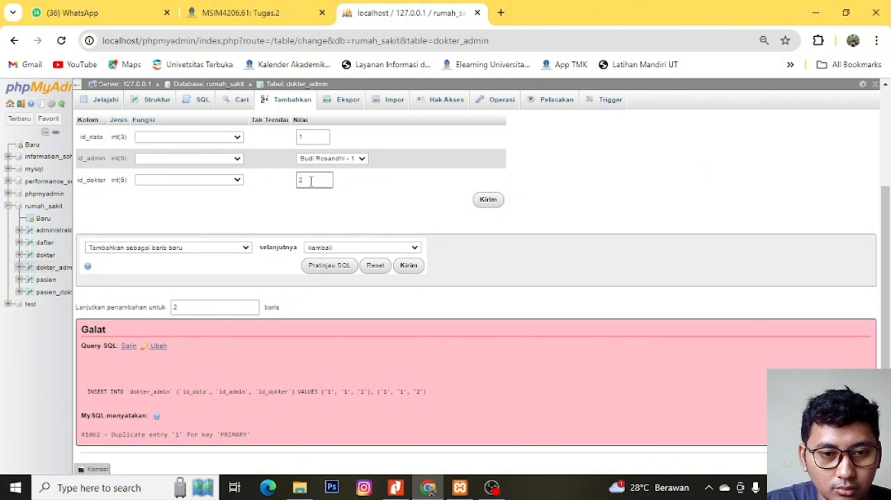
- Set the second dokter_admin record's id_data to 2, insert both records, and browse the dokter_admin table
scroll(312, 183, up, 3)
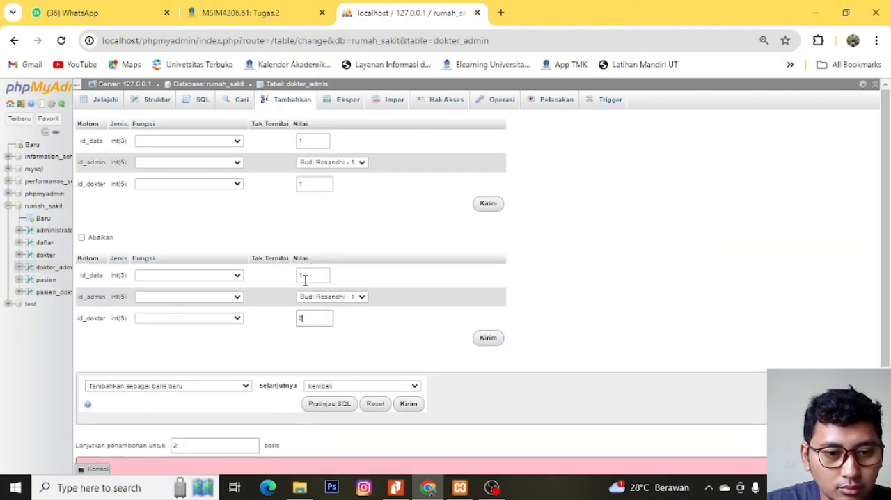
text(2)
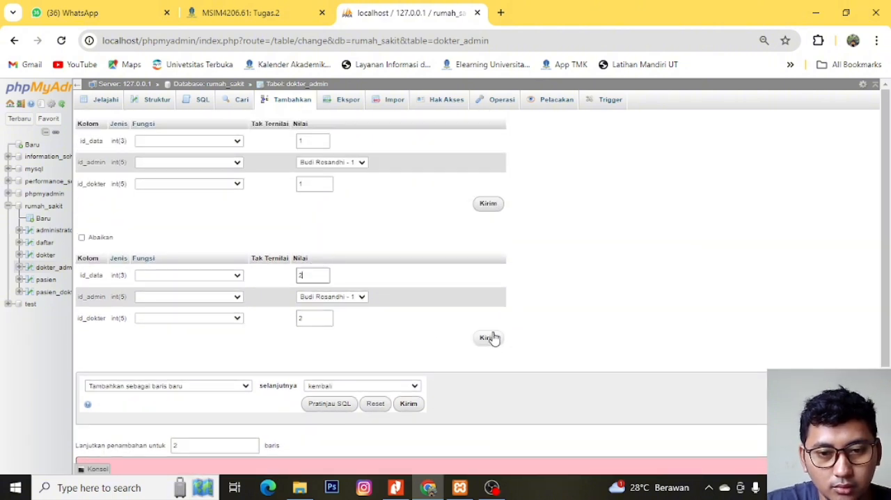
click(490, 206)
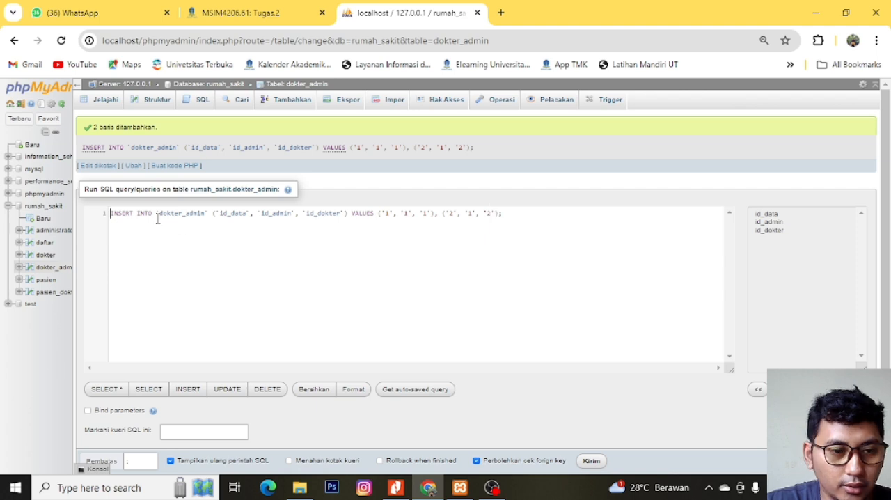
click(43, 272)
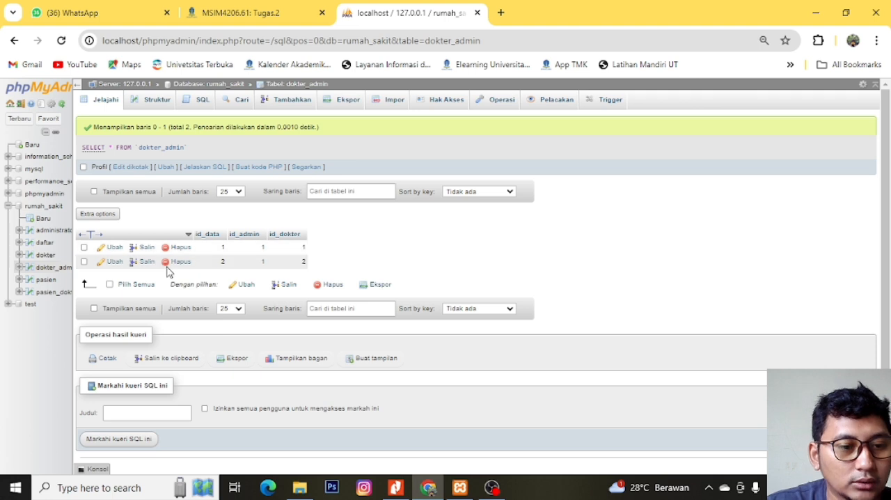
- Start a new record in the dokter table with id_dokter set to 1
click(49, 258)
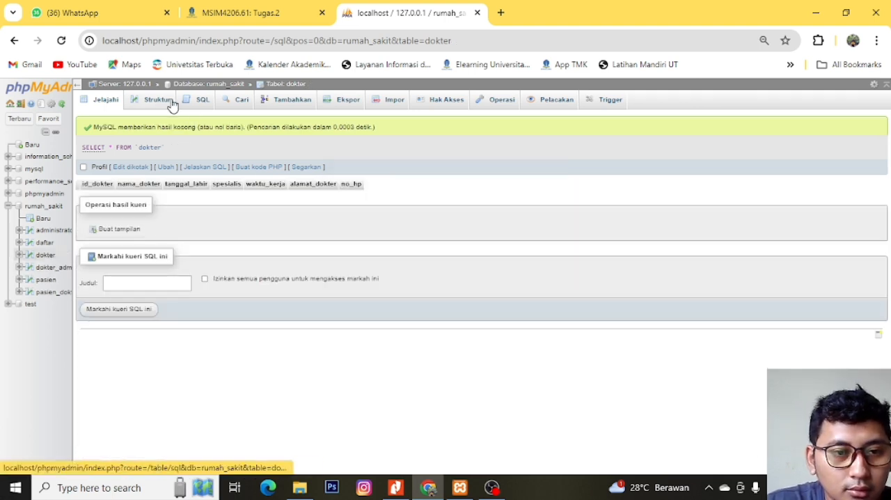
click(280, 105)
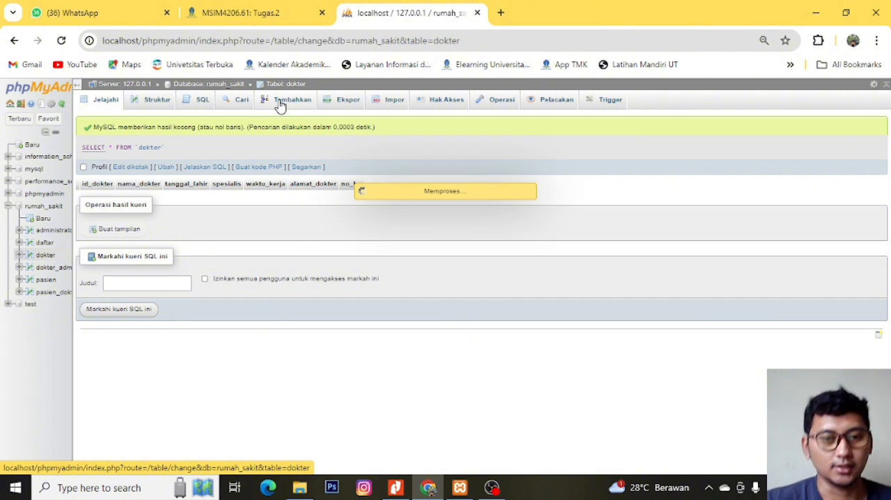
click(337, 138)
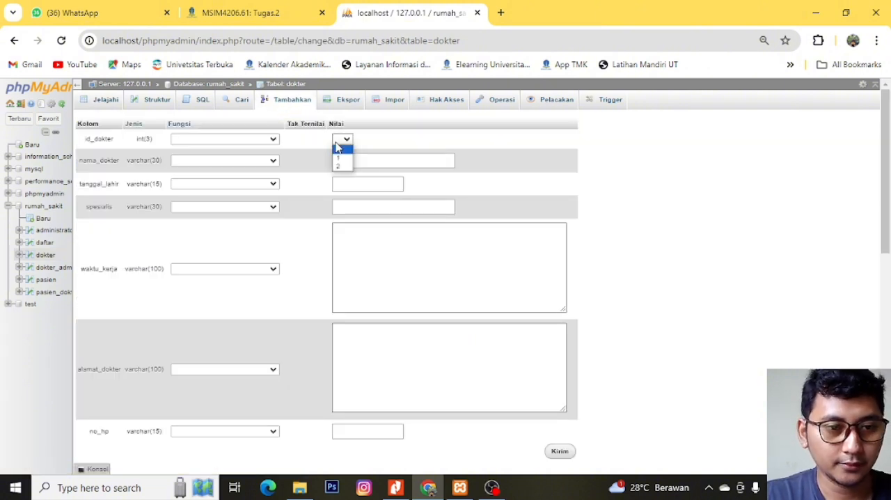
click(342, 161)
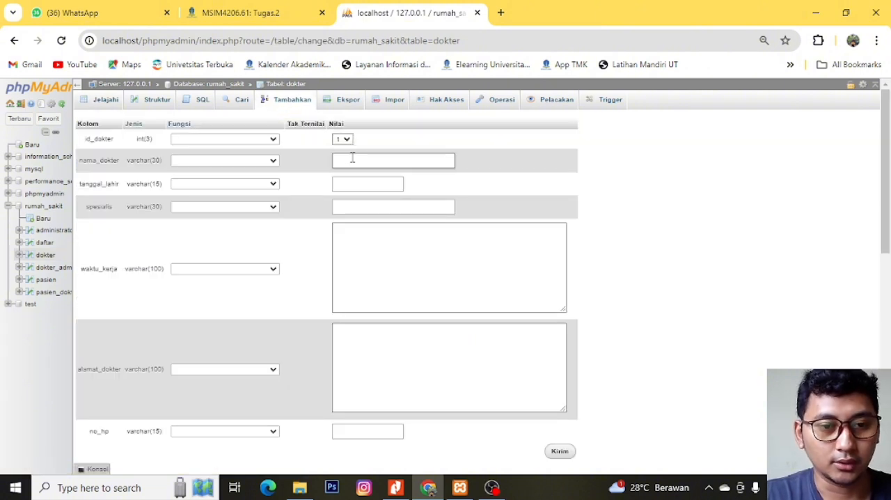
- Enter the doctor's full name in nama_dokter and the date of birth in tanggal_lahir for the first dokter record
click(352, 159)
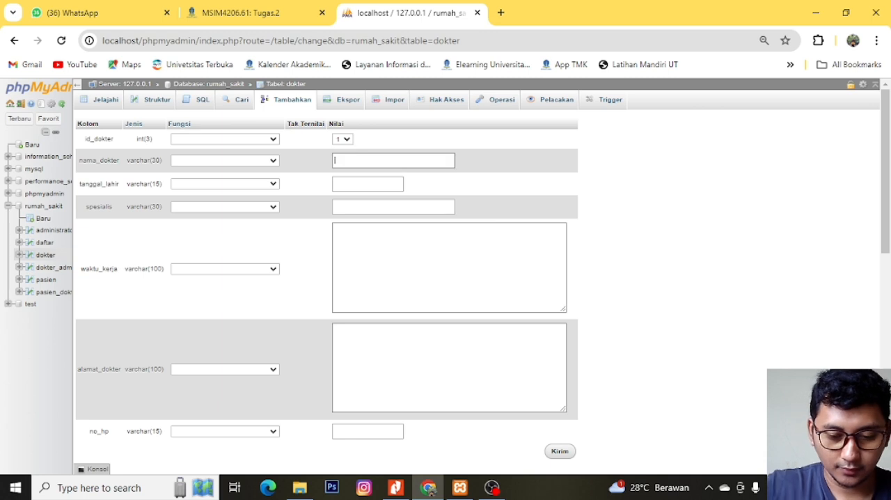
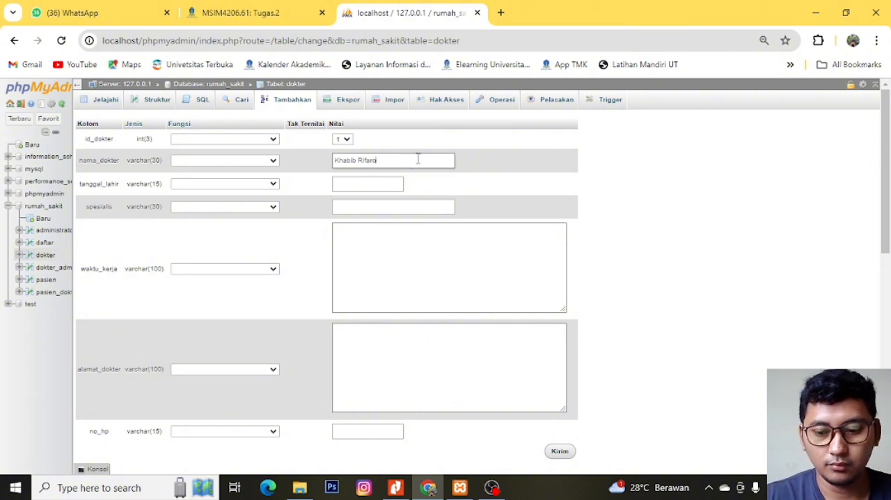
text(Nurma)
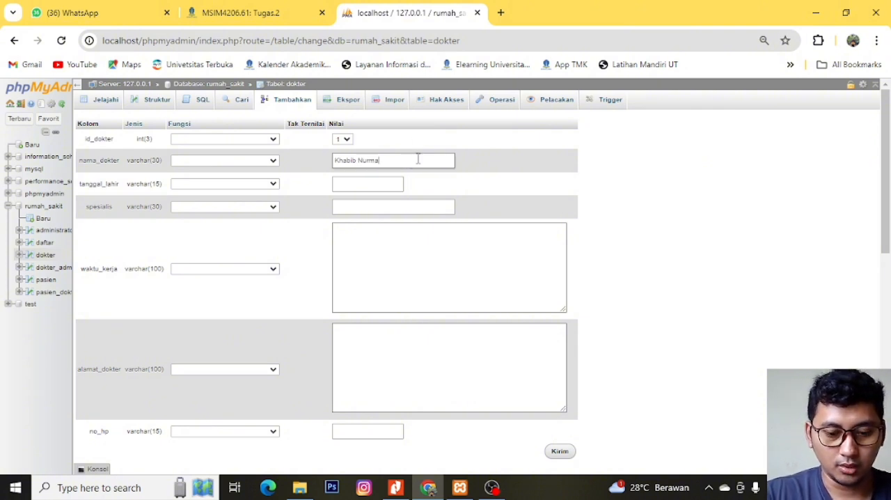
text(gomdov)
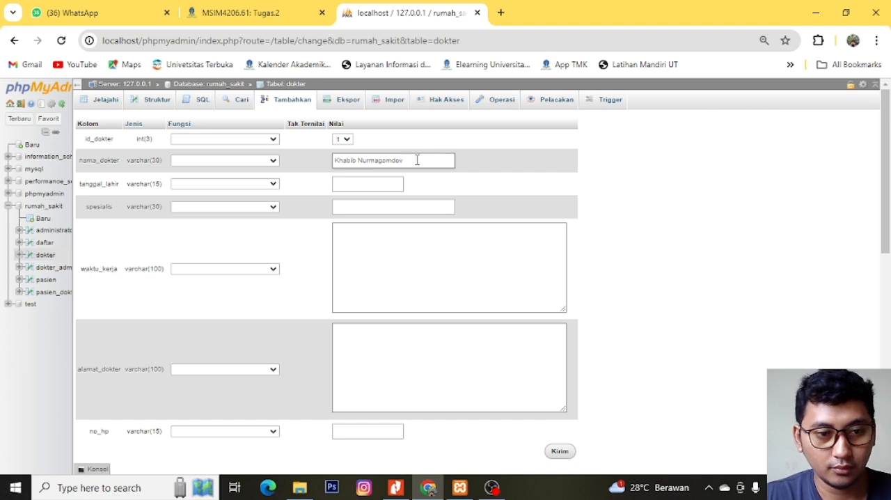
click(374, 186)
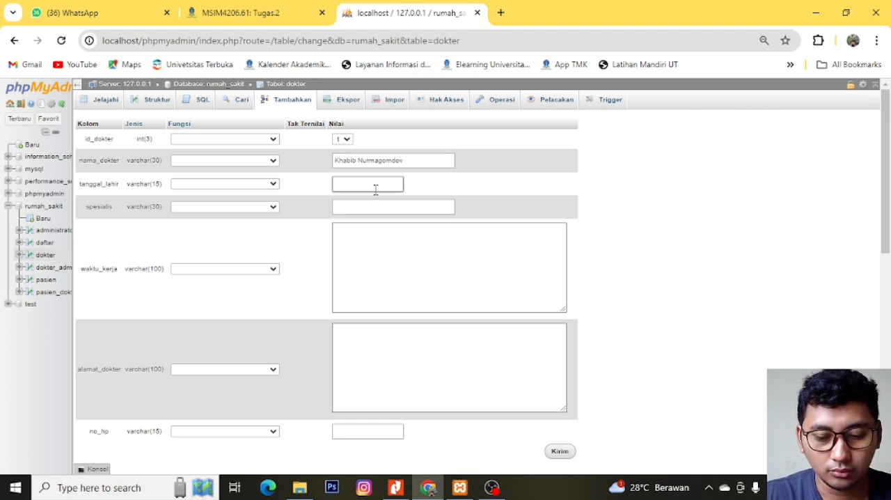
text(21/11/)
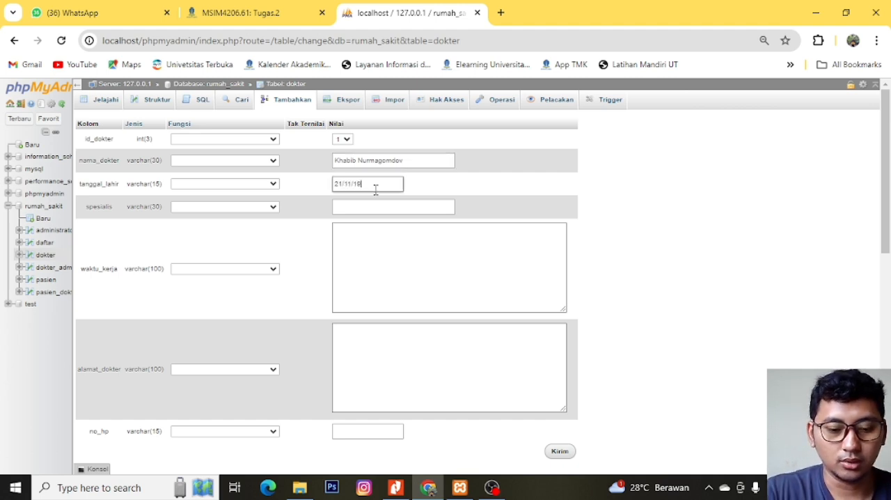
text(19)
- Set the first dokter record's spesialis to "Spesialis Bedah Saraf"
click(375, 200)
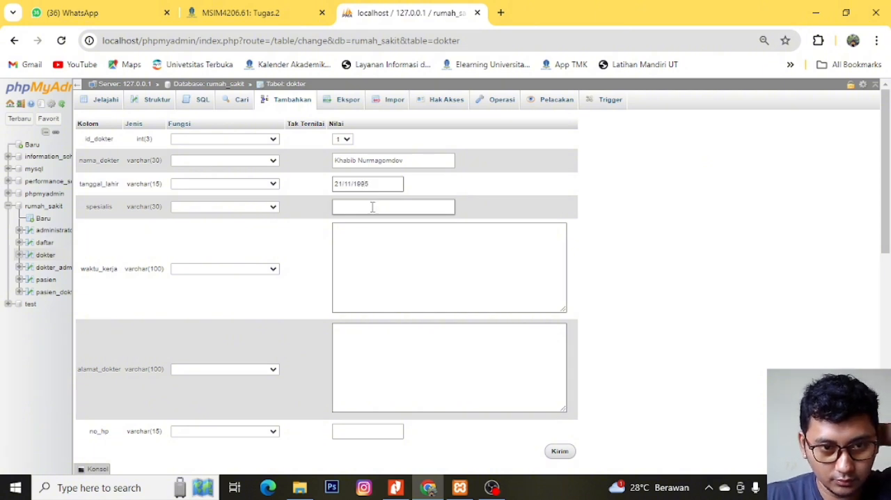
click(372, 207)
text(B)
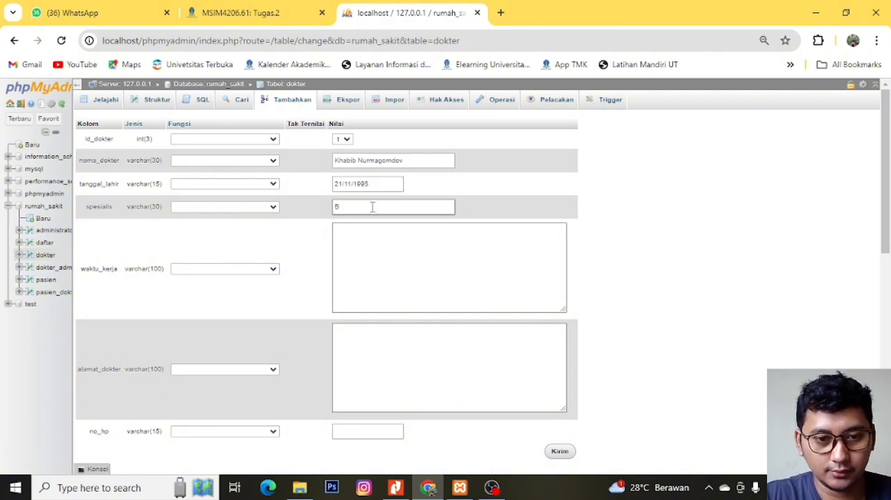
text(Spesialis Bedah)
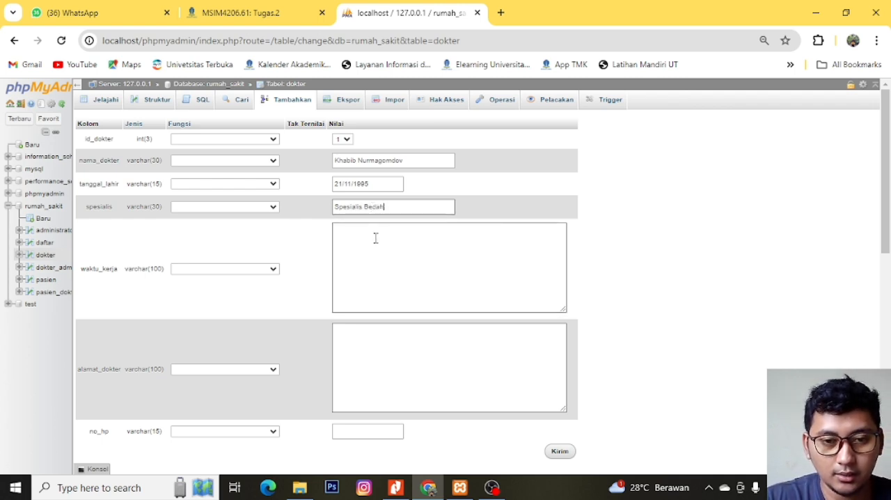
text(Dalam)
key(BackSpace)
key(BackSpace)
key(BackSpace)
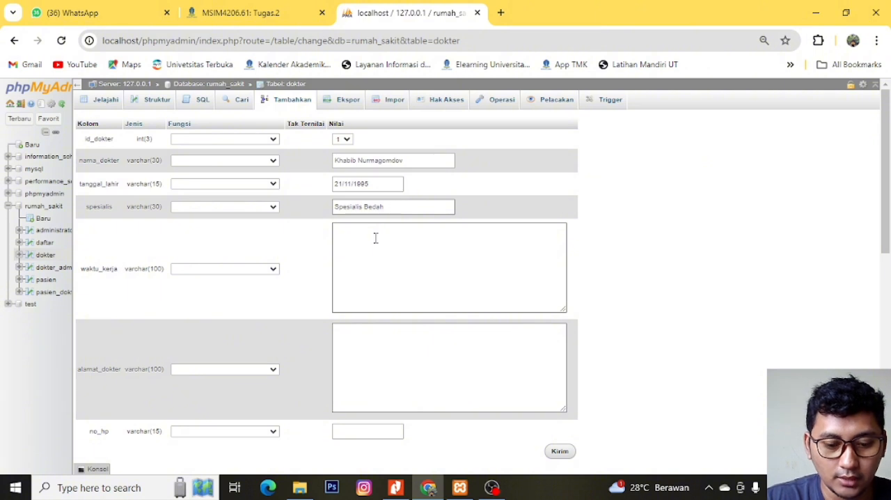
text(Sarafaraf)
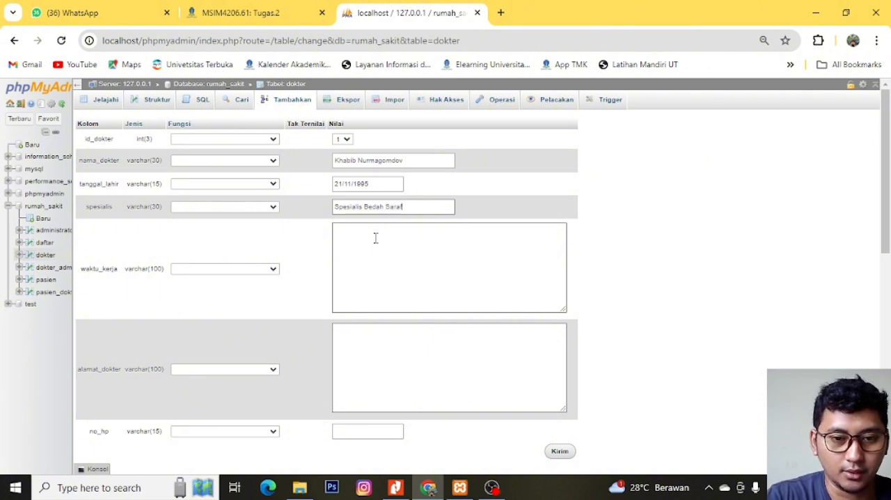
- Set the first dokter record's waktu_kerja to "Shift 1 08:00 - 13:00 WIB"
click(366, 272)
text(S)
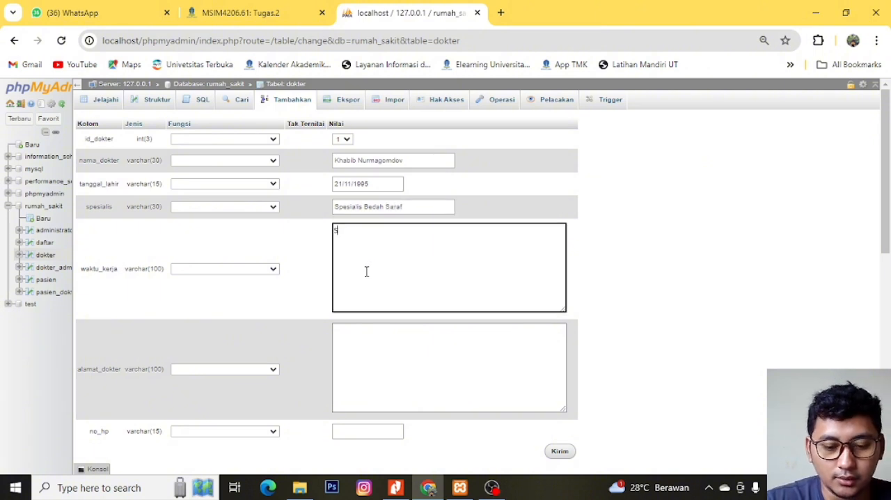
text(hift 1)
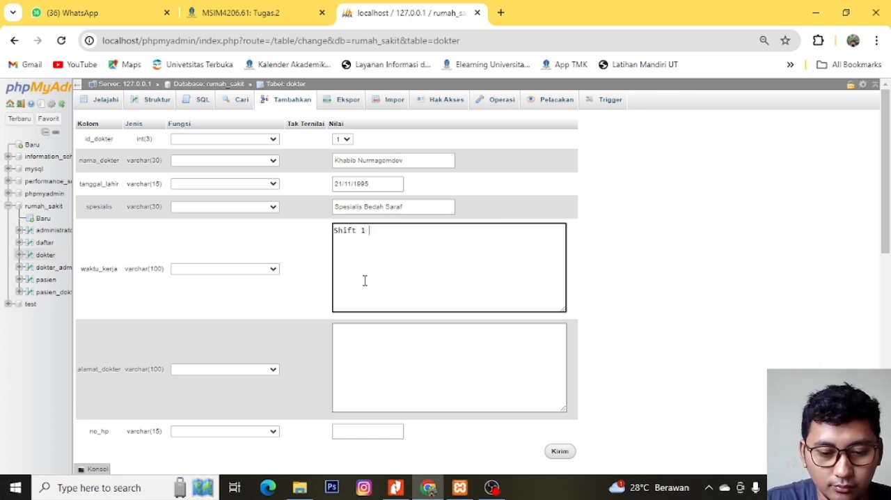
text(07)
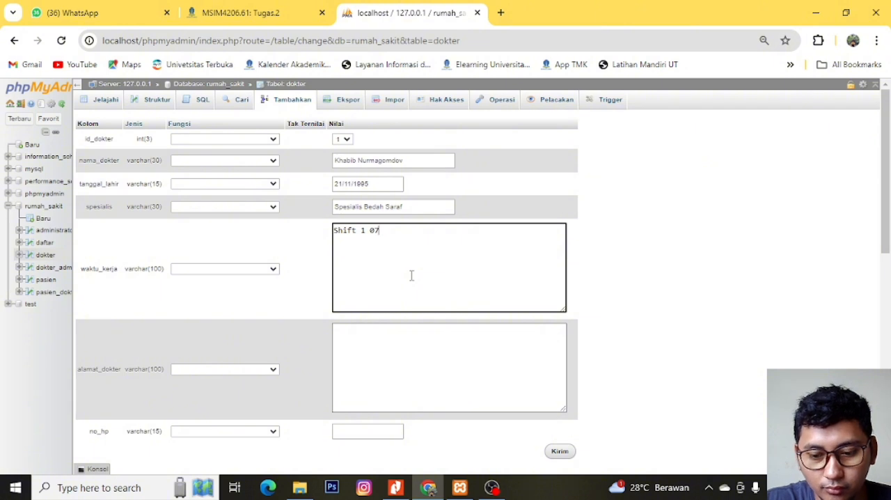
key(BackSpace)
key(BackSpace)
text(08)
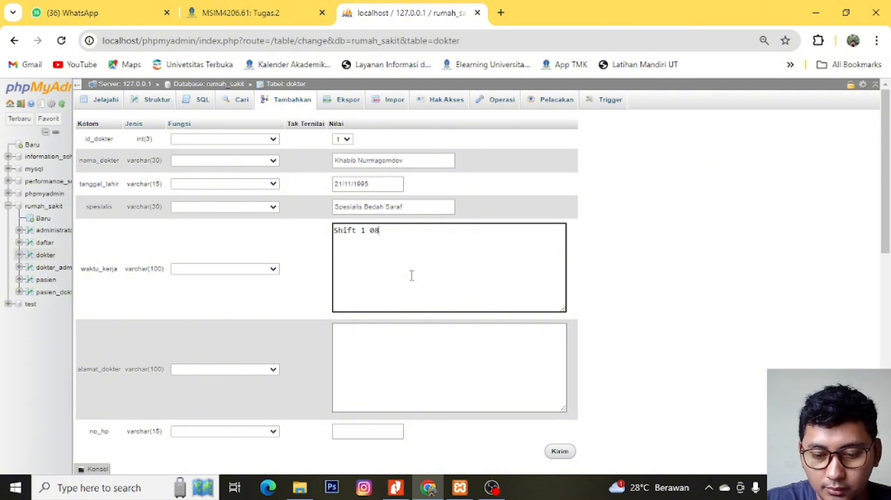
text(:00)
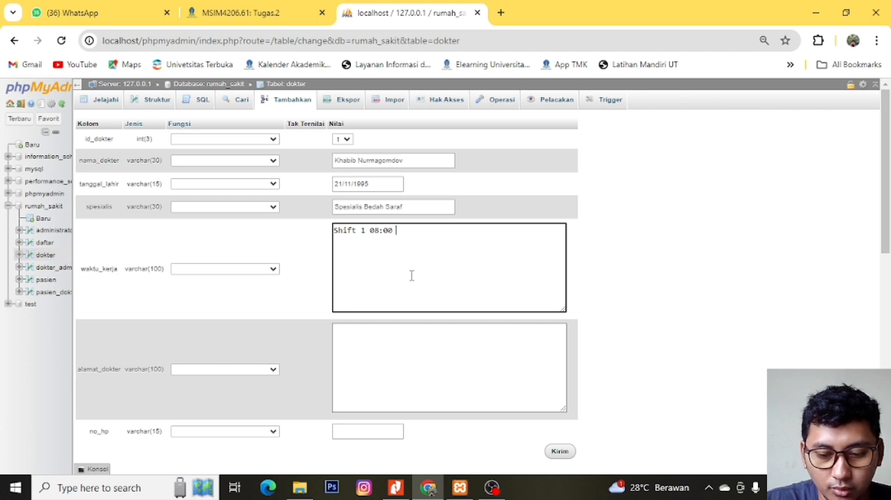
text( - )
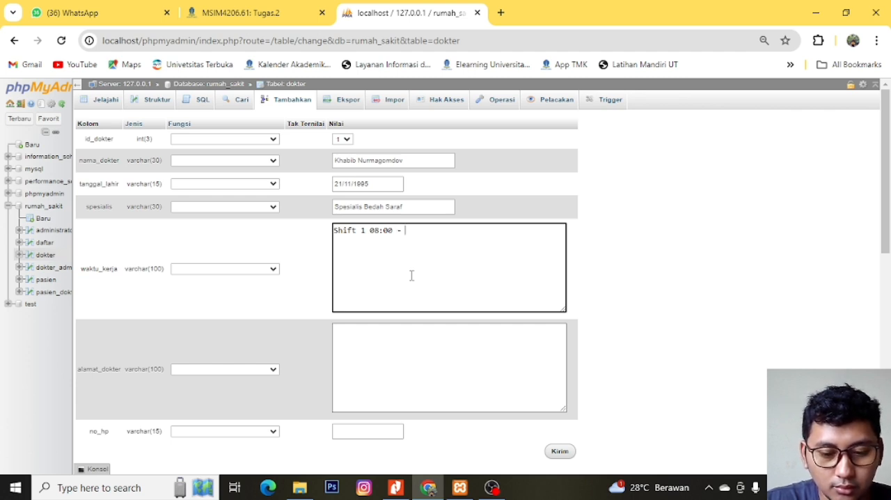
text(14)
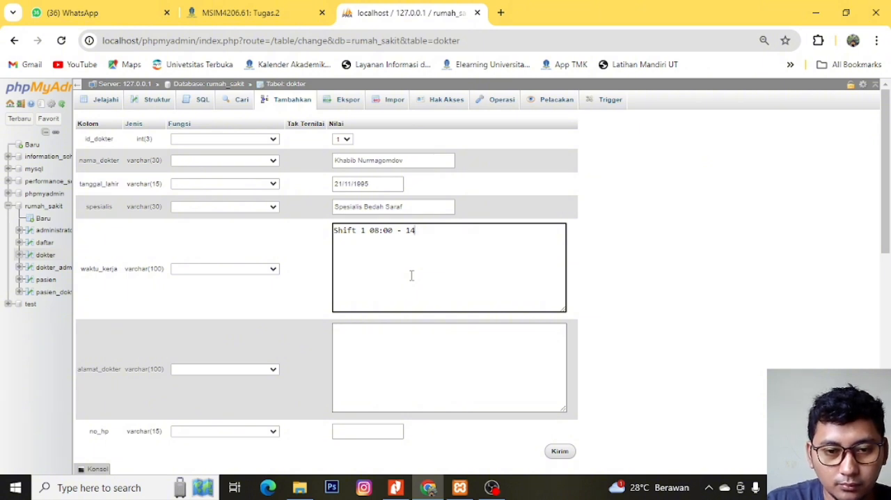
text(3)
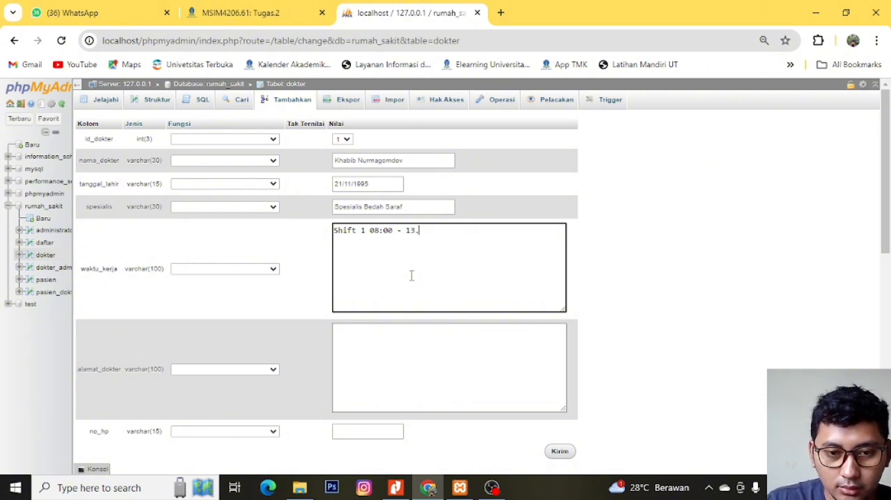
text(:00)
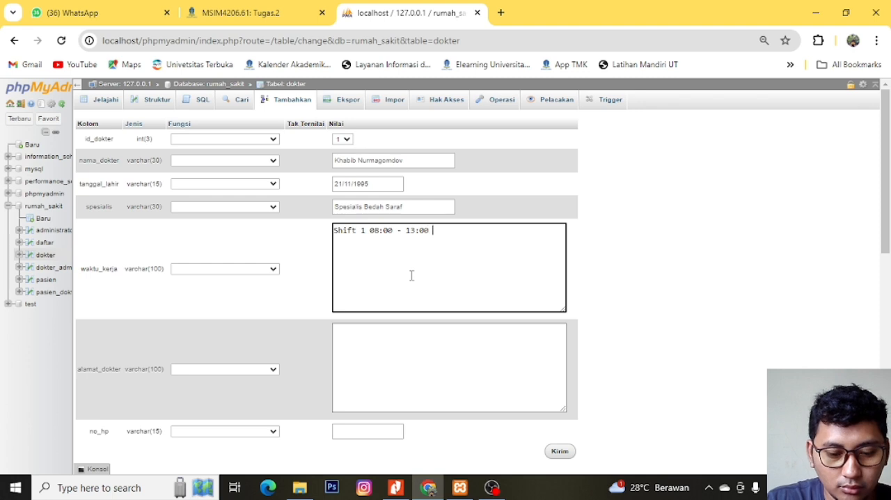
text( WIB)
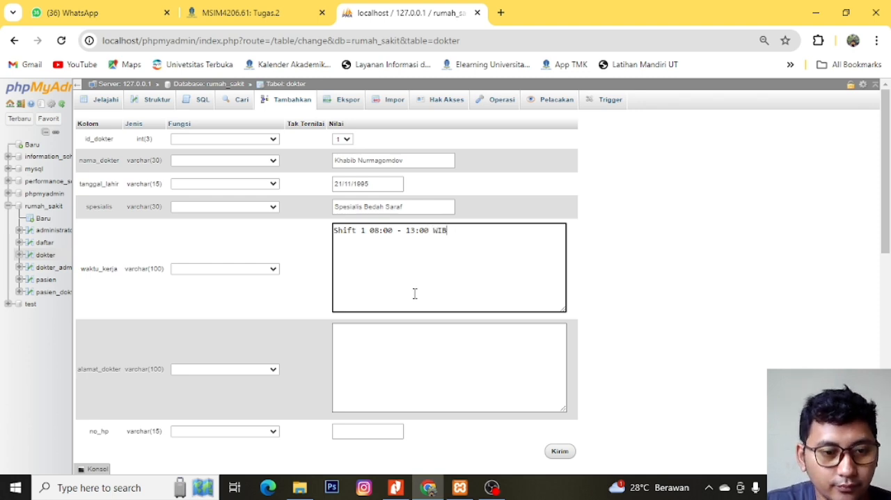
- Enter the doctor's address in alamat_dokter for the first dokter record
click(394, 367)
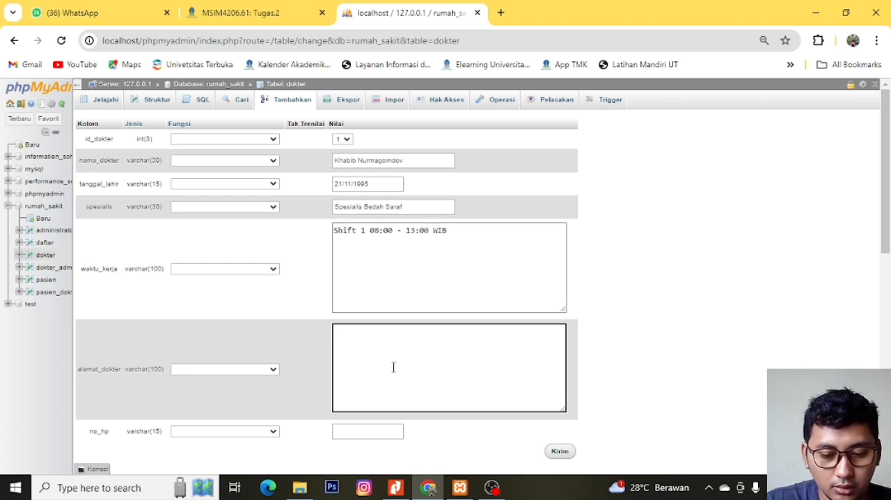
text(Saru)
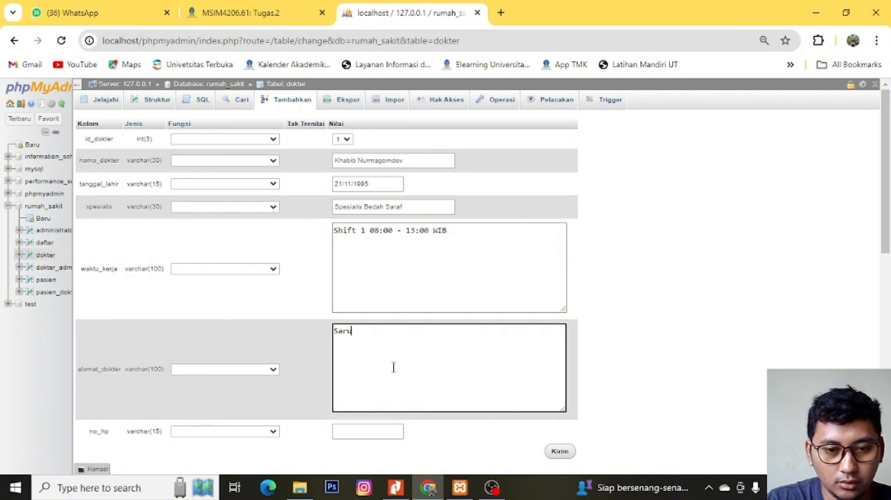
text(ni Pandeglang Bna)
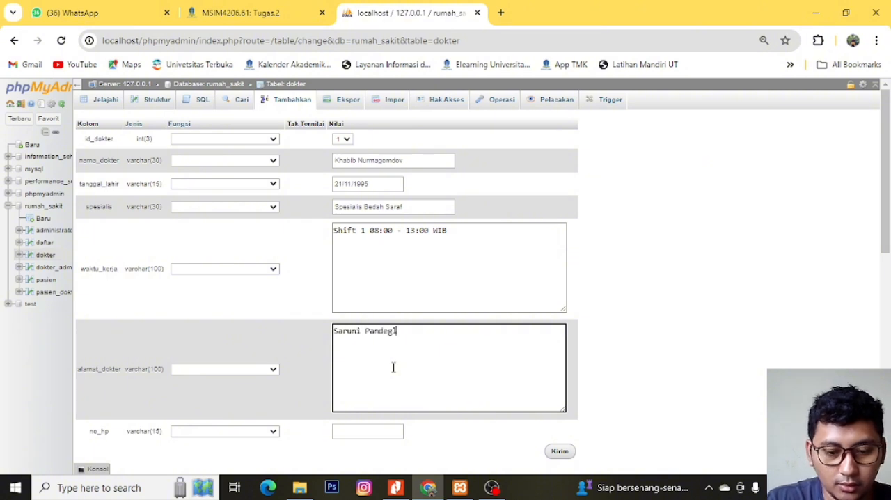
key(BackSpace)
key(BackSpace)
key(BackSpace)
text(Banten)
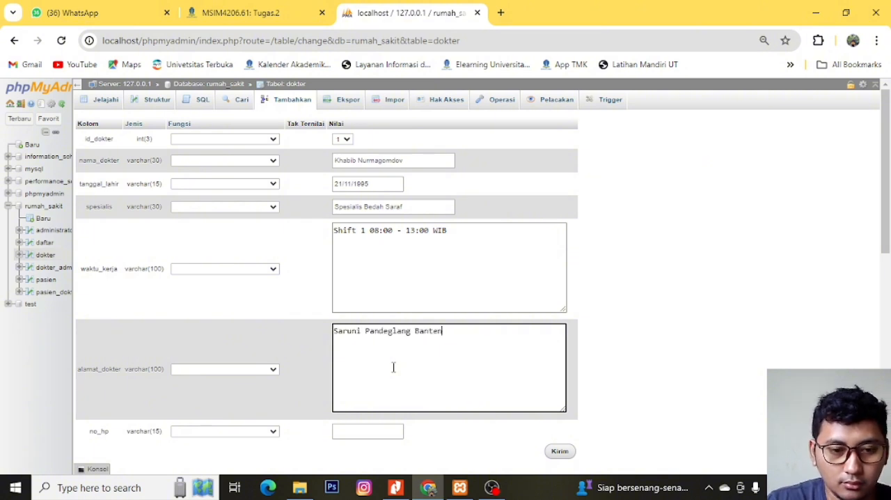
- Enter the doctor's phone number in no_hp for the first dokter record
scroll(409, 380, down, 1)
scroll(409, 379, down, 3)
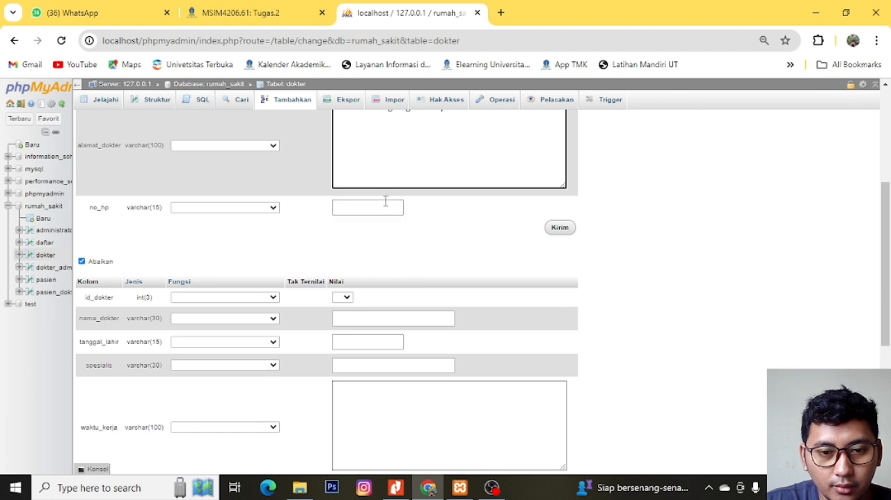
click(385, 206)
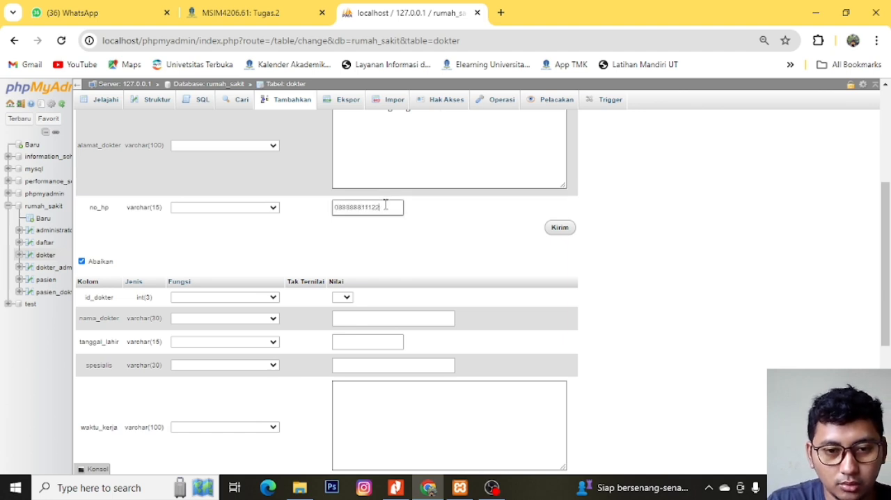
- Set the second dokter record's id_dokter to 2 and enter the doctor's full name in nama_dokter
click(582, 237)
scroll(529, 239, down, 2)
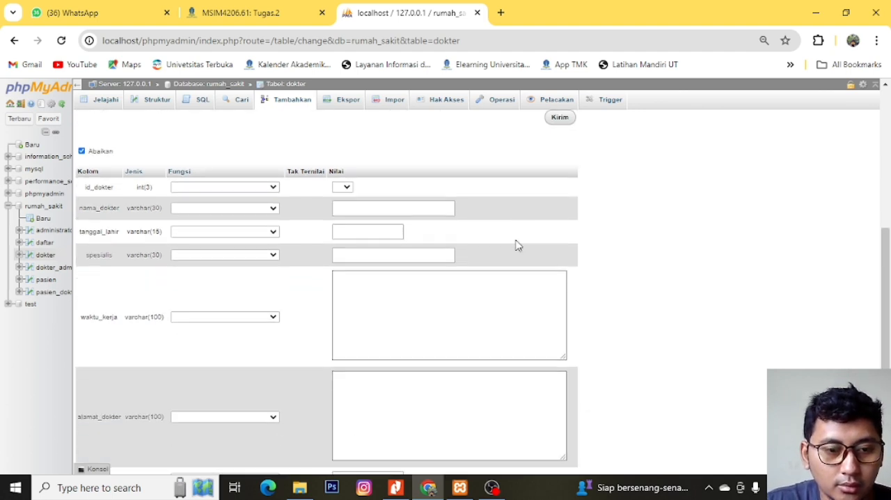
click(344, 172)
click(343, 187)
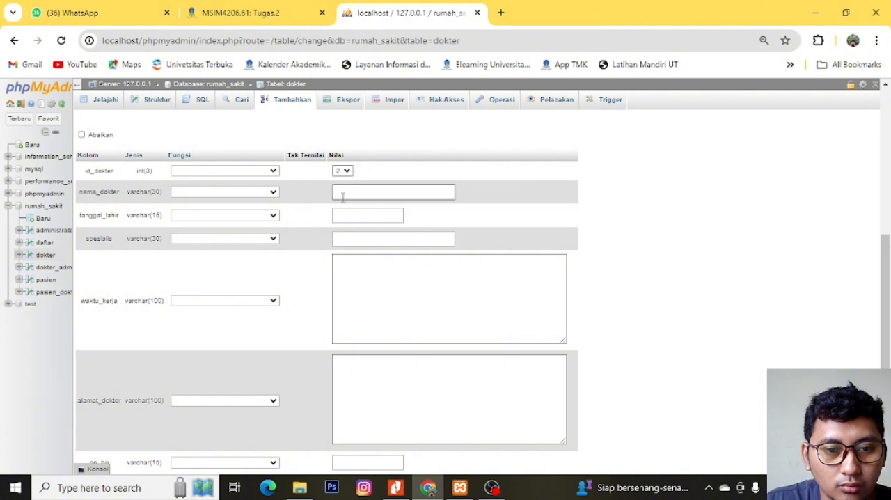
click(353, 193)
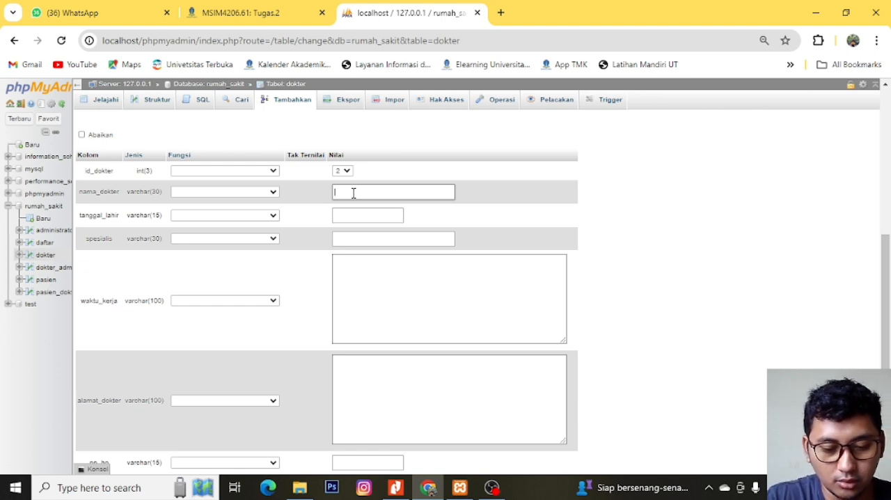
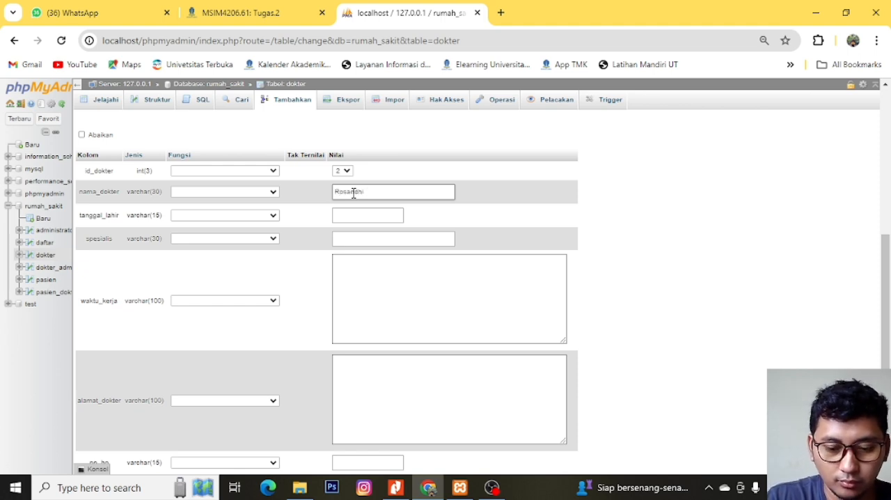
- Enter the second doctor's date of birth in tanggal_lahir and set spesialis to "Spesialis Bedah Dalam"
click(353, 216)
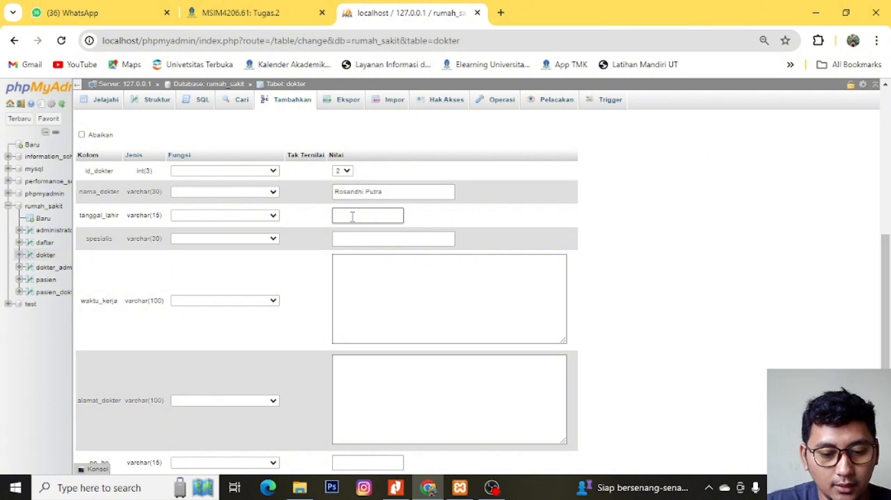
text(3/01/1988)
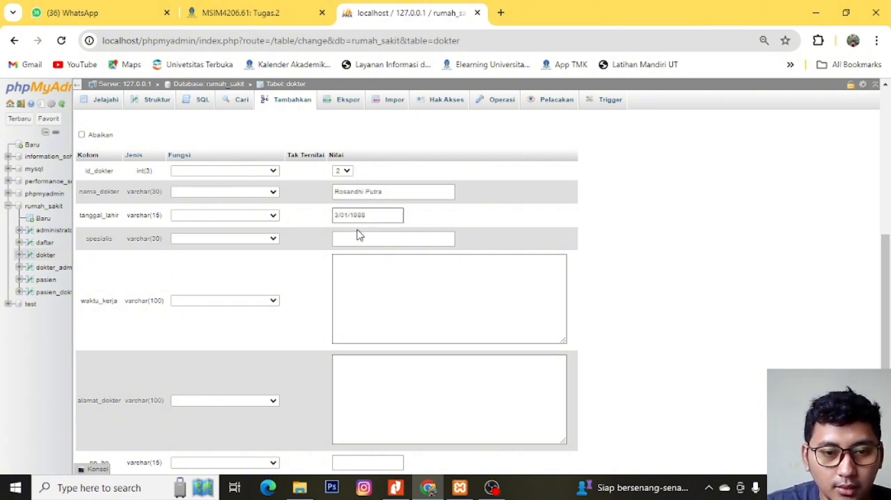
click(358, 238)
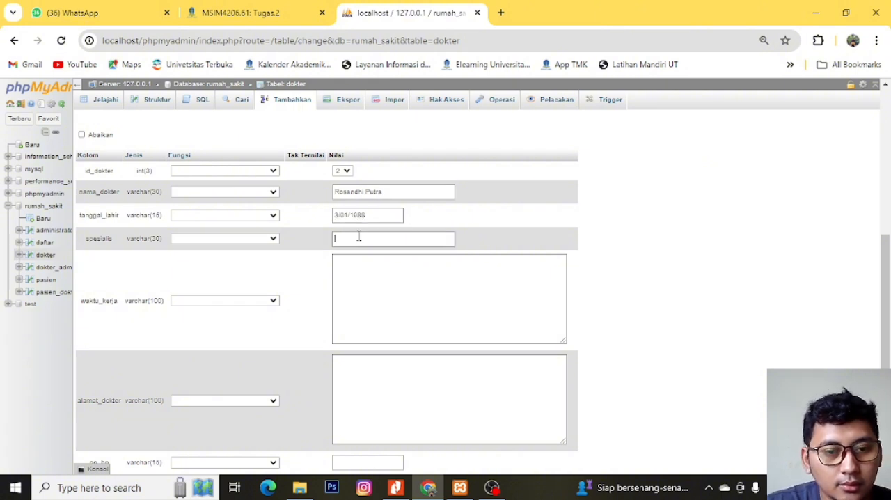
text(Spesialis)
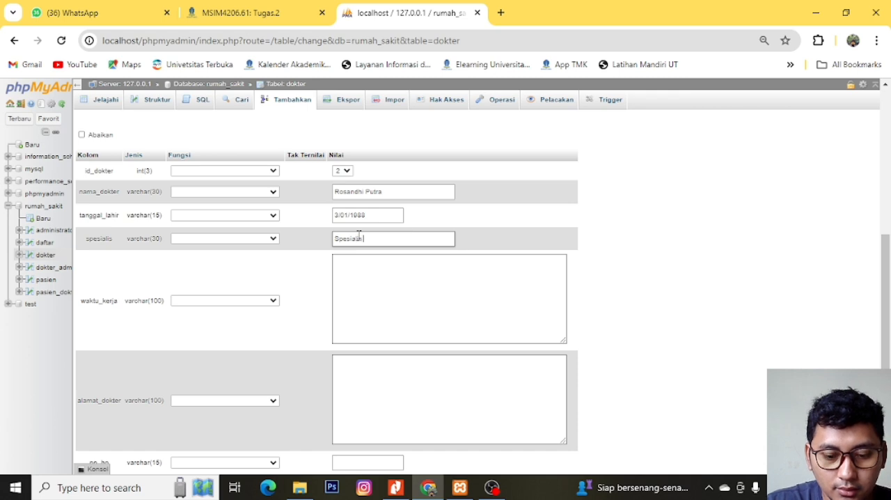
text( Bedah Da)
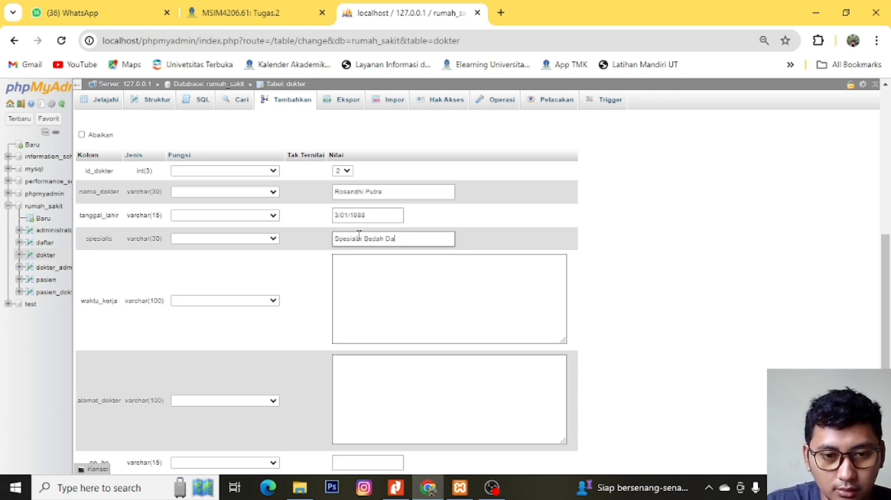
text(lam)
- Set the second dokter record's waktu_kerja to "Shift 1 08:00 - 13:00 WIB"
click(368, 282)
text(SHI)
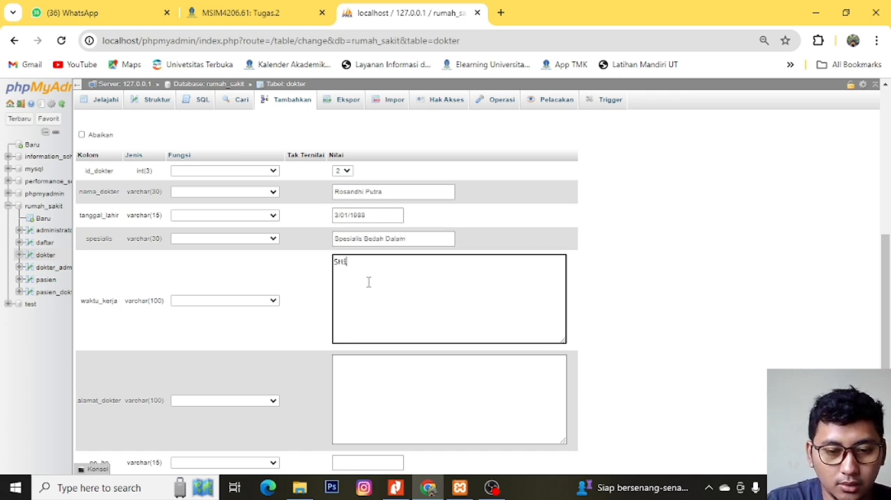
text(FT)
key(BackSpace)
key(BackSpace)
key(BackSpace)
key(BackSpace)
key(BackSpace)
text(hif)
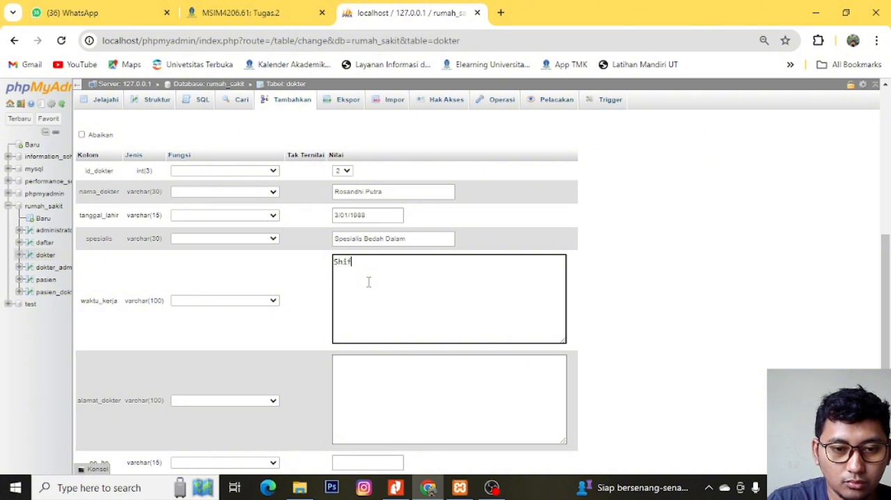
text(t 1)
text(8)
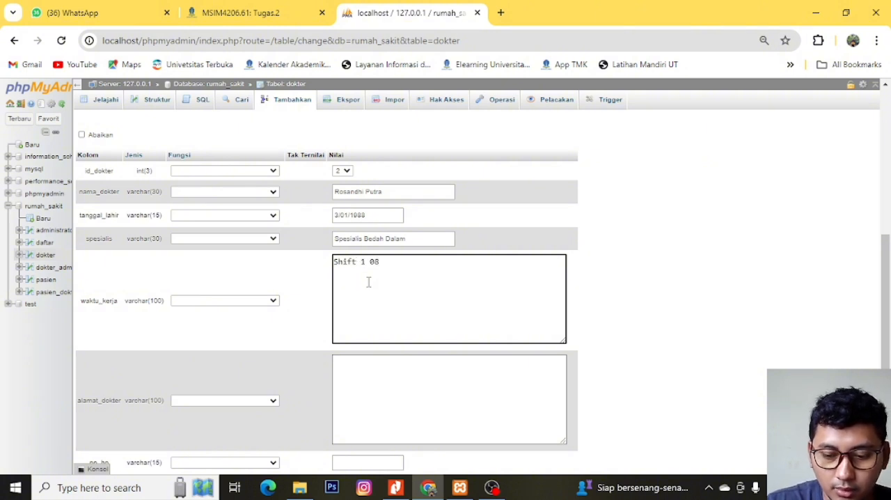
text(:00 s)
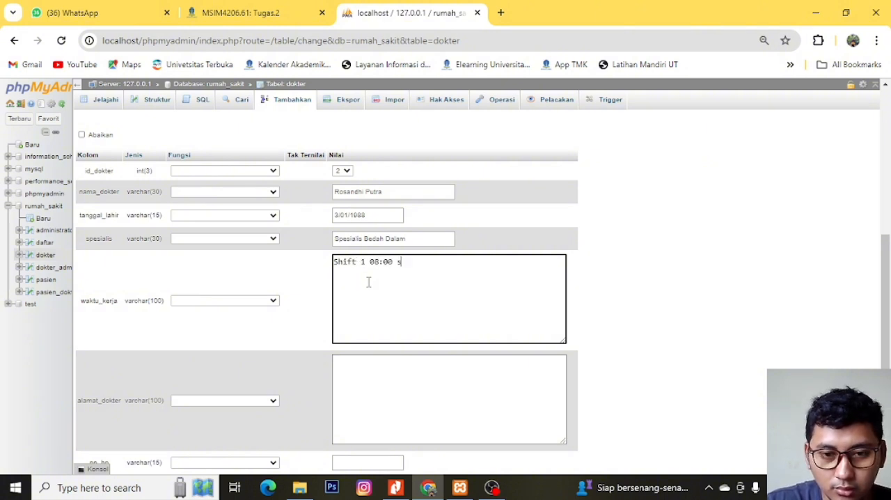
text(.d)
key(BackSpace)
key(BackSpace)
key(BackSpace)
text(13)
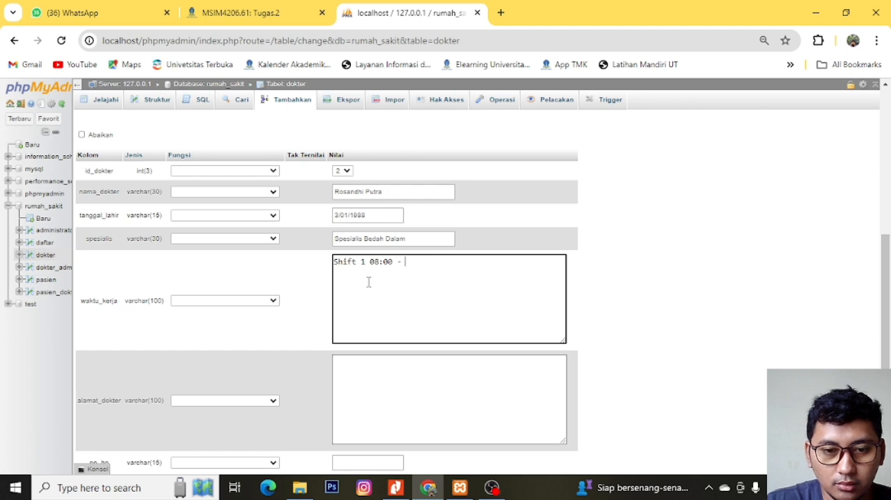
text(:00)
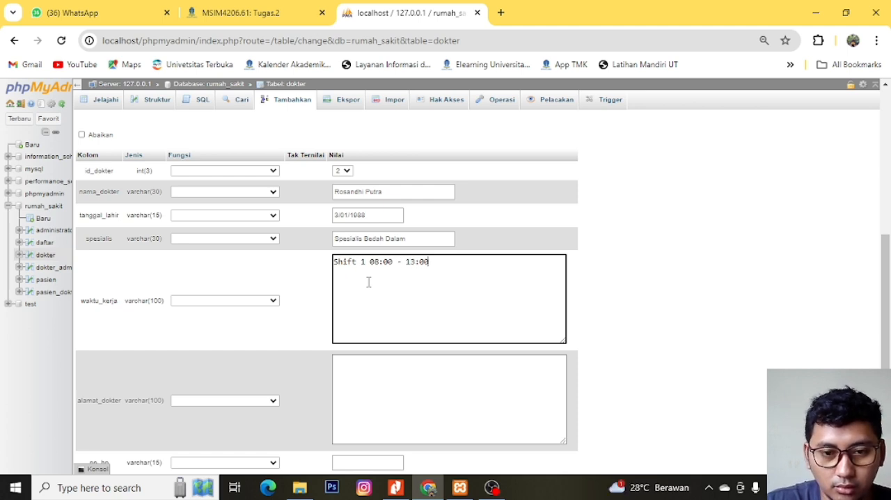
text( WIB)
- Enter the second doctor's address in alamat_dokter and phone number in no_hp
click(383, 366)
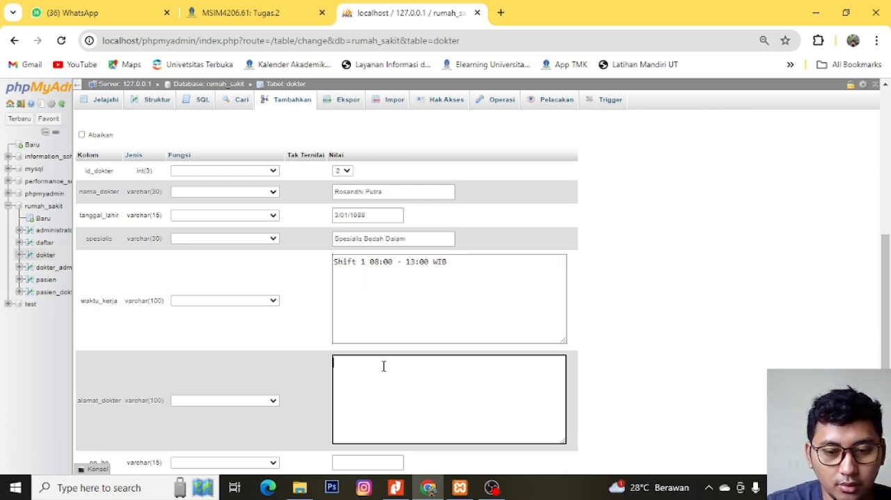
text(Serang)
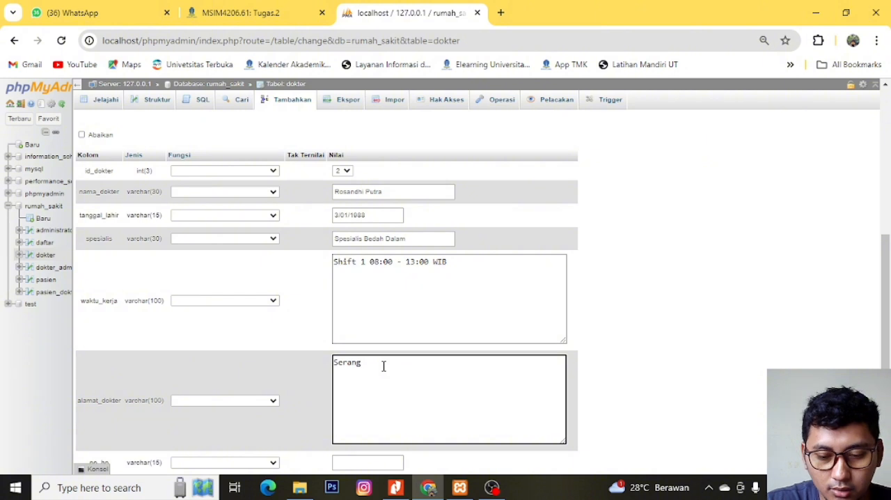
text( Banten)
scroll(383, 365, down, 3)
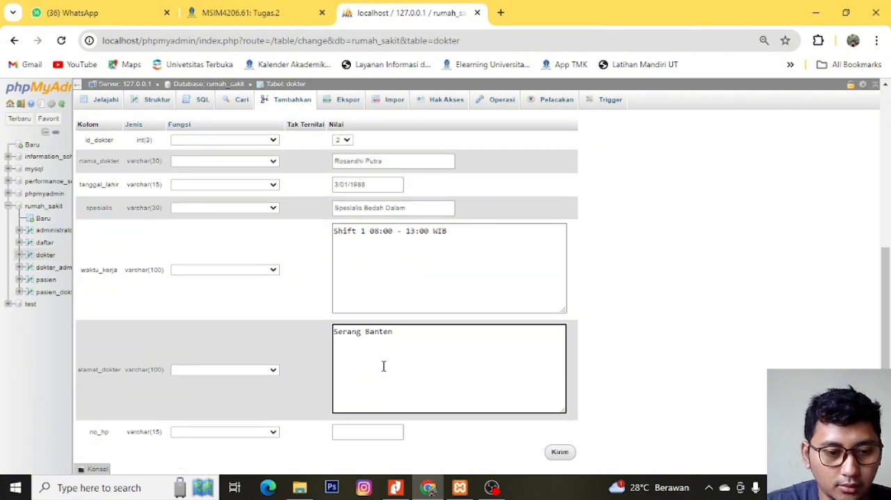
click(365, 304)
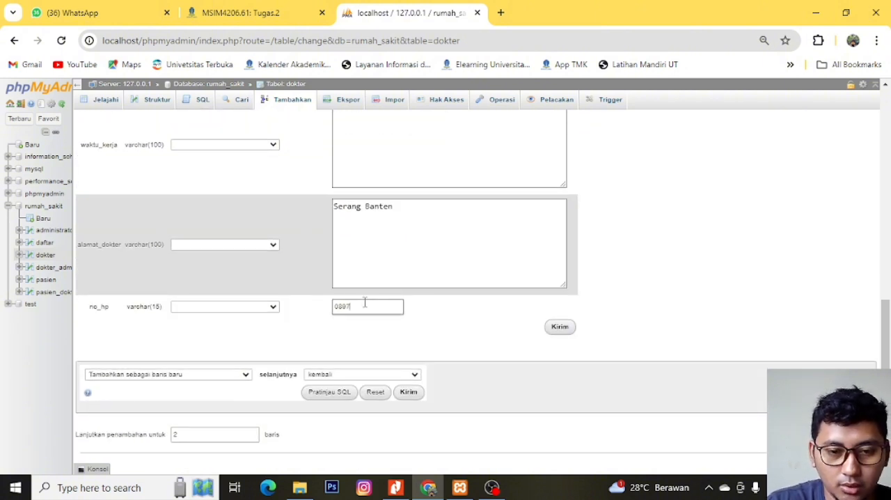
- Submit both new dokter records and browse the rows of the dokter table
scroll(560, 327, up, 5)
click(566, 338)
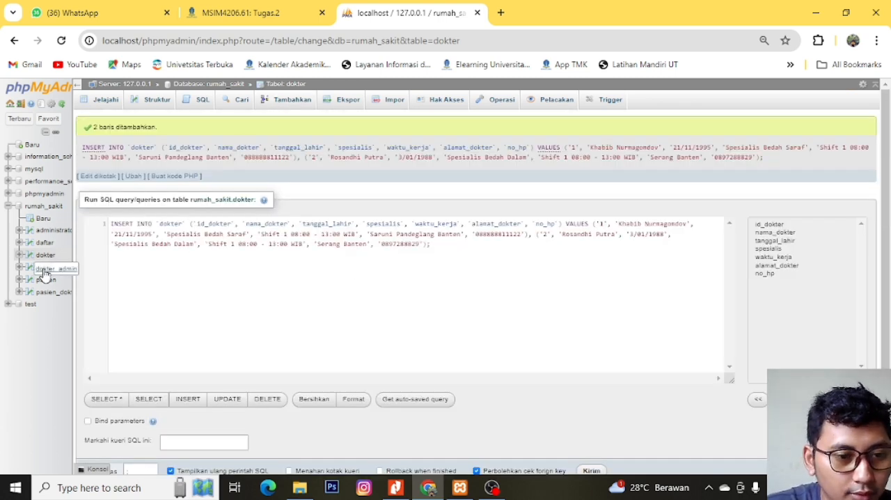
click(44, 255)
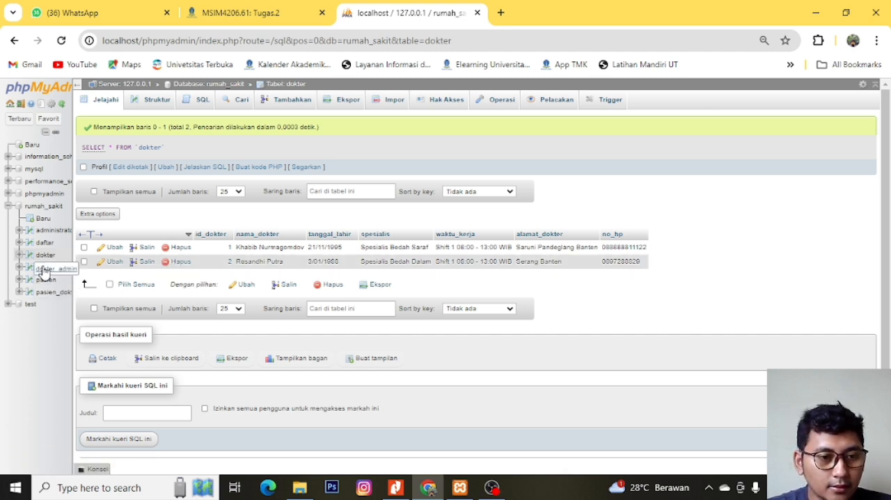
- Edit the administrator table's record 1 to set waktu_jaga to "Shift 1 08:00 - 13:00 WIB" and save it
click(44, 235)
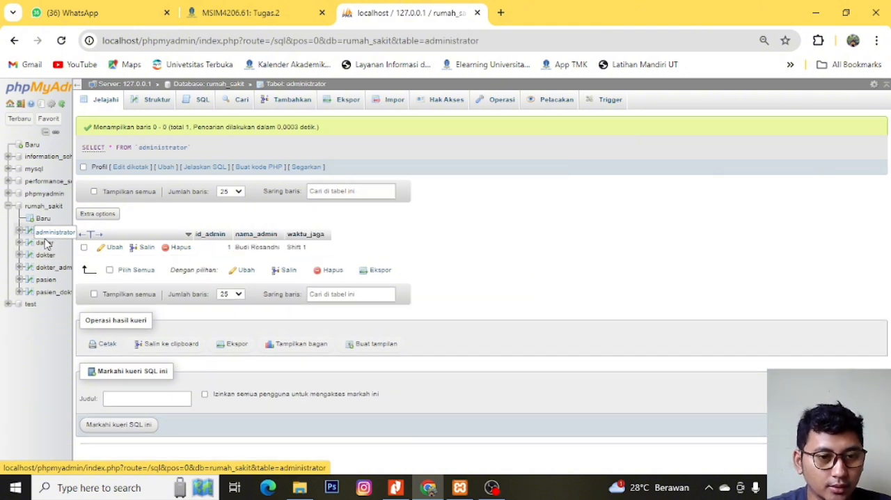
click(112, 247)
click(379, 185)
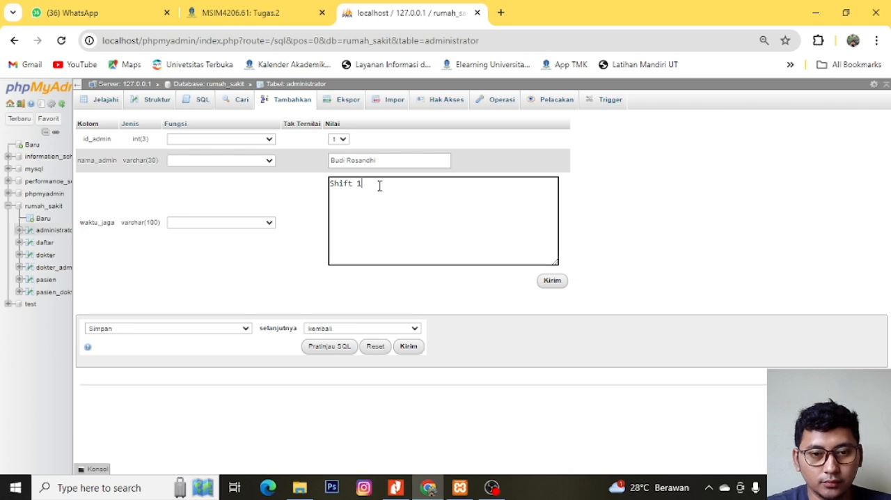
text(08)
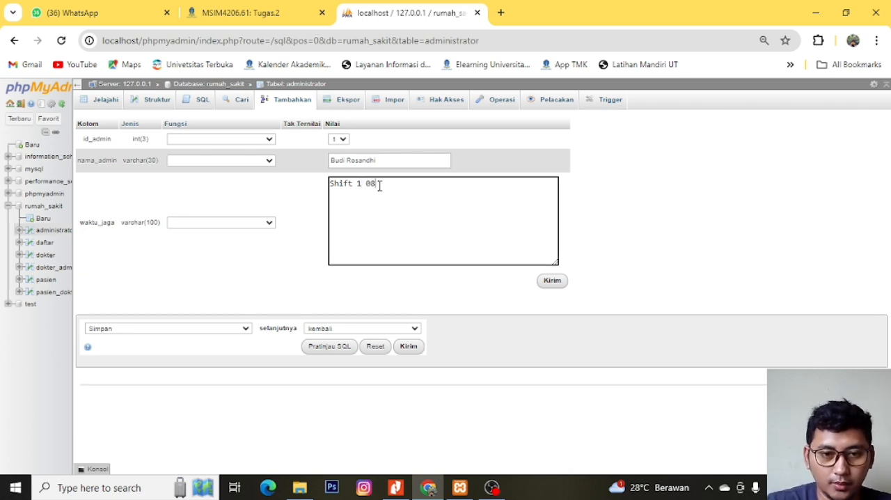
text(:00)
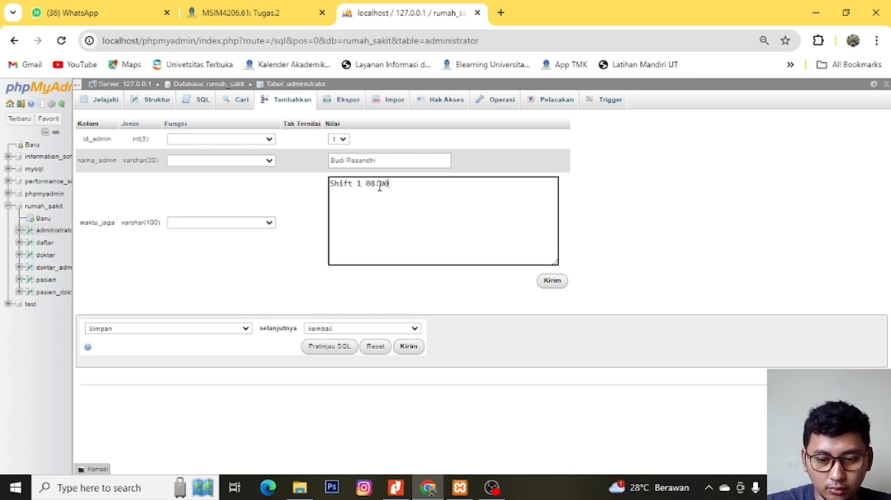
text( - 13)
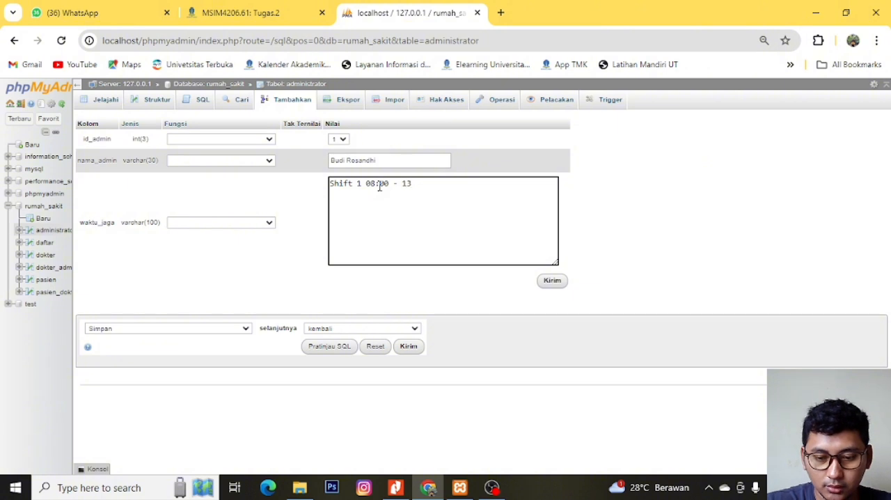
text(:00 WIB)
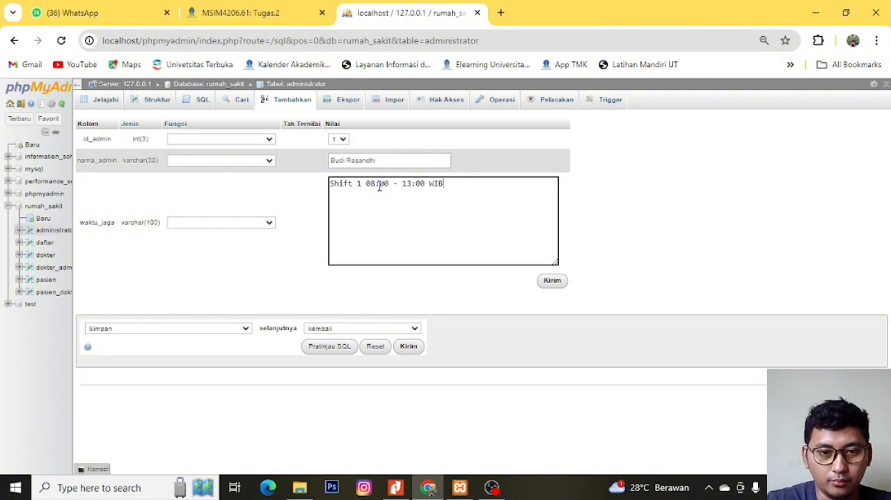
click(550, 282)
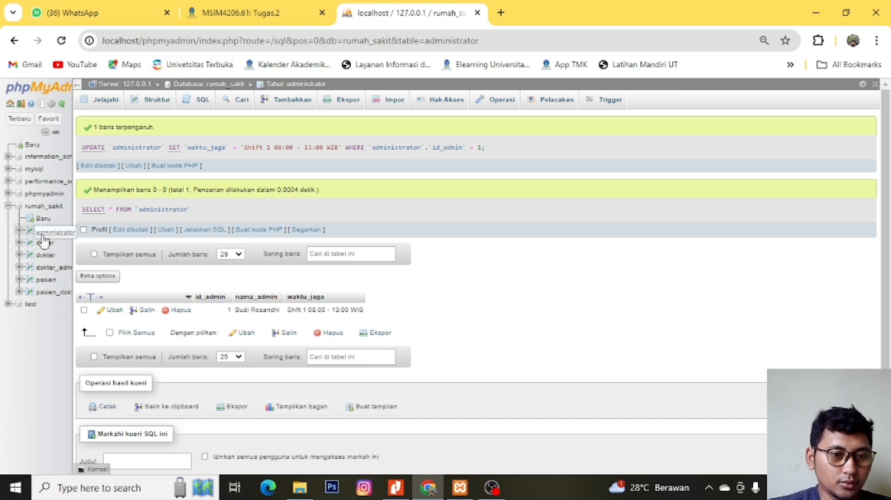
- Browse the rows of the dokter, pasien_dokter and dokter_admin tables
click(46, 257)
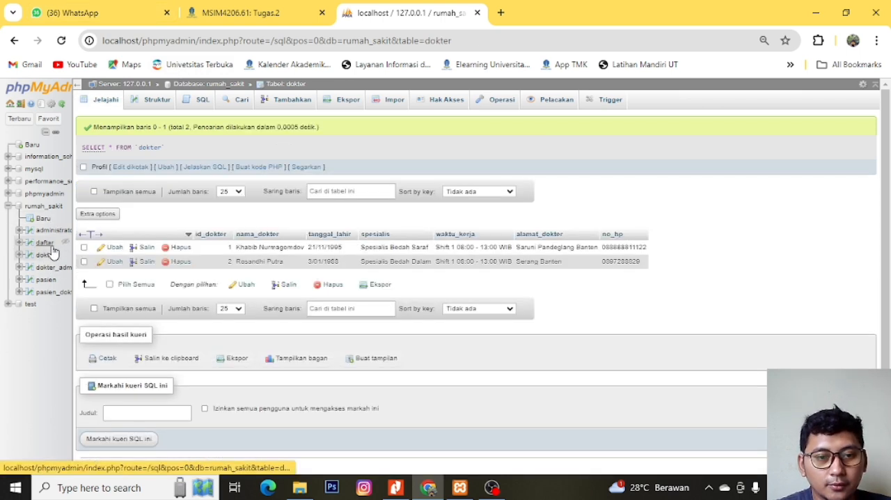
click(51, 293)
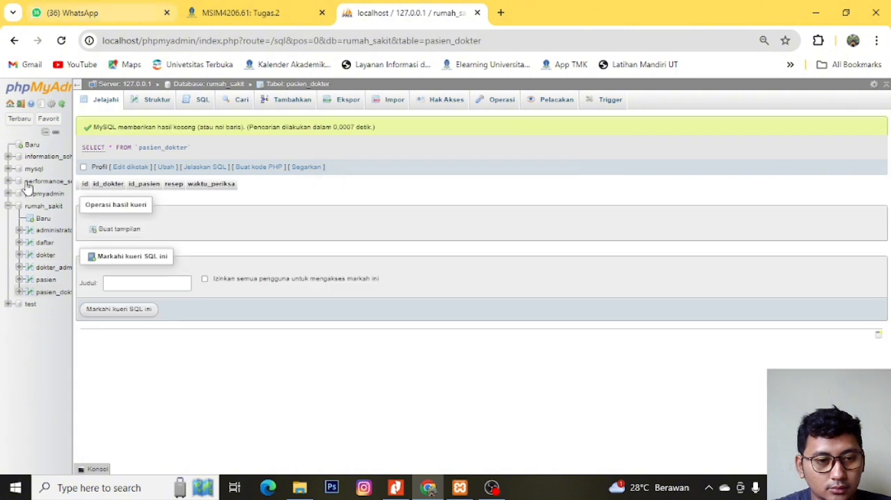
click(56, 268)
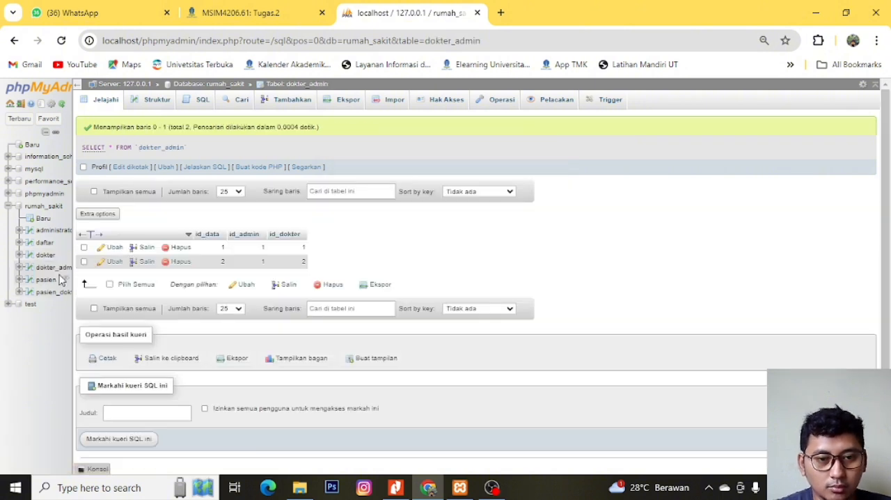
- Start a new pasien_dokter record with id 1 and set id_dokter to the doctor with ID 1
click(52, 293)
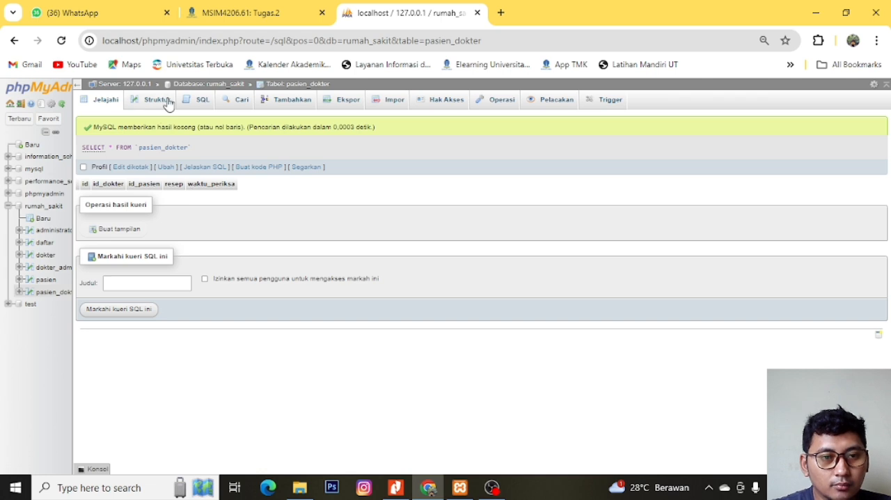
click(278, 104)
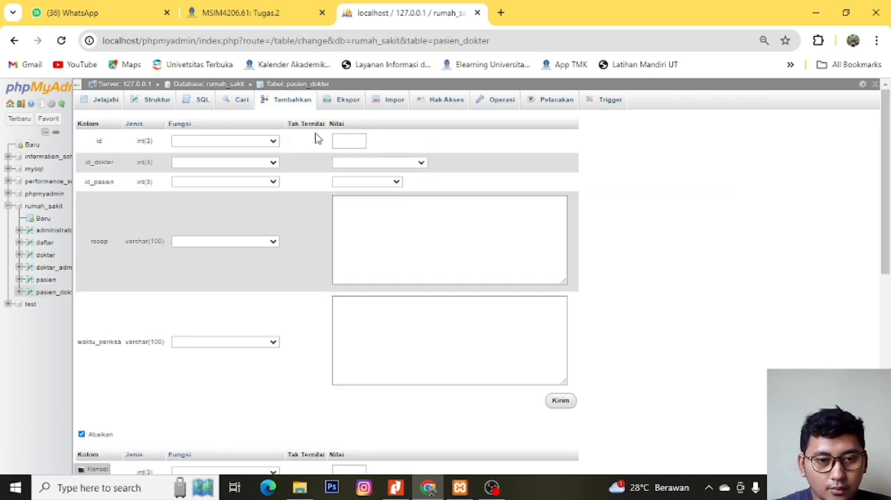
click(344, 141)
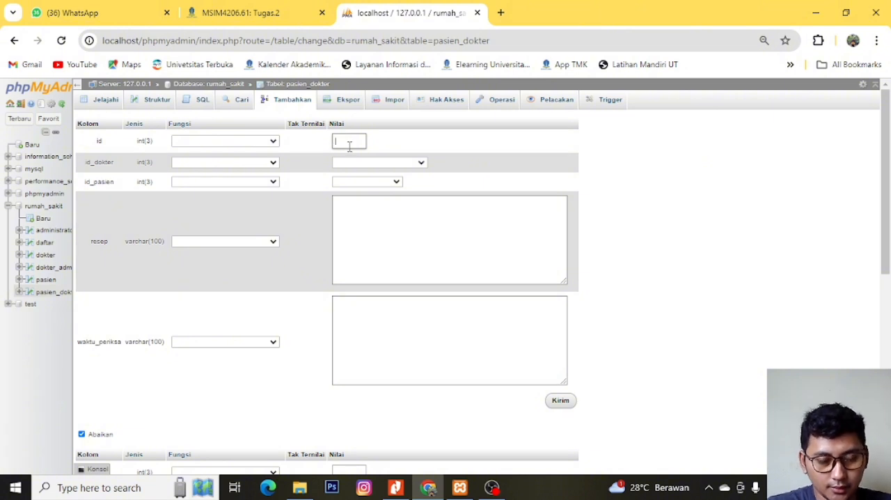
text(1)
click(351, 163)
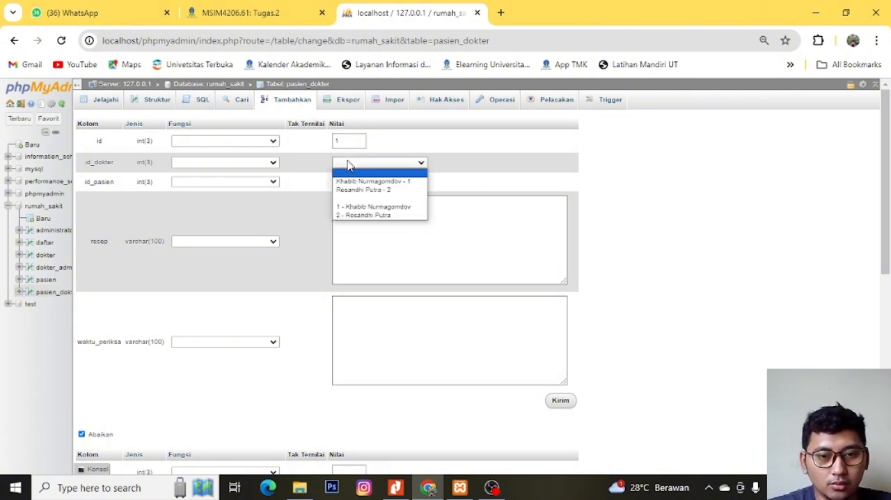
key(Down)
key(Down)
key(Down)
key(Up)
key(Up)
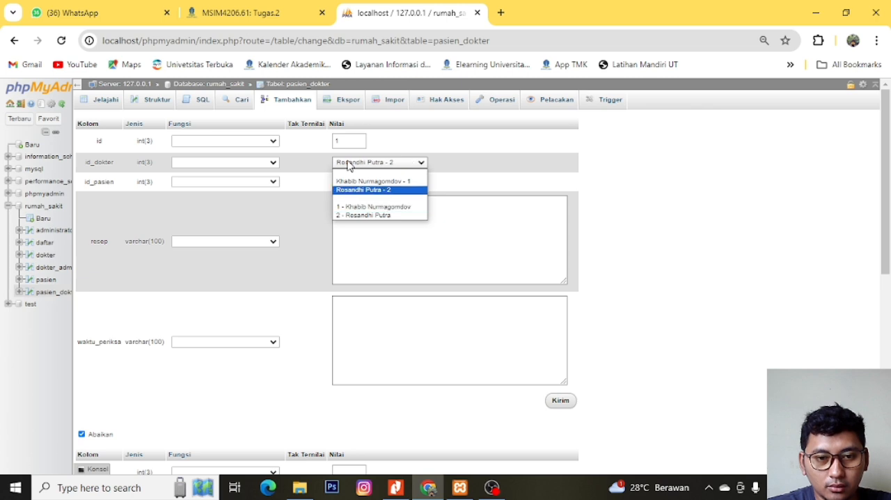
key(Up)
click(349, 164)
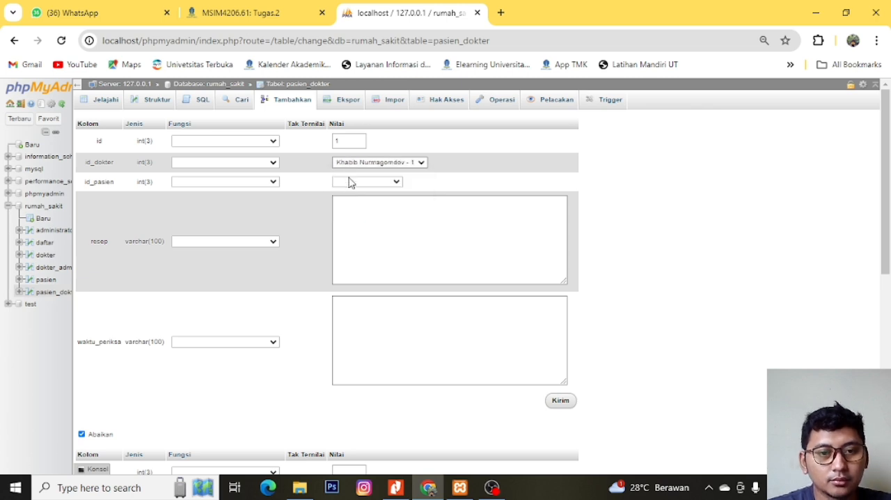
- Set the first pasien_dokter record's id_pasien to the patient with ID 3
click(350, 182)
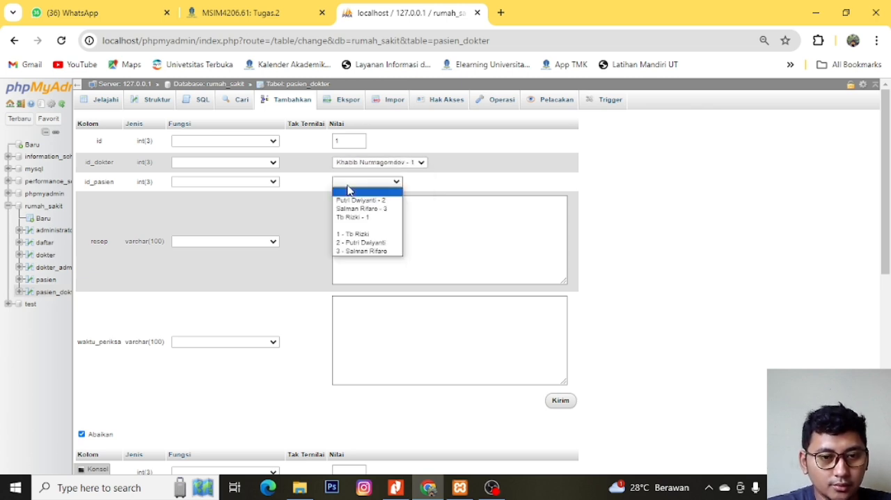
key(Down)
key(Down)
key(Up)
key(Down)
key(Return)
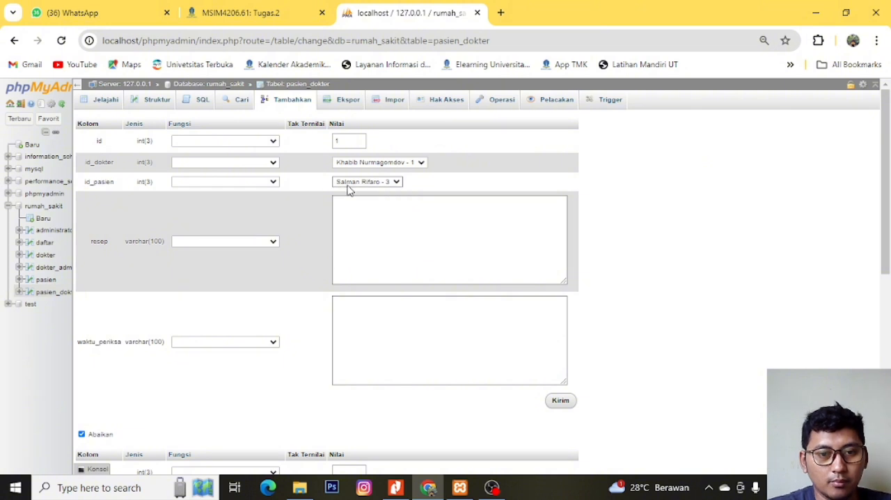
- Enter "Paracetamol 1 Tablet x 3 sehari dll" as the first pasien_dokter record's resep
click(362, 212)
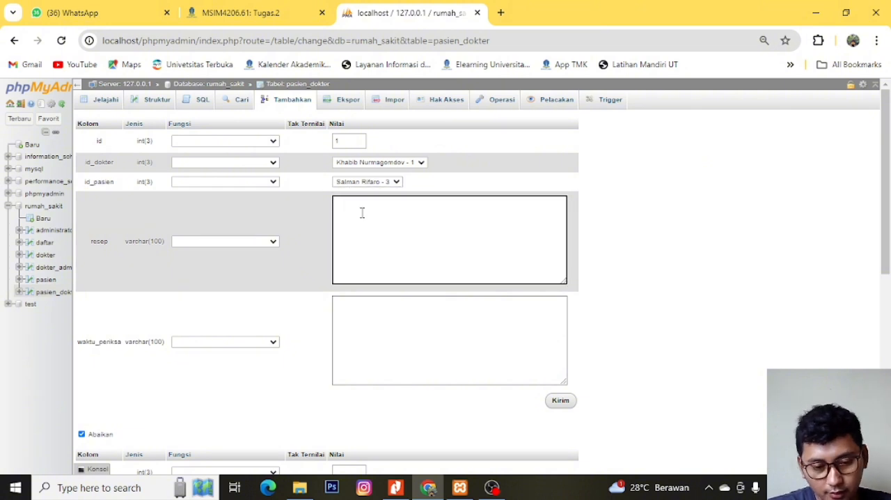
text(Paracetamol )
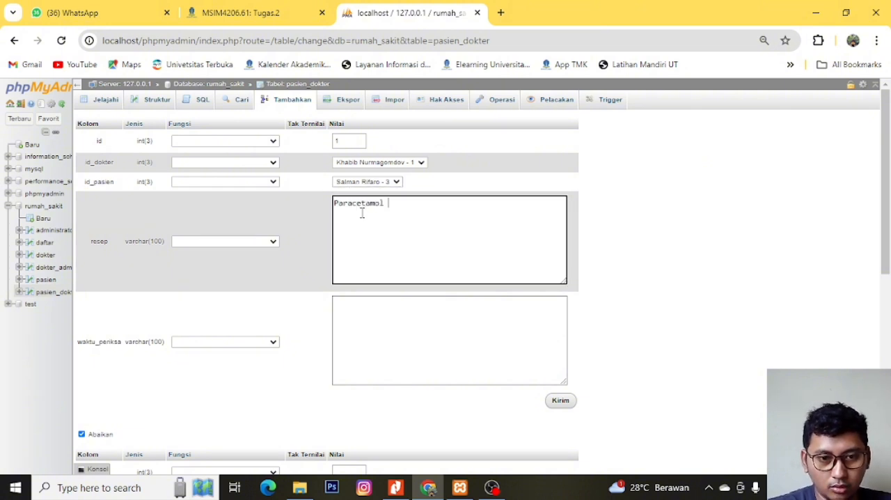
text(1 )
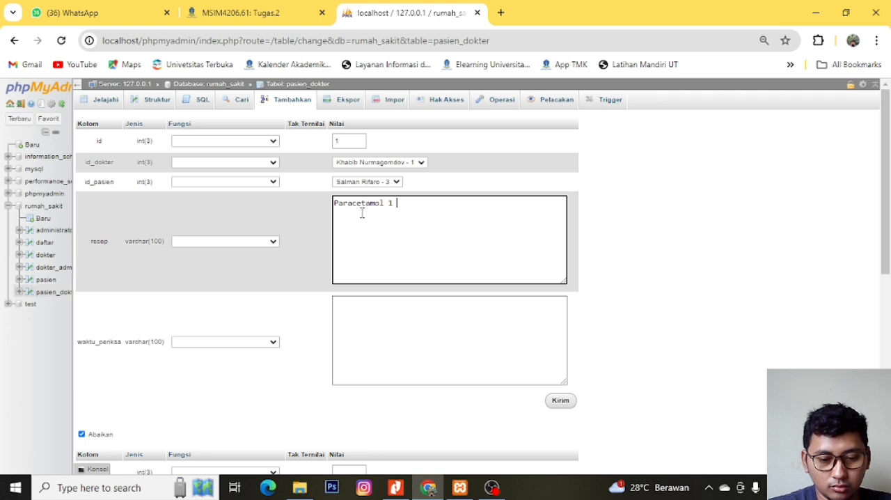
text(Tablet x)
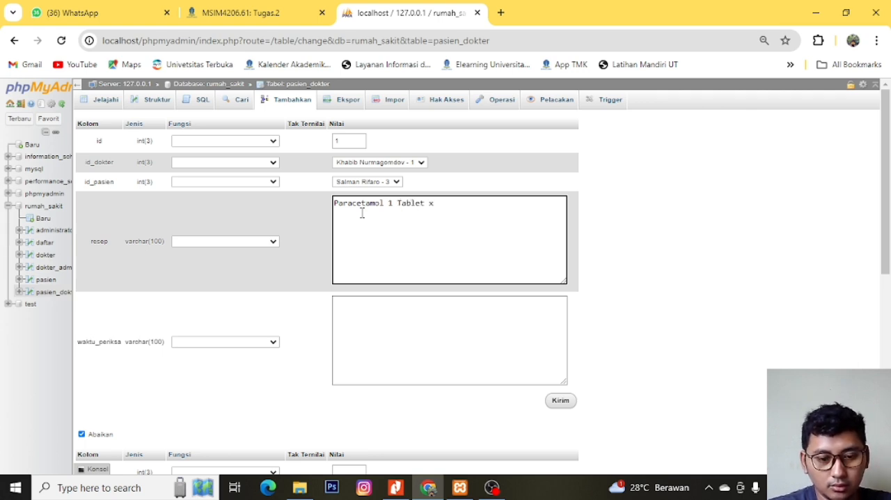
text( 3 sehari dlll)
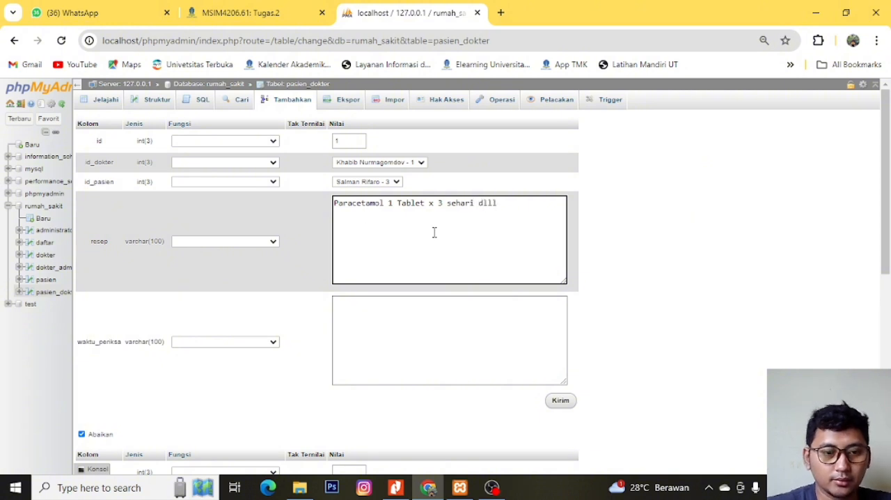
key(BackSpace)
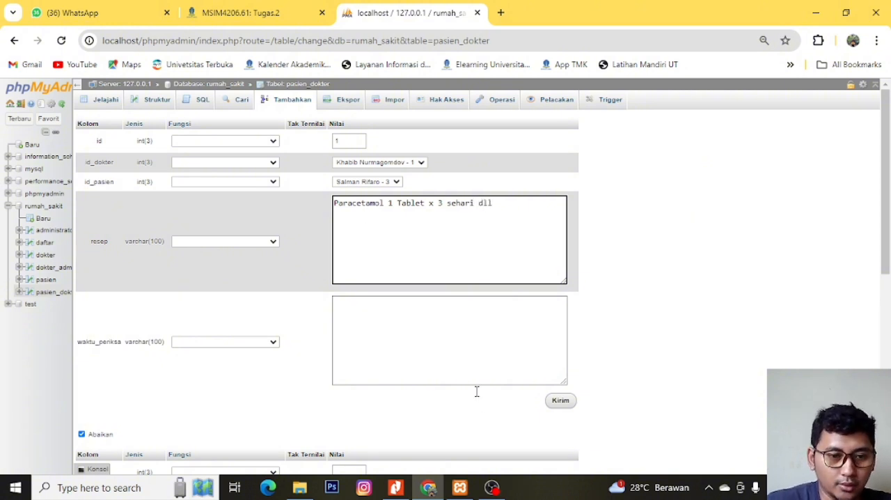
- Set the first pasien_dokter record's waktu_periksa to "08:00 - 08:20 WIB"
click(411, 328)
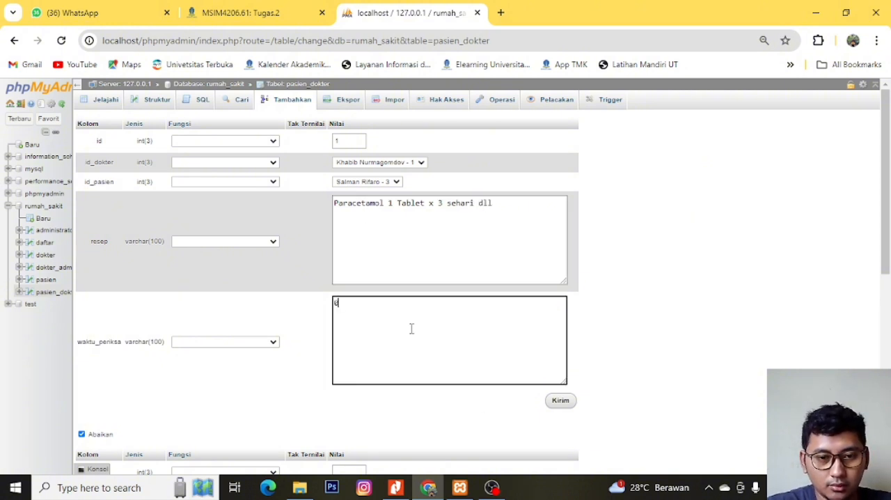
text(08:00 - 17)
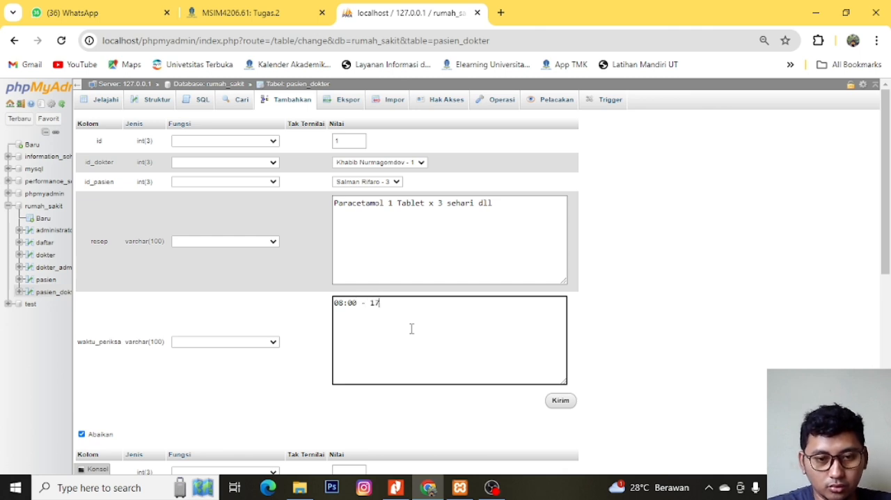
key(BackSpace)
key(BackSpace)
text(08)
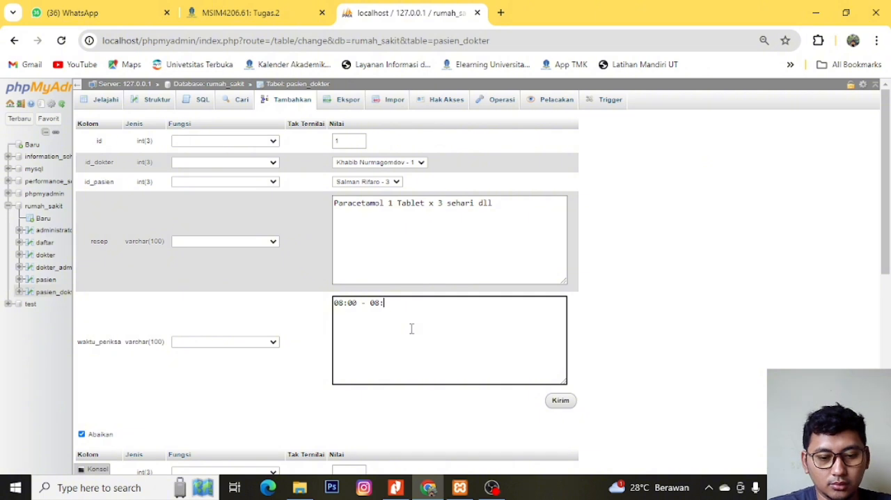
text(:20)
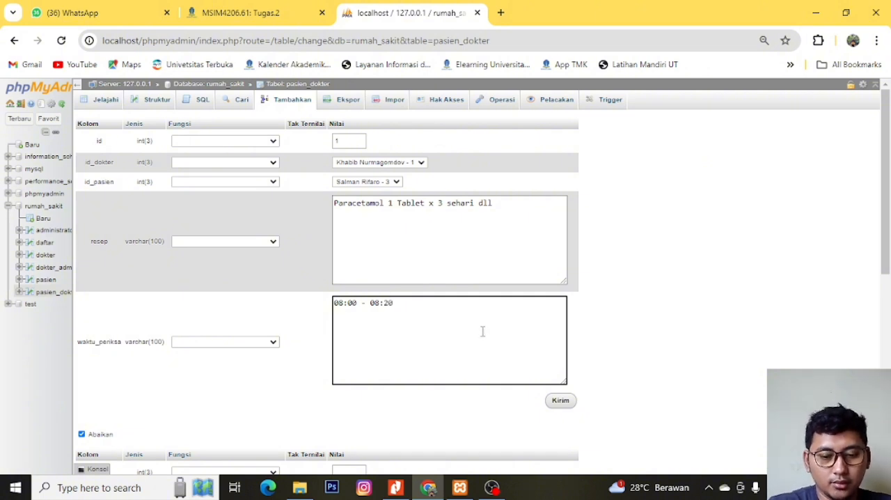
text( WIB)
- Give the second pasien_dokter record id 2, the doctor with ID 2 and the patient with ID 1
scroll(305, 218, down, 1)
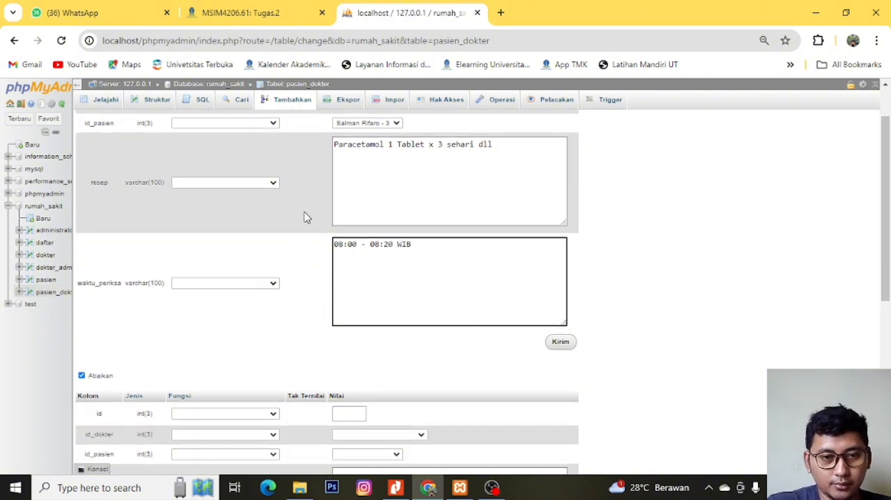
scroll(304, 218, down, 2)
click(350, 277)
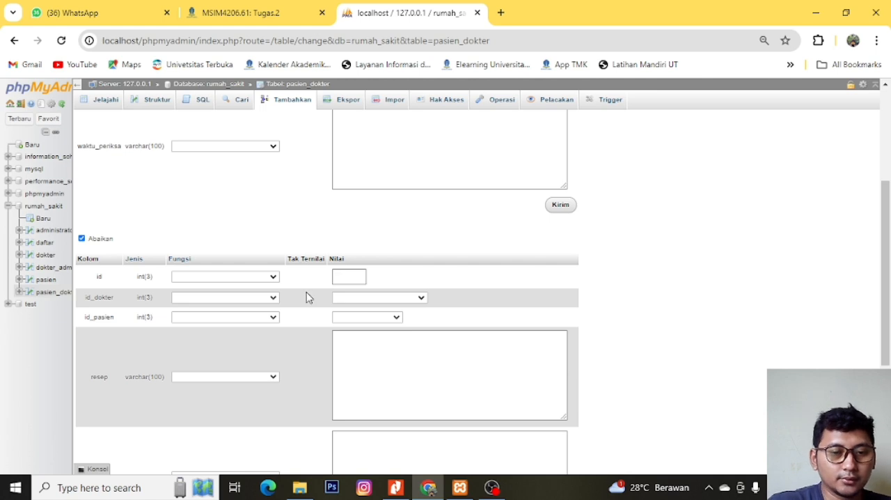
text(2)
click(351, 300)
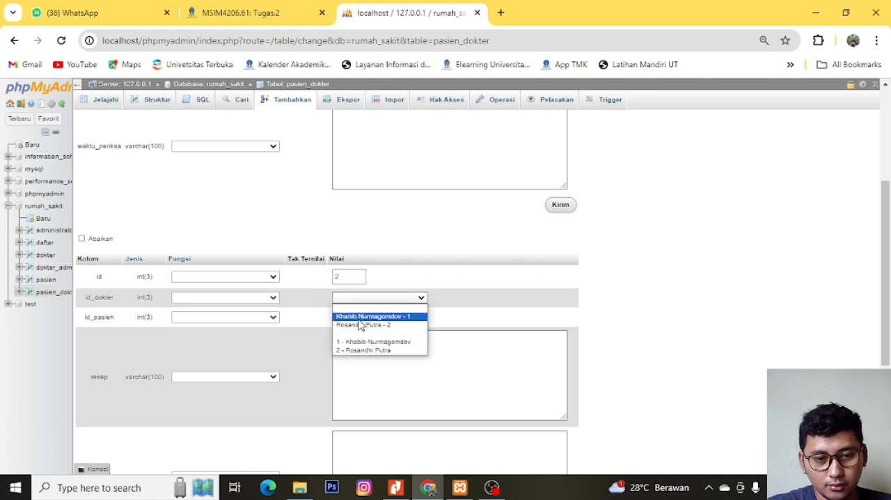
click(362, 325)
click(370, 318)
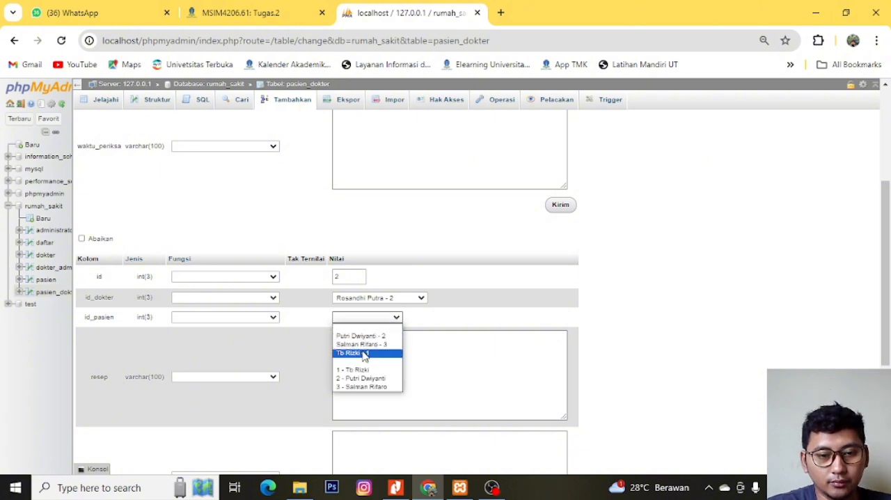
click(363, 353)
- Enter "Vitamin C 100" as the second pasien_dokter record's resep
click(383, 344)
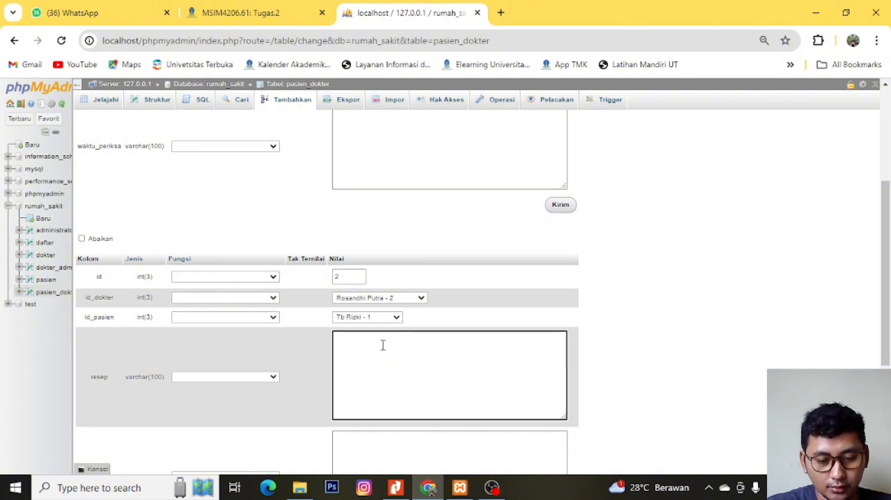
text(Vitami)
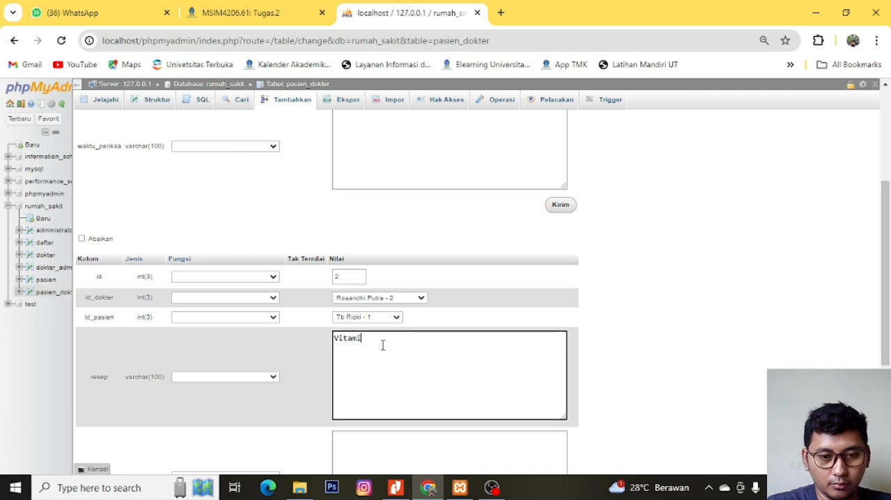
text(n C 100)
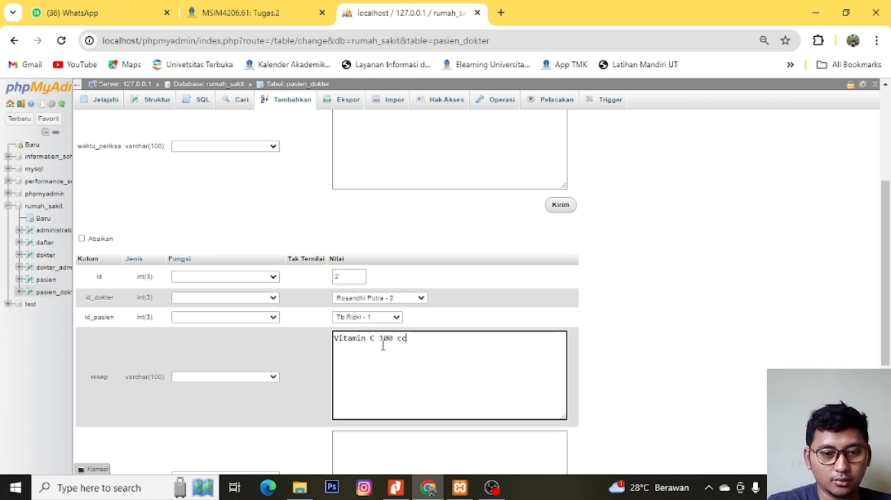
- Set the second pasien_dokter record's waktu_periksa to "08:00 - 08:15 WIB"
scroll(441, 399, down, 3)
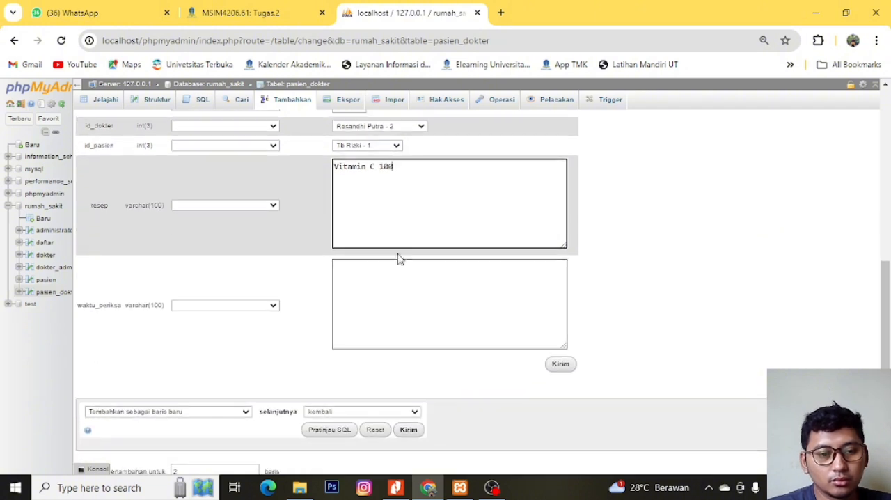
click(398, 311)
text(08)
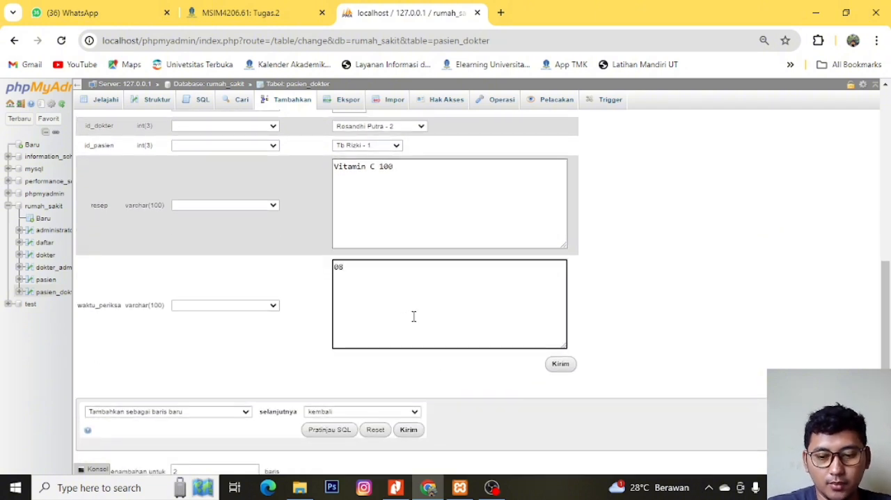
text(:)
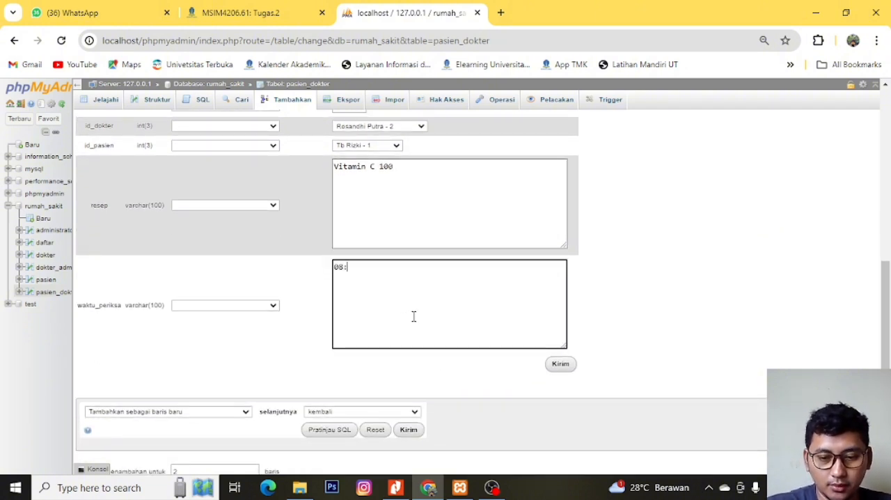
text(00 s)
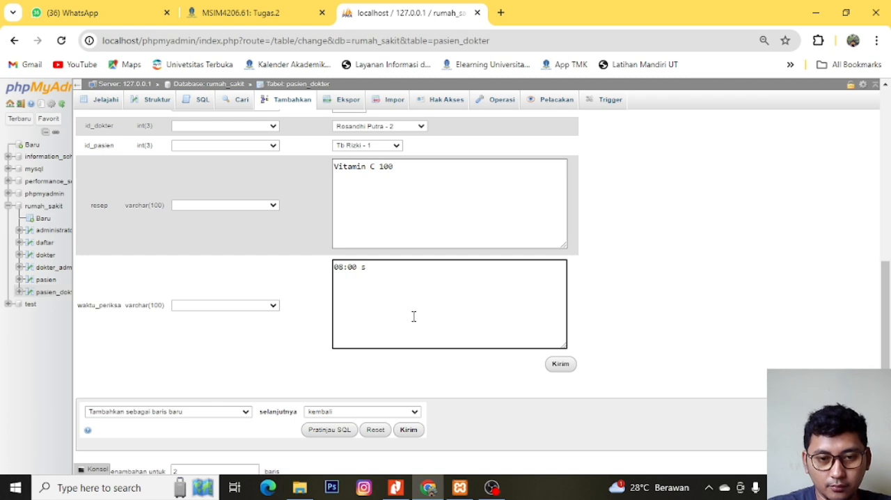
text(.d08)
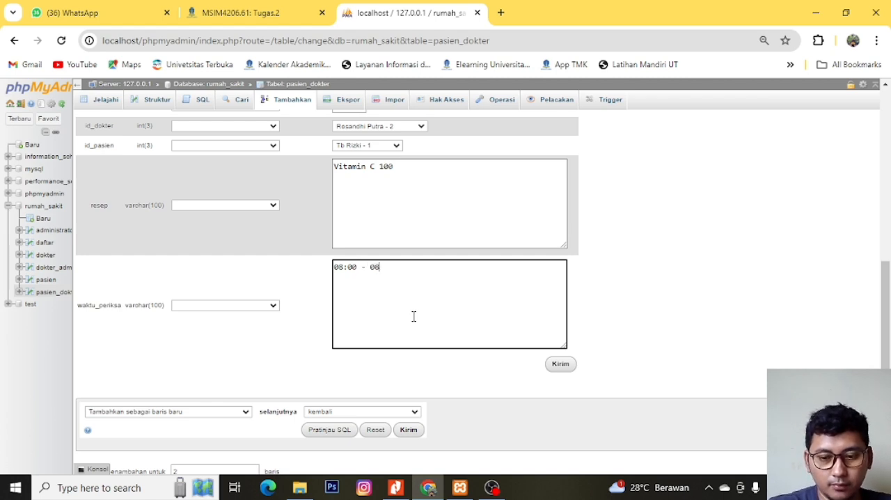
text(:)
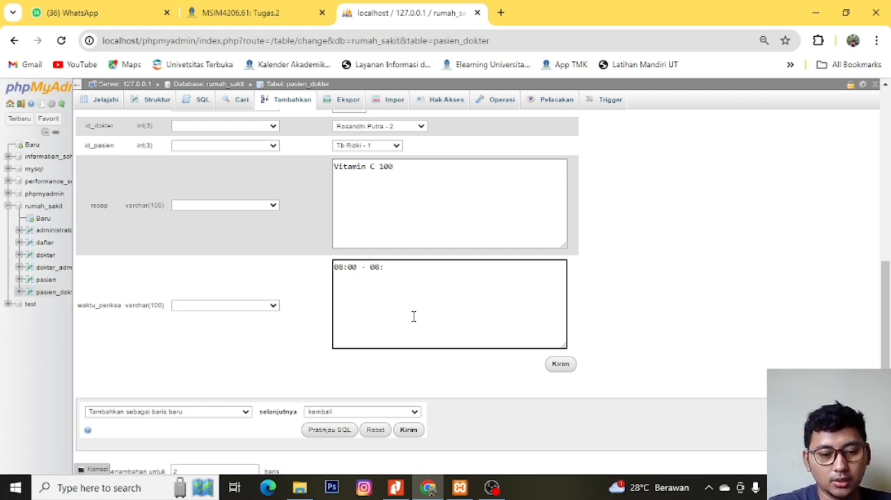
text(15 WIB)
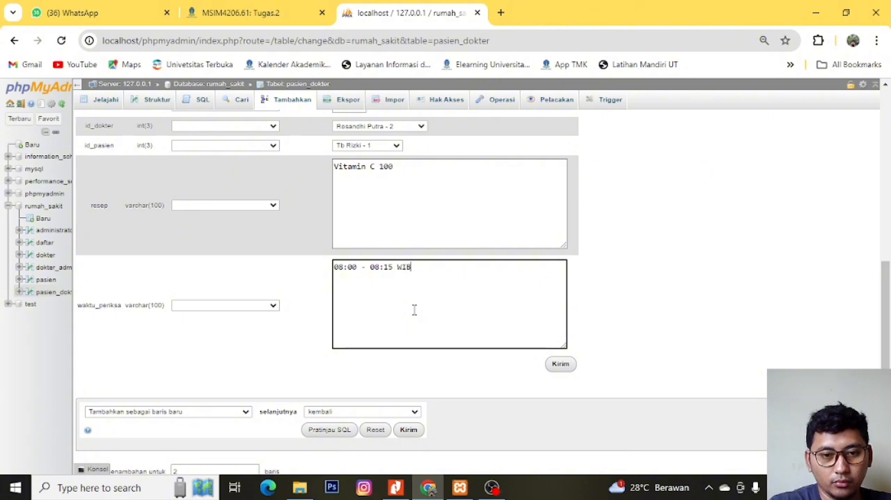
- Submit the two filled-in records to the pasien_dokter table
scroll(444, 280, up, 5)
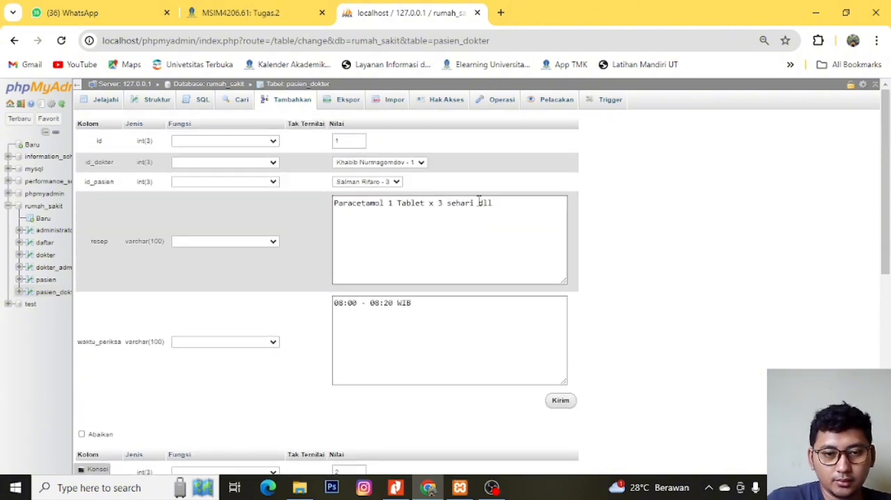
click(562, 402)
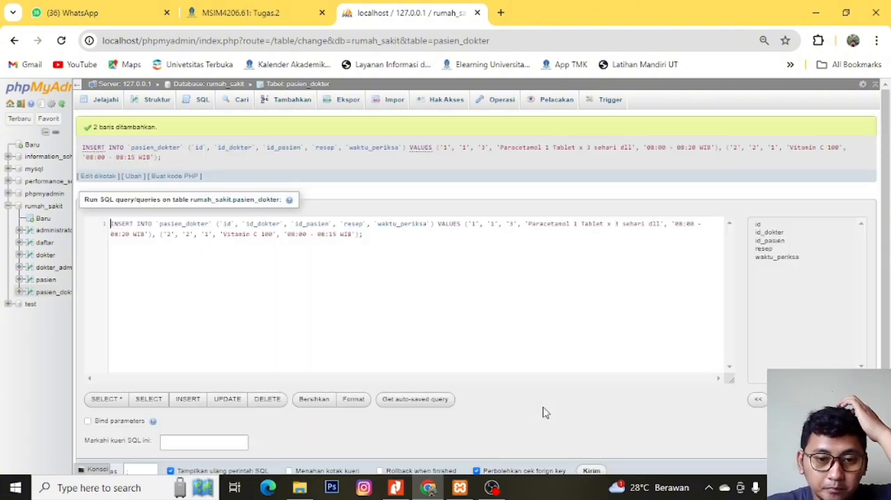
- Start a new pasien_dokter record with id 3, the doctor with ID 2 and the patient with ID 2
click(294, 103)
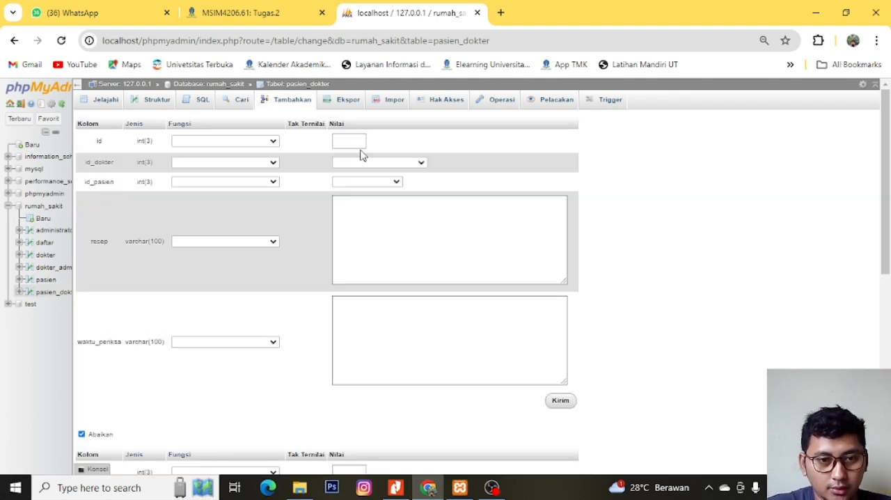
click(360, 142)
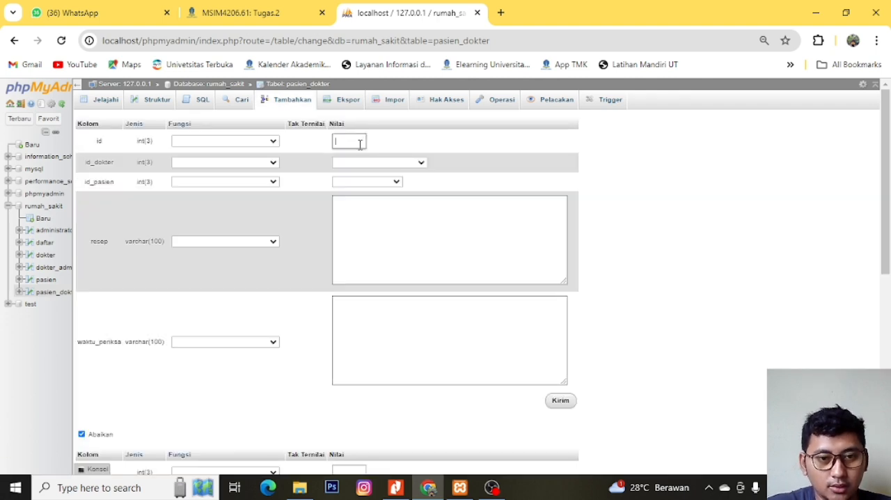
text(3)
click(373, 165)
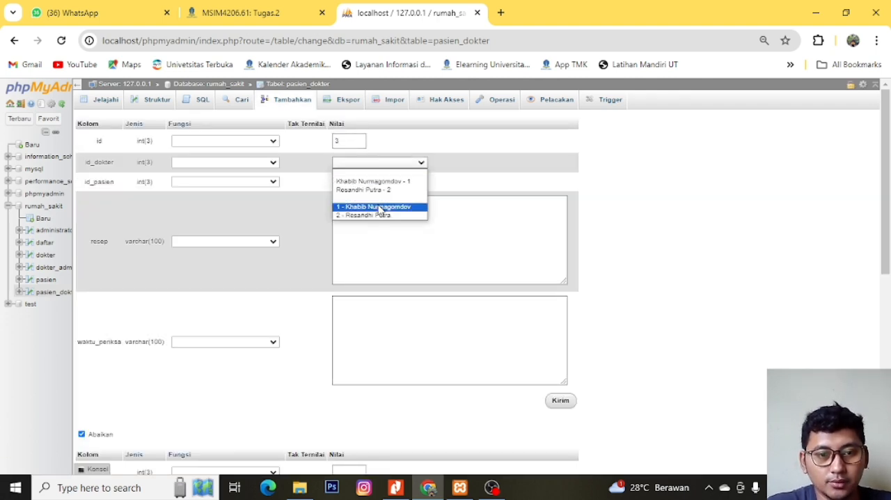
click(372, 191)
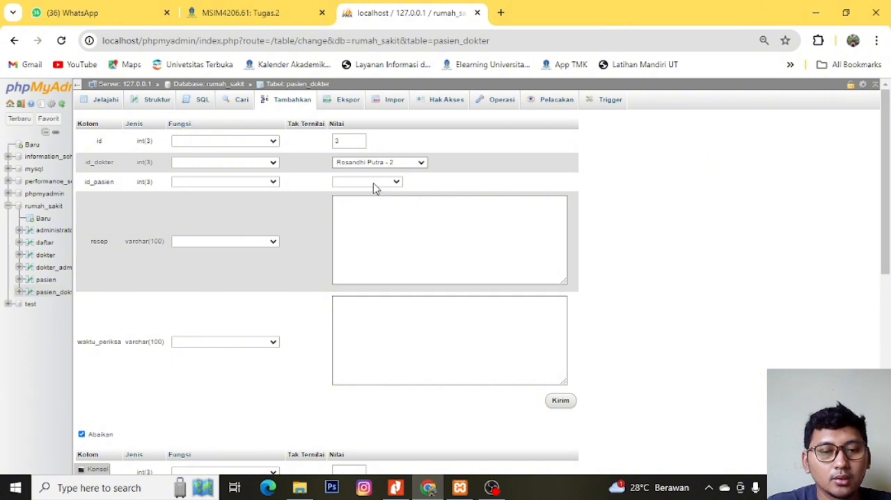
click(372, 183)
click(374, 201)
- Enter "perbanyak makan sayuran, kurangi minum es" and, on a second line, "obatnya sirup vitamin" as the third pasien_dokter record's resep
click(390, 208)
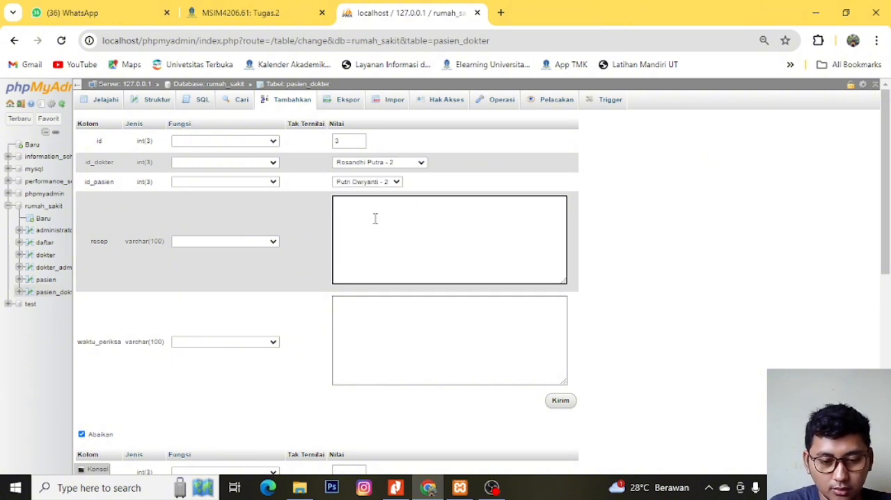
text(perbanyak makan )
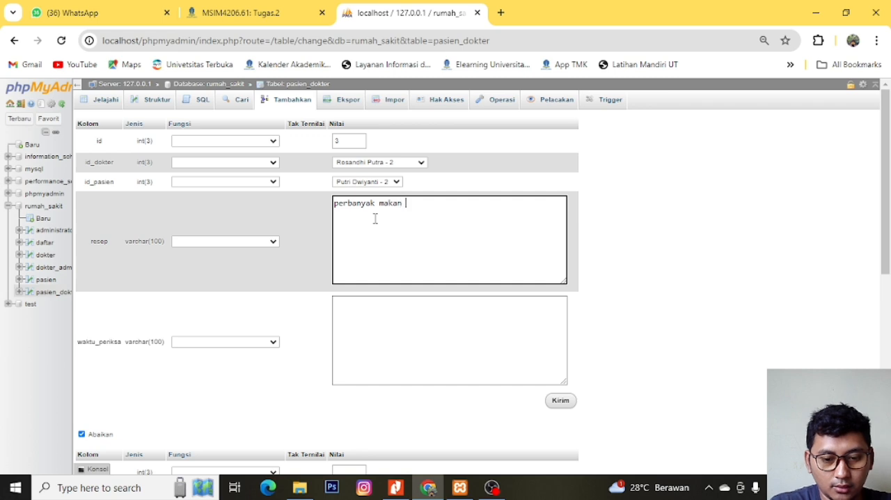
text(sayuran)
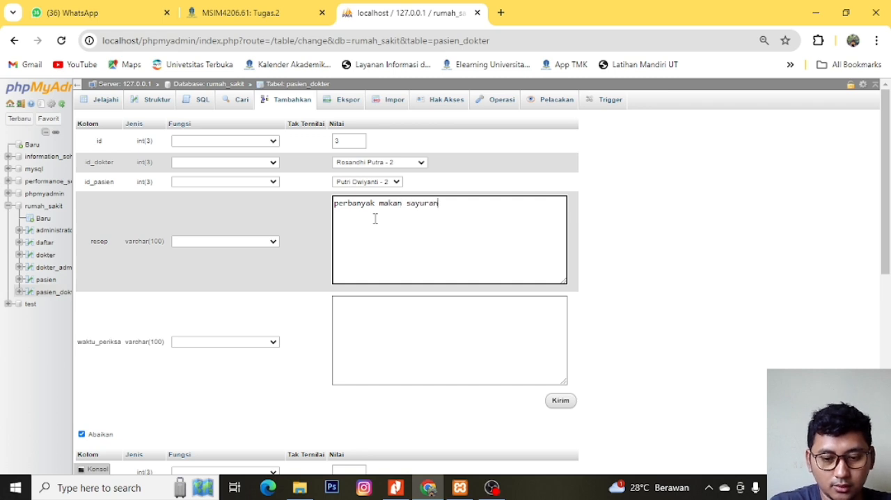
text(, kurangi min)
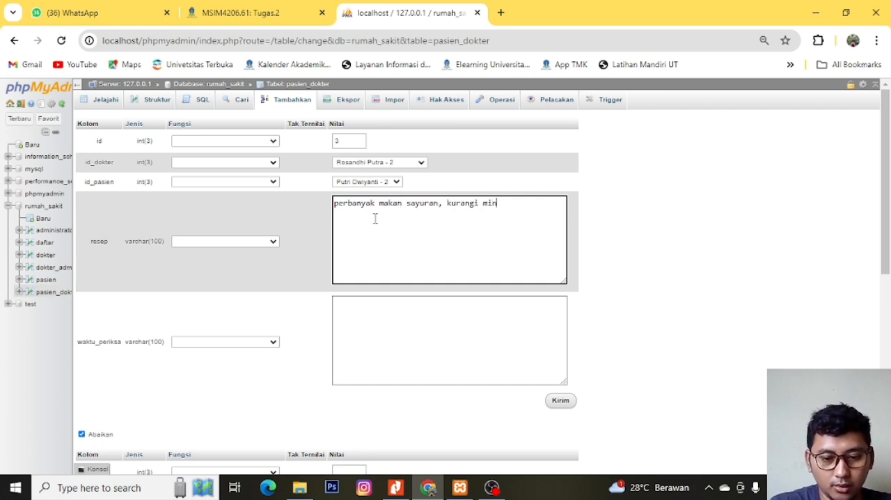
text(um es )
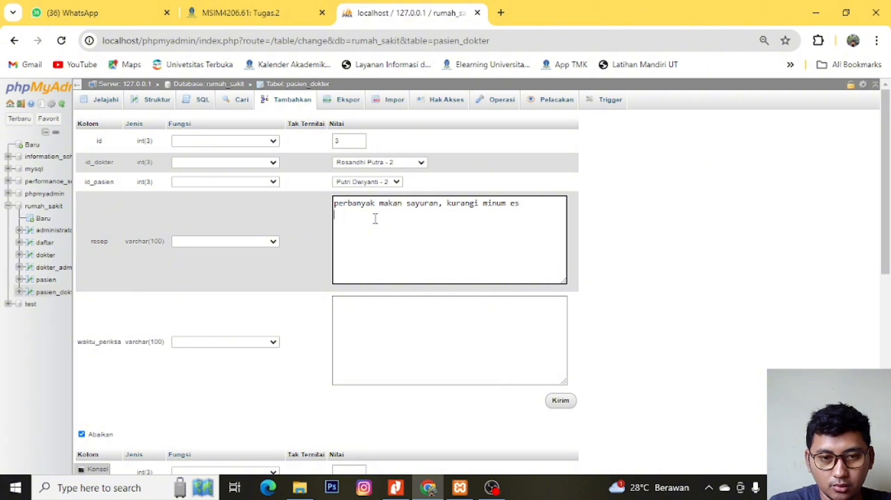
text(oab)
key(BackSpace)
key(BackSpace)
key(BackSpace)
text(o)
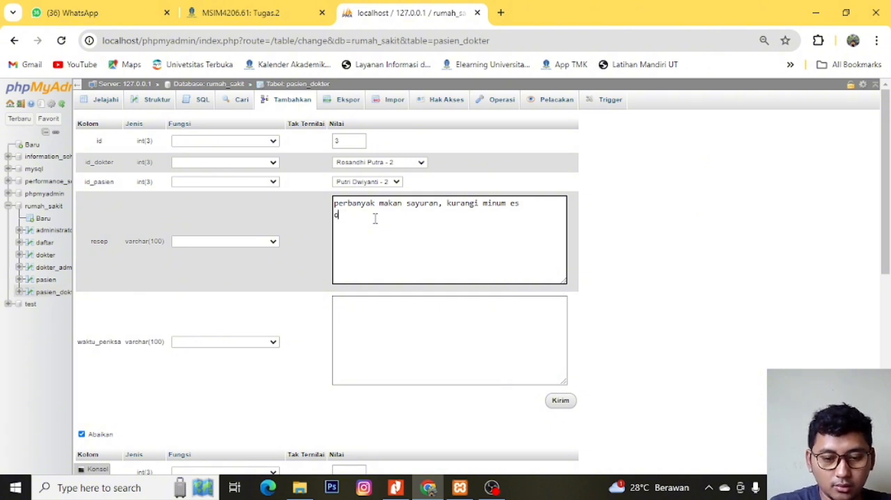
text(batnya )
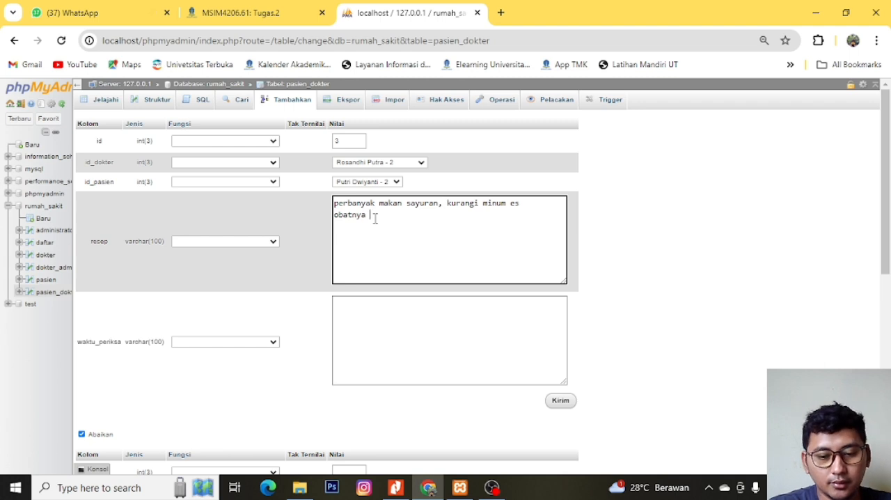
text(sirup)
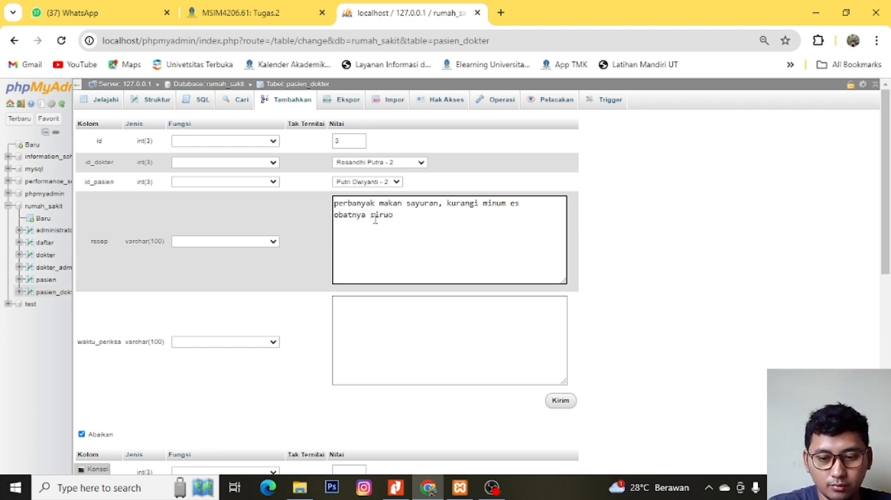
key(BackSpace)
text(p )
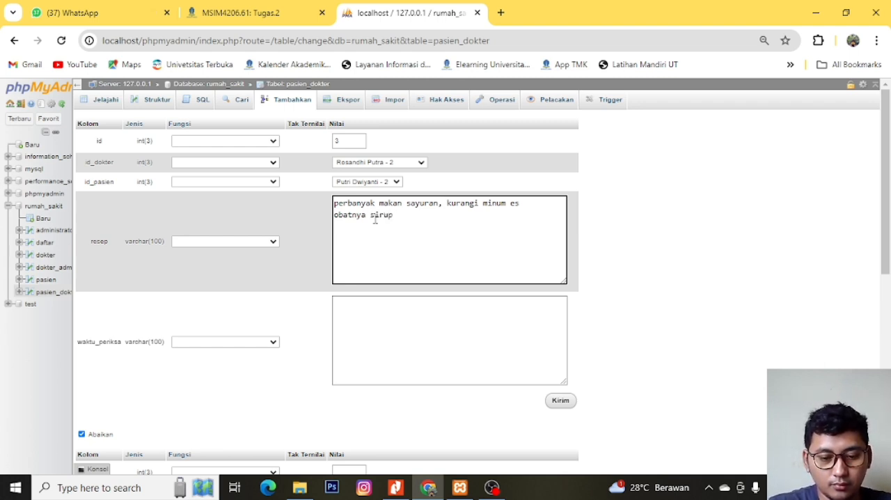
text(vitau)
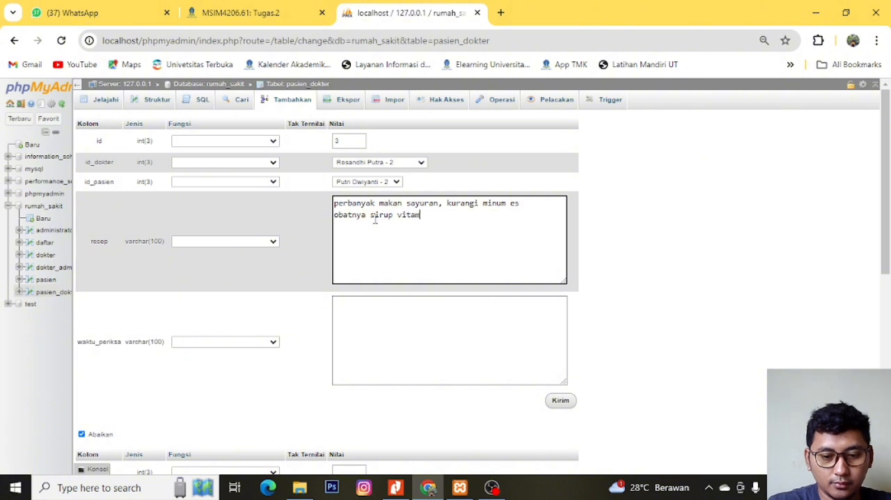
text(in)
- Set the third pasien_dokter record's waktu_periksa to "08:30 - 08:40 WIB"
click(420, 342)
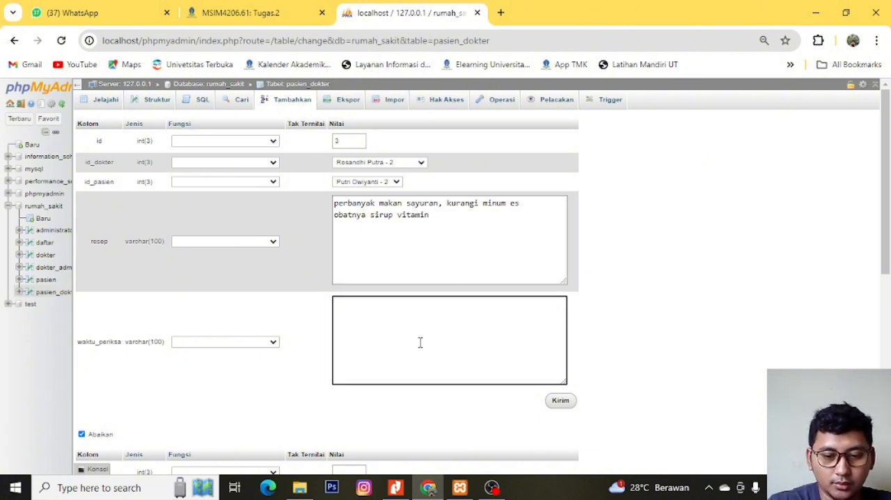
text(08)
key(BackSpace)
key(BackSpace)
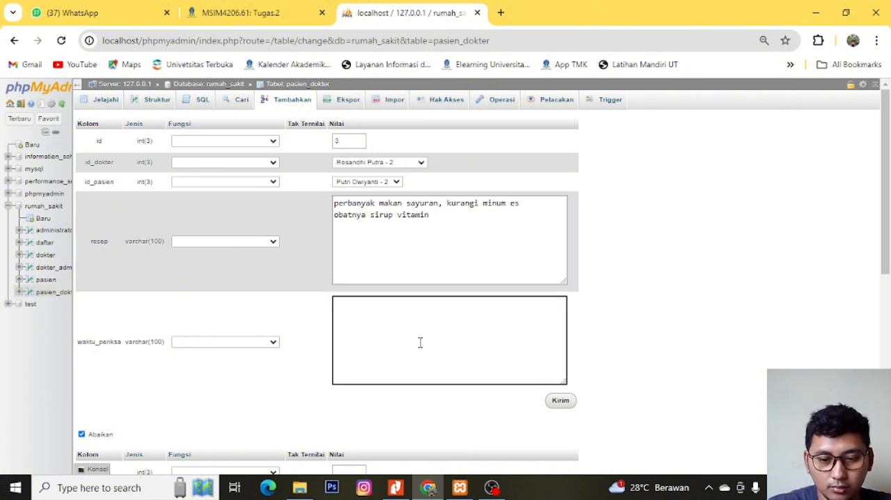
text(0)
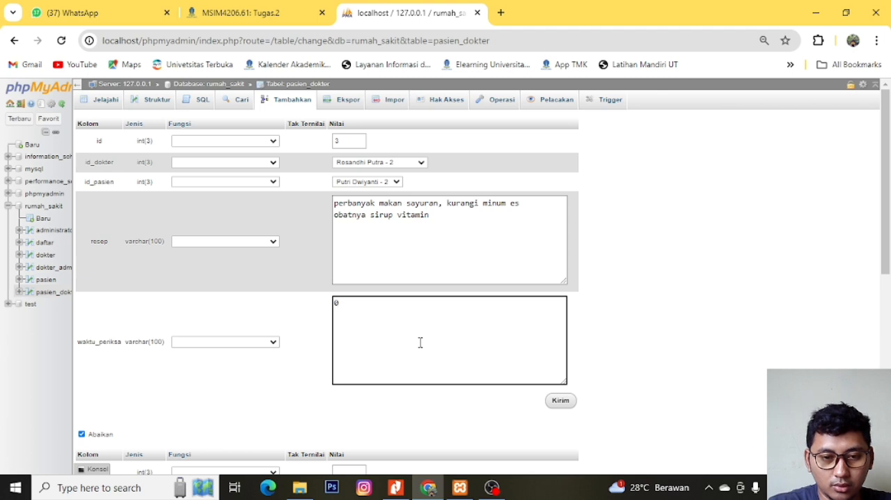
text(8:)
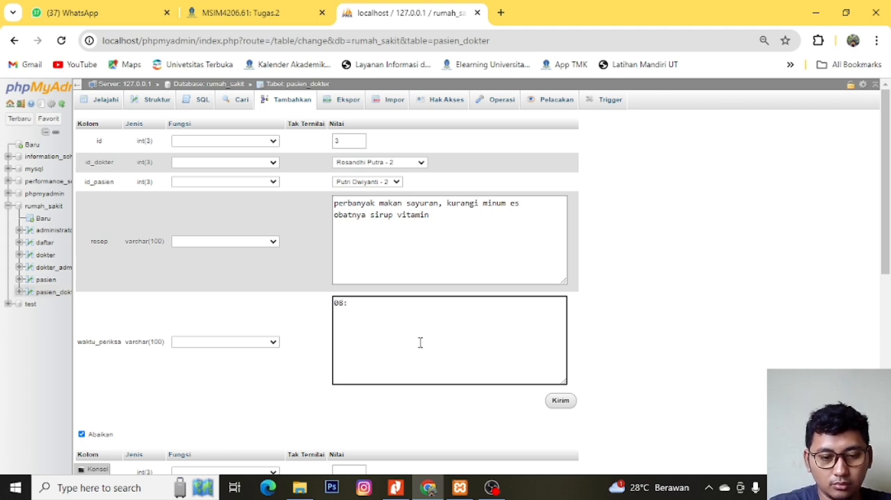
text(30 - )
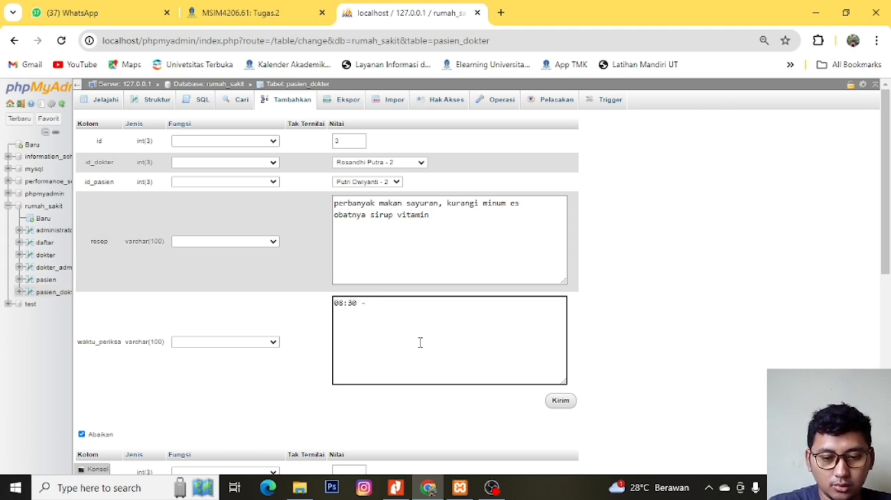
text(0)
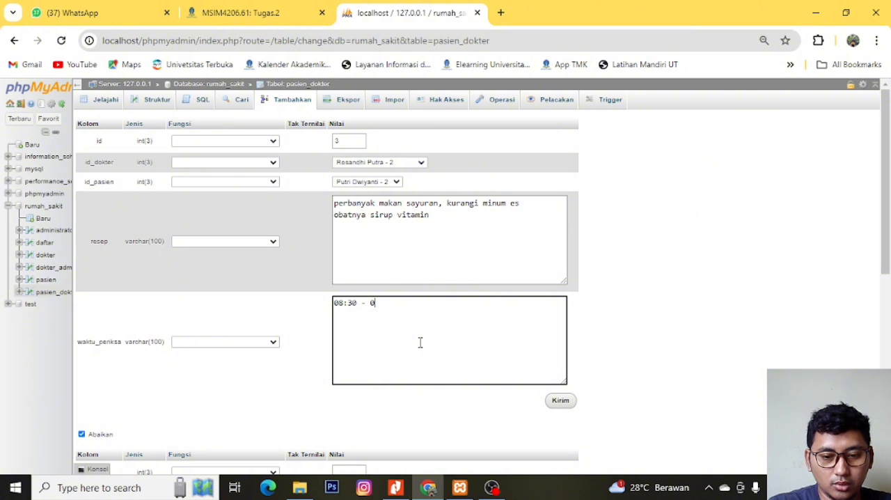
text(8:40)
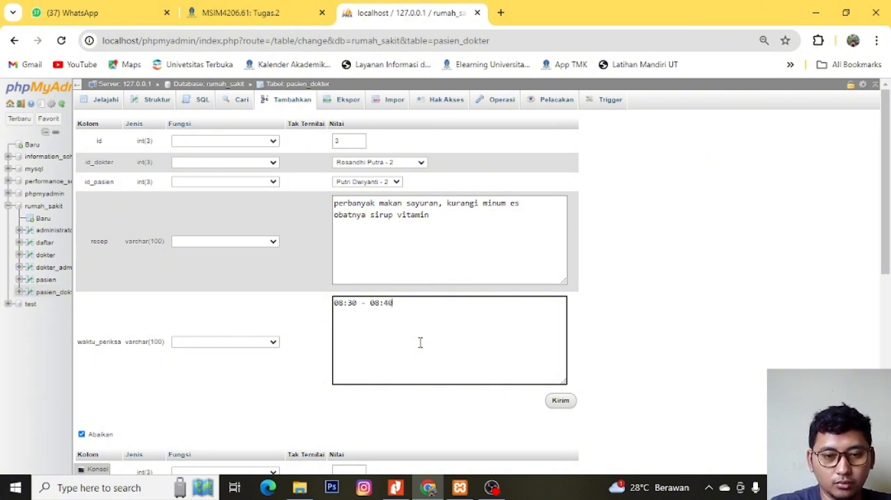
text( WIB)
- Submit the third record to the pasien_dokter table and open the table's rows
scroll(599, 342, down, 3)
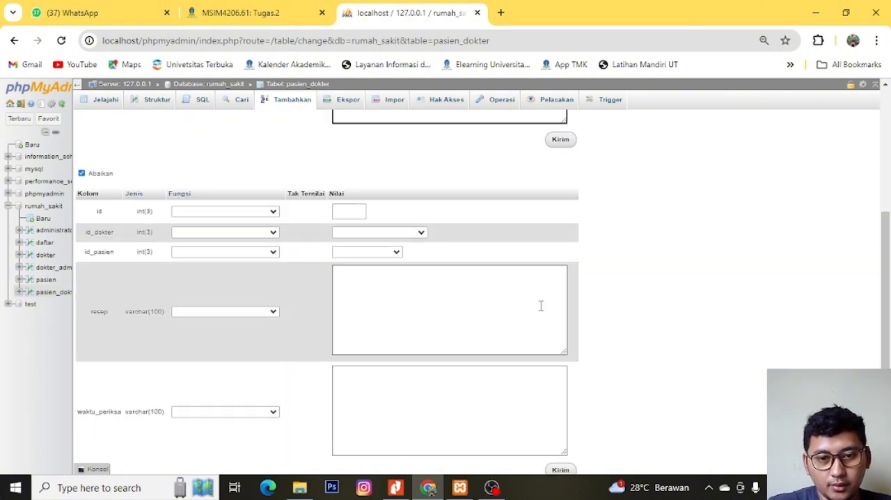
scroll(540, 305, up, 2)
click(560, 270)
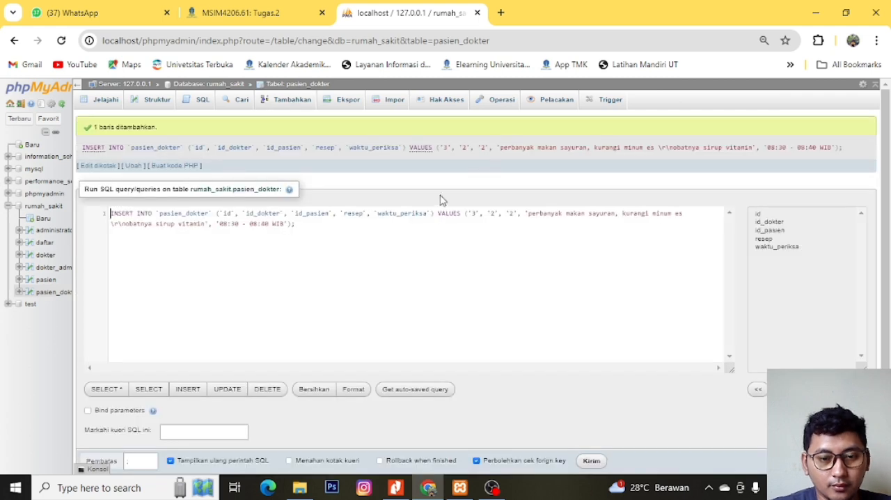
click(50, 292)
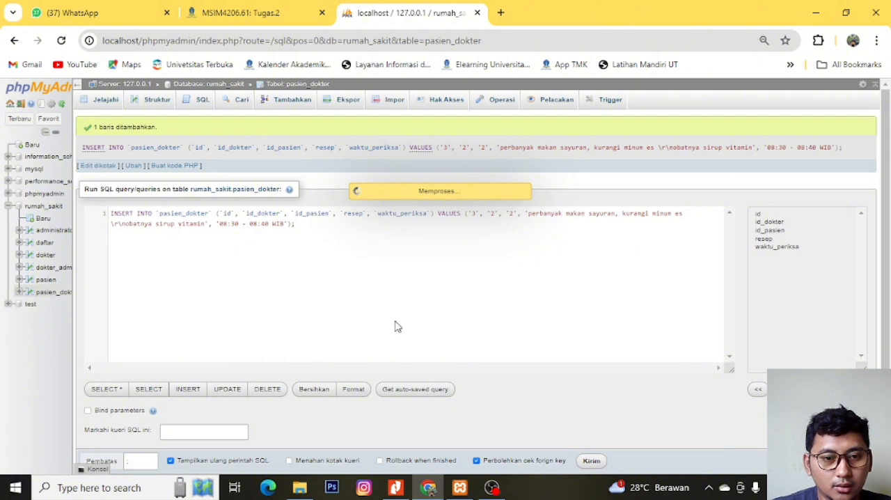
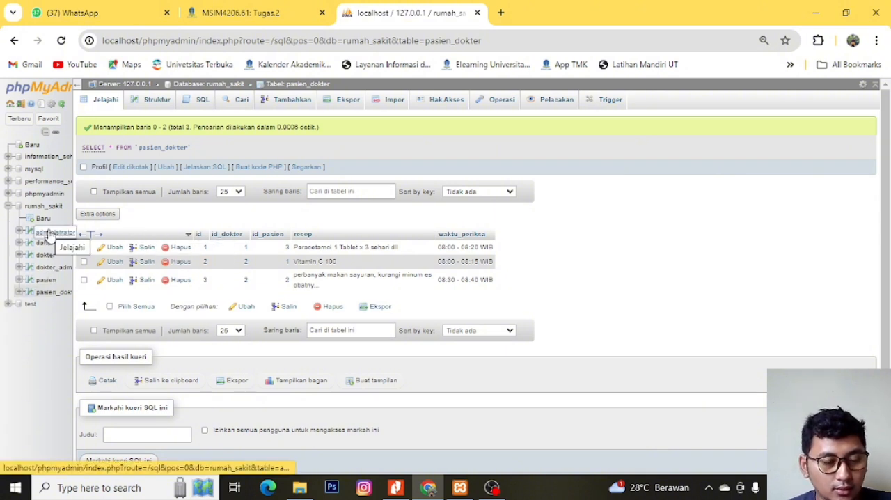
- Review the rows stored in the pasien, daftar, administrator, dokter_admin, dokter and pasien_dokter tables
click(46, 282)
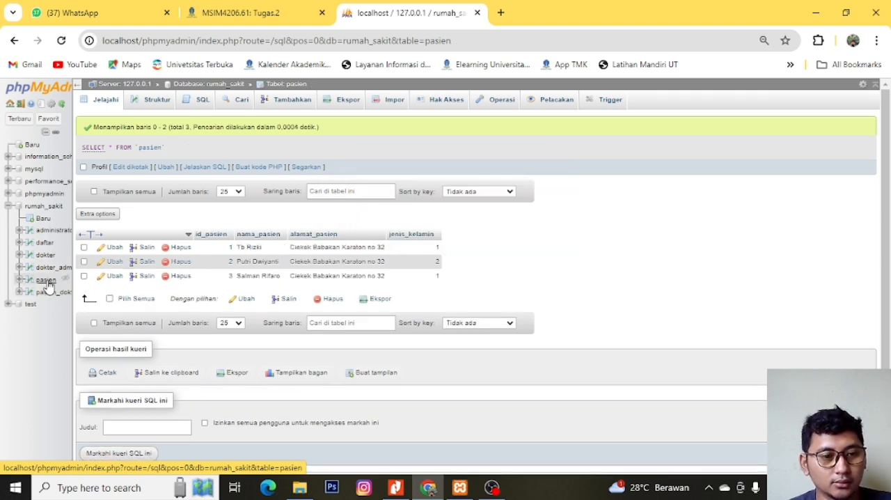
click(43, 243)
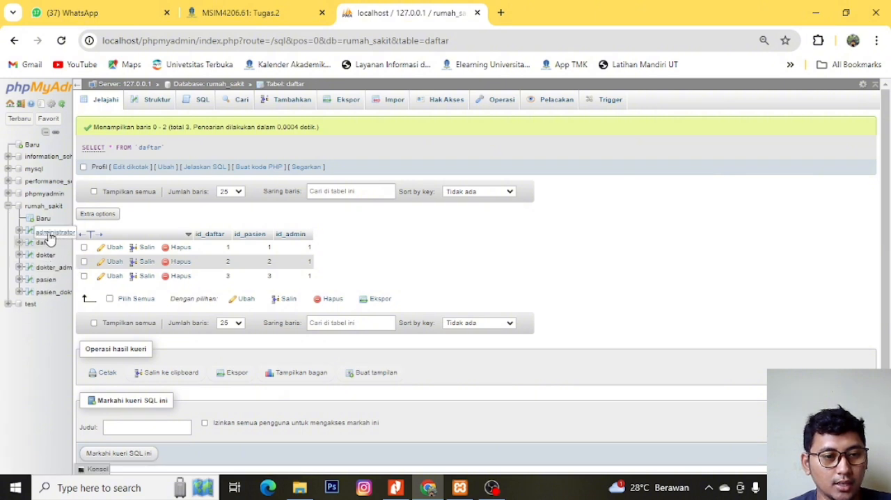
click(49, 236)
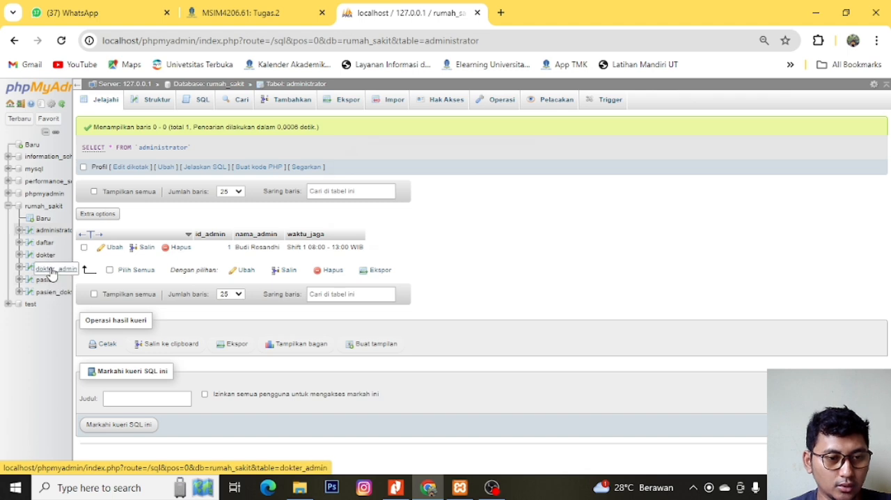
click(53, 272)
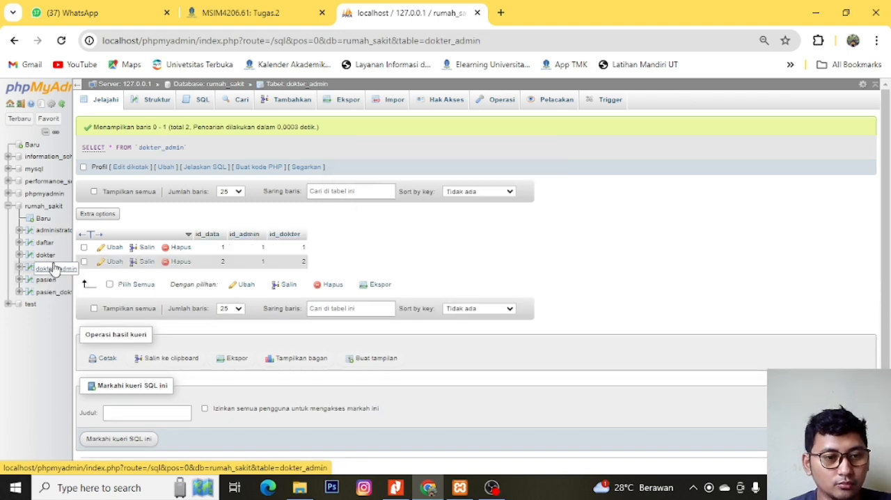
click(47, 281)
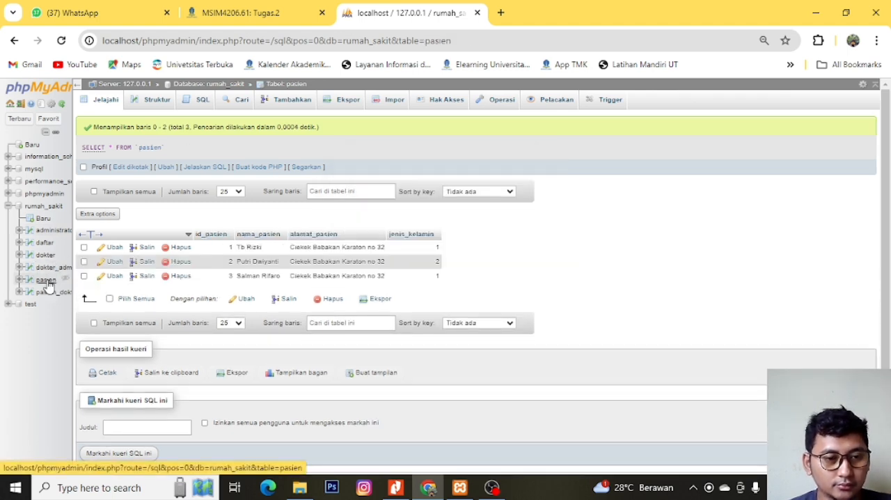
click(45, 256)
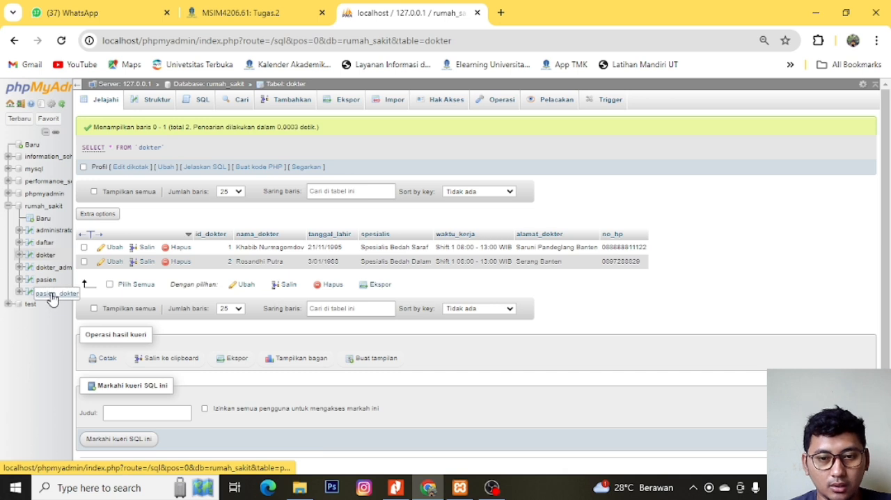
click(47, 292)
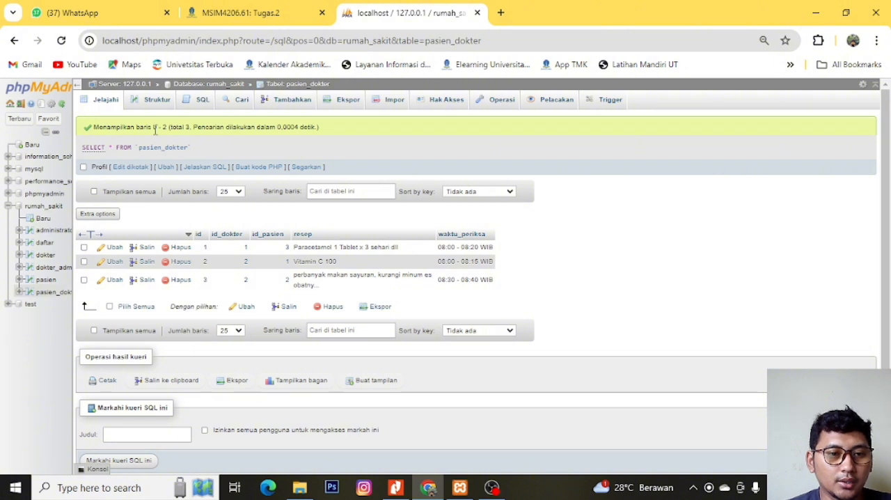
- Write the query "SELECT pasien_dokter;" in the SQL editor of the rumah_sakit database
click(46, 208)
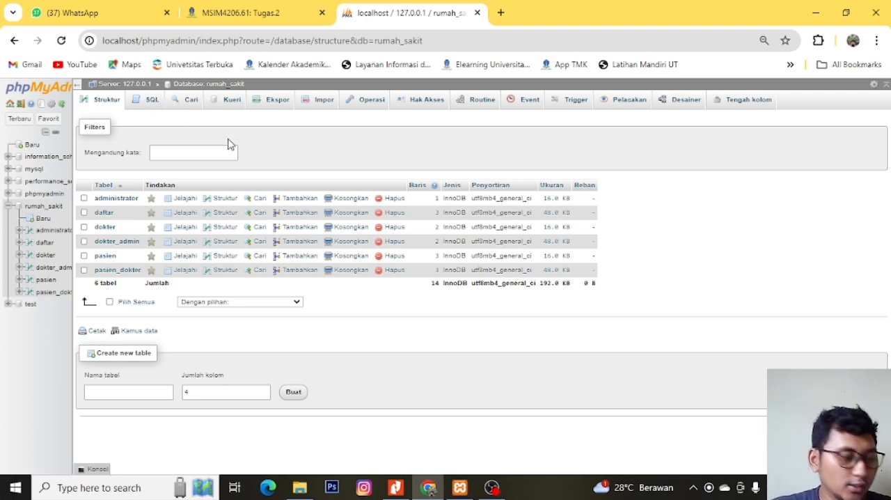
click(182, 150)
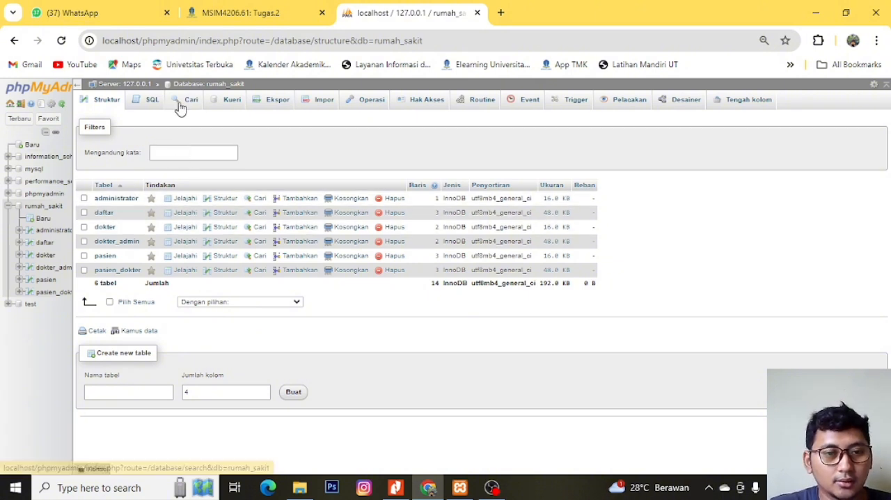
click(149, 101)
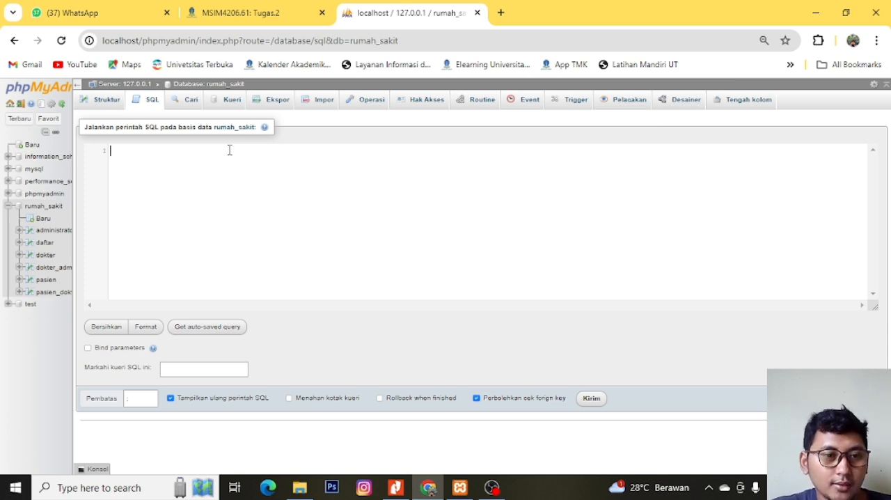
text(sele)
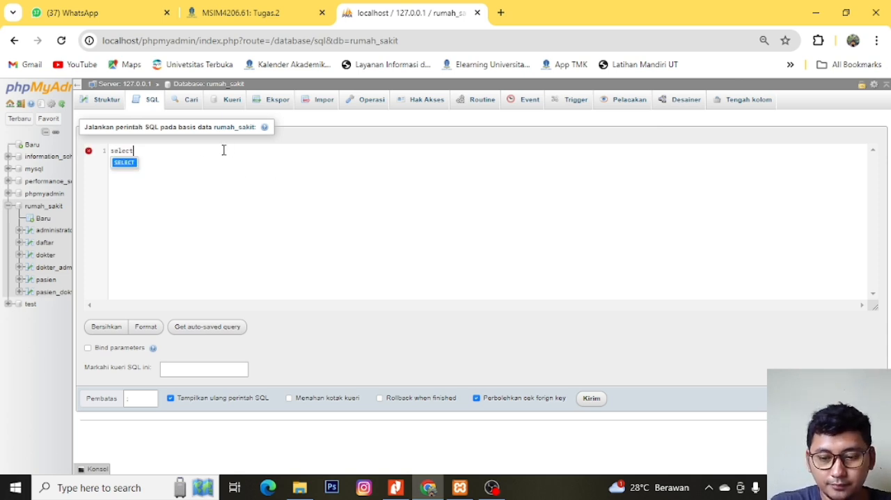
text(ct)
key(Return)
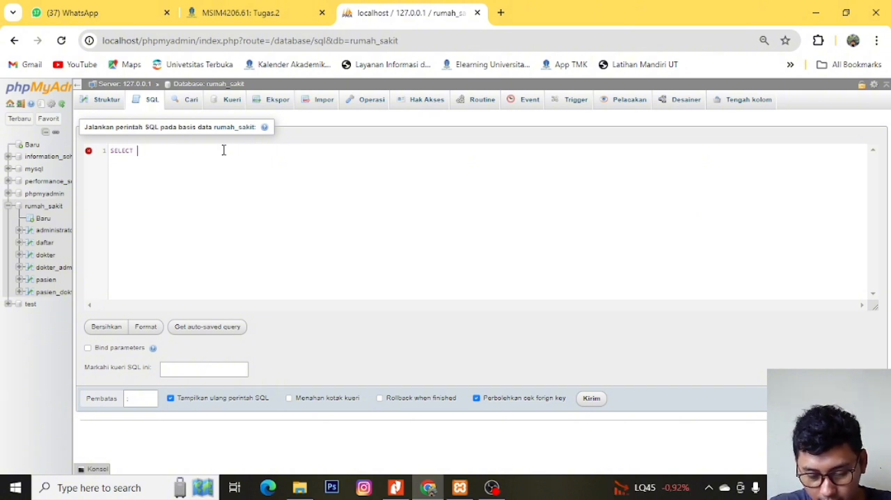
text(p)
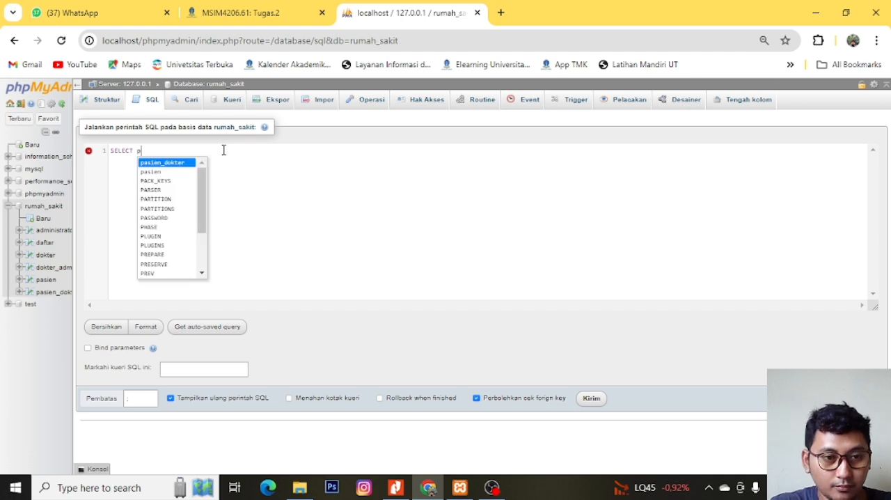
text(a)
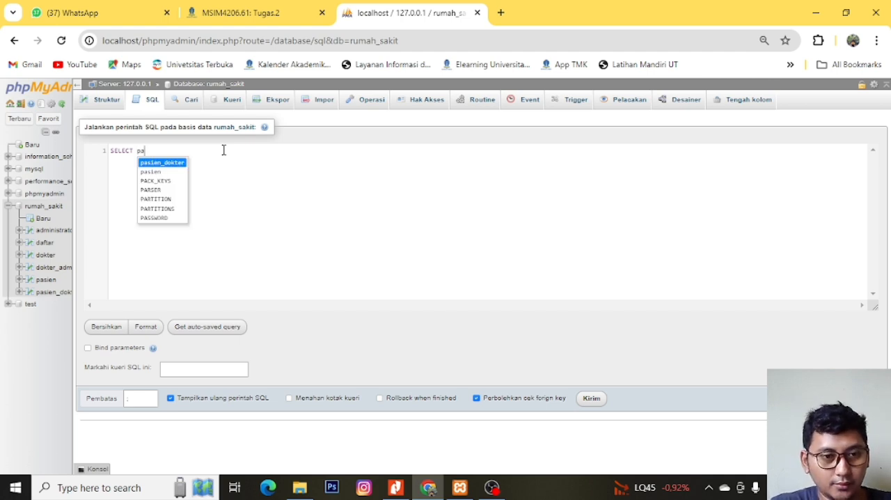
key(Down)
key(Down)
key(Up)
key(Up)
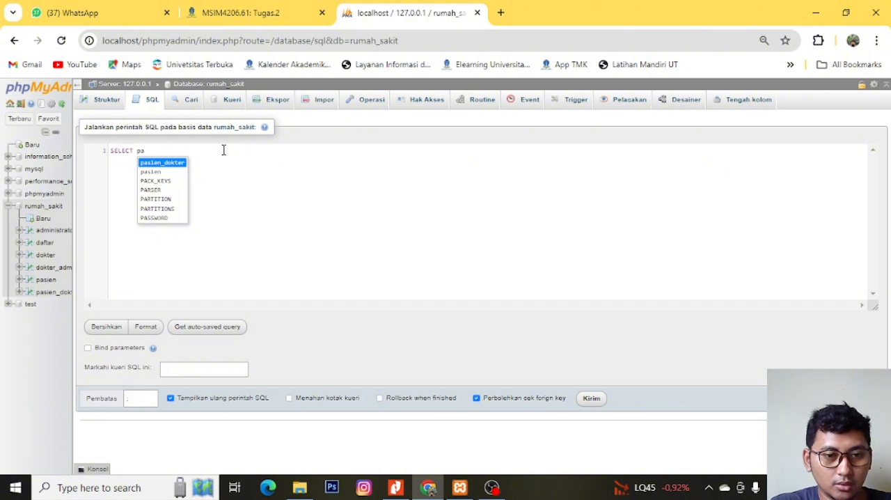
key(Return)
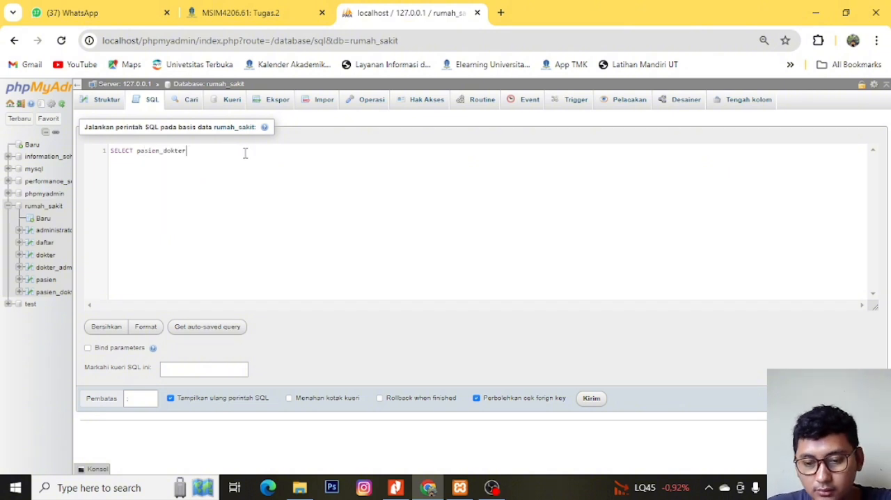
text(;)
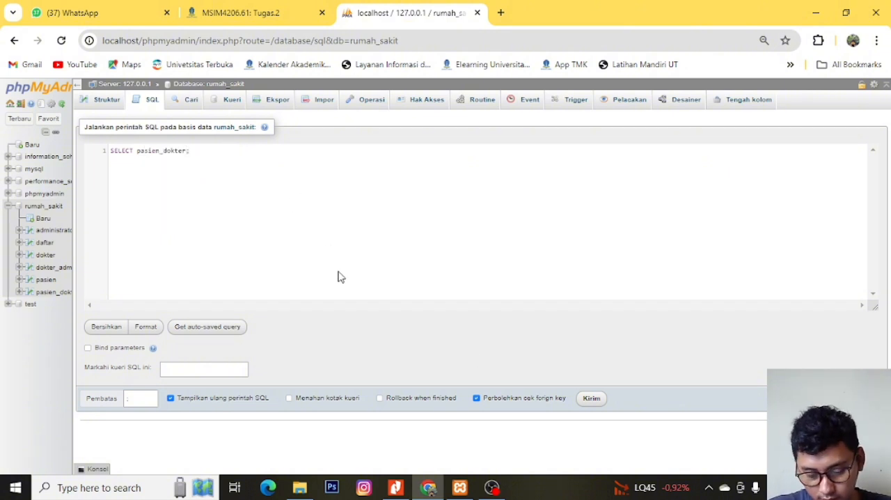
- Try to run the pasien_dokter query, first as written and again without its closing semicolon
click(591, 399)
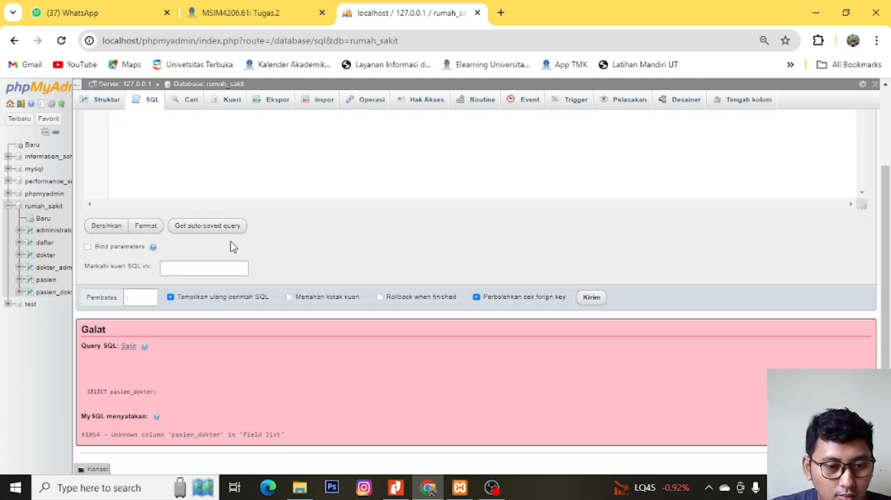
scroll(233, 247, up, 3)
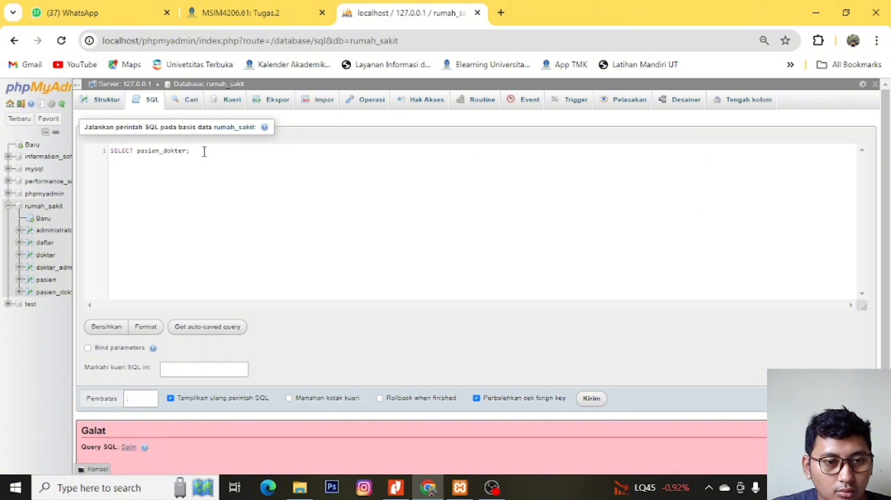
key(BackSpace)
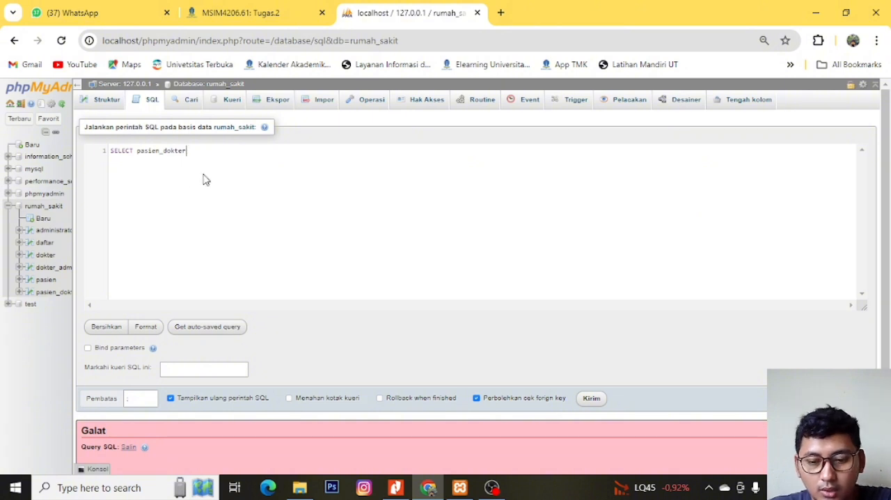
click(591, 398)
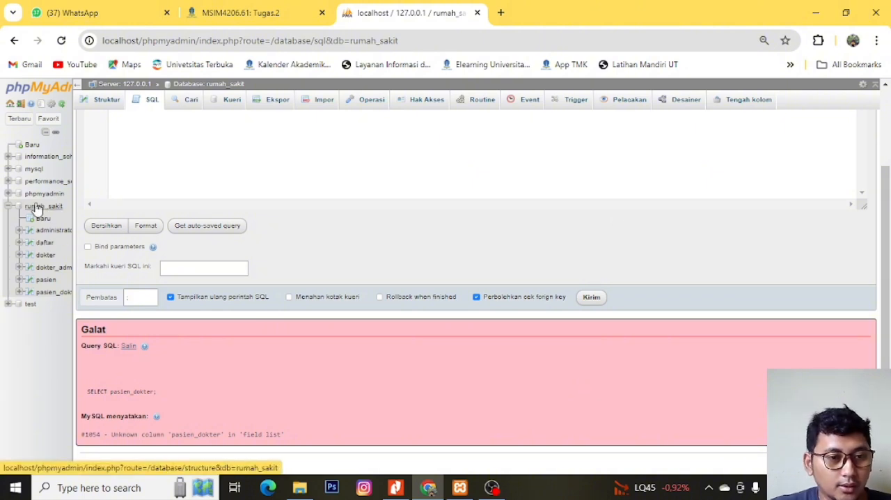
- Open the pasien table's default SQL query and remove the WHERE 1 condition after the table name
click(43, 280)
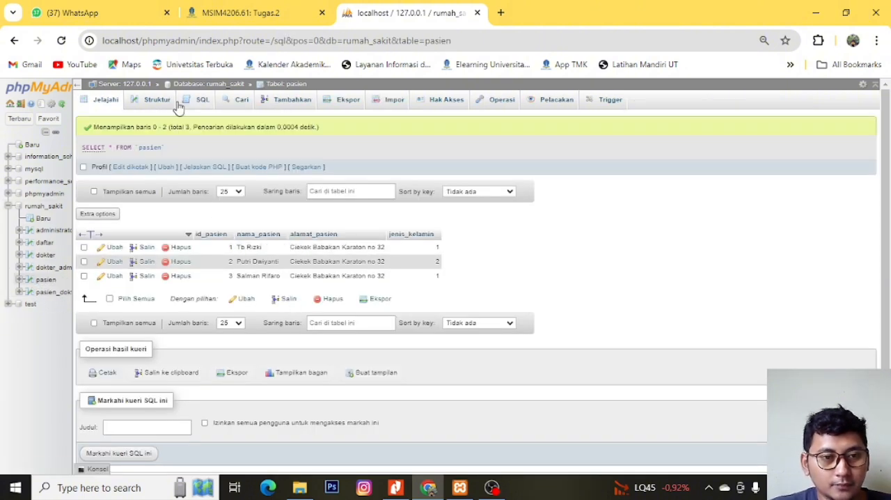
click(197, 100)
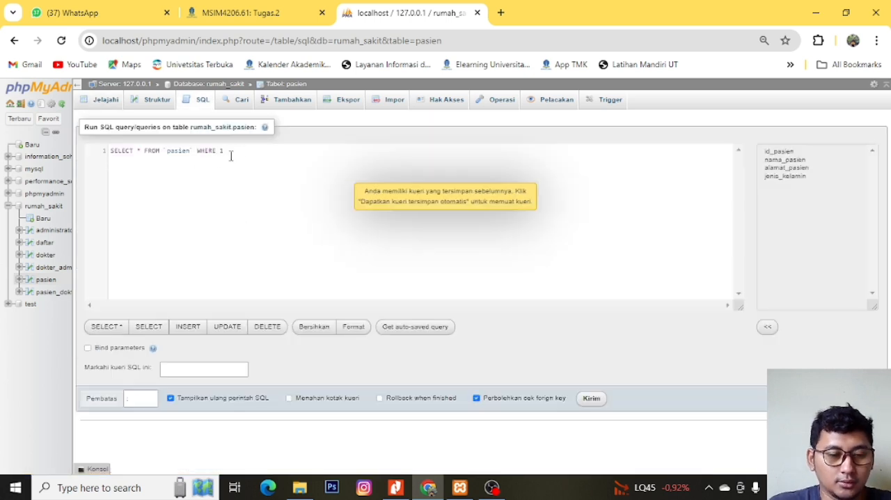
click(231, 156)
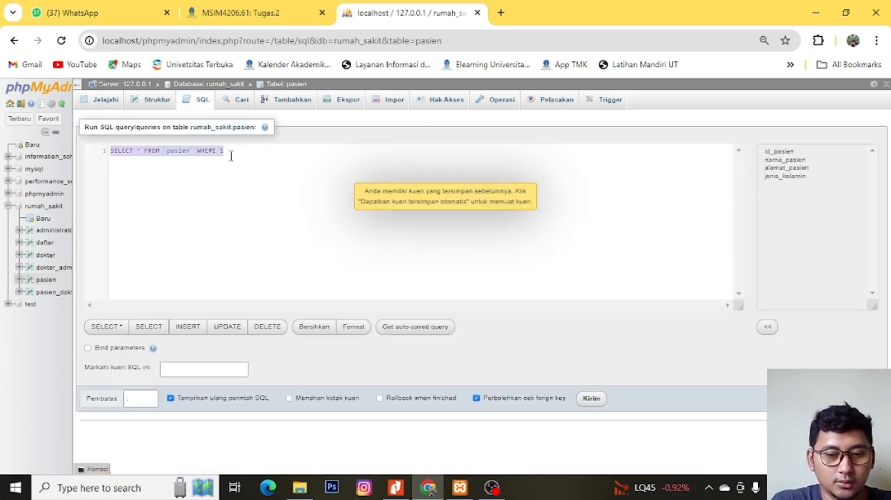
click(231, 156)
key(ctrl+shift+Left)
key(ctrl+shift+Left)
key(BackSpace)
key(BackSpace)
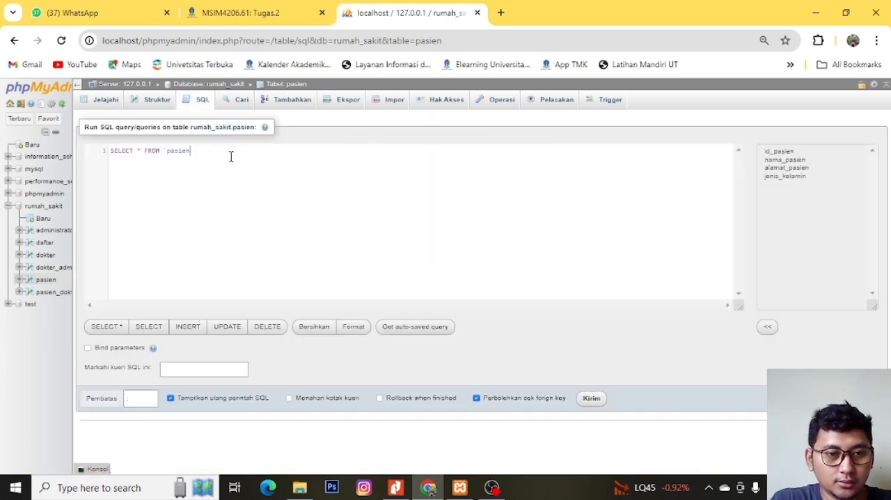
- Return to the rumah_sakit database's saved query and insert FROM between SELECT and pasien_dokter
click(44, 206)
click(500, 141)
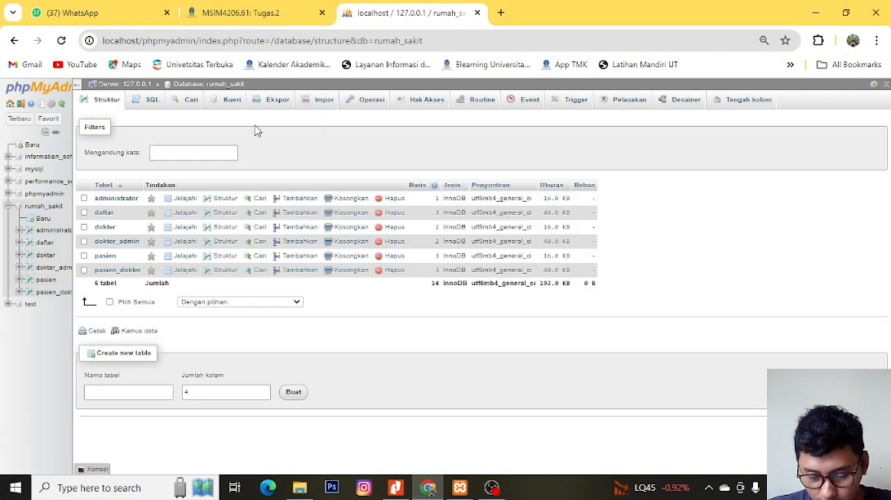
click(149, 101)
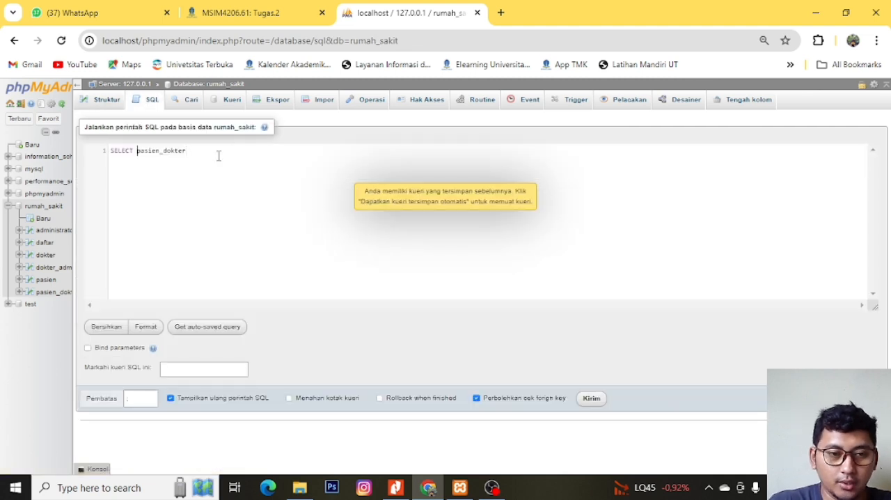
text(FROM)
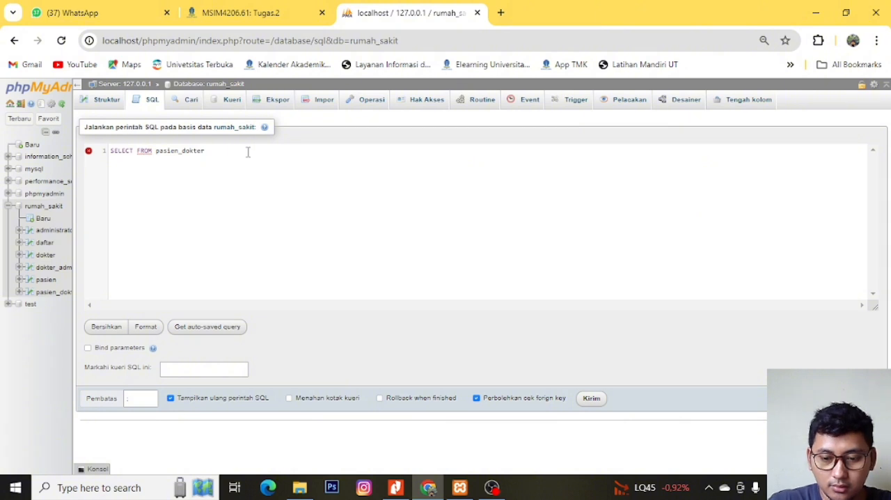
- Replace pasien_dokter with the pasien table in the query so it reads "SELECT FROM pasien;"
key(ctrl+shift+Left)
text(p)
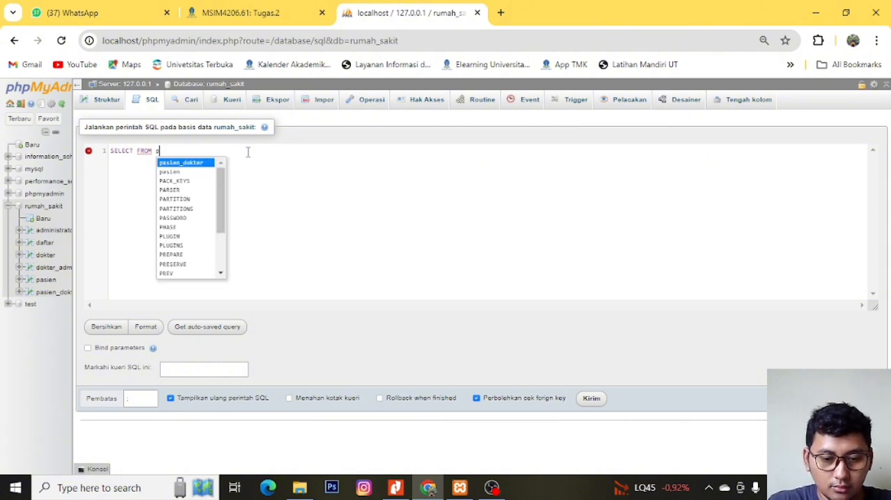
text(aie)
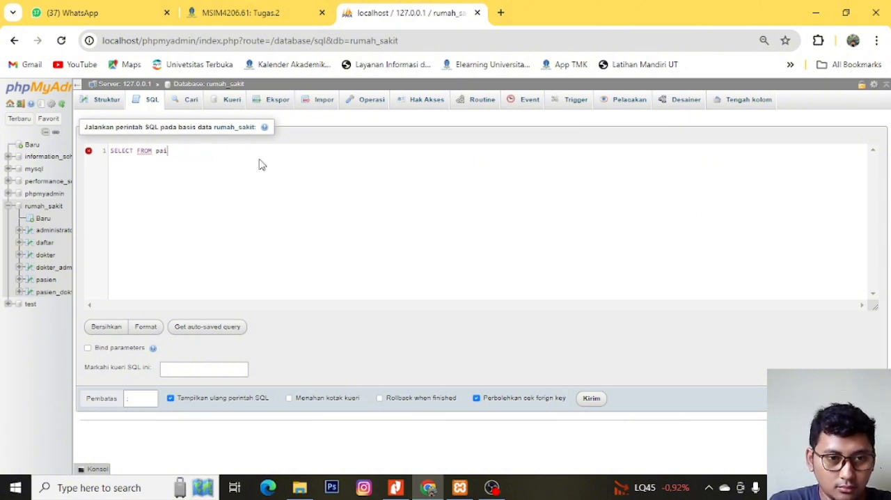
key(BackSpace)
key(BackSpace)
text(asien)
key(Down)
key(Return)
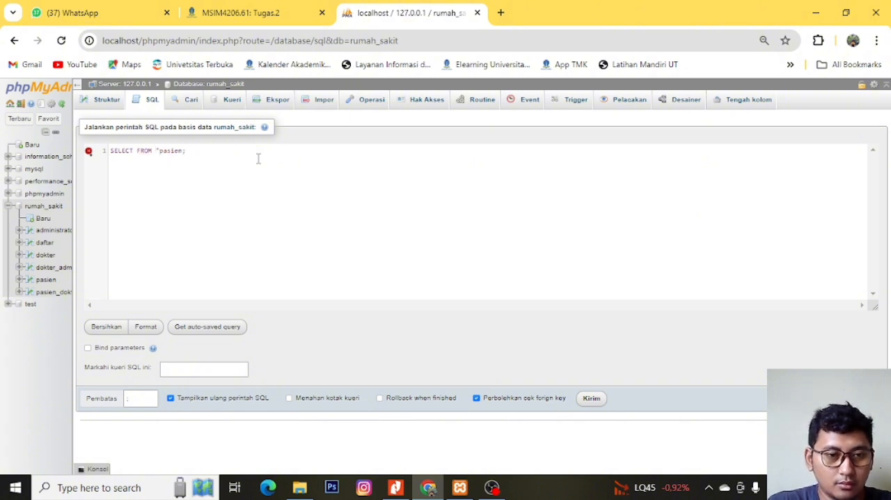
- Add the nama_pasien column after SELECT and run the query "SELECT nama_pasien FROM pasien;"
mouse_move(91, 159)
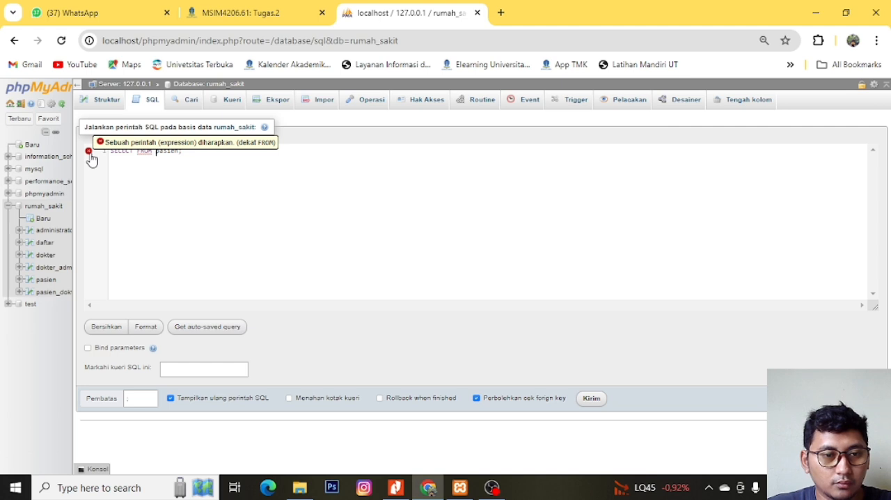
click(135, 152)
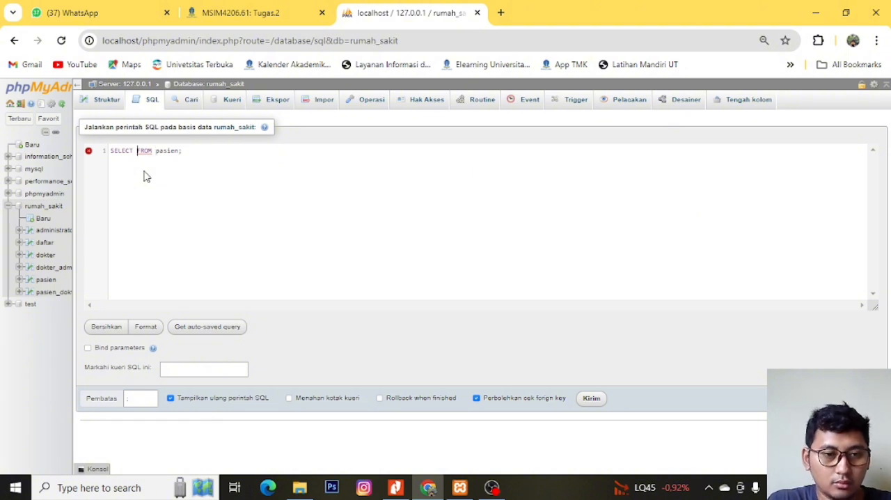
text(nama_pasien)
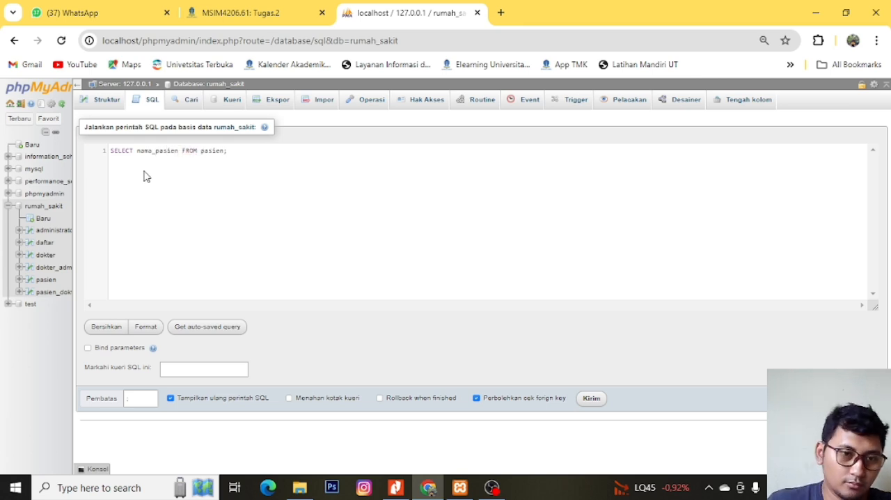
click(597, 401)
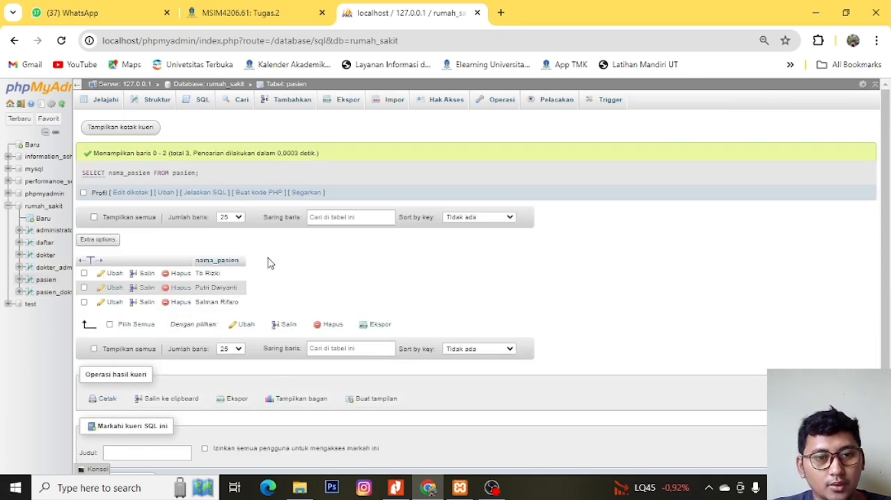
- Reopen the rumah_sakit database's saved query and run "SELECT nama_pasien FROM pasien;" again
click(198, 99)
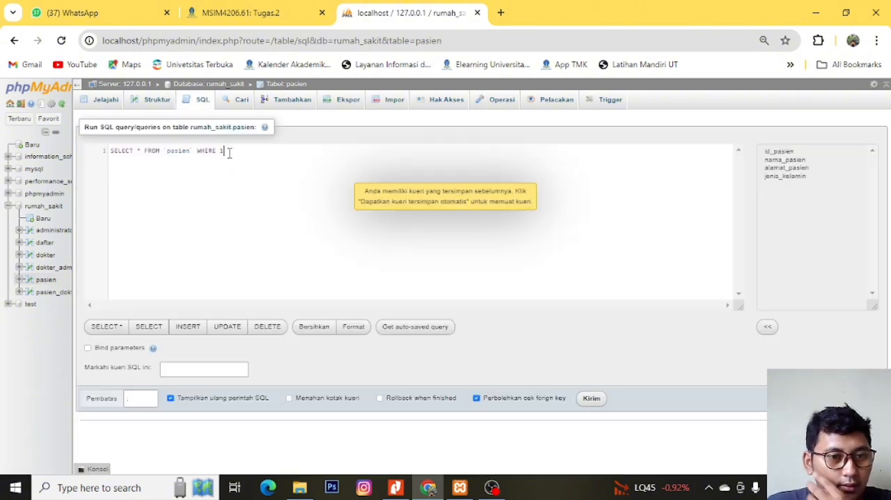
click(40, 207)
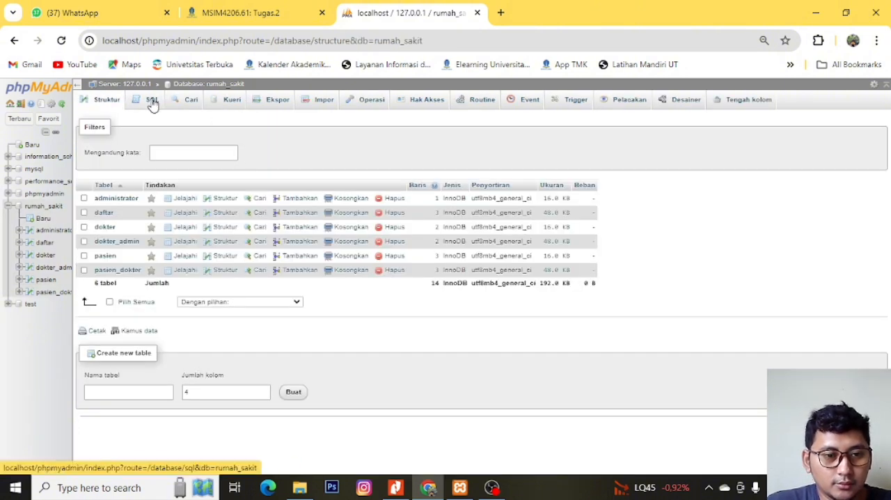
click(154, 101)
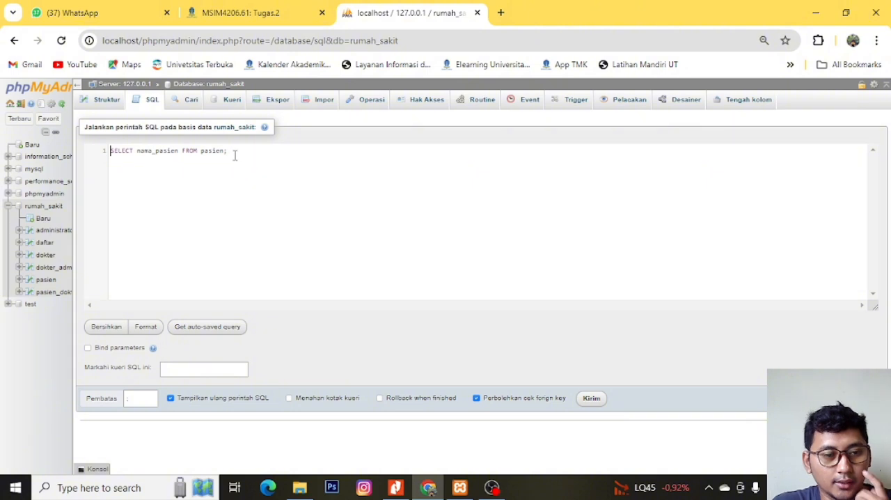
click(591, 398)
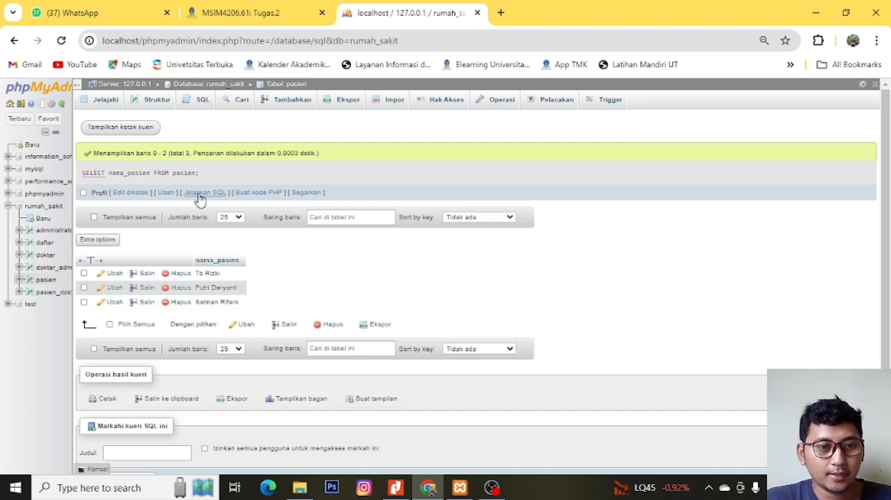
- Return to the rumah_sakit database's saved query and add the alamat_pasien column after nama_pasien
click(197, 111)
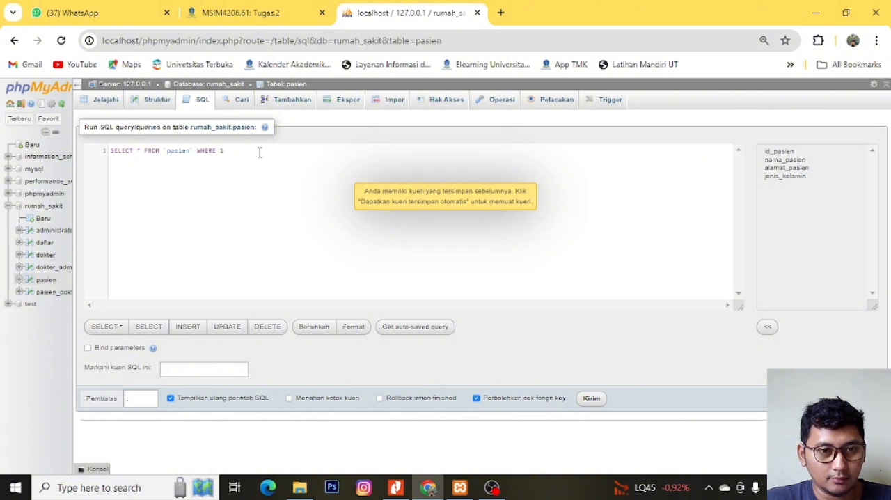
click(49, 206)
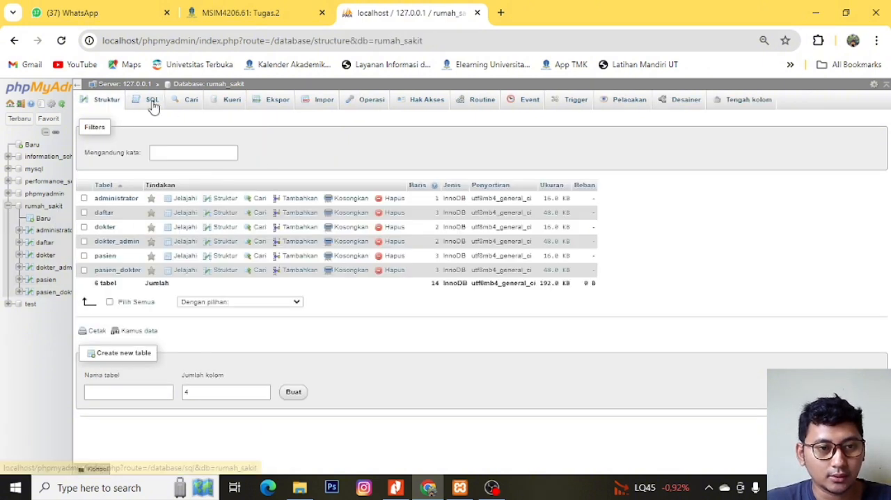
click(152, 99)
click(262, 164)
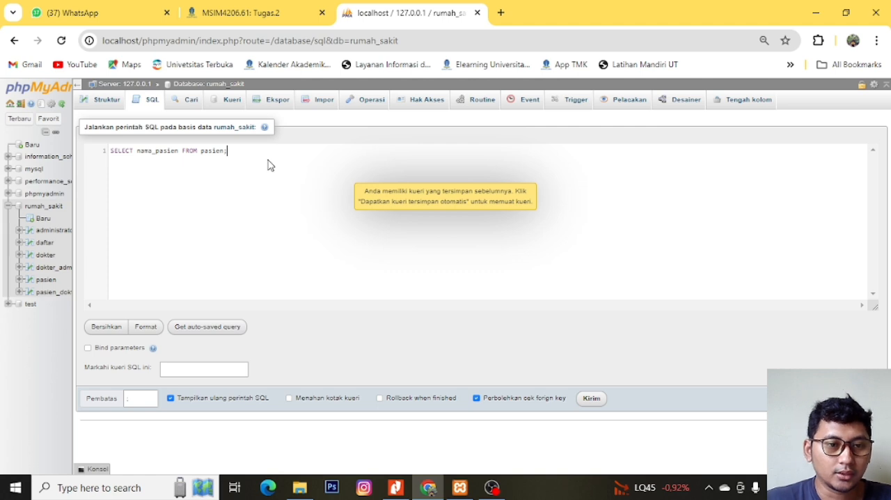
key(ctrl+Left)
key(ctrl+Left)
key(ctrl+Left)
key(ctrl+Left)
key(ctrl+Right)
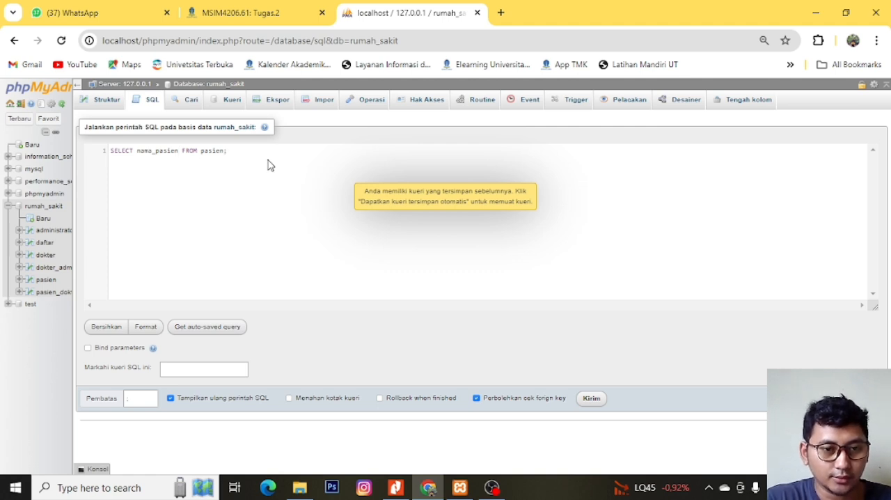
text(, )
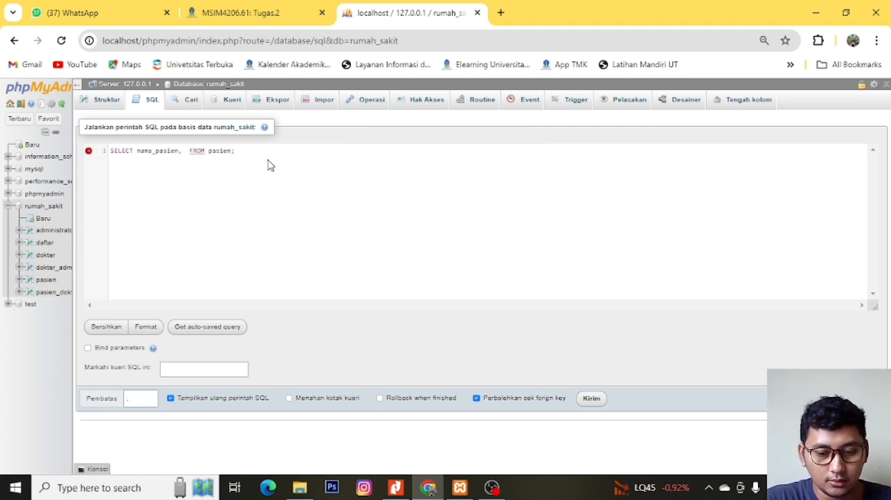
text(alamat_pasi)
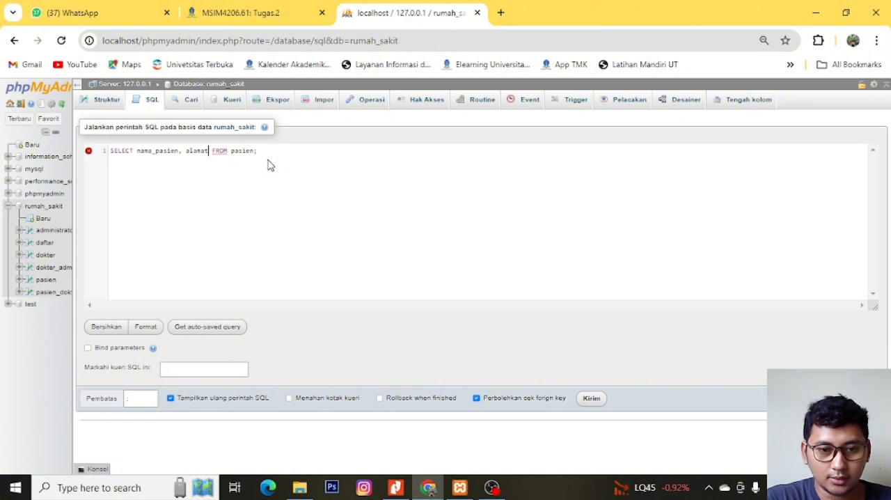
text(en, )
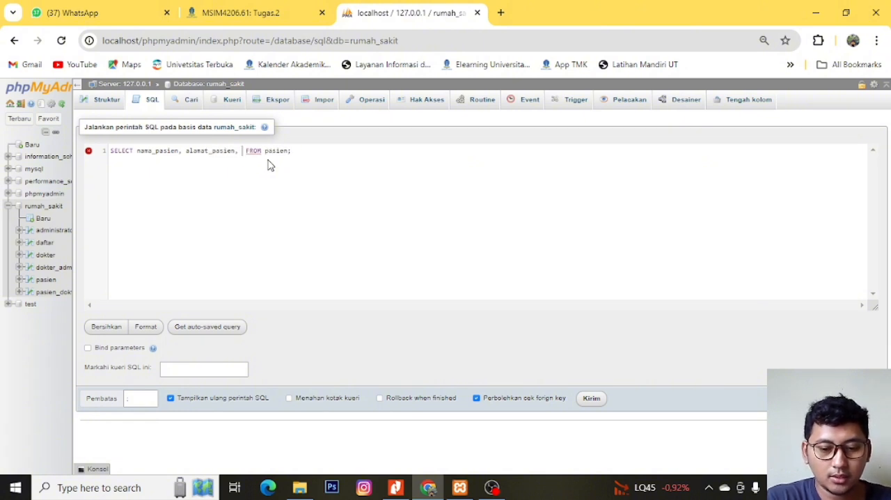
text(jenis_)
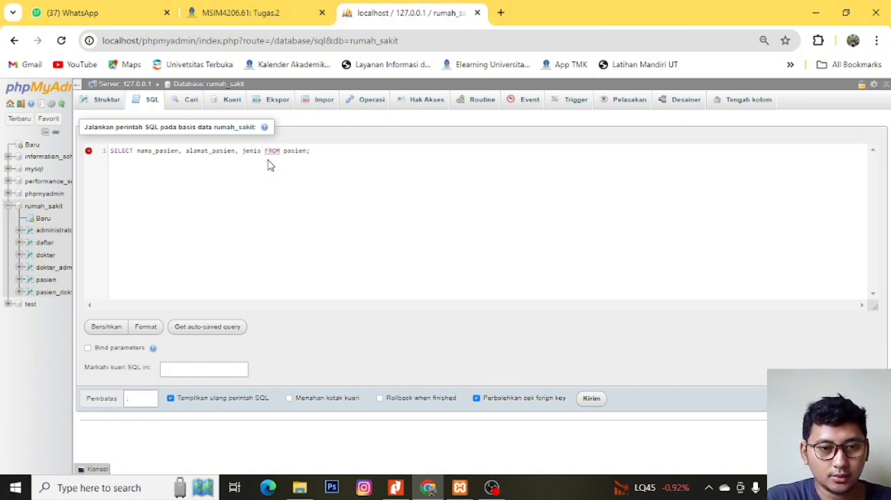
text(kelami)
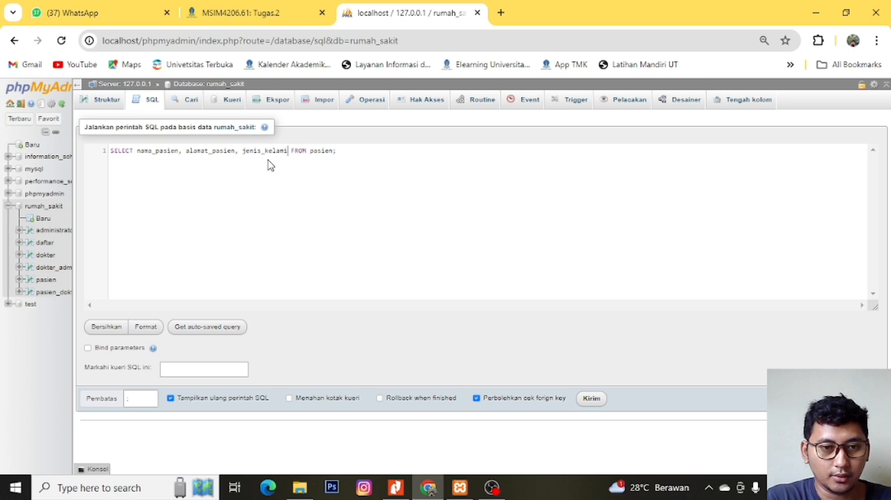
double_click(269, 164)
key(BackSpace)
key(BackSpace)
key(BackSpace)
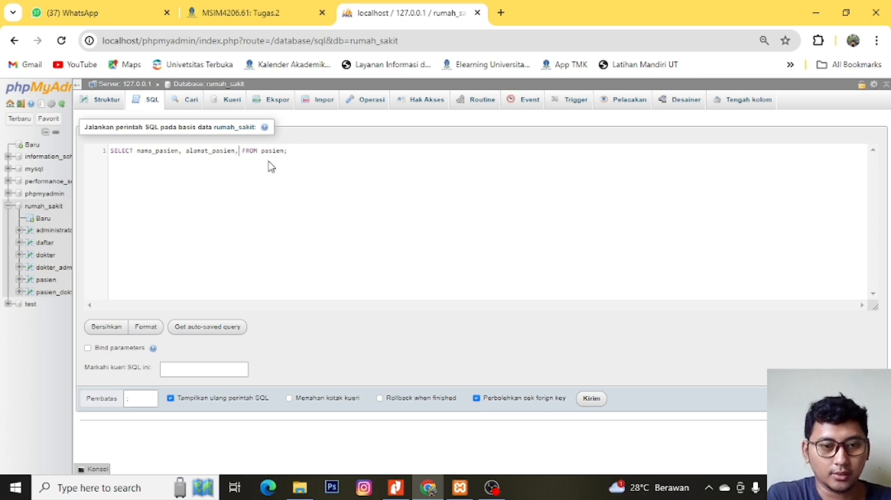
- Run the query "SELECT nama_pasien, alamat_pasien FROM pasien;"
click(592, 398)
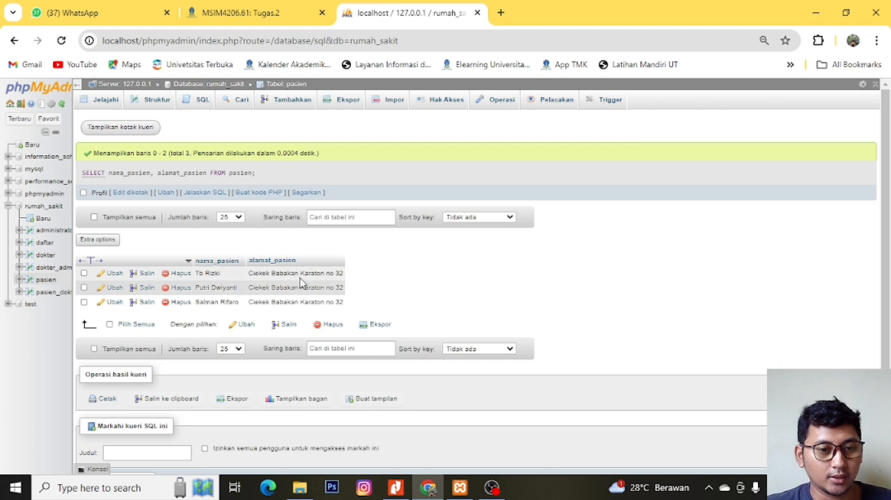
- Reopen the rumah_sakit database's saved query and replace the alamat_pasien column with jenis-kelamin
click(43, 207)
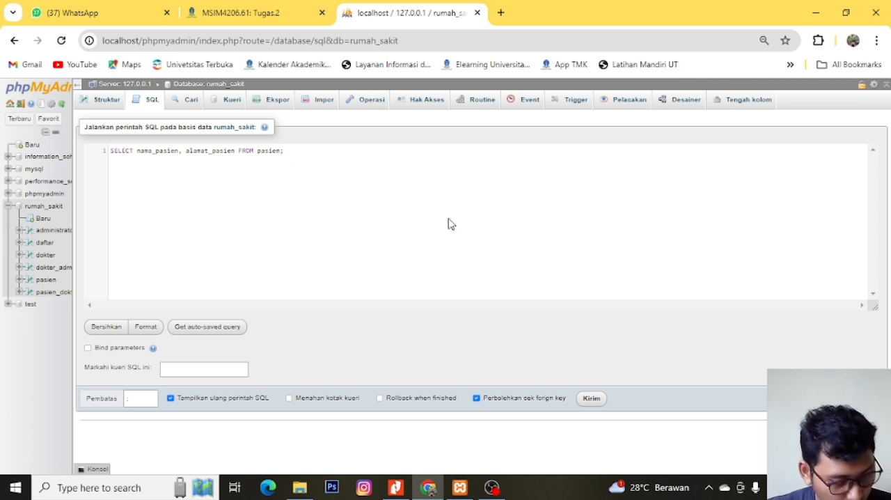
click(295, 151)
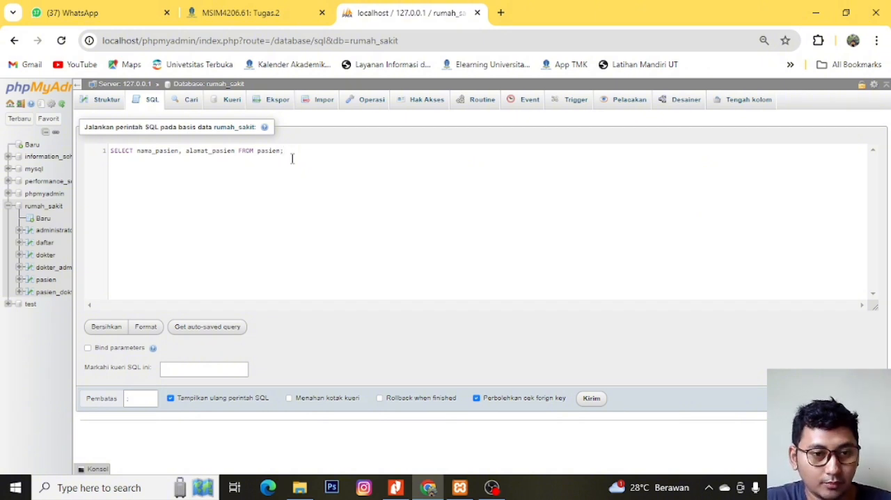
key(ctrl+Left)
key(ctrl+Left)
key(ctrl+Left)
key(ctrl+shift+Left)
key(Right)
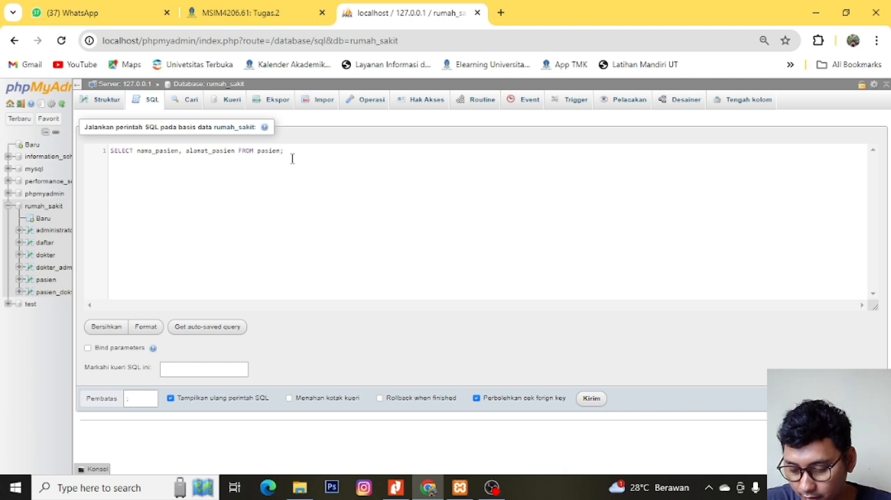
key(ctrl+Left)
key(ctrl+shift+Right)
text(jenis)
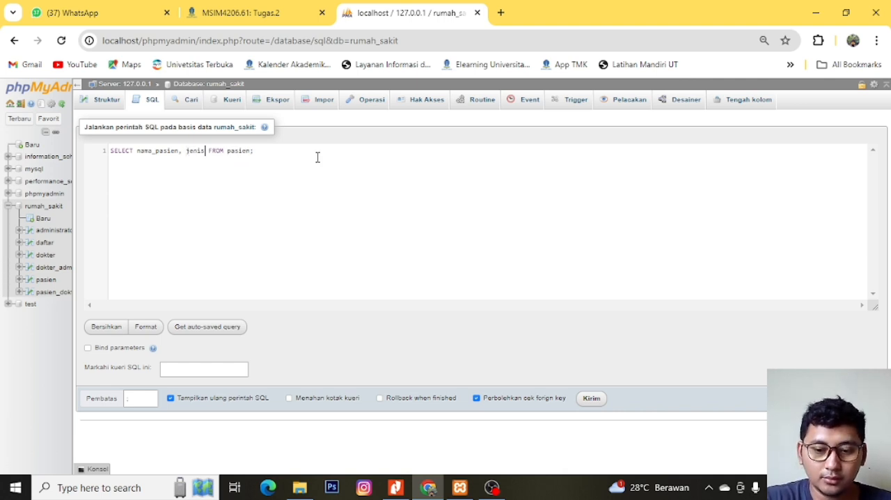
text(-kelamin)
- Add a WHERE condition after the pasien table that compares jenis_kelamin with the value 1
key(Right)
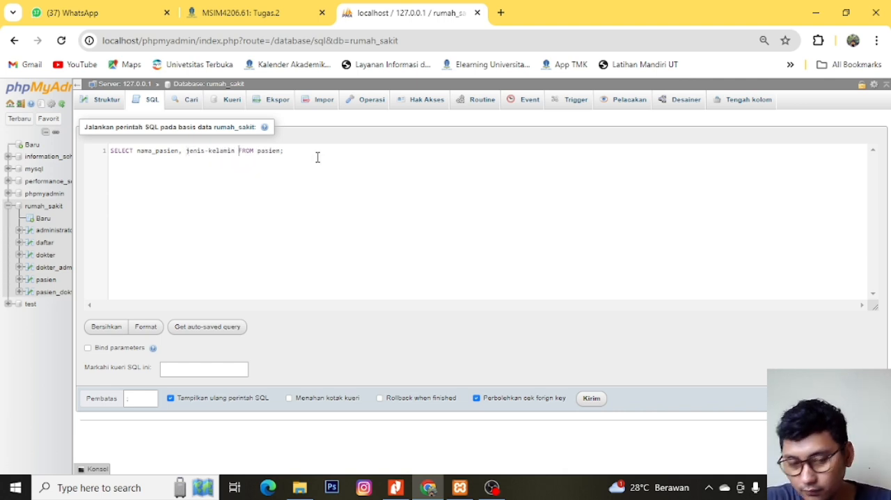
key(Right)
key(Right)
key(Right)
key(Right)
key(Right)
key(Right)
key(Right)
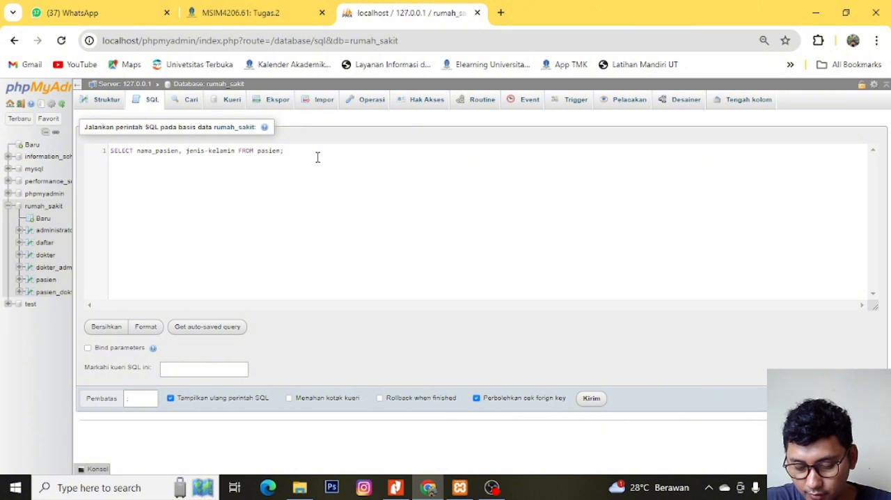
key(Delete)
text(WHERE)
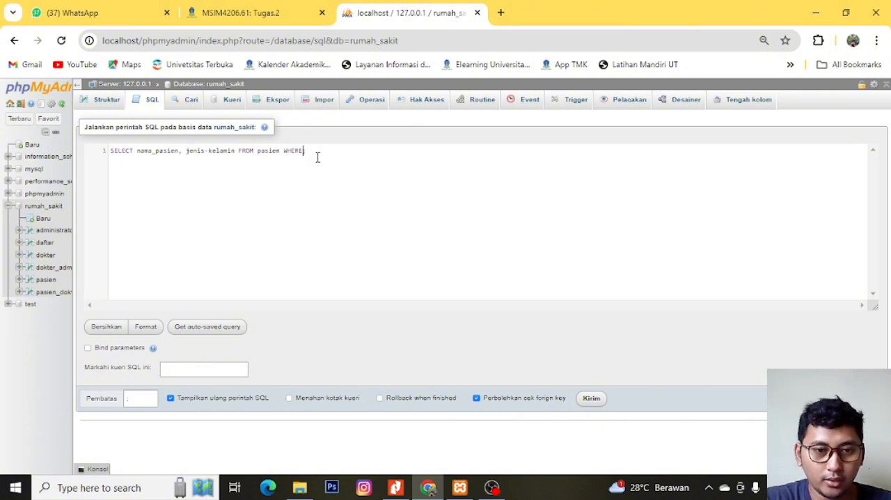
text( jenis)
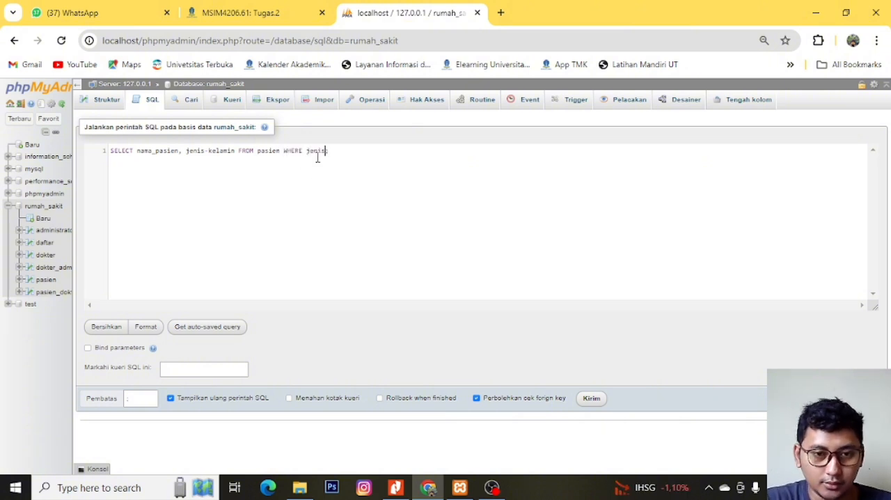
text(_kelamin)
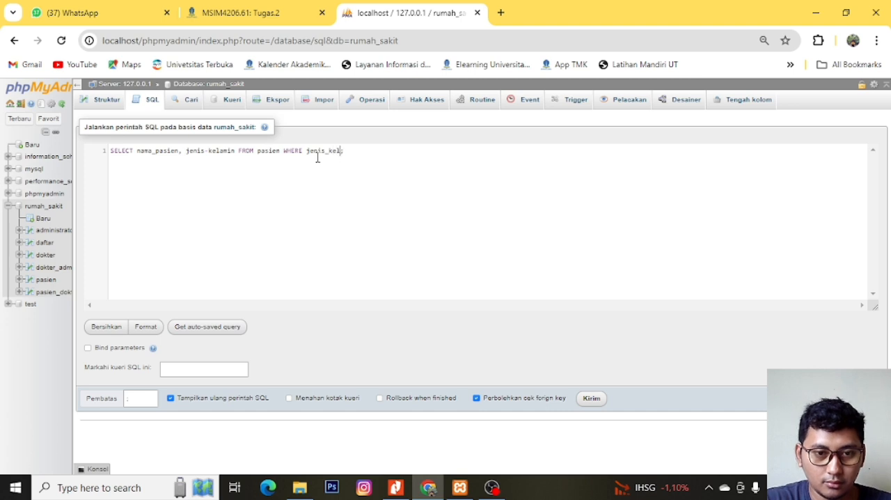
text(=)
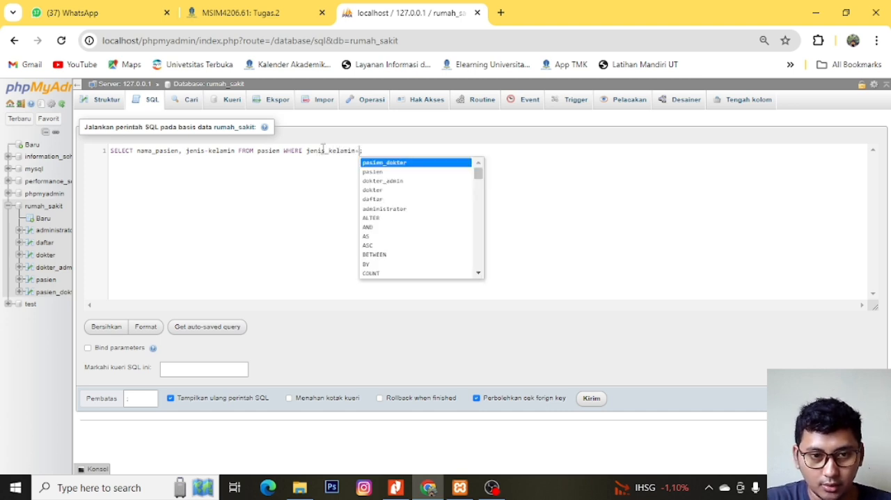
text("1")
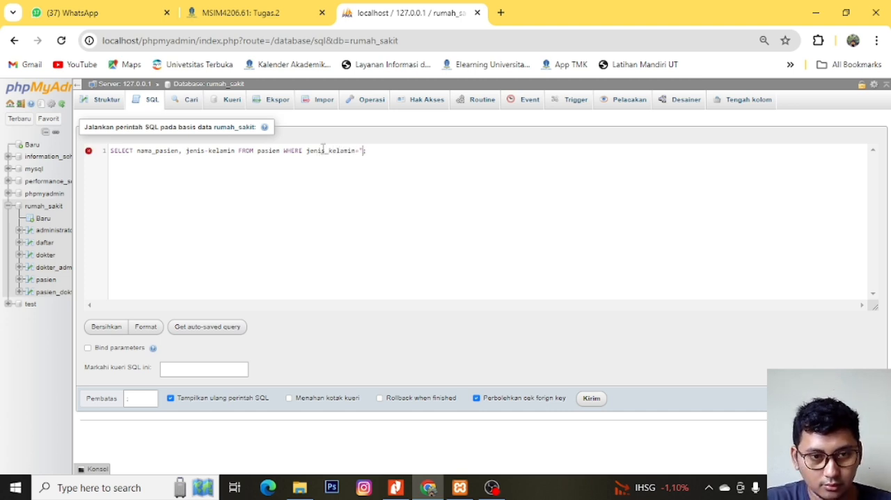
- Rewrite the condition as jenis_kelamin = '1' with single quotes, remove the stray closing parenthesis, and run the query
key(Left)
key(Left)
key(Left)
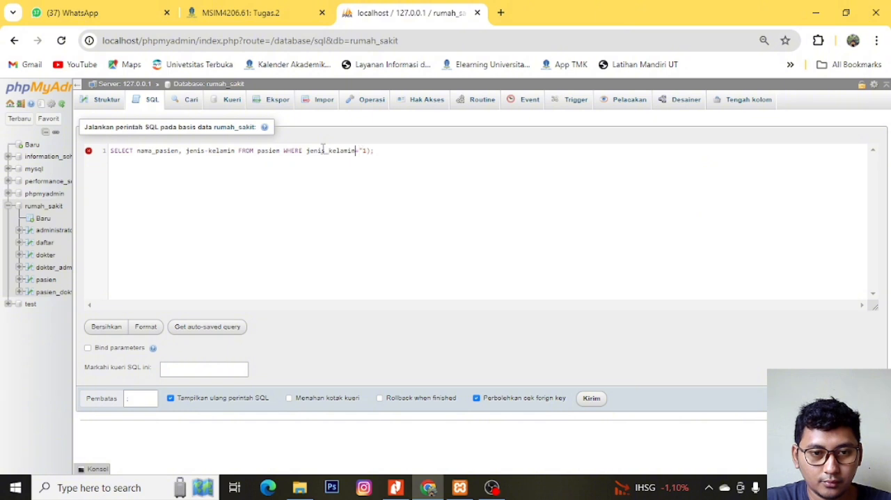
key(Left)
key(Right)
key(Right)
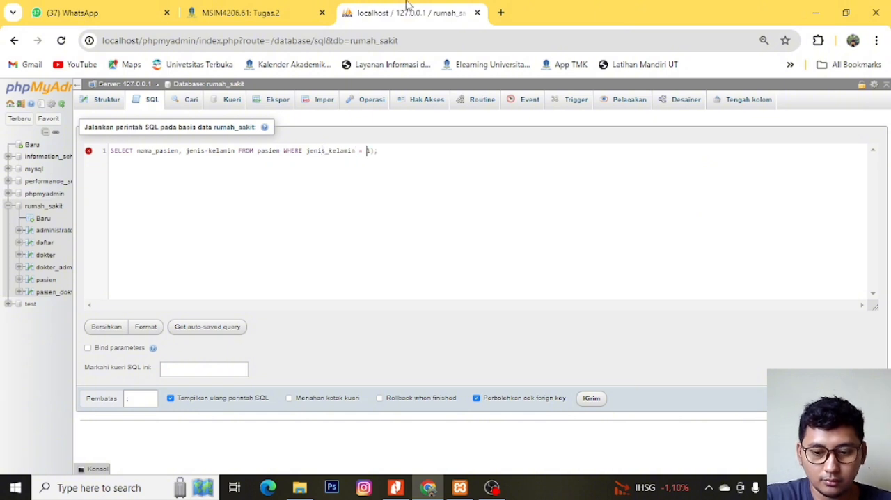
text('1)
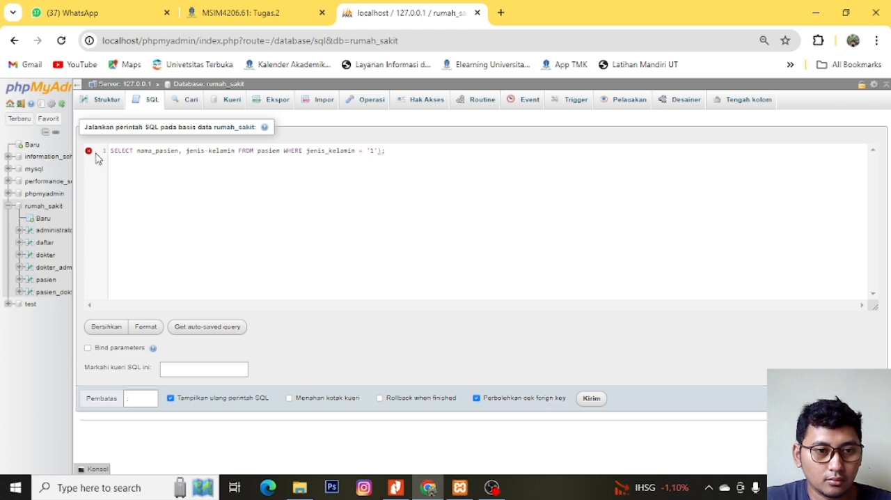
mouse_move(87, 152)
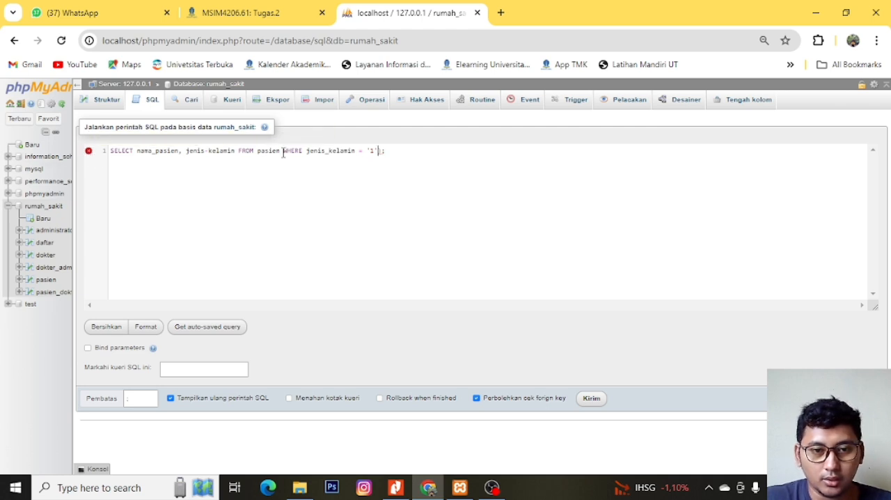
key(BackSpace)
key(Home)
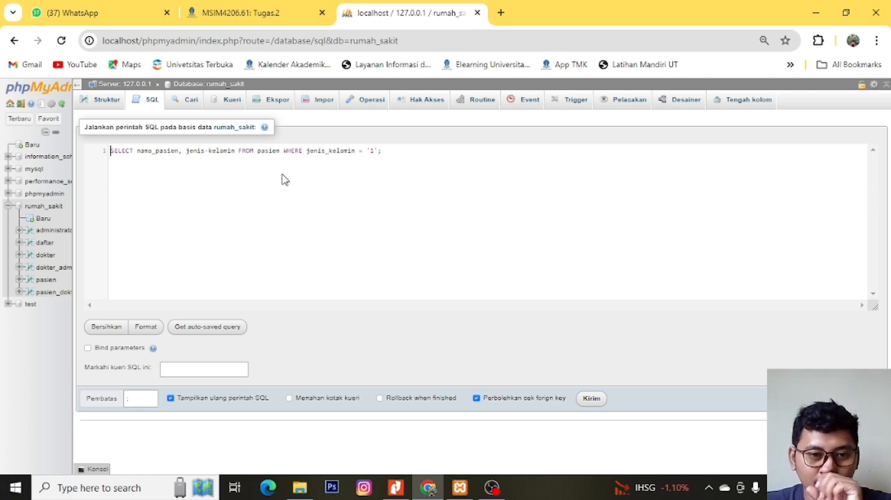
click(591, 398)
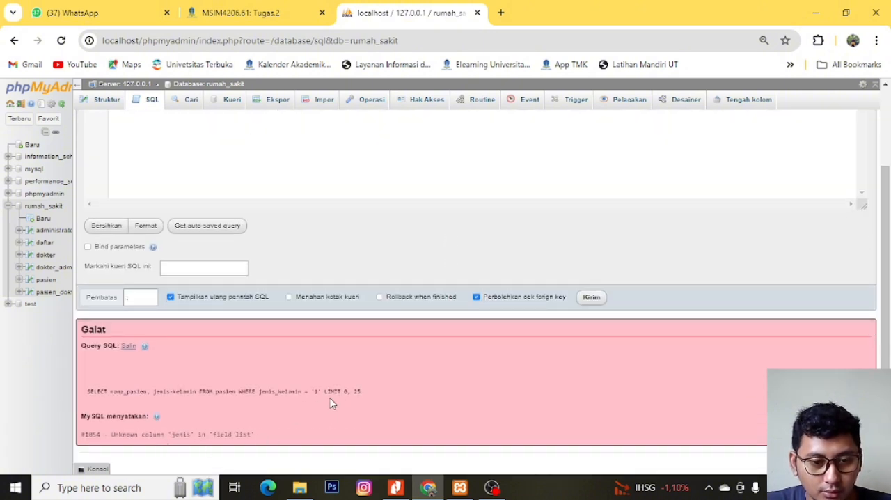
- Rewrite the WHERE condition as jenis_kelamin="1" with double quotes and no spaces around the equals sign, and run the query
scroll(315, 404, up, 2)
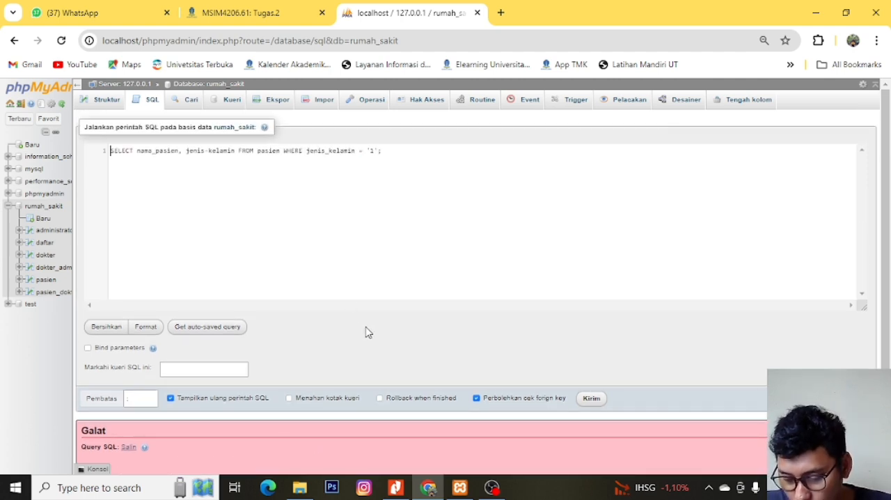
click(359, 152)
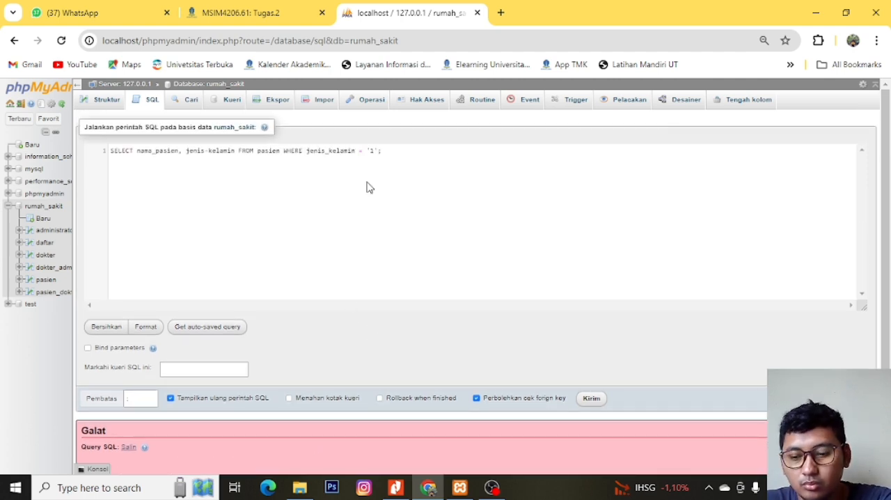
key(BackSpace)
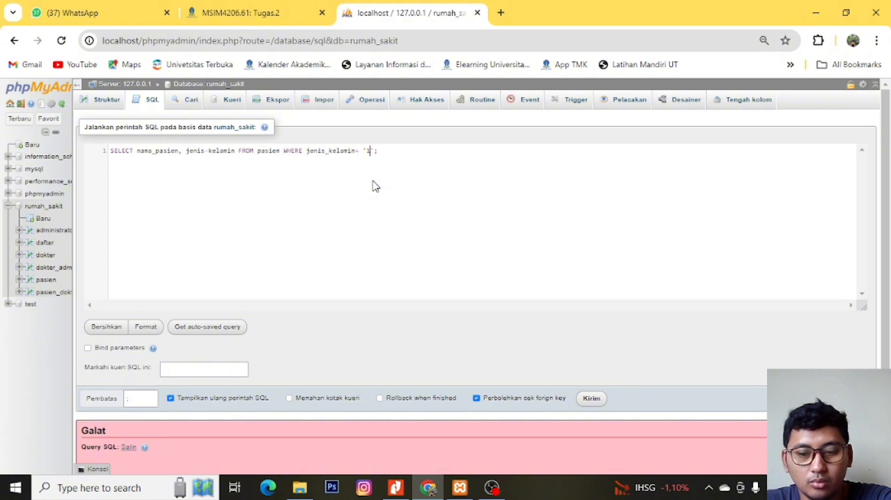
key(Right)
key(BackSpace)
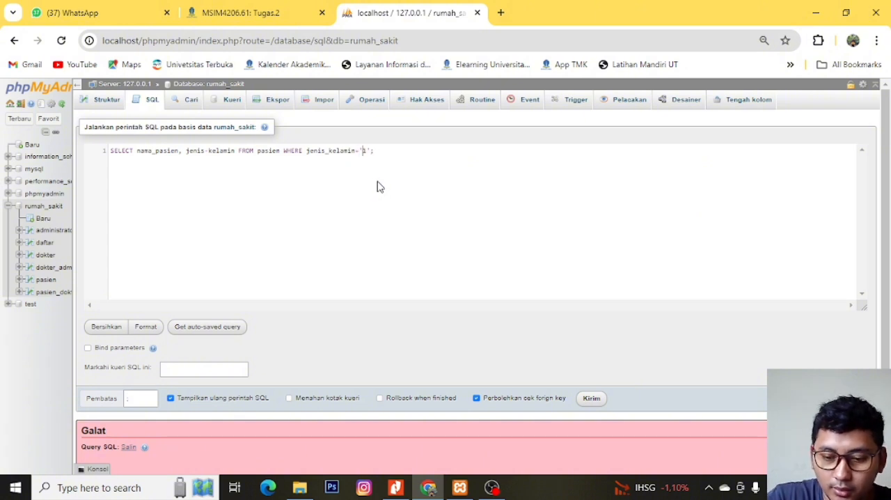
key(BackSpace)
text(")
key(Right)
key(Right)
key(BackSpace)
text(")
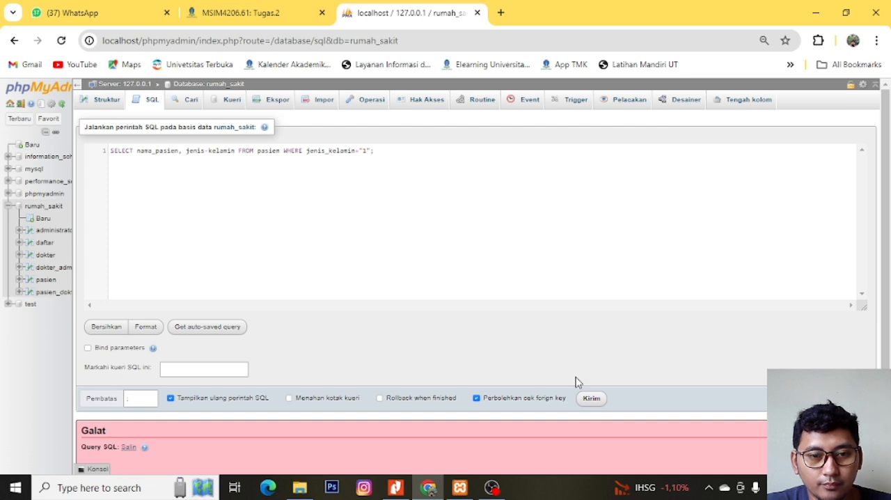
click(591, 399)
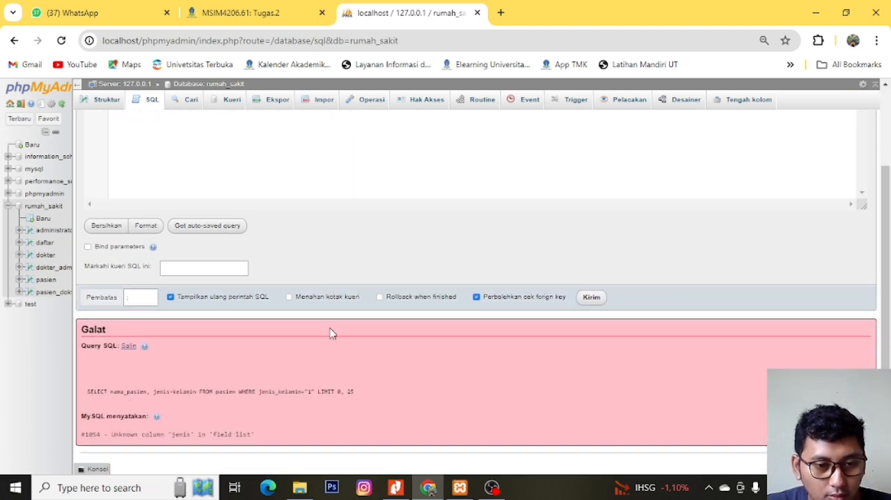
- Correct the second selected column from jenis-kelamin to jenis_kelamin and run the query again
scroll(331, 333, up, 2)
click(208, 151)
key(BackSpace)
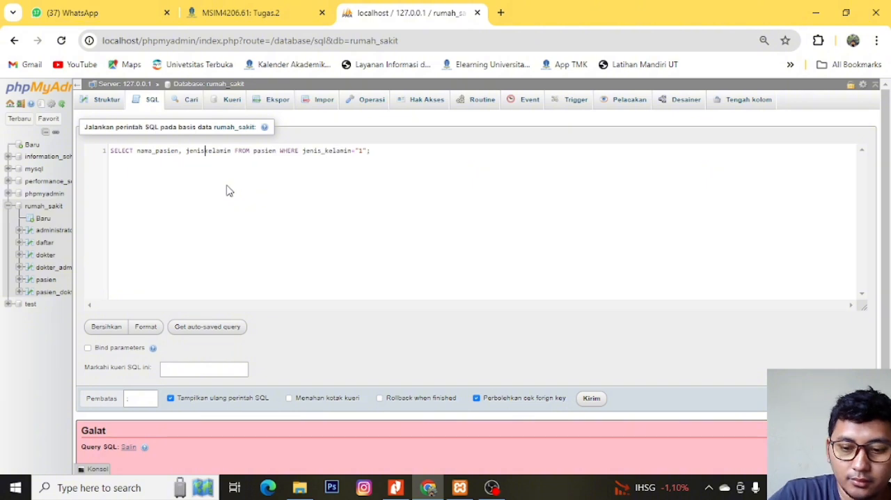
text(-)
click(591, 399)
click(593, 336)
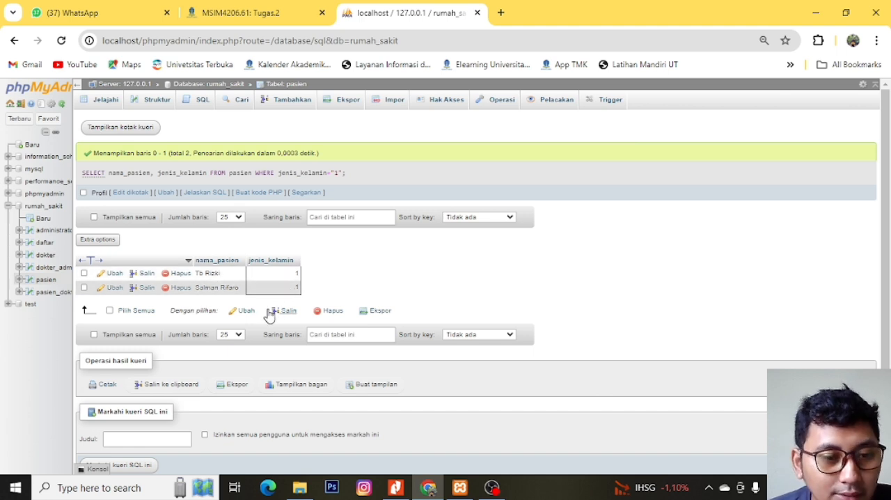
- Reopen the rumah_sakit database's SQL query and delete everything after the SELECT keyword
click(44, 208)
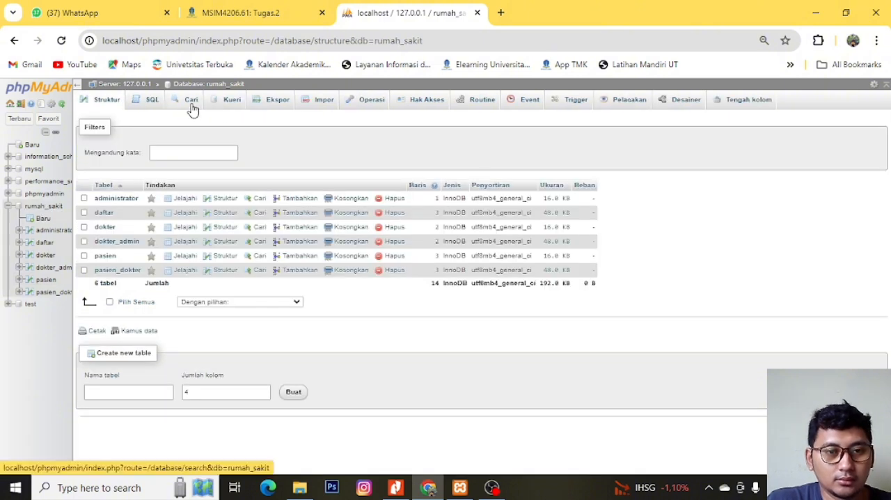
click(149, 102)
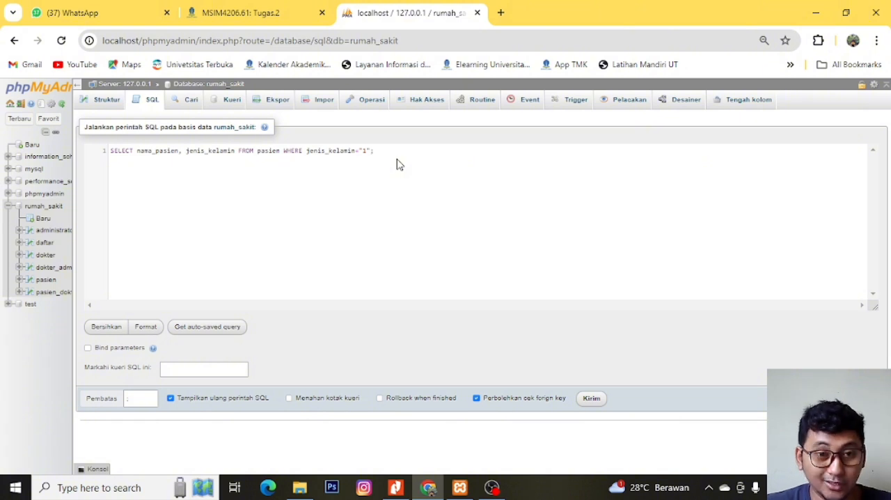
key(ctrl+Left)
key(ctrl+Left)
key(ctrl+Left)
key(ctrl+Left)
key(ctrl+Left)
key(ctrl+Left)
key(ctrl+Left)
key(ctrl+Left)
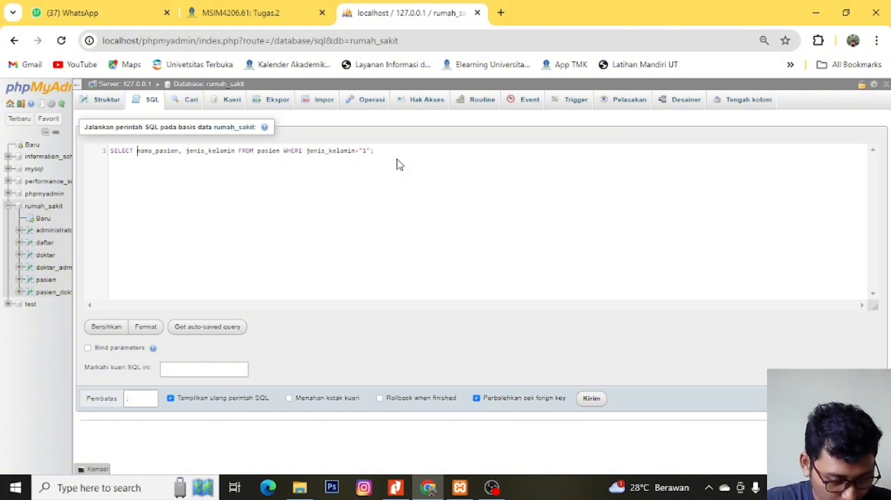
key(ctrl+shift+Right)
key(ctrl+shift+Right)
key(ctrl+shift+Right)
key(ctrl+shift+Right)
key(ctrl+shift+Right)
key(ctrl+shift+Right)
key(ctrl+shift+Right)
key(ctrl+shift+Right)
key(ctrl+shift+Right)
key(ctrl+shift+Right)
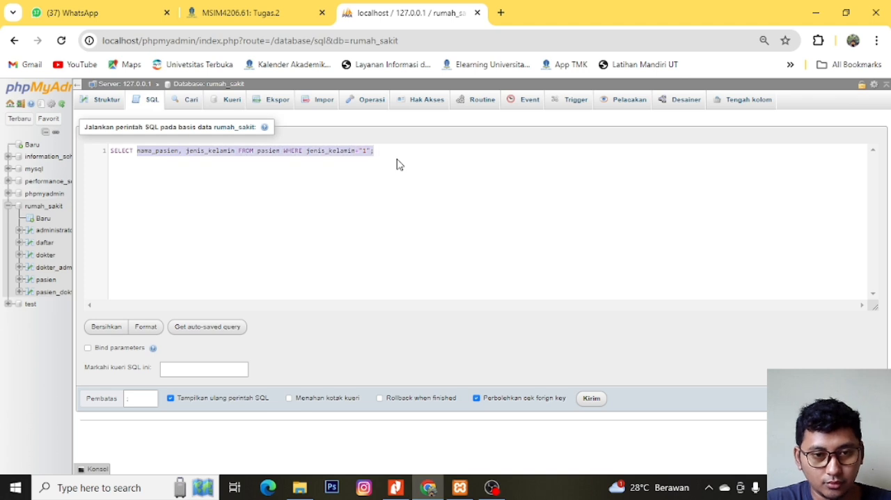
key(BackSpace)
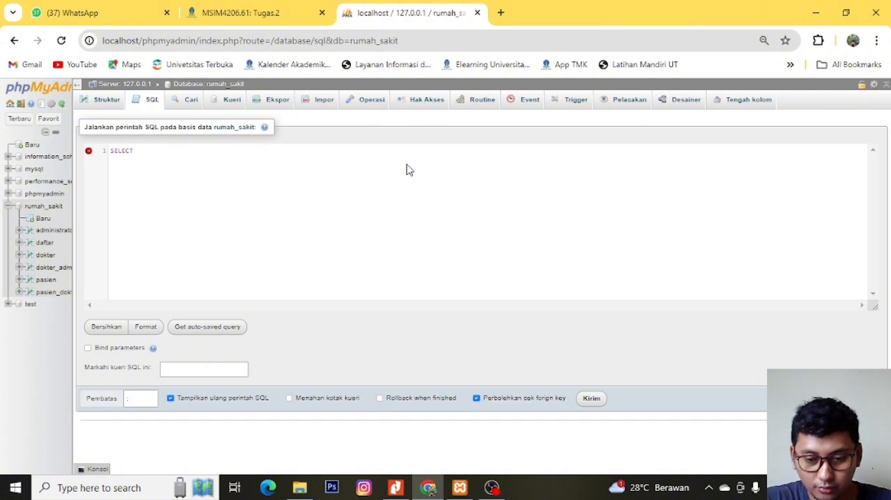
- List p. nama_pasien and pd. waktu_periksa as the first columns of the SELECT statement
text(p. n)
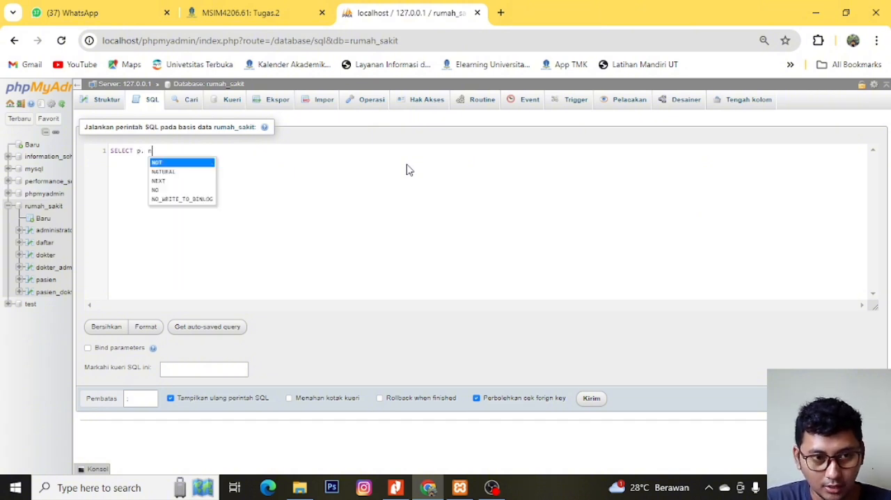
text(ama_pasien)
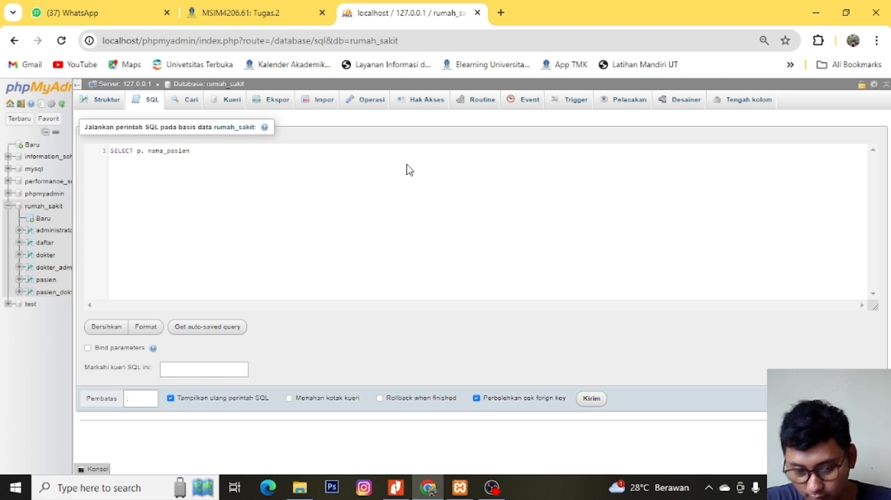
text(, pd. )
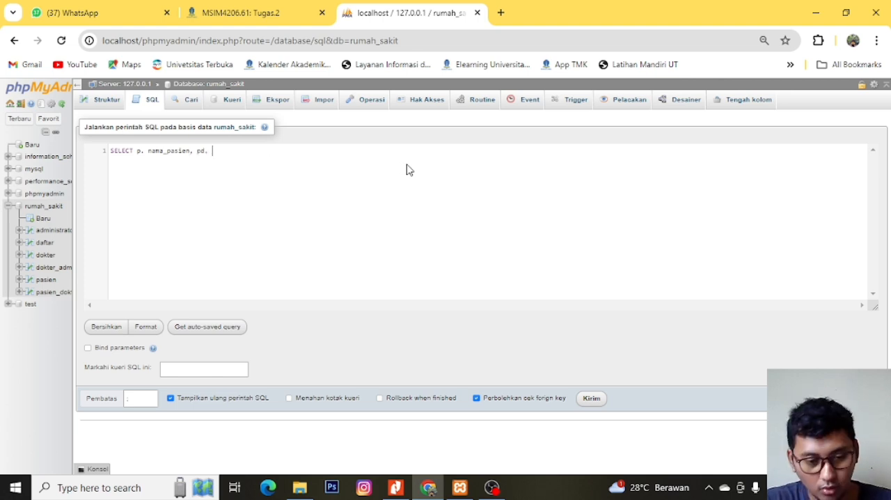
text(waktu_)
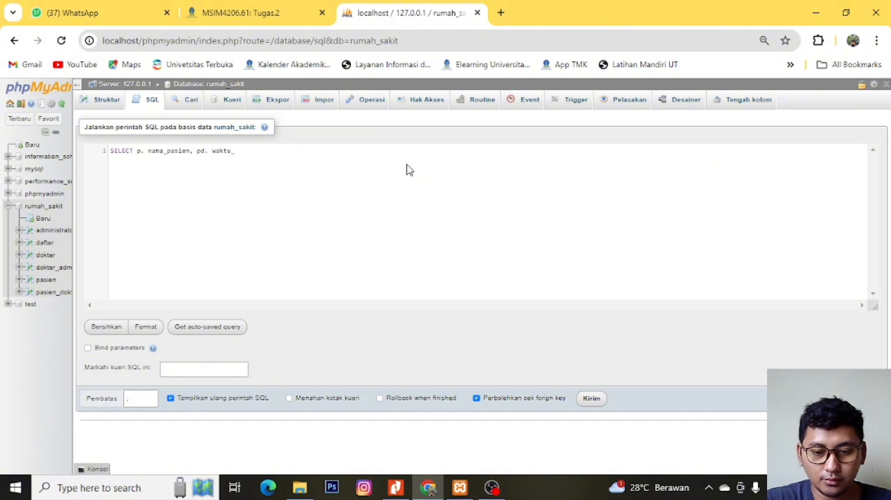
text(periksa)
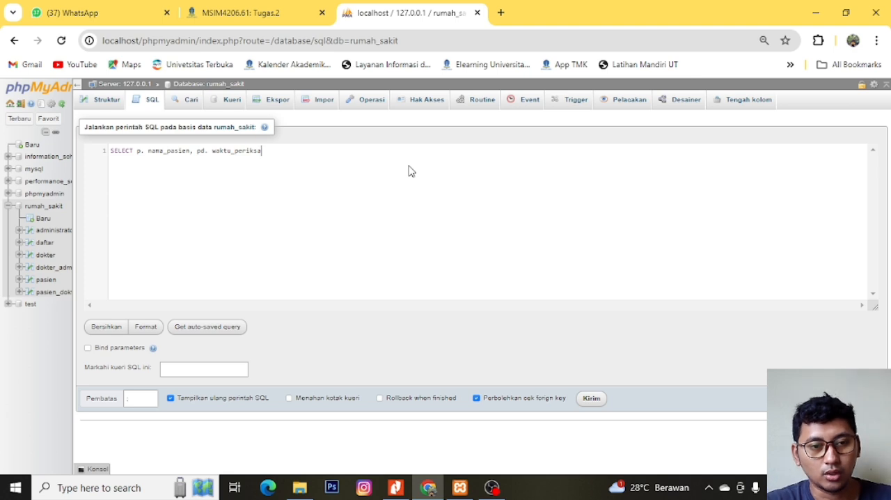
- Add pd. resep and d. nama_dokter to the selected columns, leaving no comma after the last one
text(,)
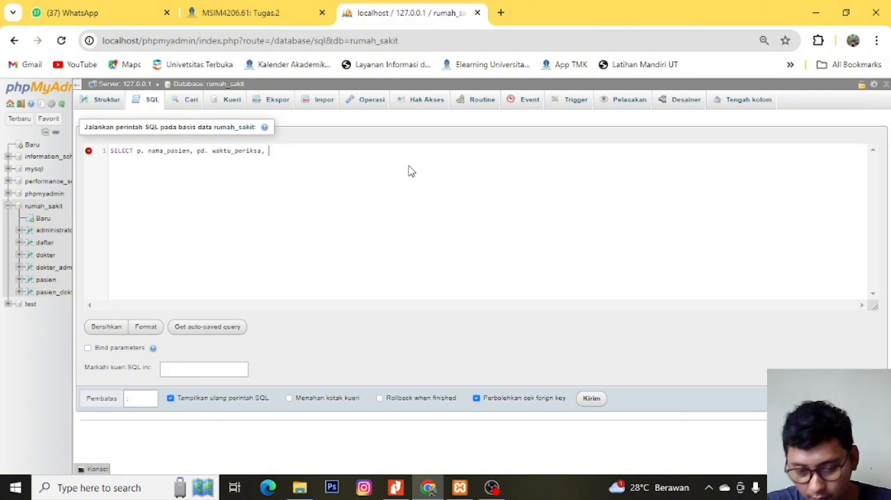
text(pd)
text(. r)
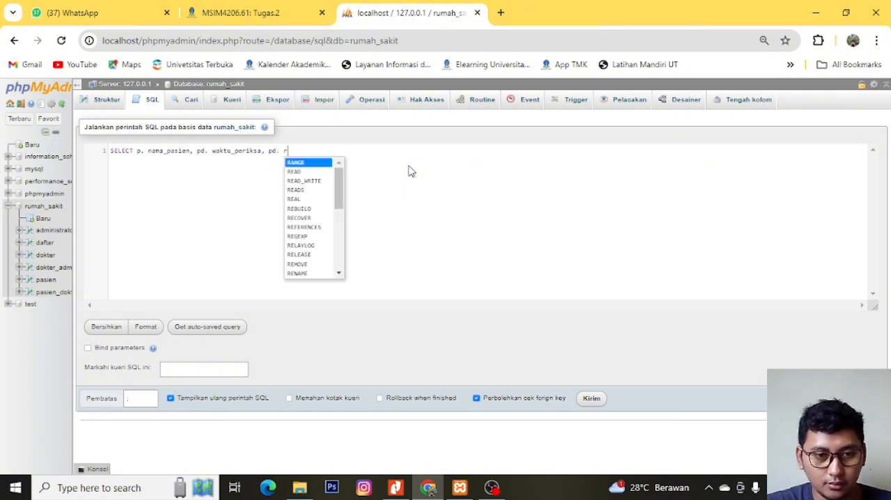
text(esep,)
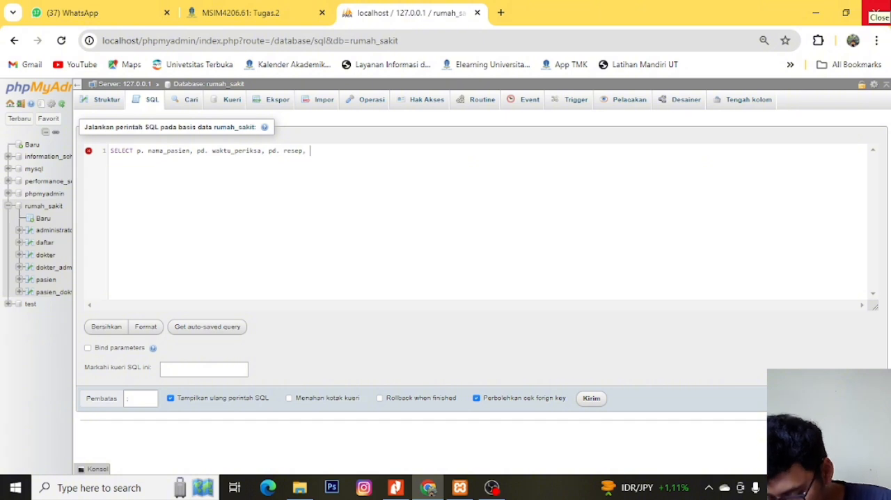
text(. nama_d)
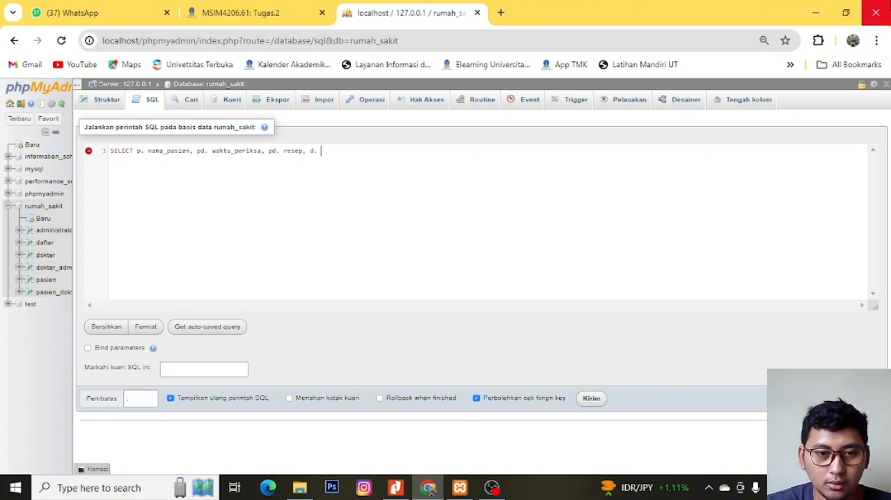
text(okter,)
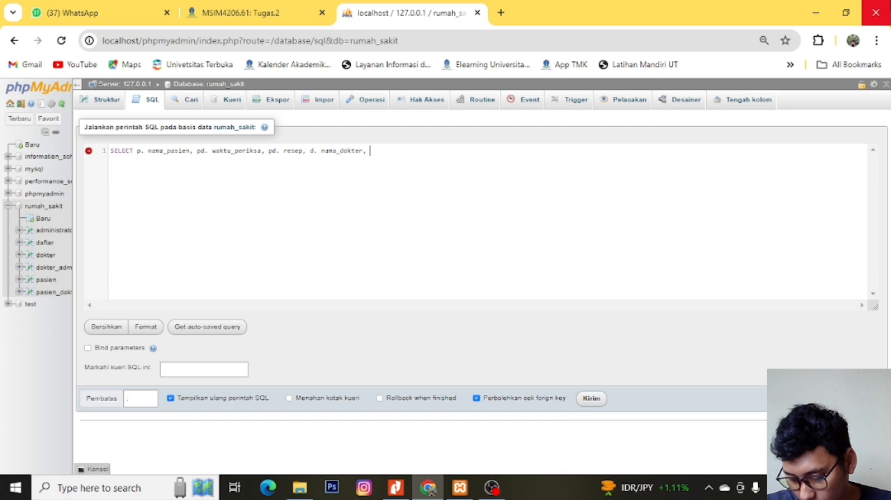
key(BackSpace)
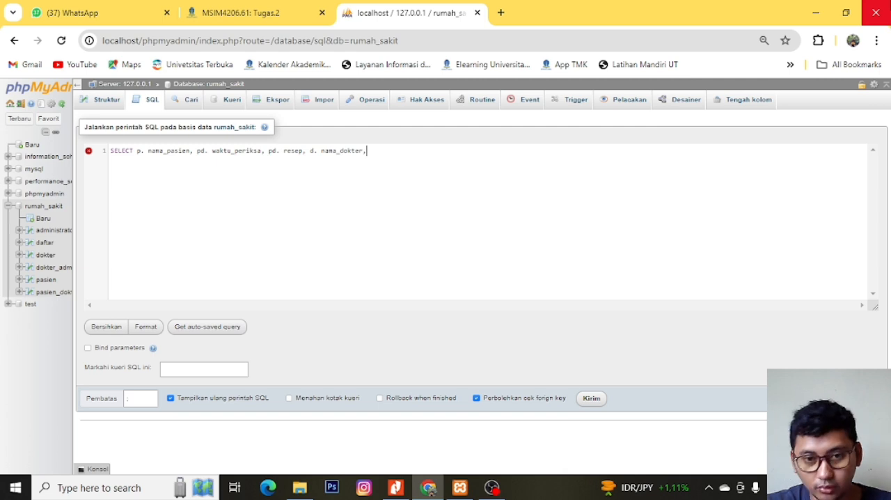
key(BackSpace)
- Add FROM pasien p JOIN pasien_dokter pd after the column list
text(FROM )
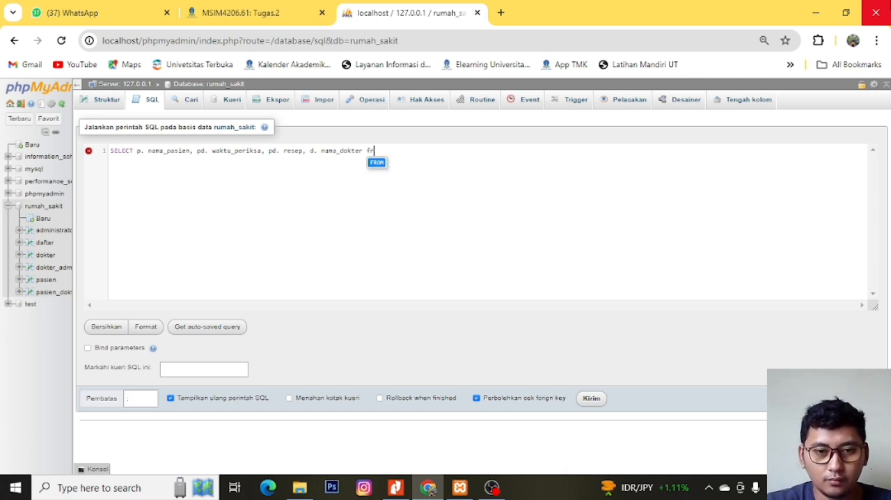
text(pasien )
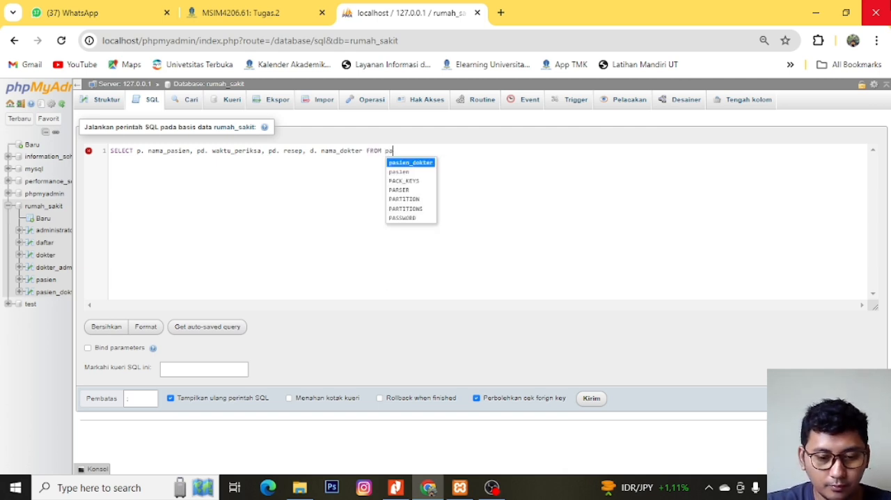
text(p join)
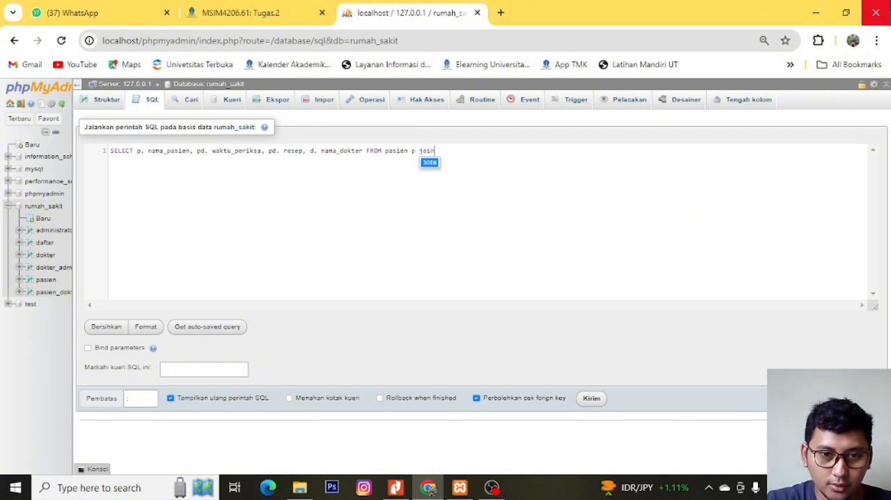
key(Return)
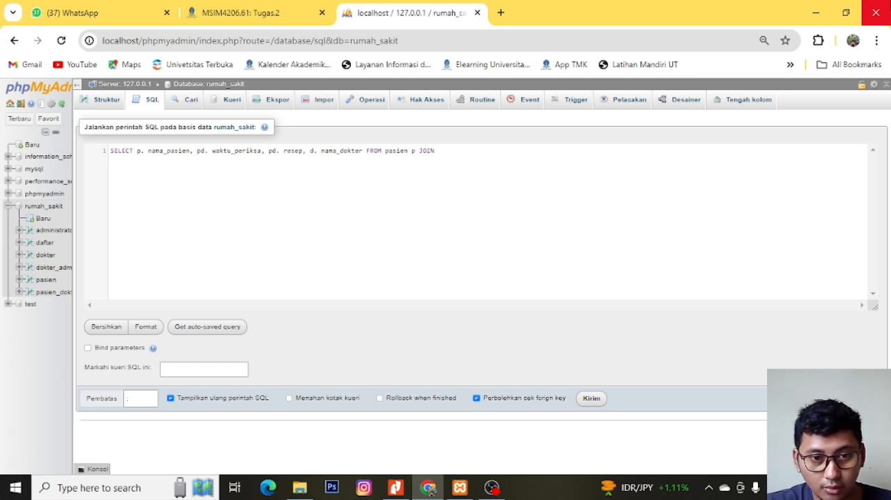
text(pasien)
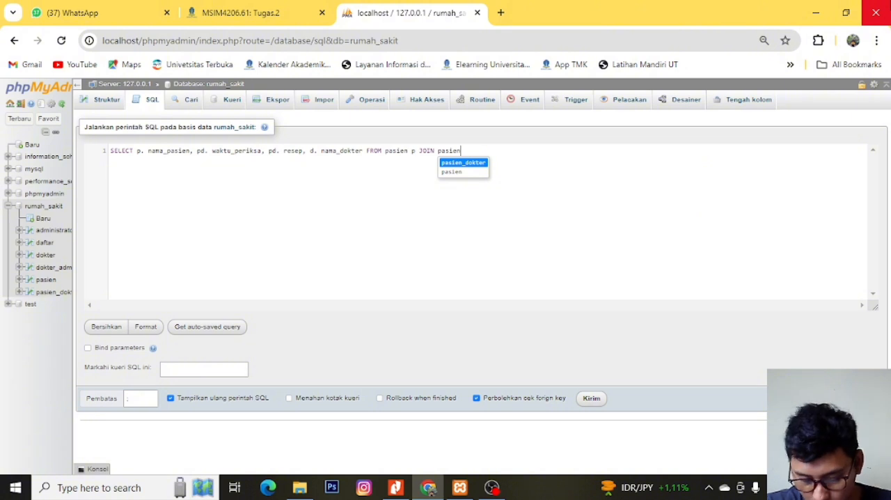
key(Return)
text(pd)
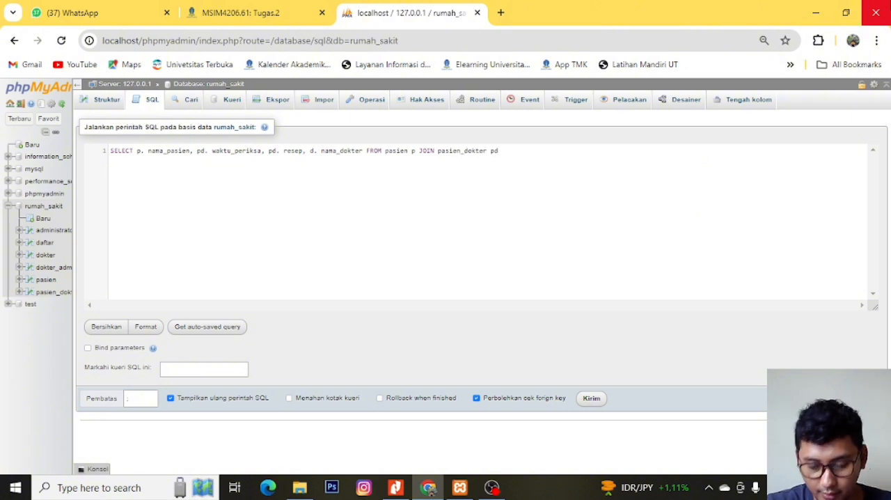
text( ON )
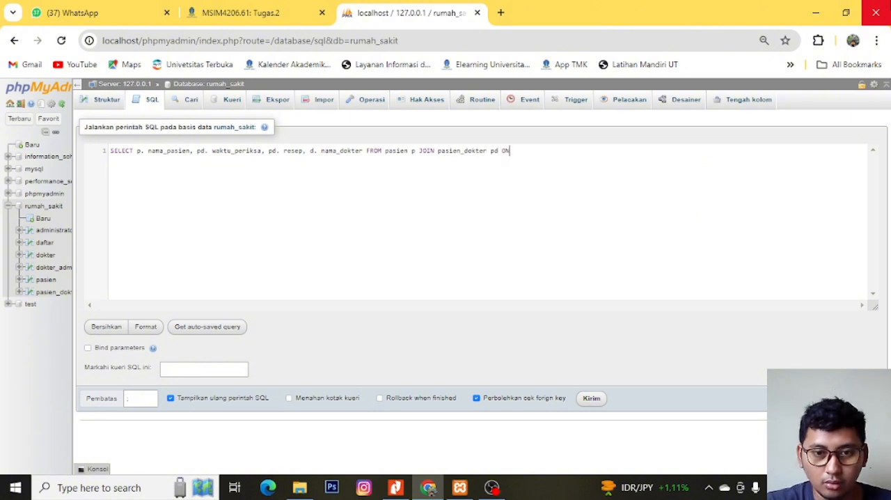
text(p)
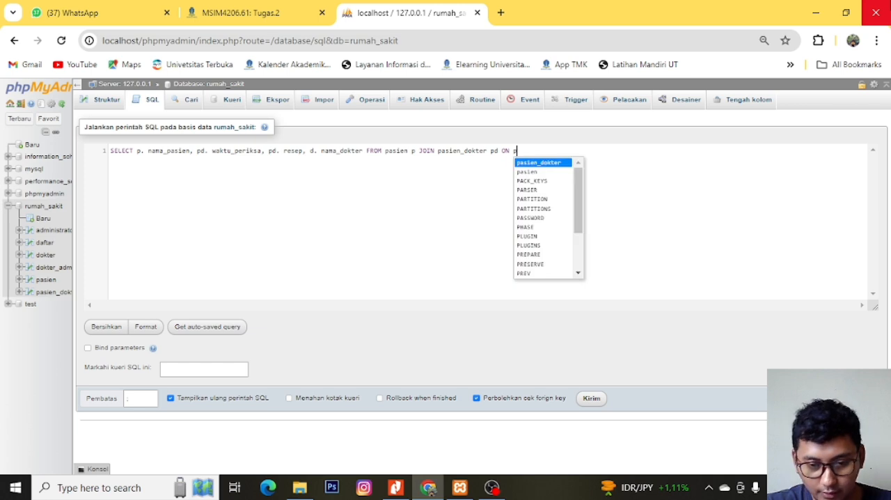
text(. id_)
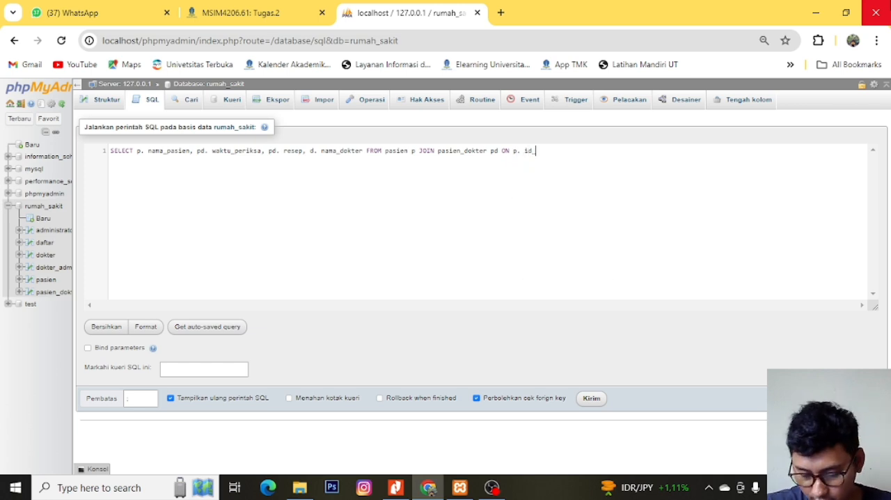
text(pasien)
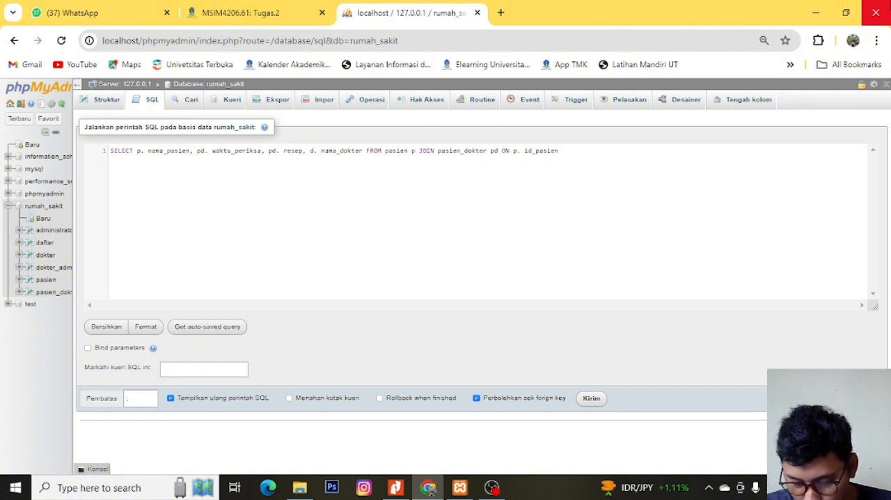
- Add ON p. id_pasien, pd. id_pasien after the pasien_dokter pd join
text(, pd)
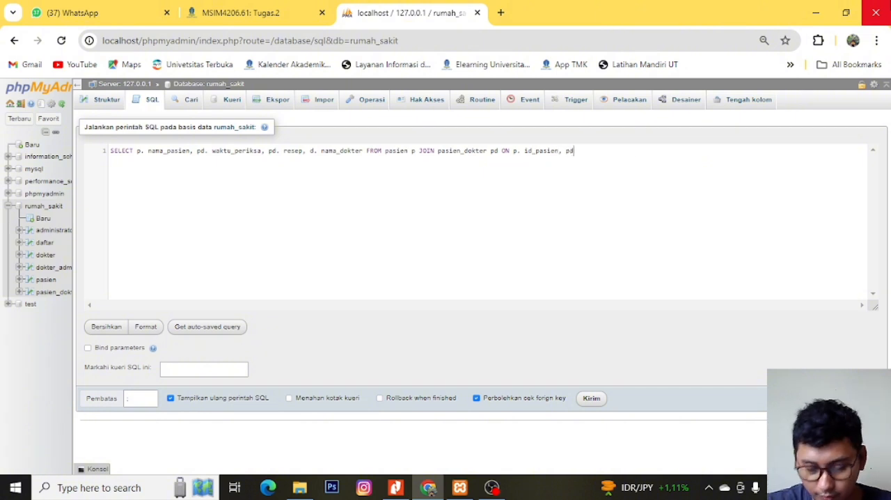
text(. id_)
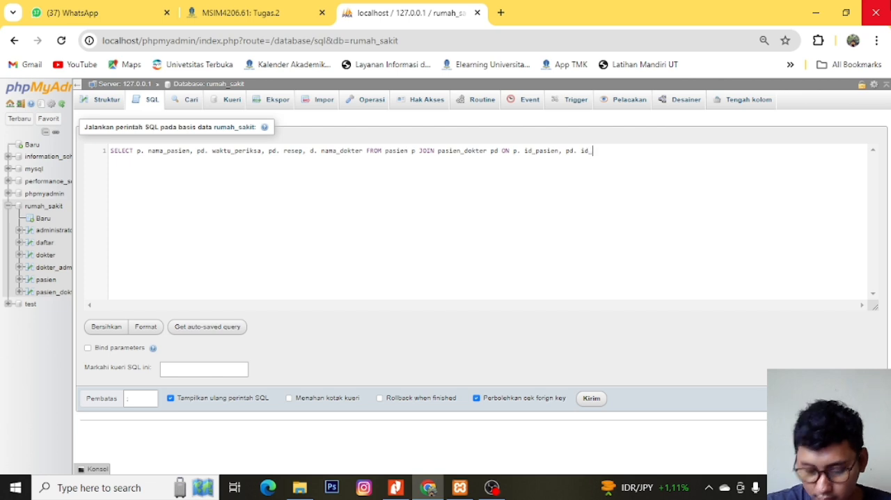
text(pasien)
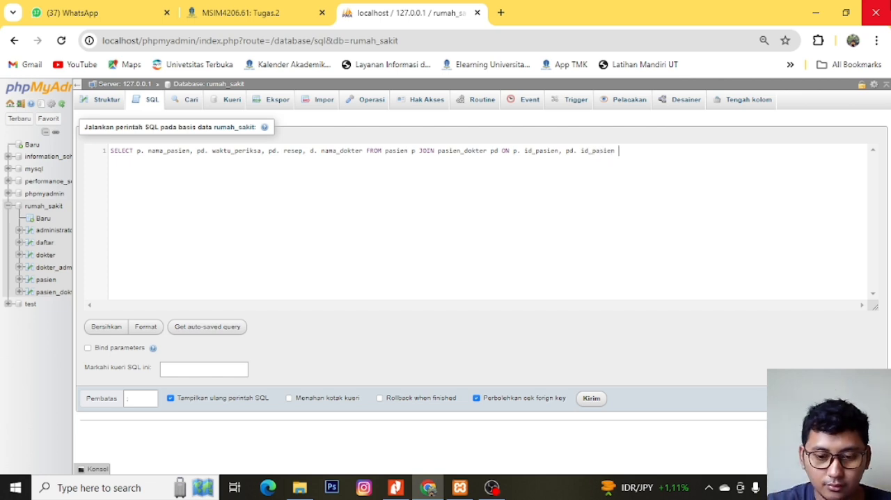
text( join)
- Append a second join to the query, JOIN dokter d ON
key(Return)
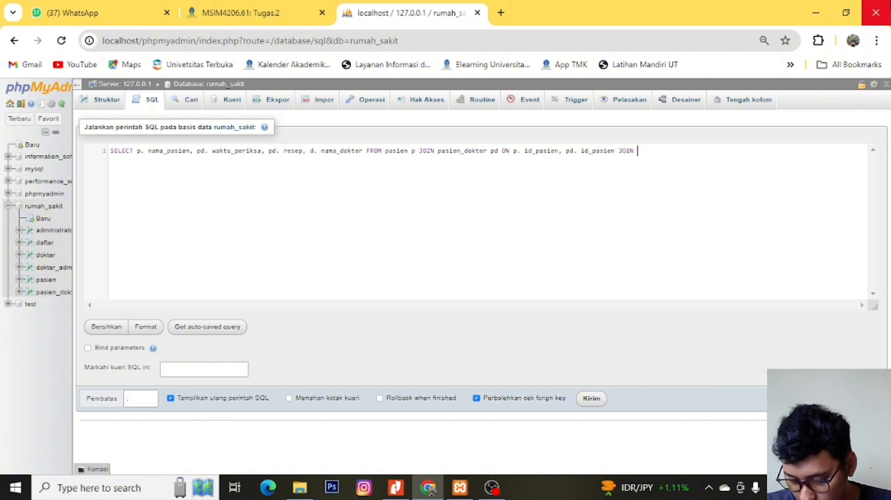
text(dokter)
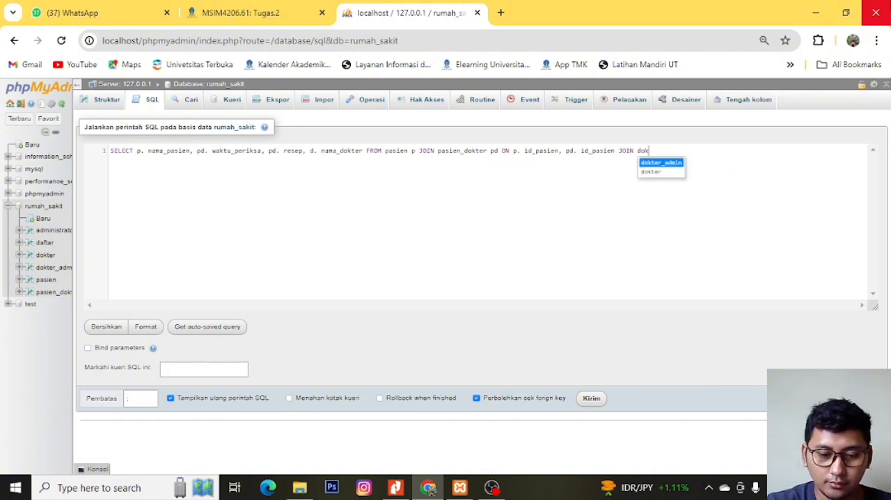
key(Down)
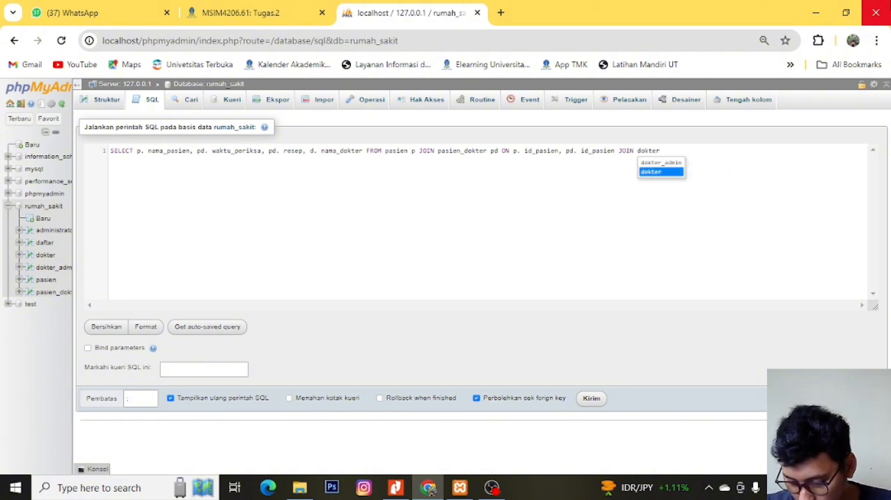
key(Return)
text(d ON)
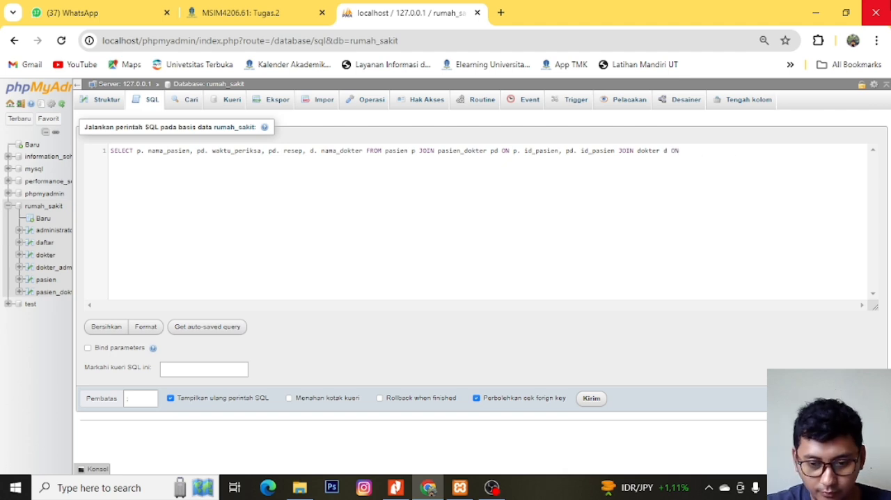
text( pd.)
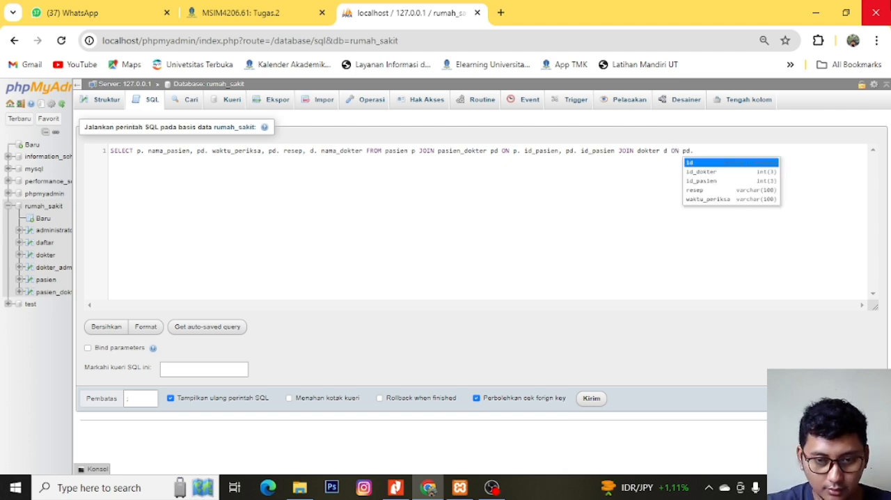
text( id)
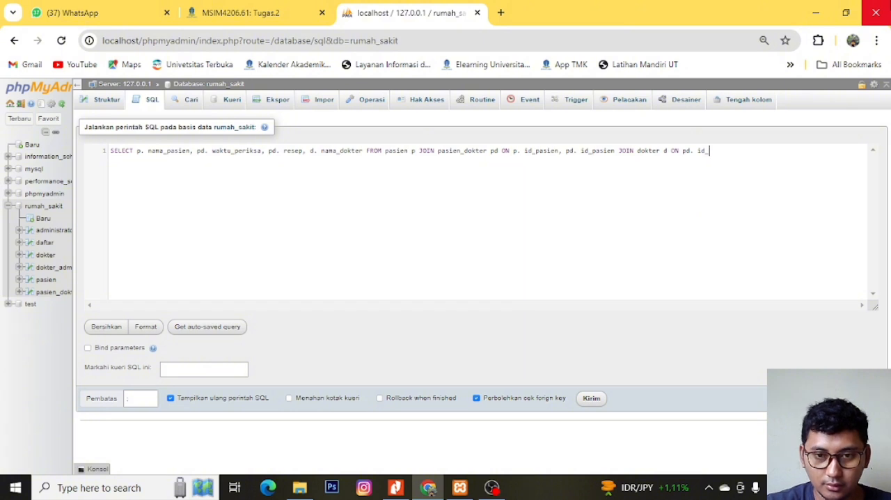
text(_)
- Complete the dokter join condition with pd.id_dokter=d.id_dokter; and run the query
key(BackSpace)
key(BackSpace)
key(BackSpace)
key(BackSpace)
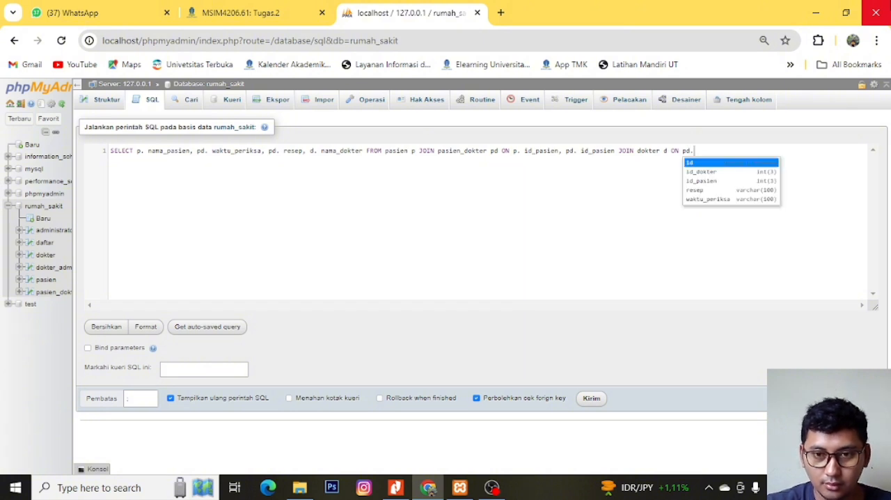
key(Down)
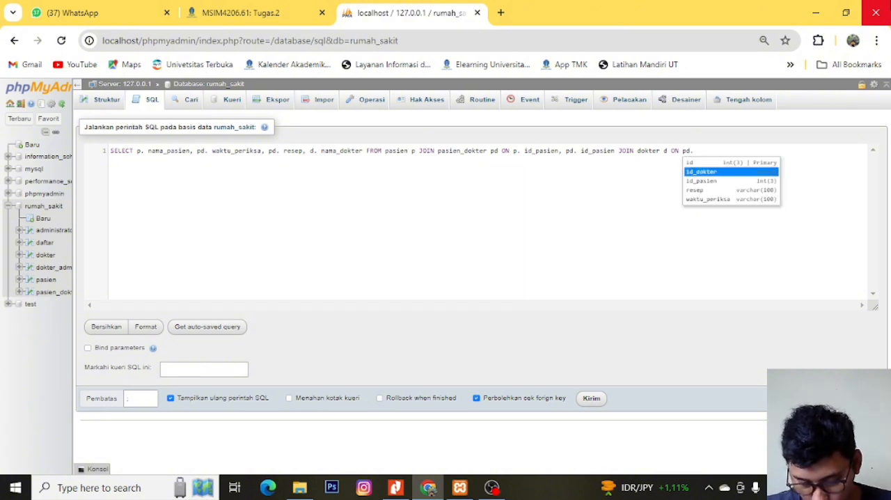
key(Return)
text(=)
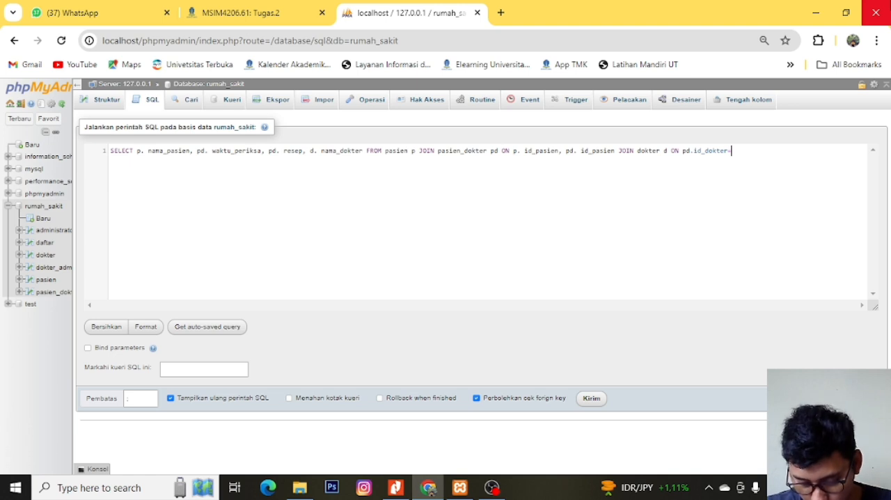
text(d.)
key(Return)
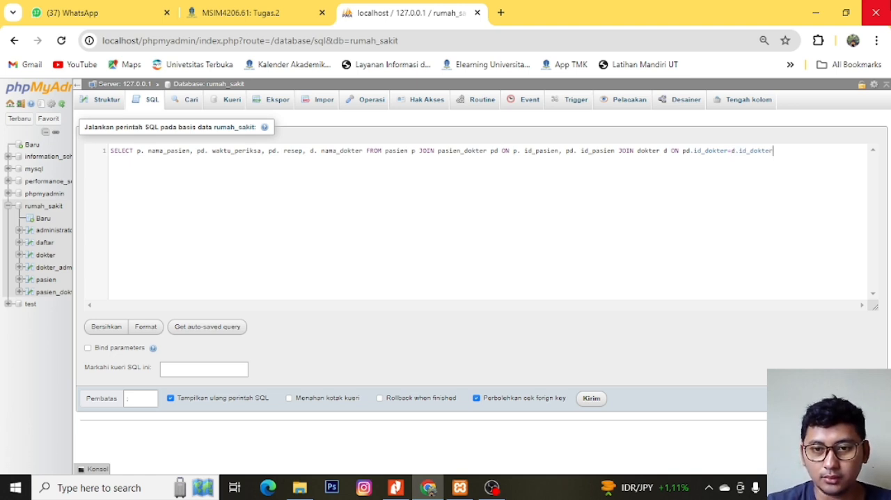
text(;)
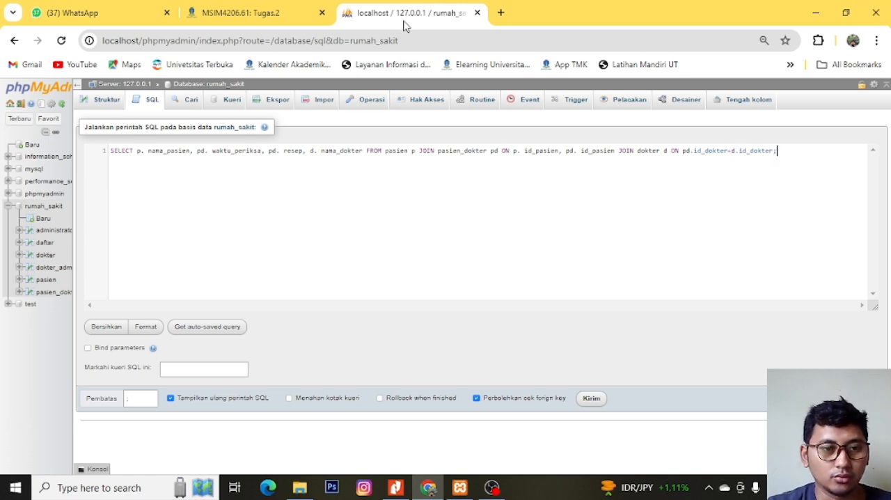
click(591, 401)
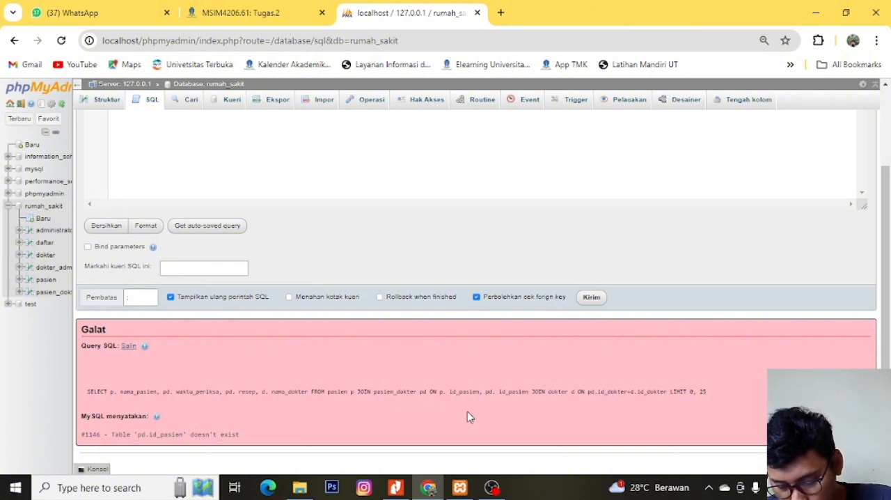
- Correct the first join condition to p.id_pasien=pd. id_pasien, replacing the comma with an equals sign
scroll(468, 418, up, 1)
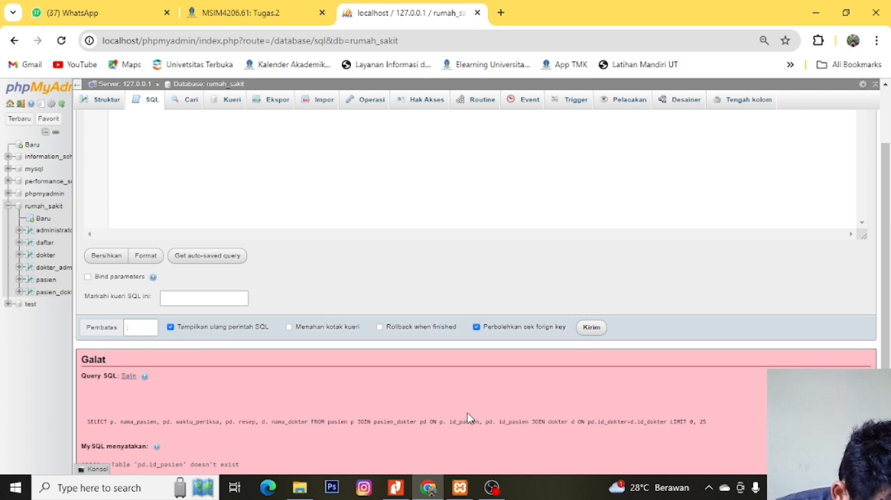
scroll(464, 383, up, 2)
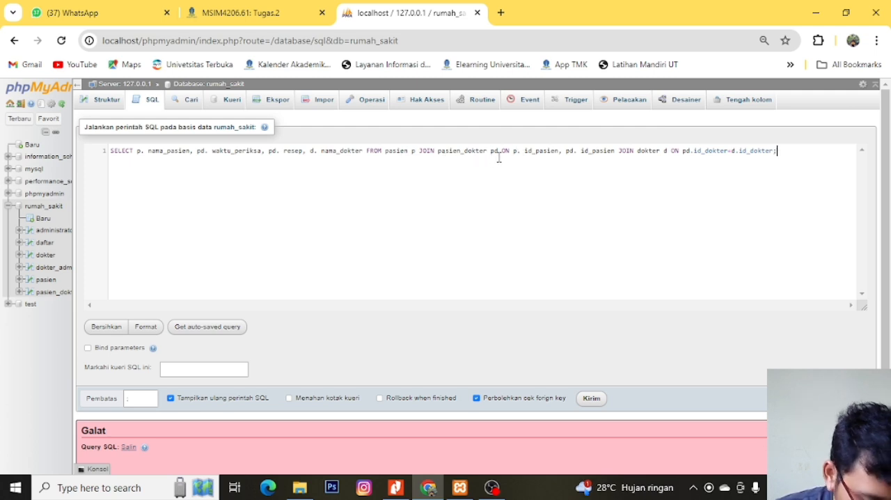
click(524, 152)
key(BackSpace)
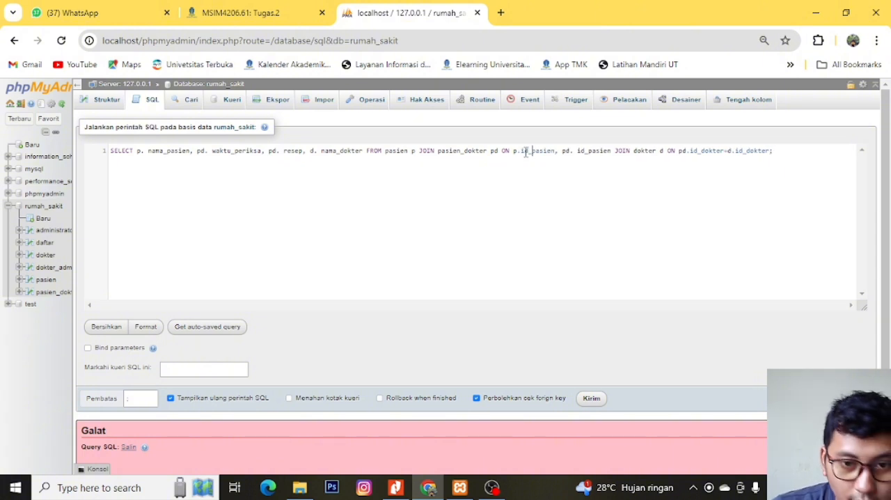
key(Right)
key(Right)
key(Right)
key(Right)
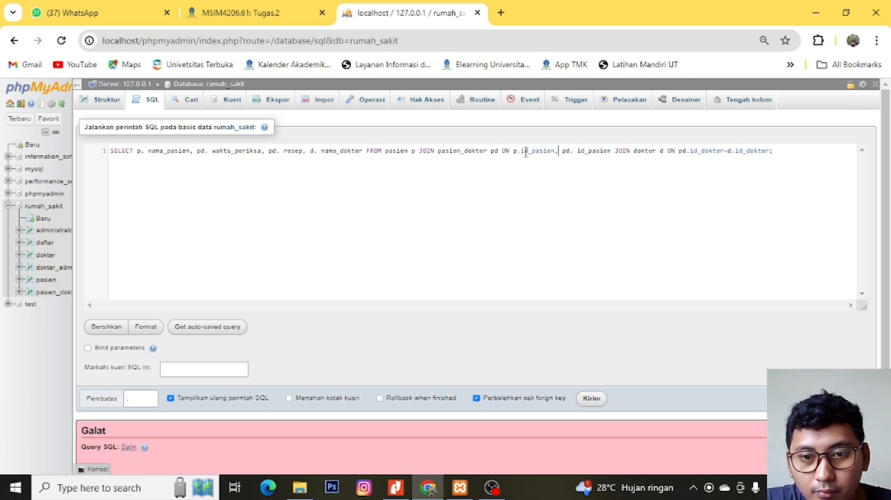
key(Left)
key(Left)
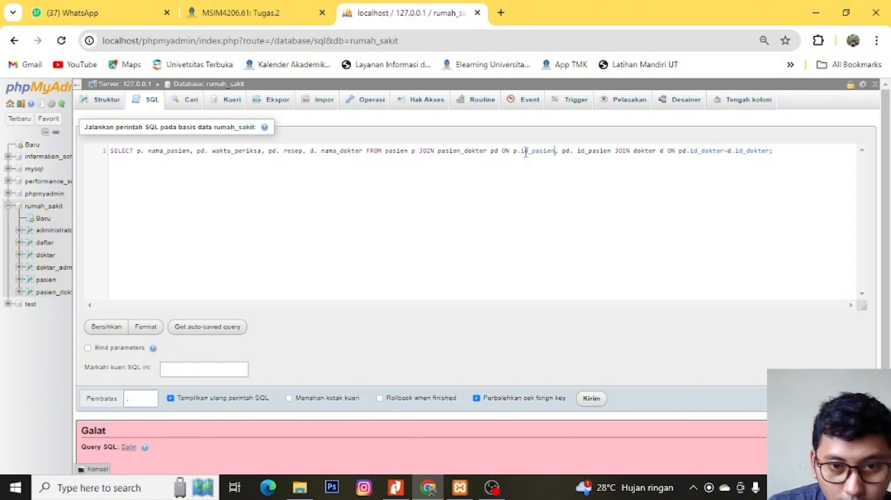
key(Delete)
key(Delete)
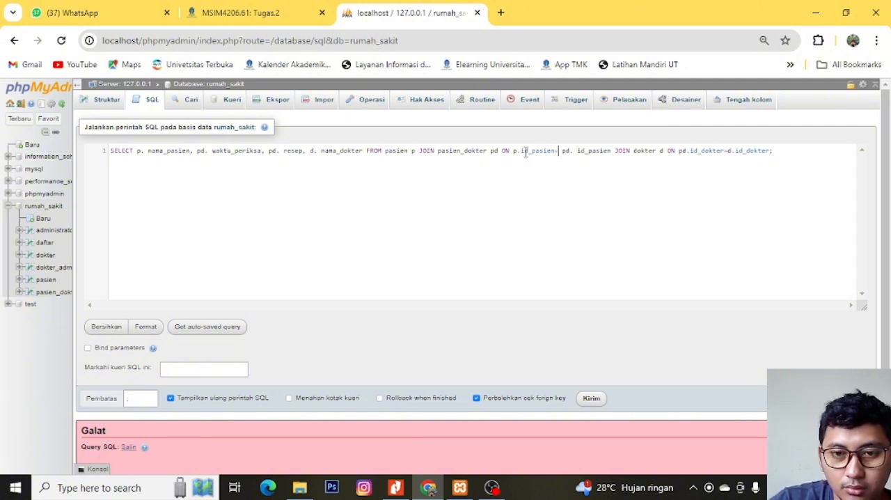
text(=)
key(Right)
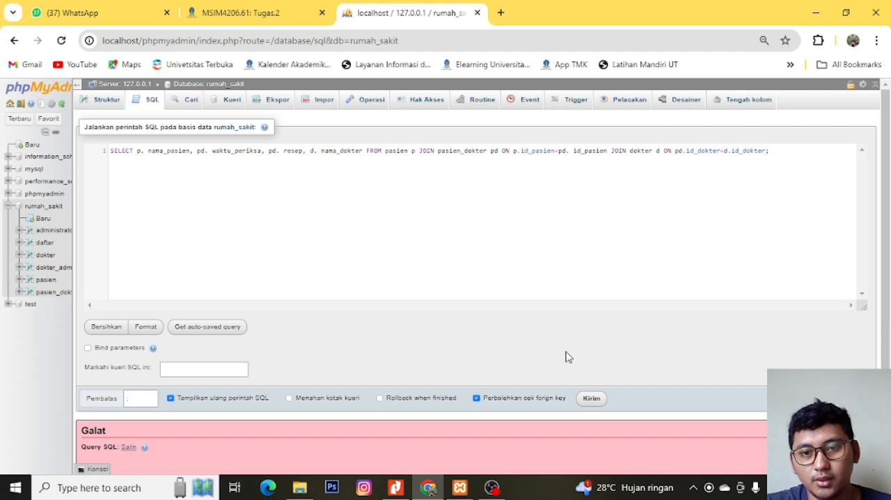
- Run the corrected JOIN query and widen the nama_dokter column in the results
click(592, 404)
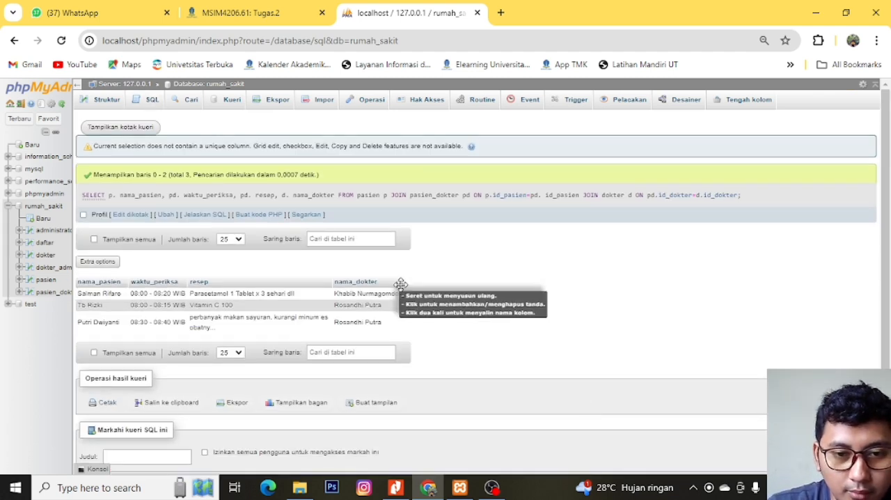
drag(401, 304, 471, 304)
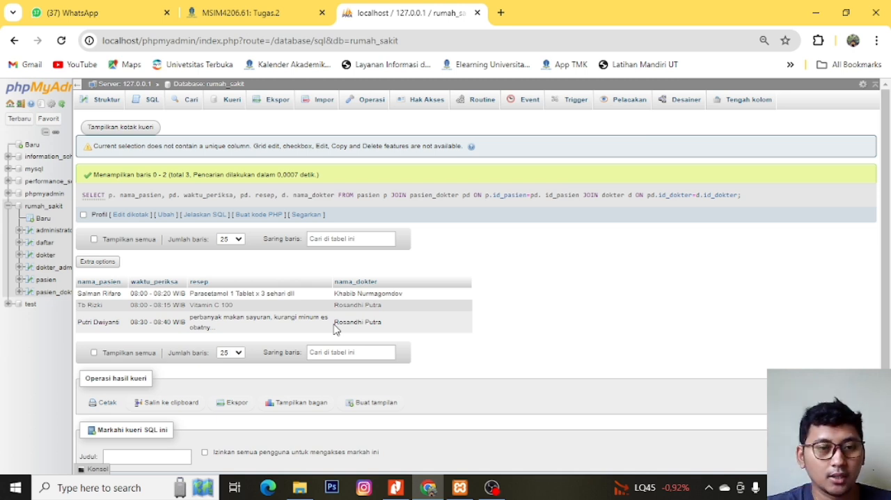
- Reopen the rumah_sakit database's SQL query and clear the JOIN statement, keeping only the SELECT keyword
click(53, 206)
click(149, 101)
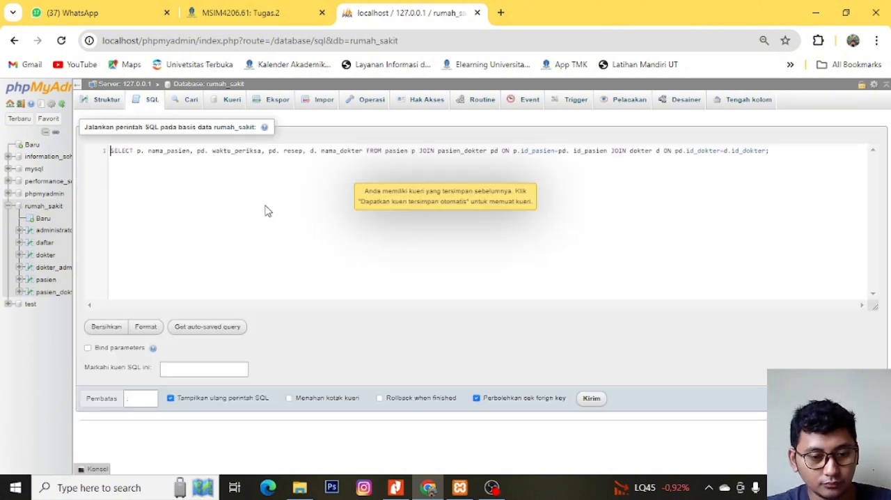
key(Right)
key(Right)
key(Right)
key(Right)
key(Right)
key(Right)
key(ctrl+shift+Right)
key(ctrl+shift+Right)
key(ctrl+shift+Right)
key(ctrl+shift+Right)
key(ctrl+shift+Right)
key(ctrl+shift+Right)
key(ctrl+shift+Right)
key(ctrl+shift+Right)
key(ctrl+shift+Right)
key(ctrl+shift+Right)
key(ctrl+shift+Right)
key(ctrl+shift+Right)
key(ctrl+shift+Right)
key(ctrl+shift+Right)
key(ctrl+shift+Right)
key(ctrl+shift+Right)
key(ctrl+shift+Right)
key(ctrl+shift+Right)
key(ctrl+shift+Right)
key(ctrl+shift+Right)
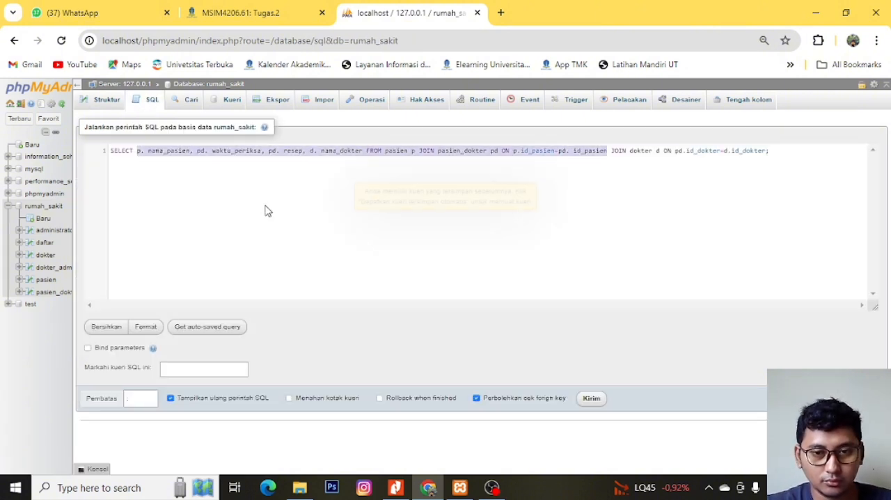
key(BackSpace)
- Complete the query as SELECT COUNT(id_pasien) FROM pasien; and run it
text(COUNT)
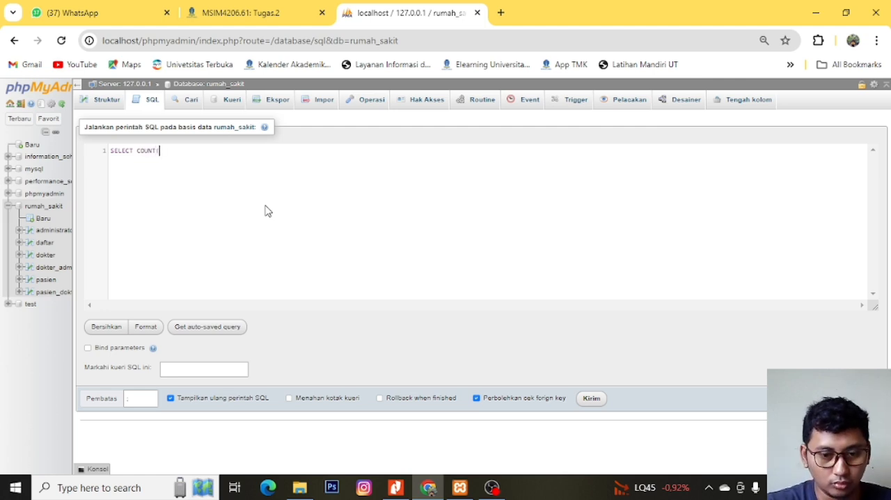
text((id_)
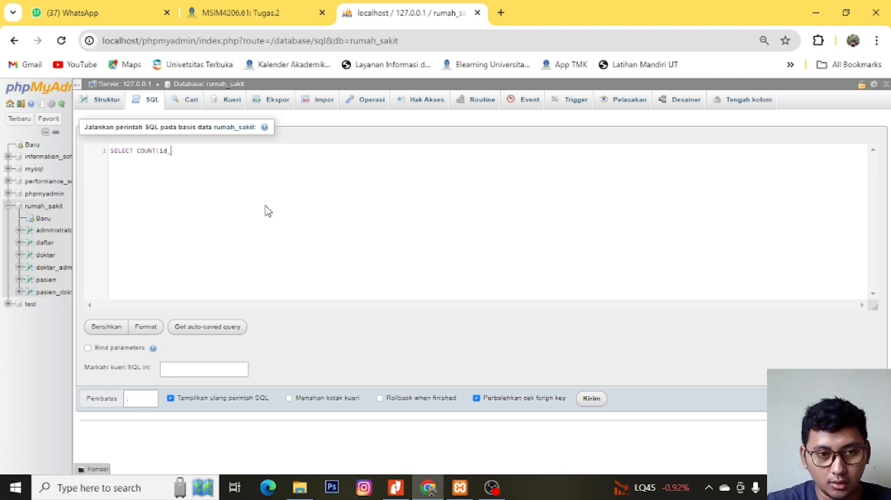
text(pasien)
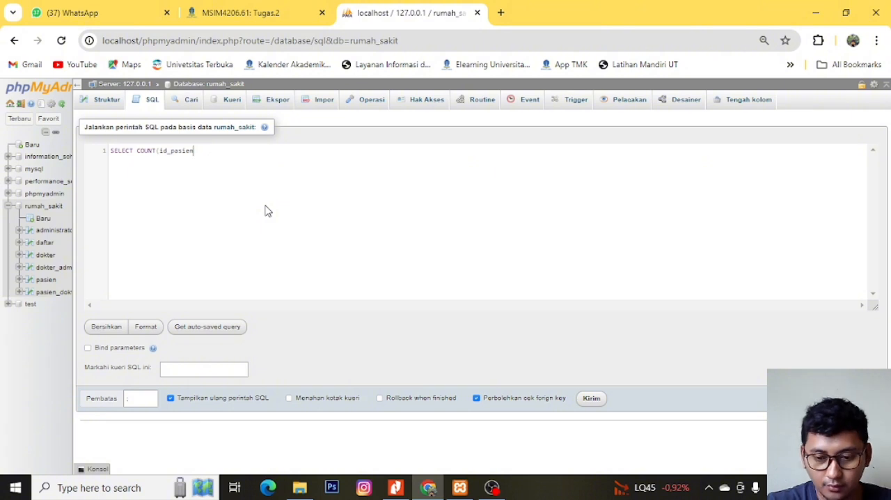
key(BackSpace)
key(BackSpace)
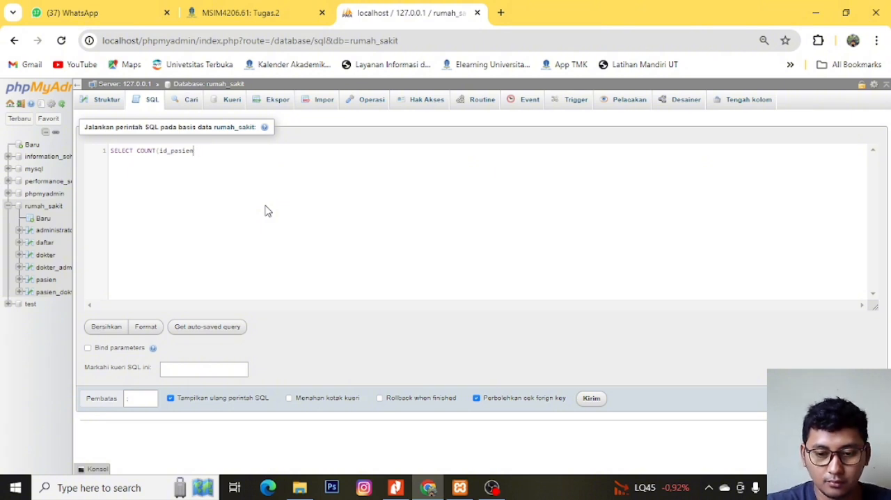
text() FROM)
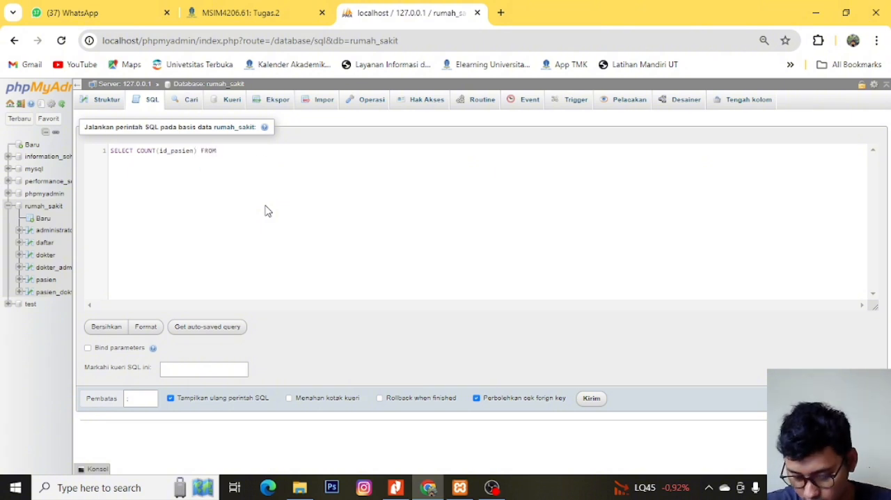
text( pasien)
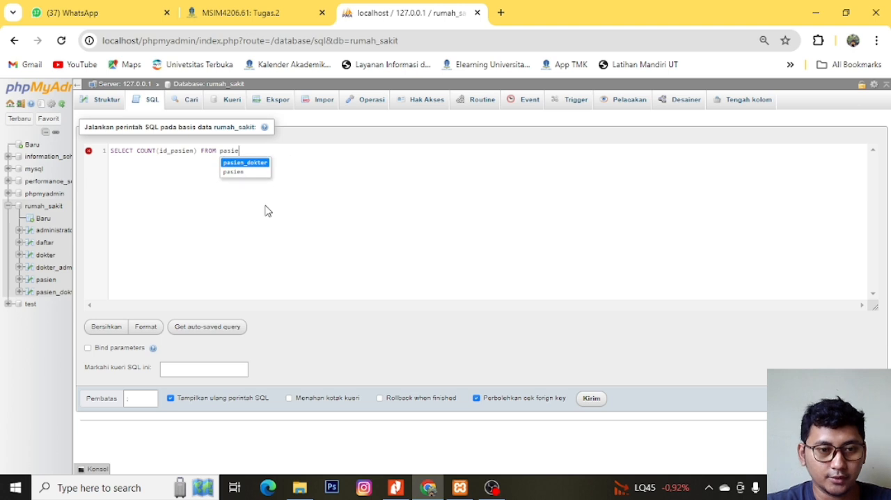
text(;)
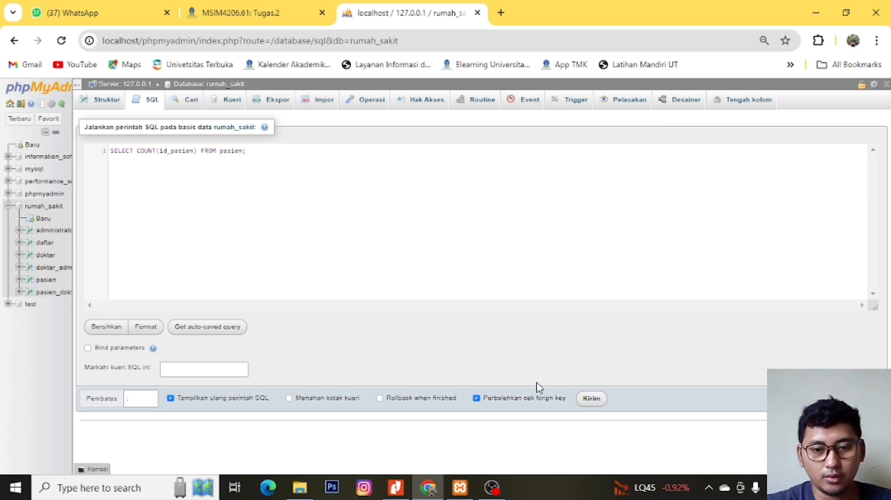
click(579, 402)
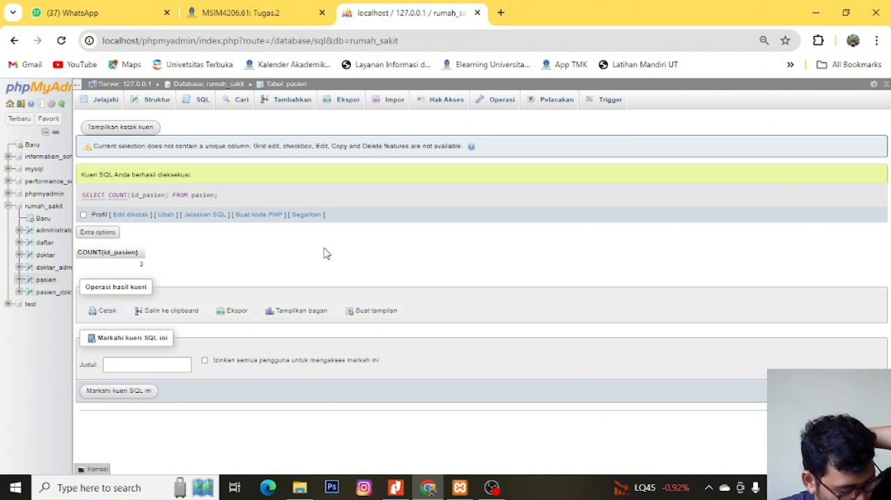
- Reopen the rumah_sakit database's SQL query and replace the COUNT statement with SELECT * FROM pasien
click(200, 101)
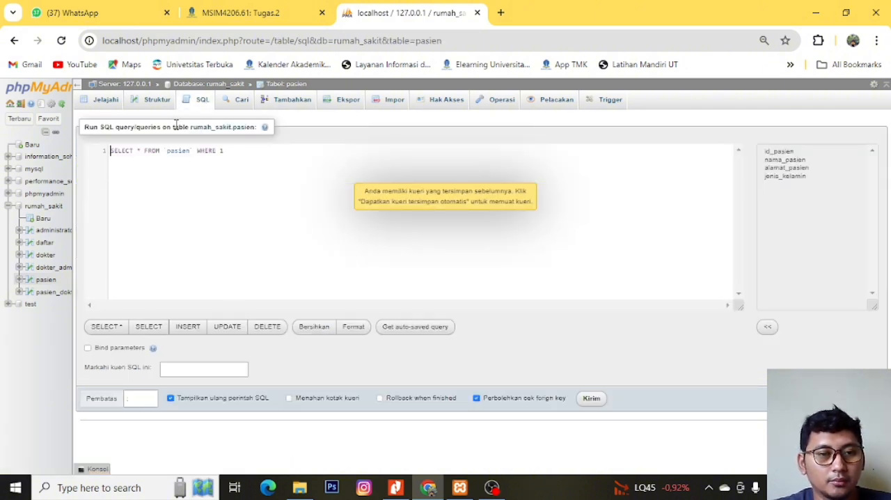
click(46, 207)
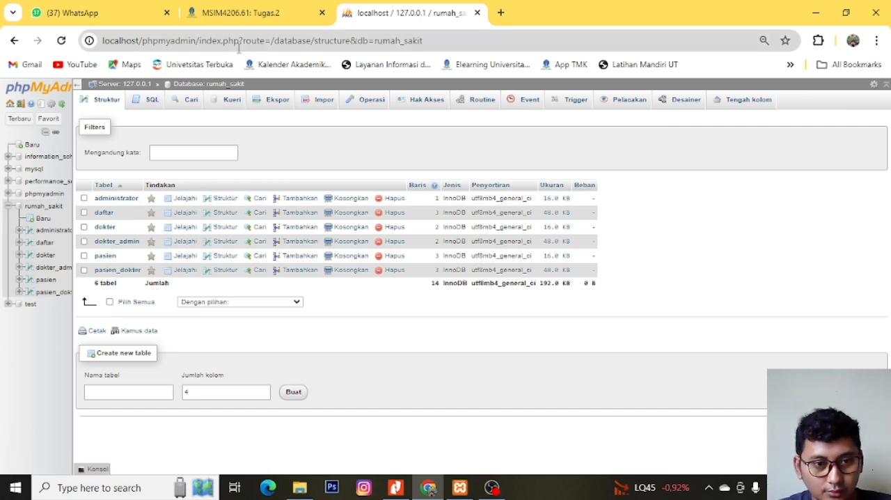
click(147, 103)
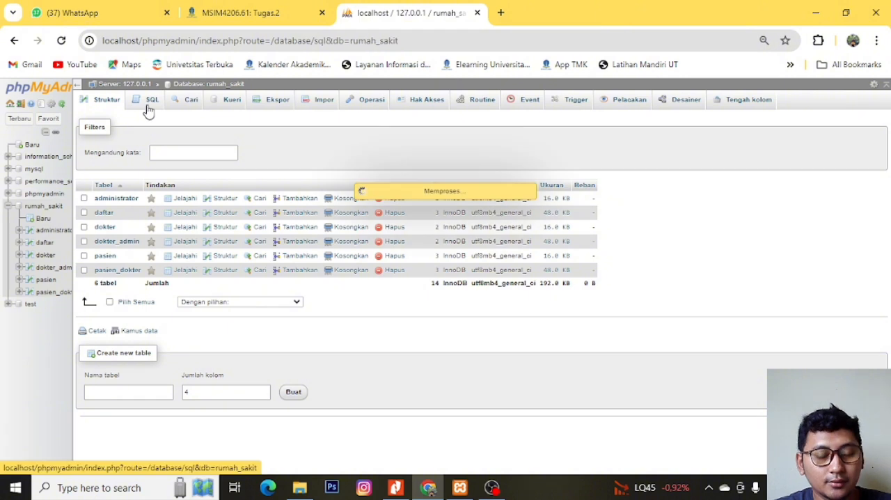
key(ctrl+a)
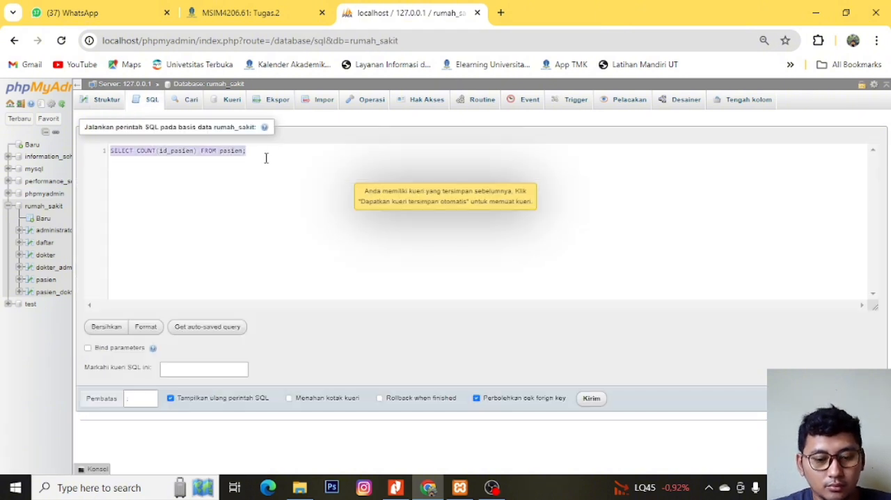
text(sele)
key(Return)
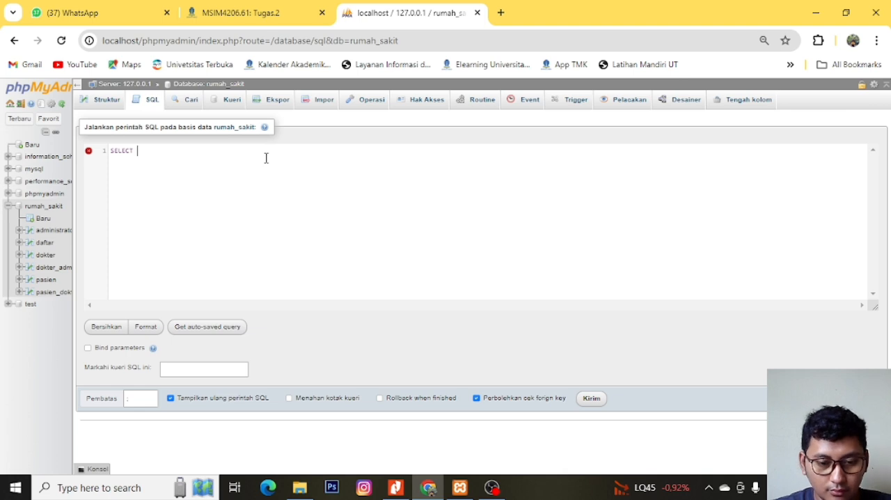
text(*)
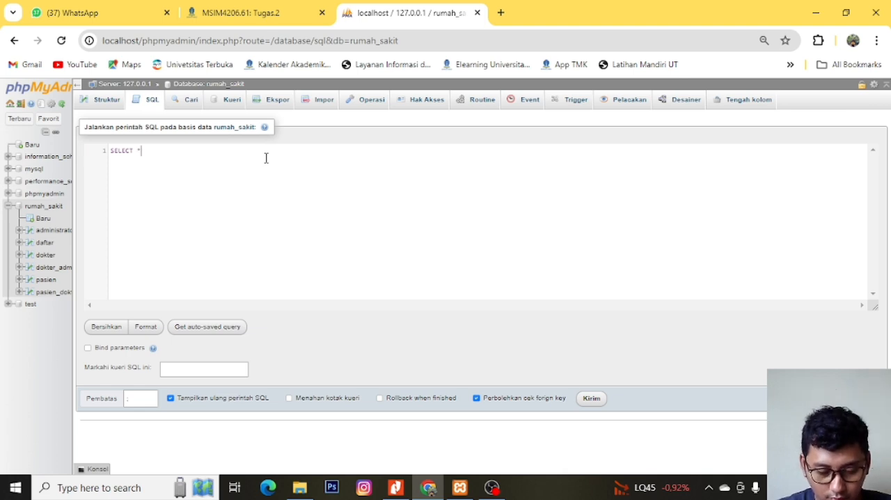
text( from)
key(Return)
text(pasien)
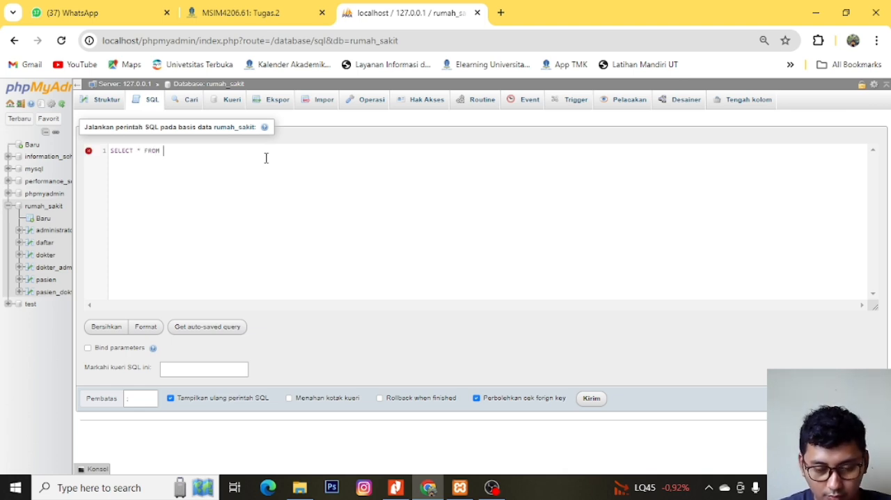
key(Down)
key(Return)
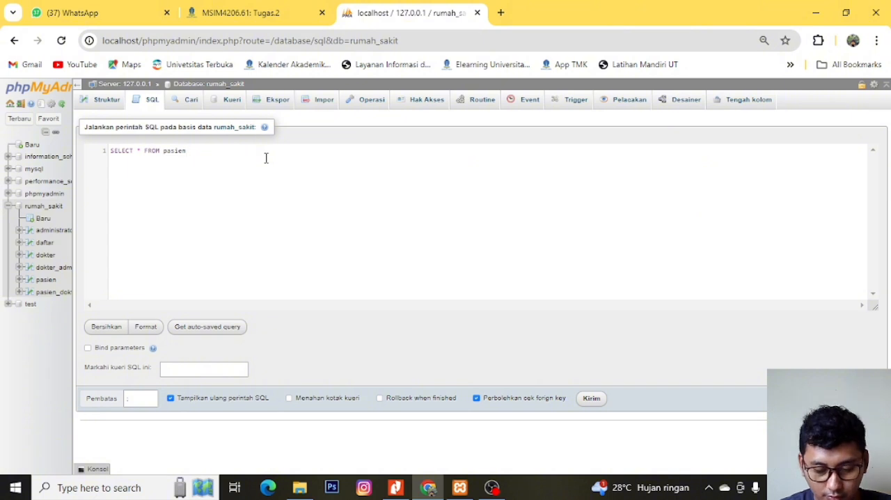
- Add a WHERE clause that takes the first two characters of the address with LEFT (alamat_pasien, 2)
text(WHERE)
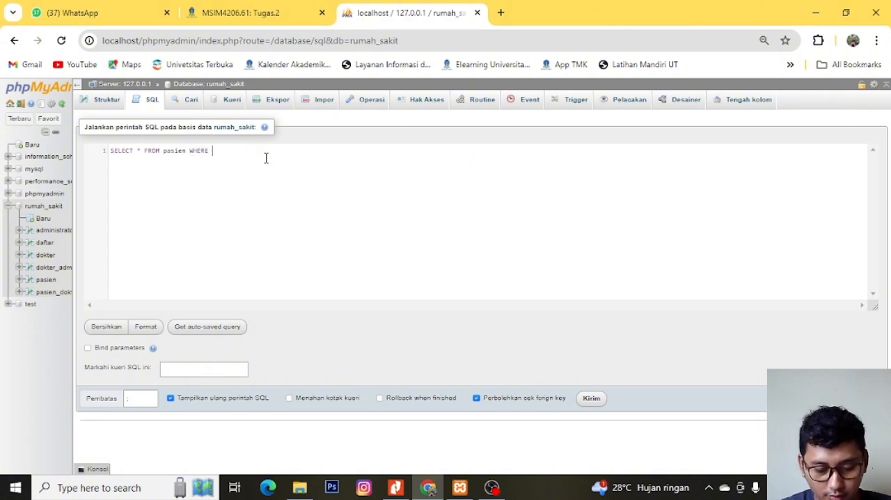
text( left)
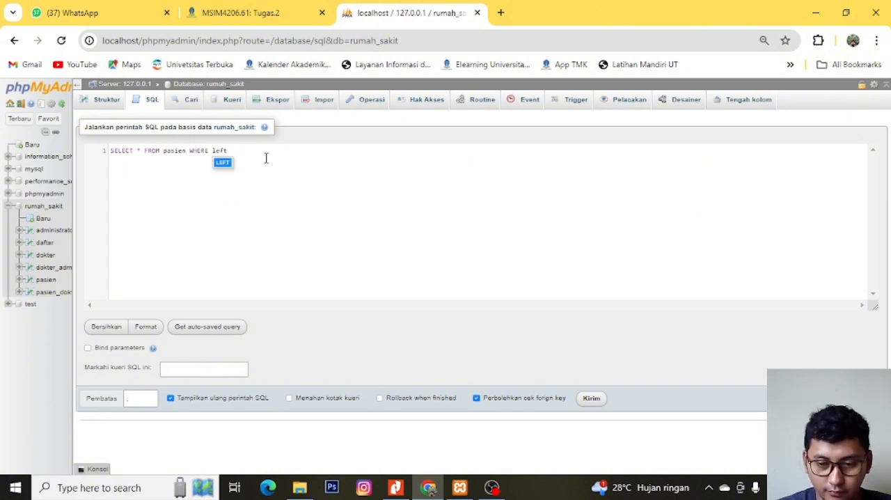
key(Return)
text(()
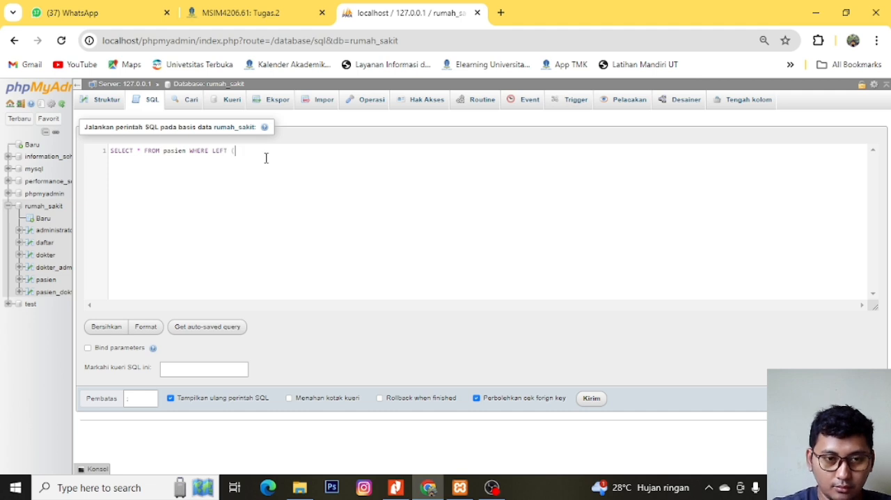
text(alamat)
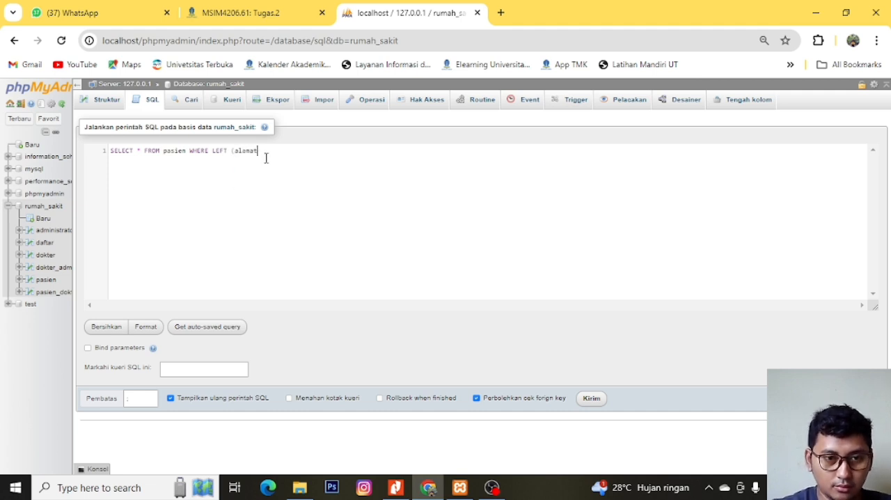
text(_pasien)
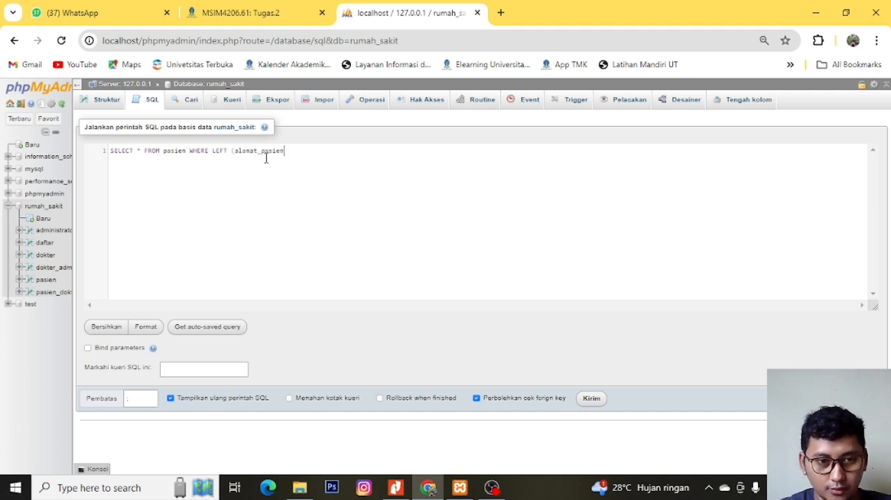
text(,)
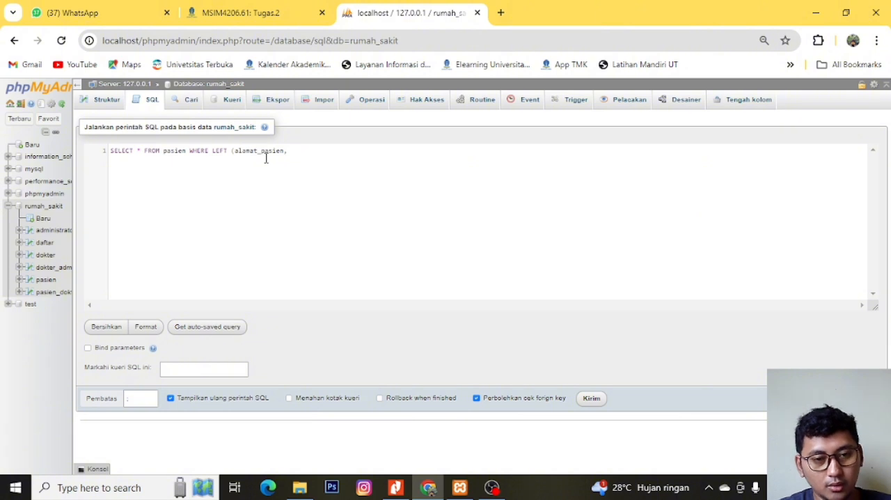
text( 2)
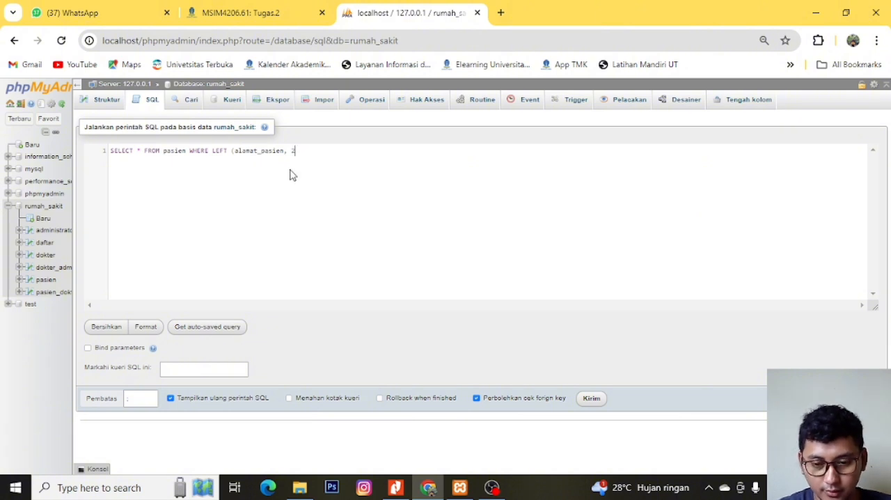
text())
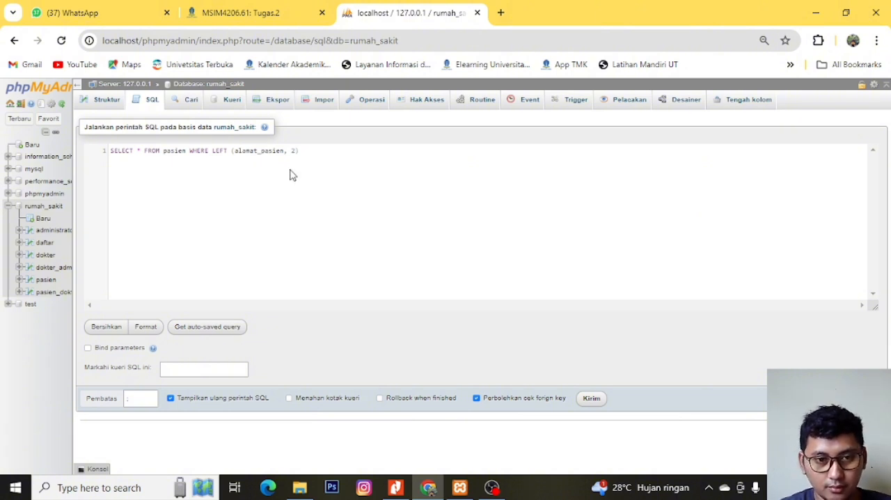
text(=)
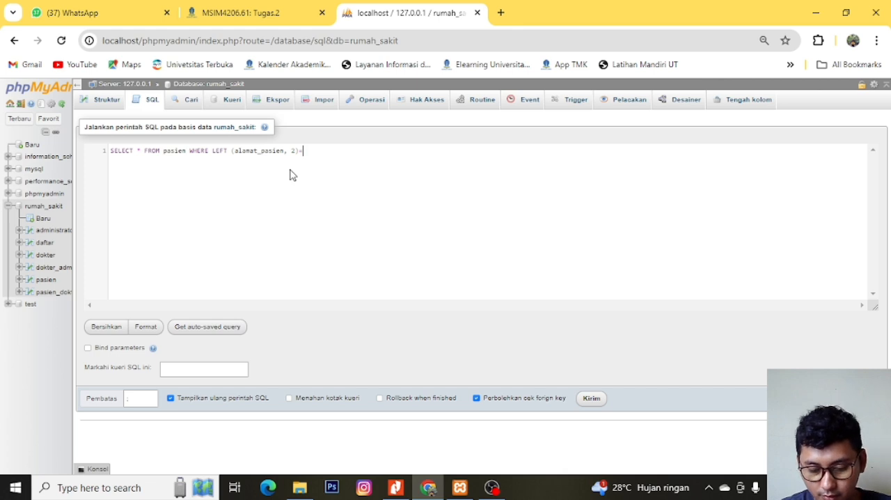
text(")
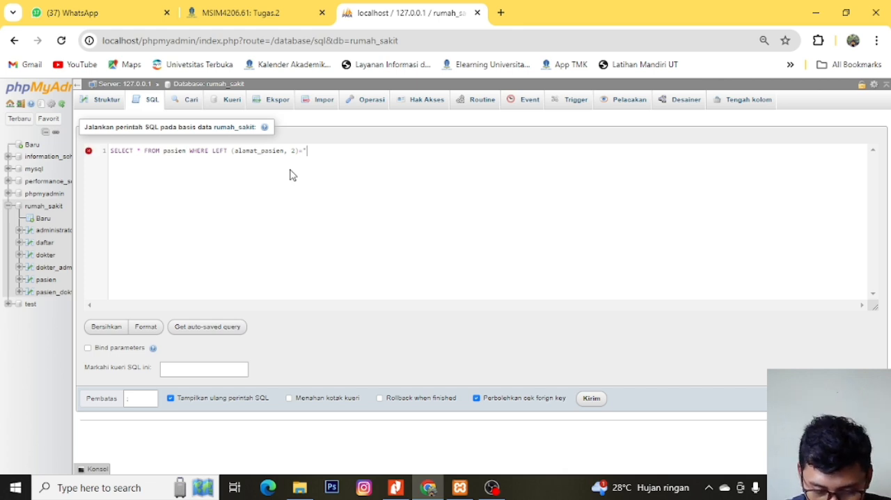
text(JL)
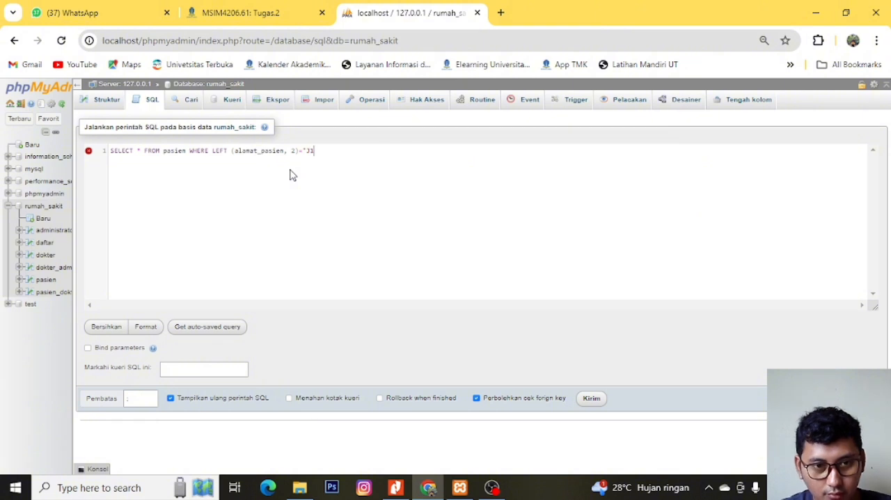
text(1")
text(;)
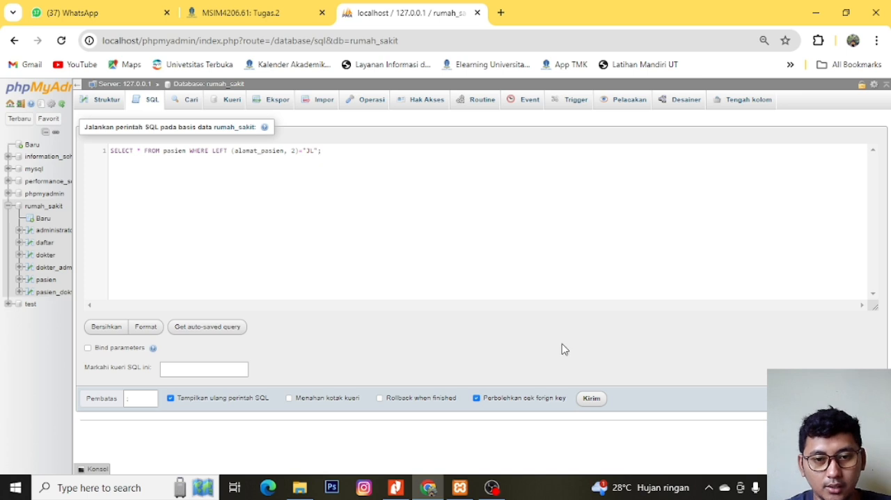
- Finish the WHERE condition with ="Jl"; and run the query
key(BackSpace)
text(l)
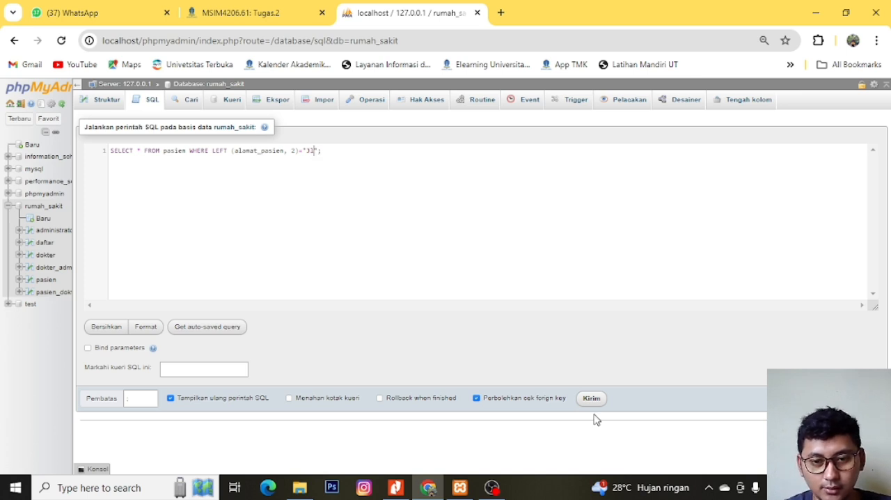
click(592, 399)
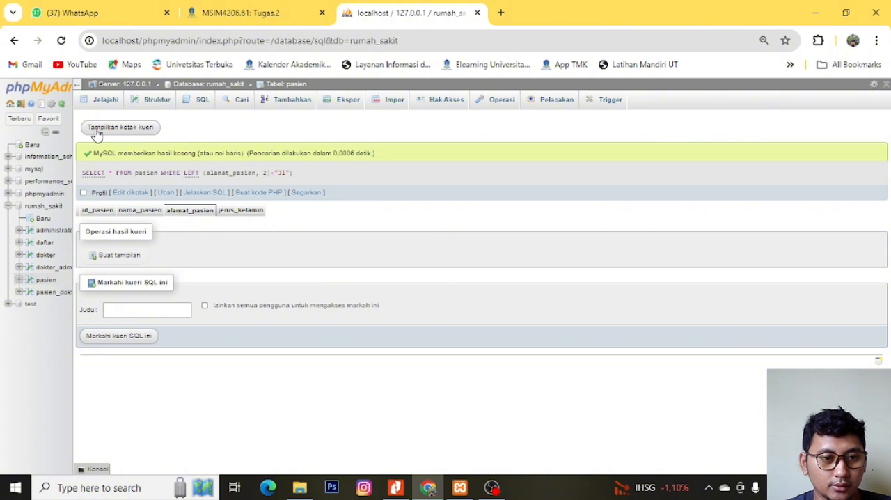
- Reopen the rumah_sakit database's SQL query, change the compared address prefix to "Ci" and run it
click(54, 207)
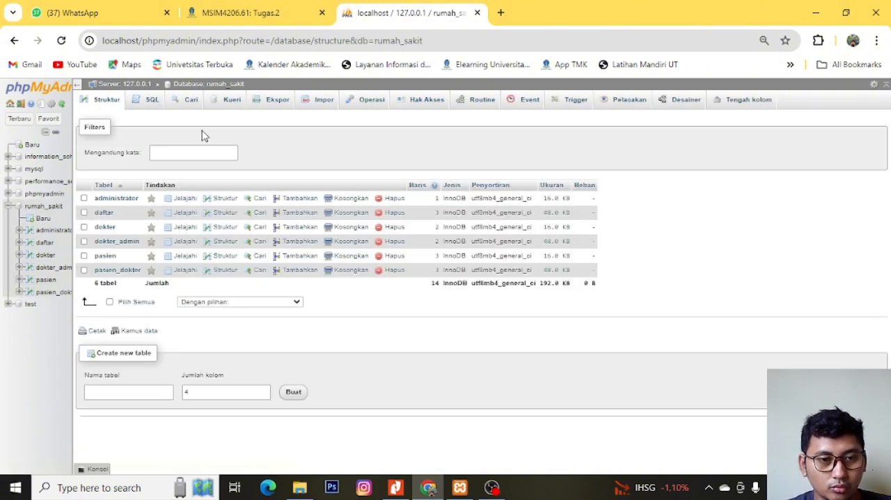
click(155, 101)
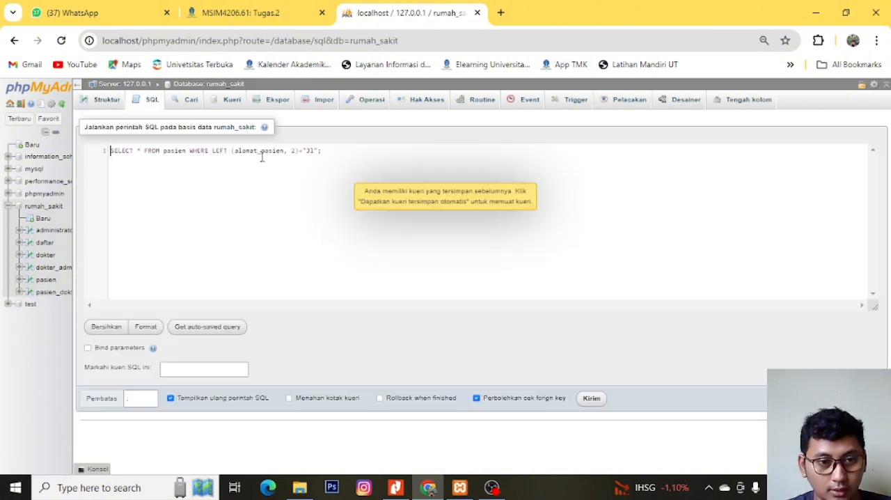
click(314, 151)
key(BackSpace)
key(BackSpace)
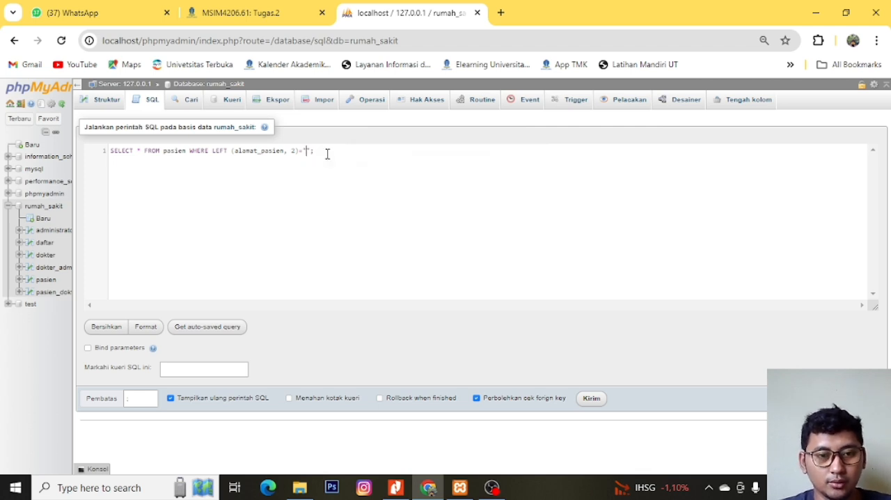
text(Ci)
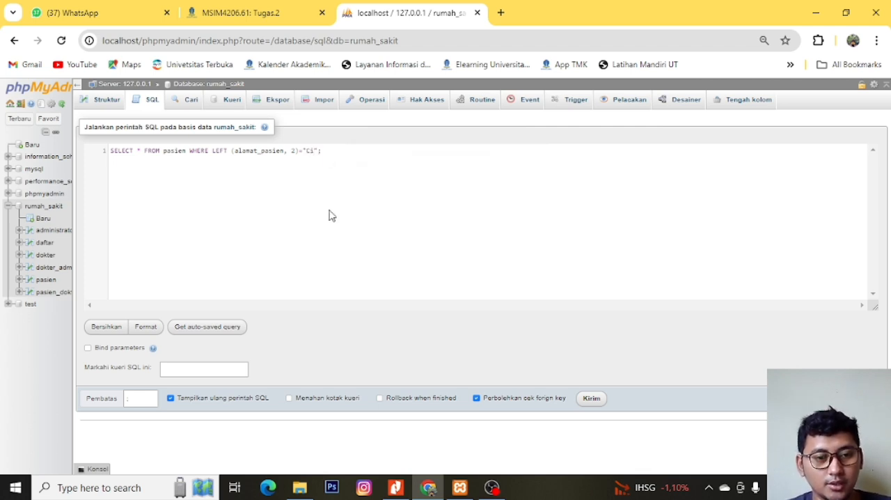
click(594, 404)
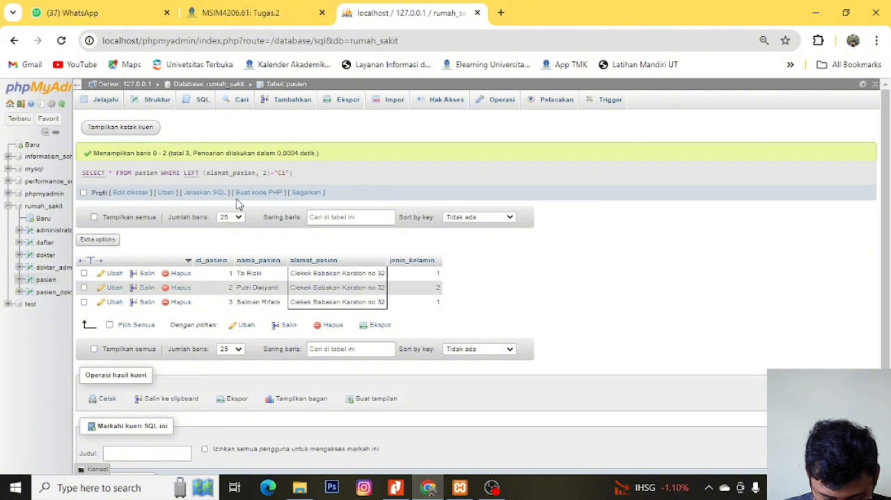
- Reopen the rumah_sakit database's SQL query and change its WHERE clause to filter the pasien table on id_pasien
click(44, 207)
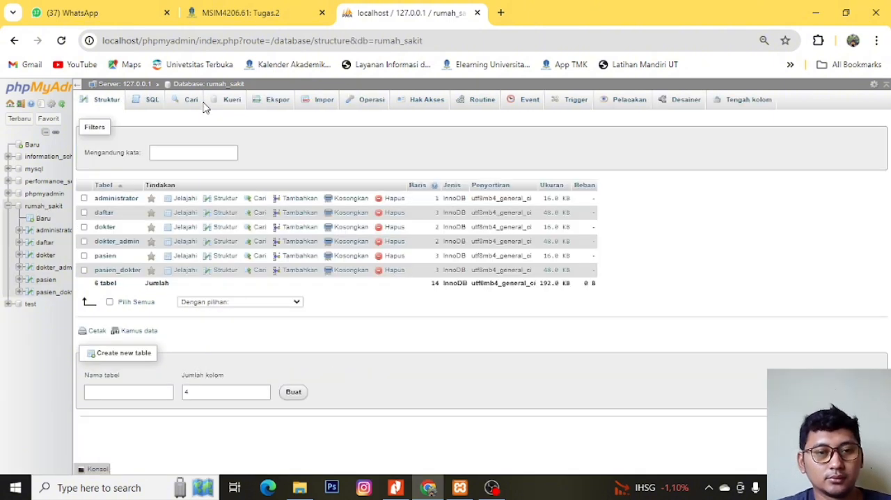
click(145, 103)
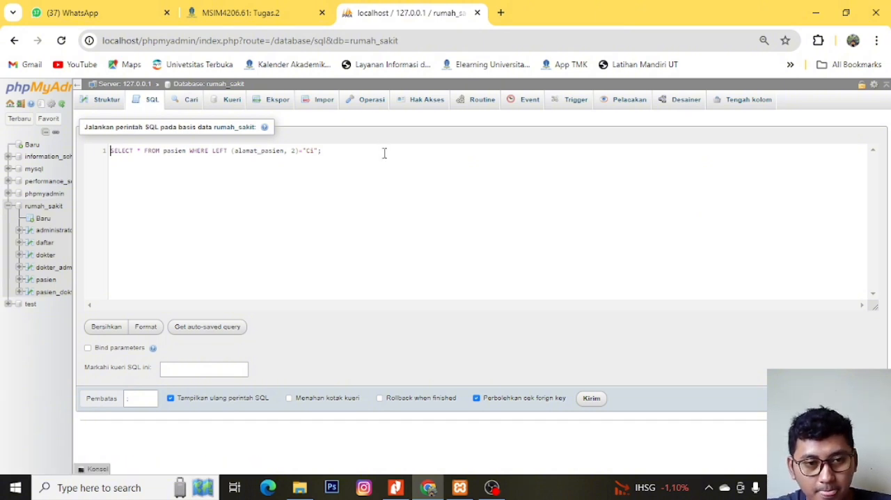
key(ctrl+shift+Left)
key(ctrl+shift+Left)
key(ctrl+shift+Left)
key(ctrl+shift+Left)
key(ctrl+shift+Left)
key(ctrl+shift+Left)
key(ctrl+shift+Left)
key(ctrl+shift+Left)
key(ctrl+shift+Left)
key(ctrl+shift+Left)
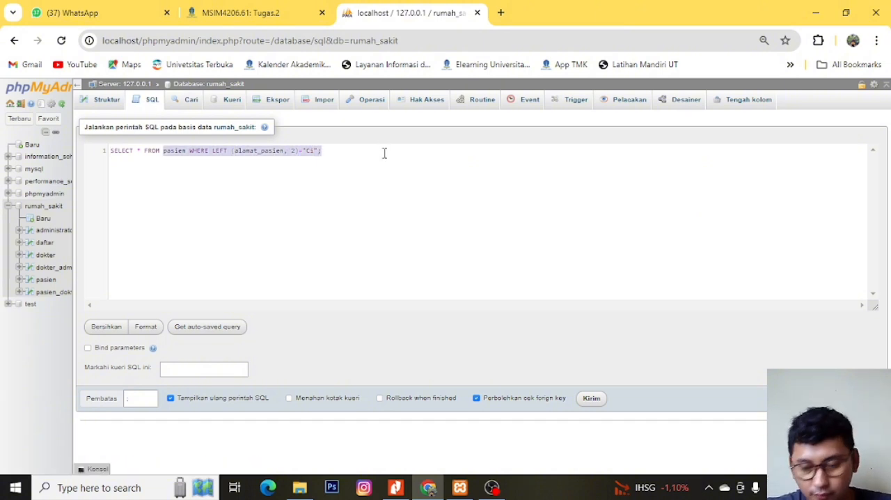
text(pasien)
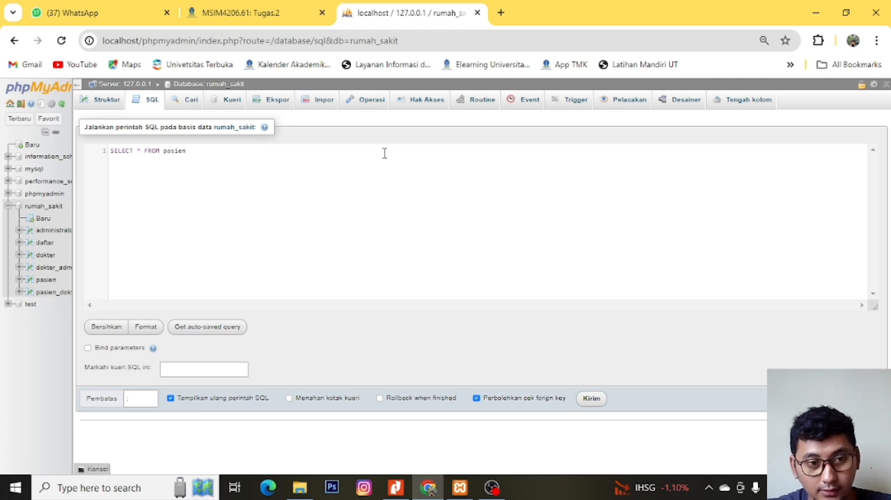
text( WHERE)
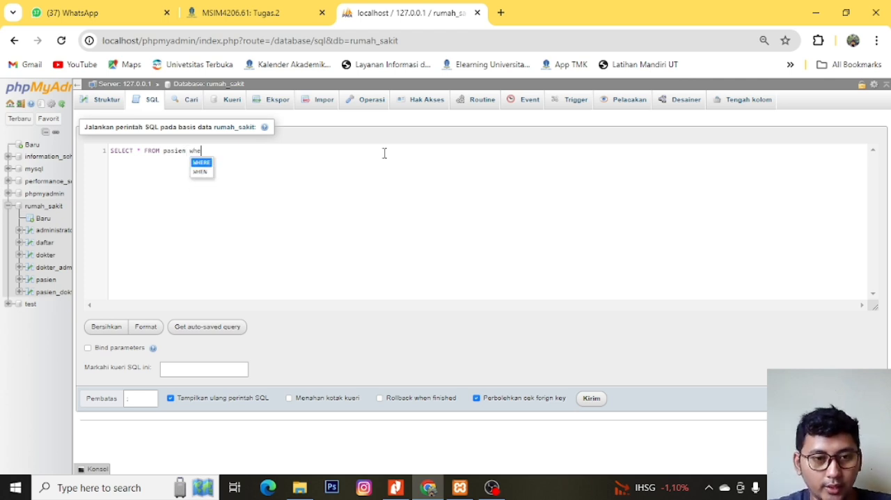
text( i)
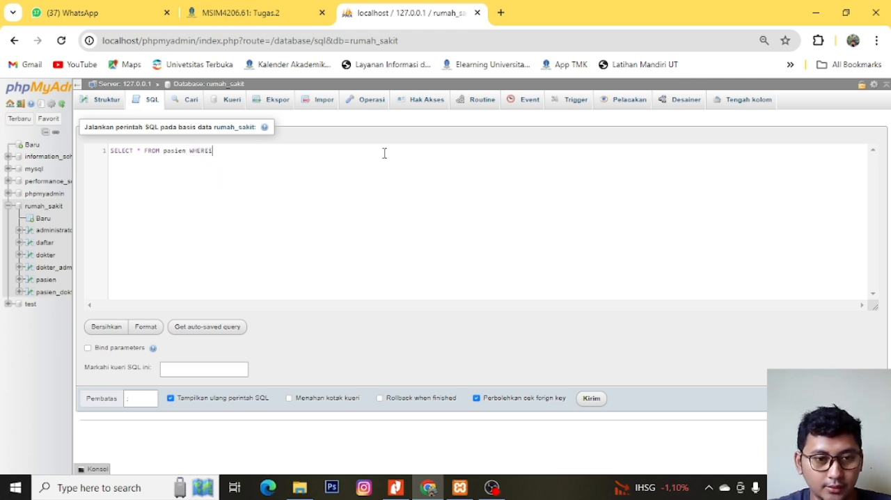
text(d_pasien)
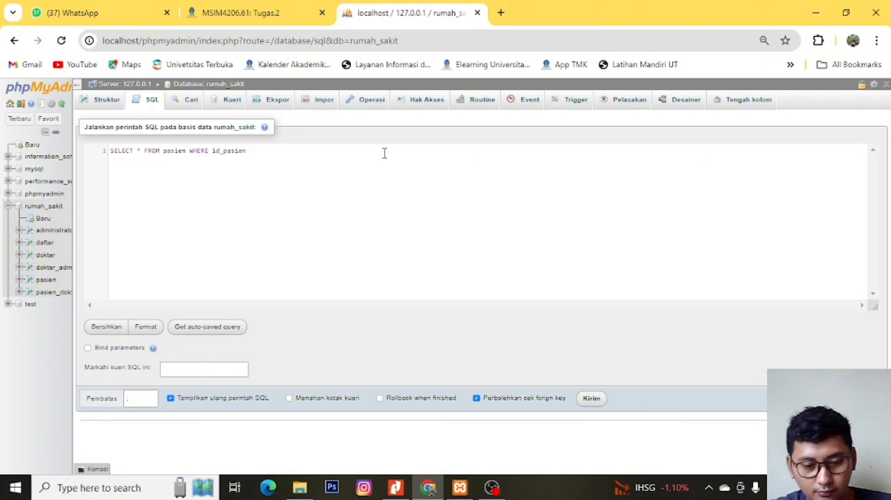
text( bet)
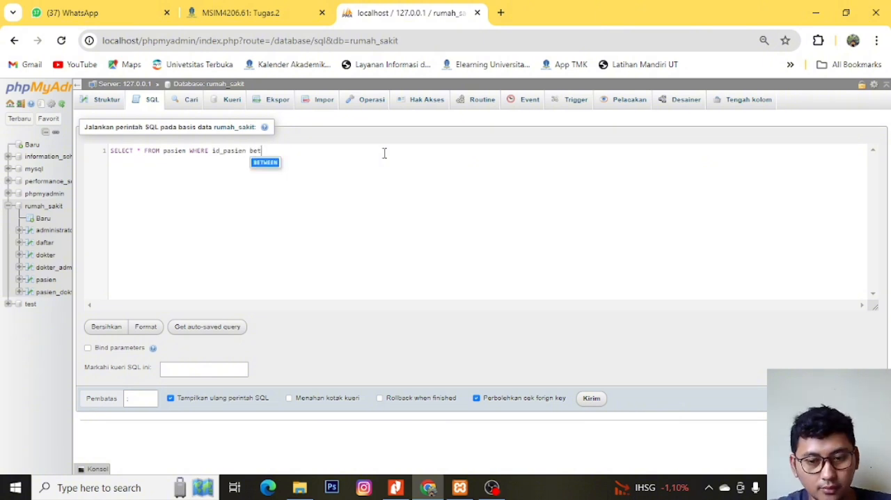
- Complete the id_pasien condition with BETWEEN 1 AND 2 and run the query
key(Return)
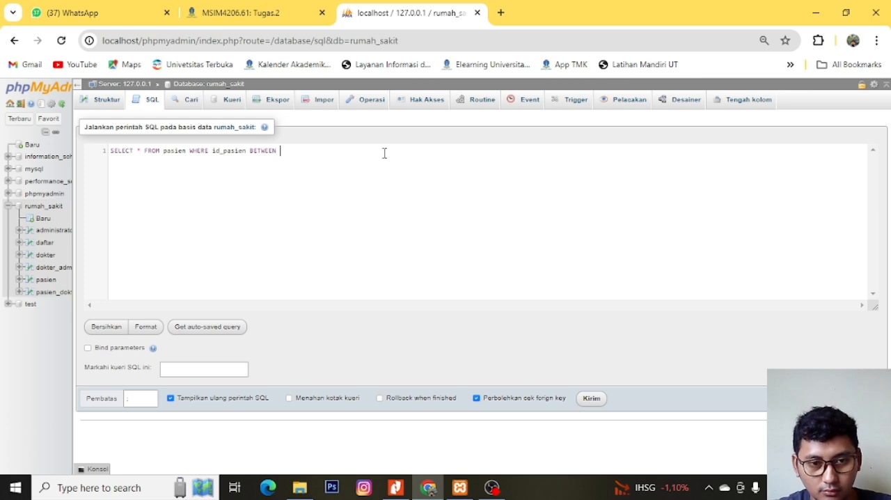
text(3)
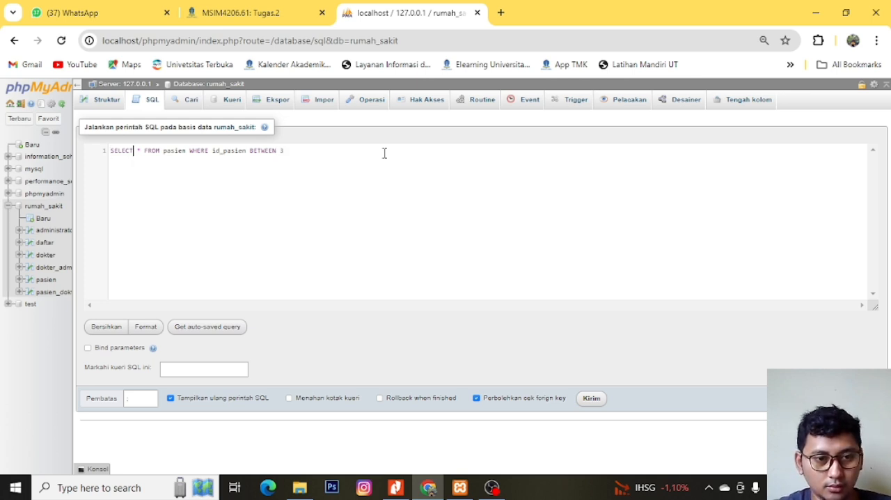
click(385, 153)
key(BackSpace)
text(1)
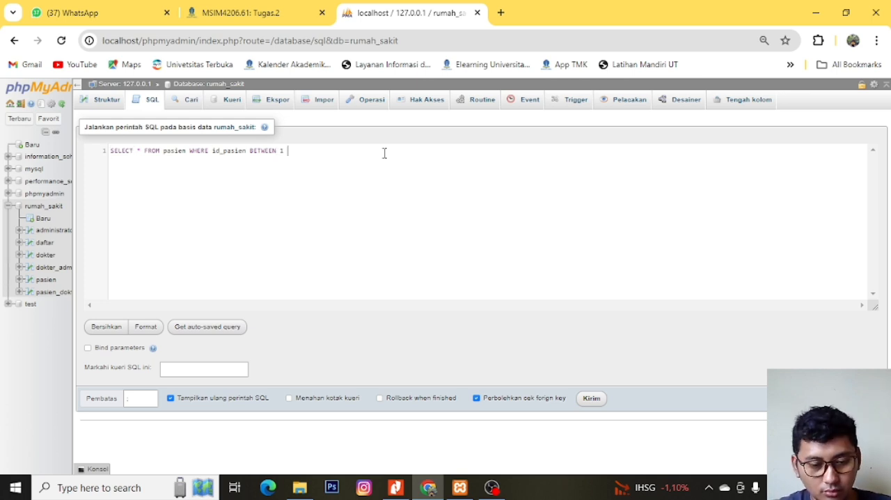
text( and)
key(Return)
text(2)
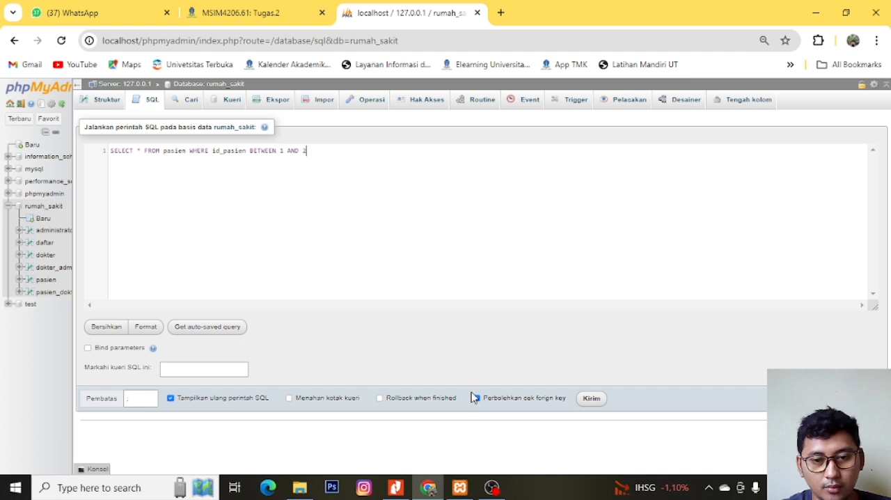
click(602, 404)
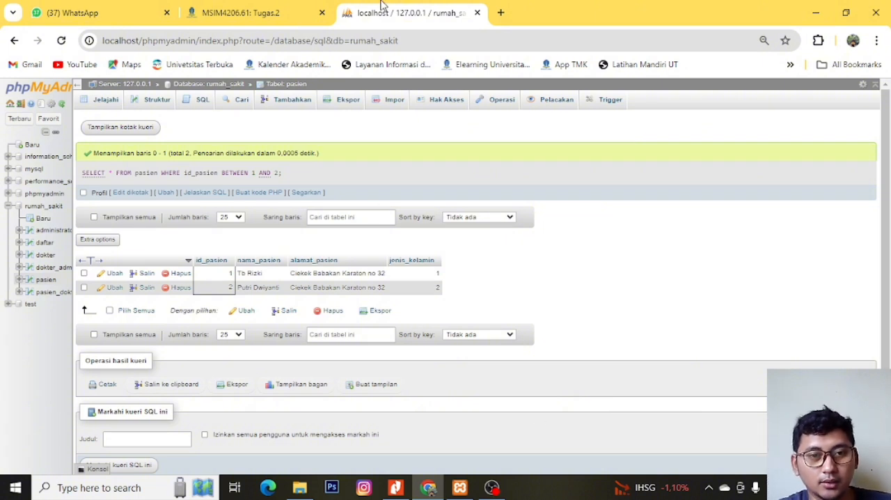
- Reopen the rumah_sakit database's SQL query, change the id_pasien range to BETWEEN 2 AND 3 and run it
click(43, 207)
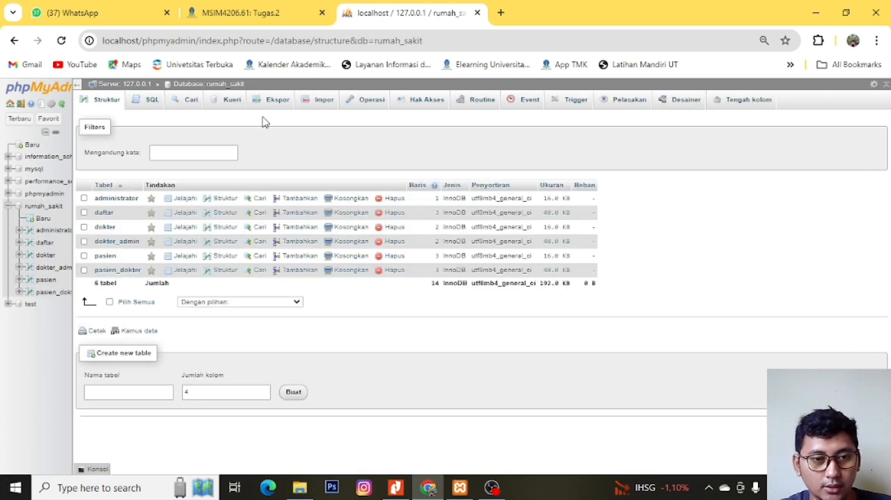
click(156, 101)
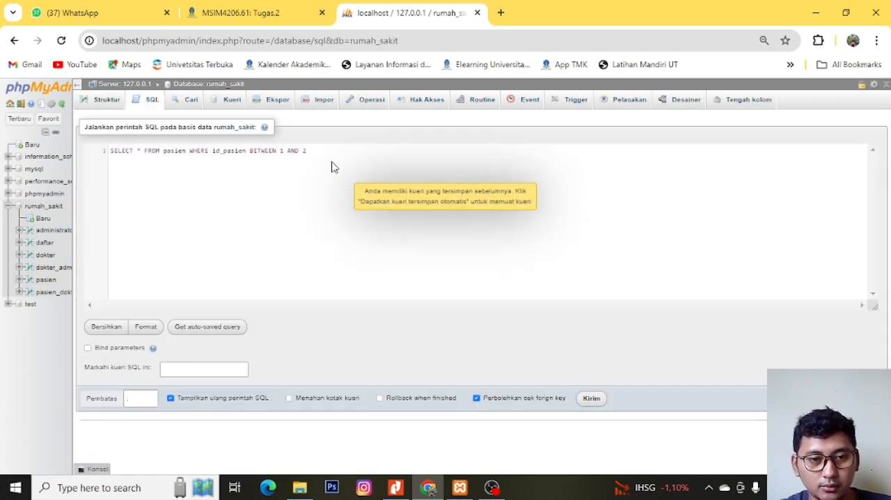
key(BackSpace)
text(3)
key(Left)
key(Left)
key(Left)
key(Left)
key(Left)
key(Left)
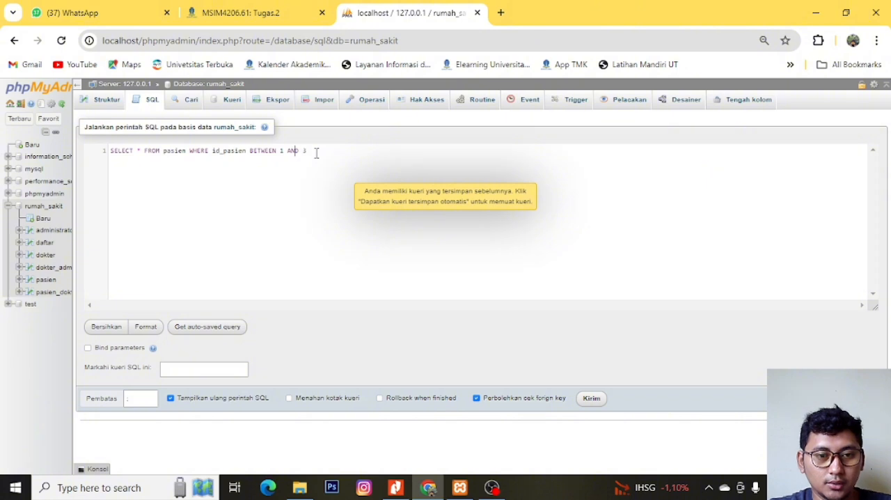
key(BackSpace)
text(2)
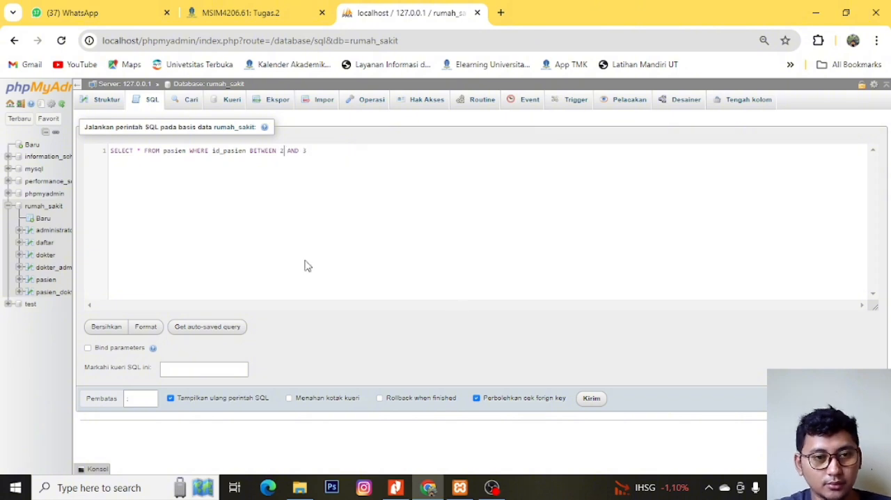
click(592, 400)
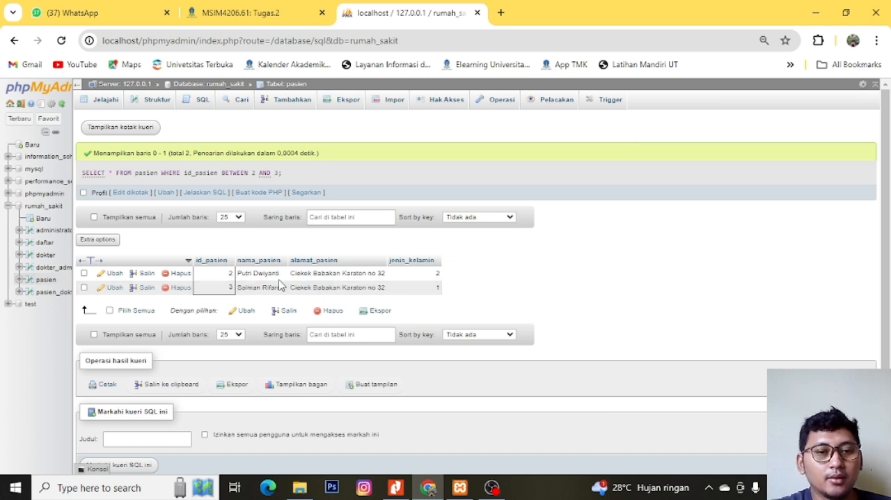
- Reopen the rumah_sakit database's SQL query and replace id_pasien with alamat_pasien in the WHERE clause
click(43, 208)
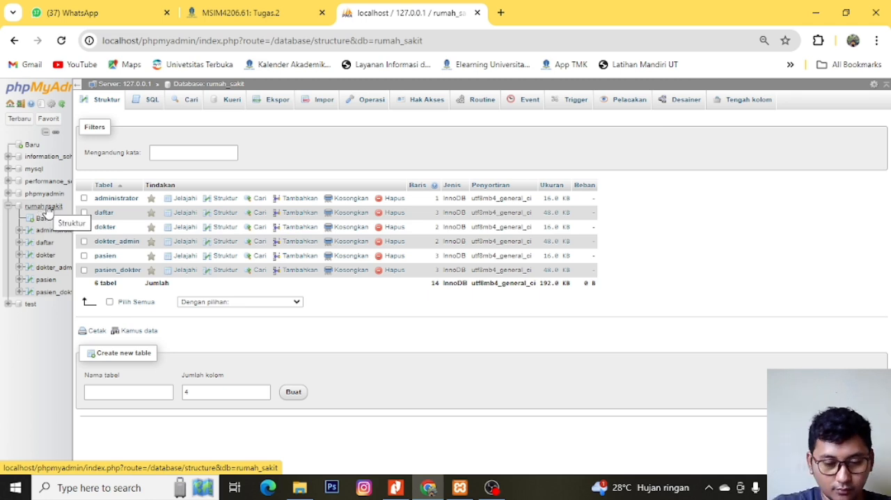
click(143, 103)
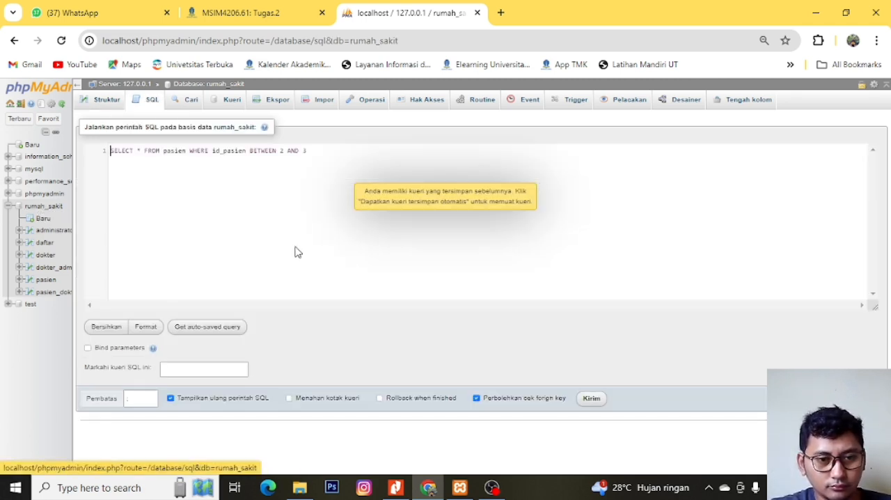
click(329, 151)
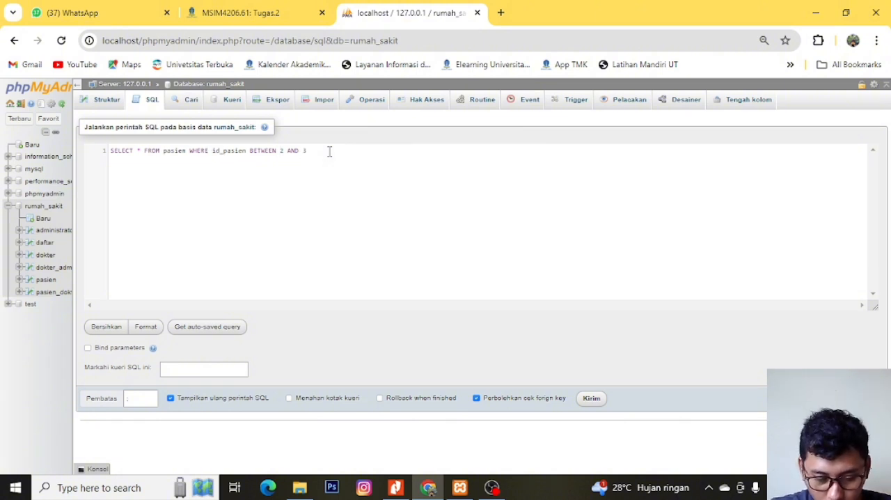
key(ctrl+shift+Right)
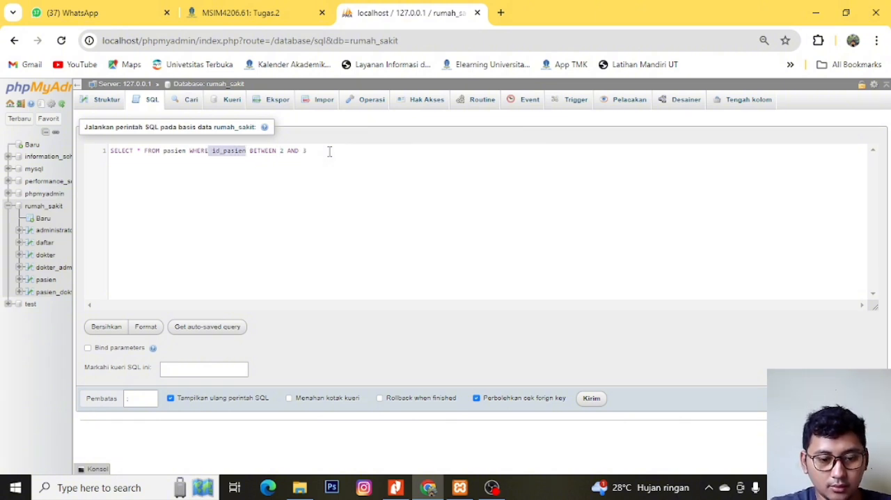
text(ala)
text(_pasien)
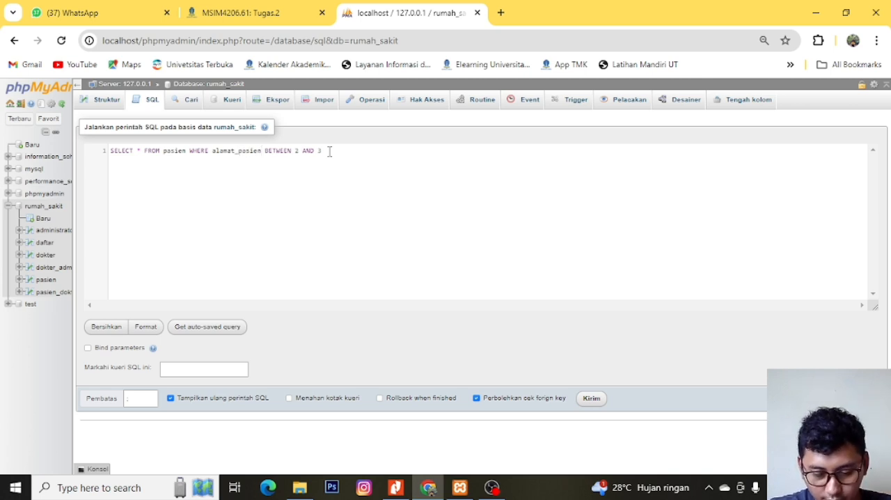
text( LIK)
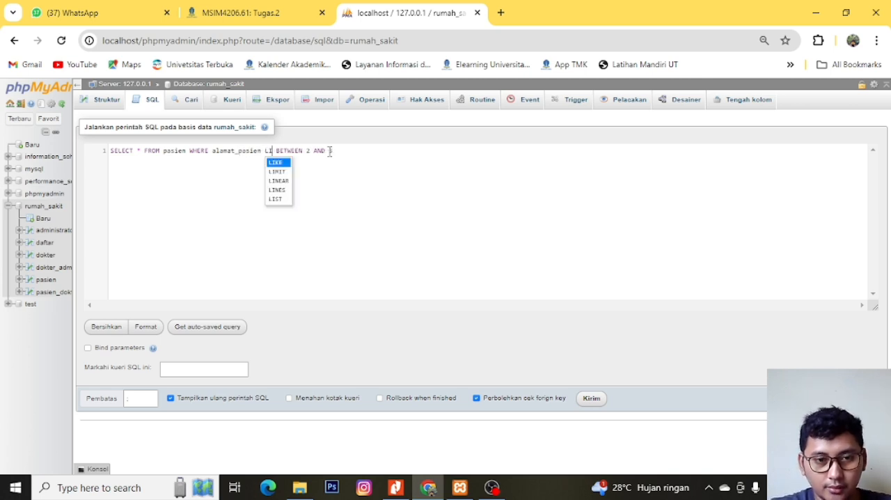
text(E)
- Replace the BETWEEN 2 AND 3 range after alamat_pasien with the LIKE operator
key(Right)
key(ctrl+shift+Right)
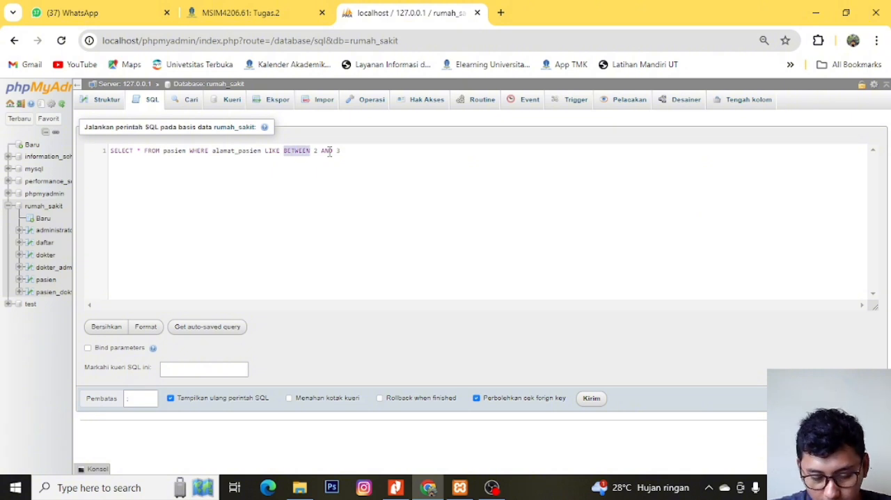
key(Delete)
key(Delete)
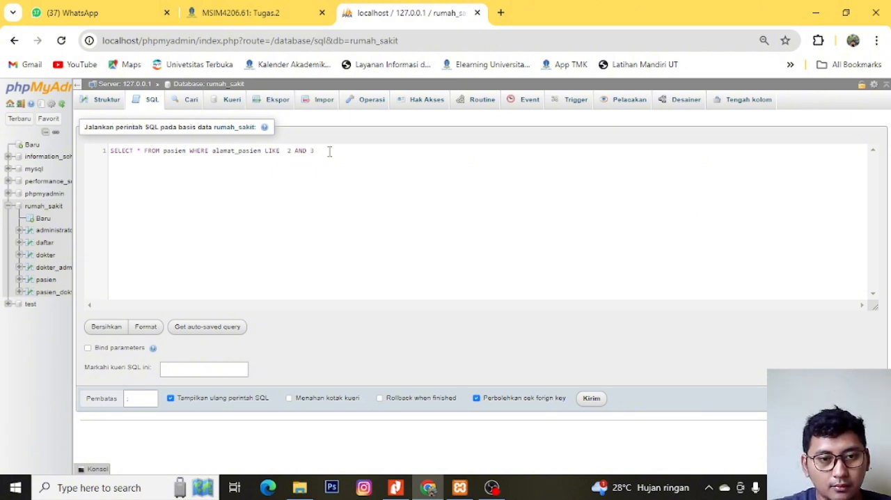
key(ctrl+shift+Right)
key(ctrl+shift+Right)
key(ctrl+shift+Right)
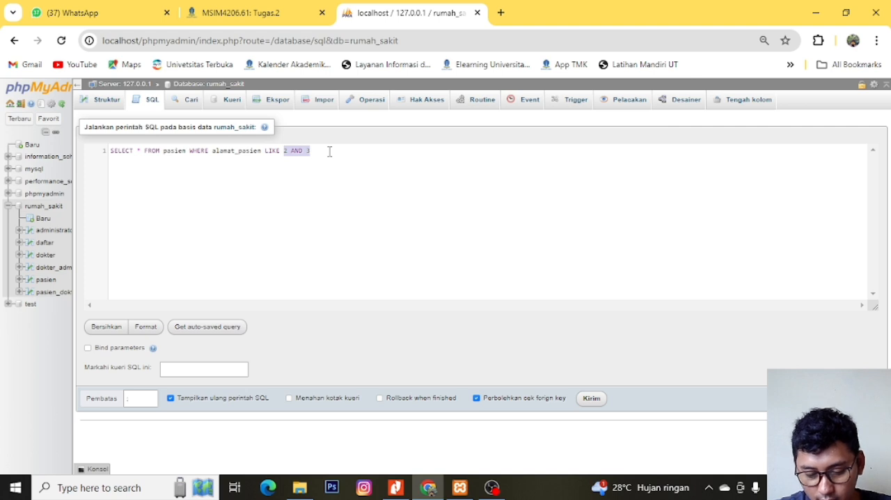
key(Delete)
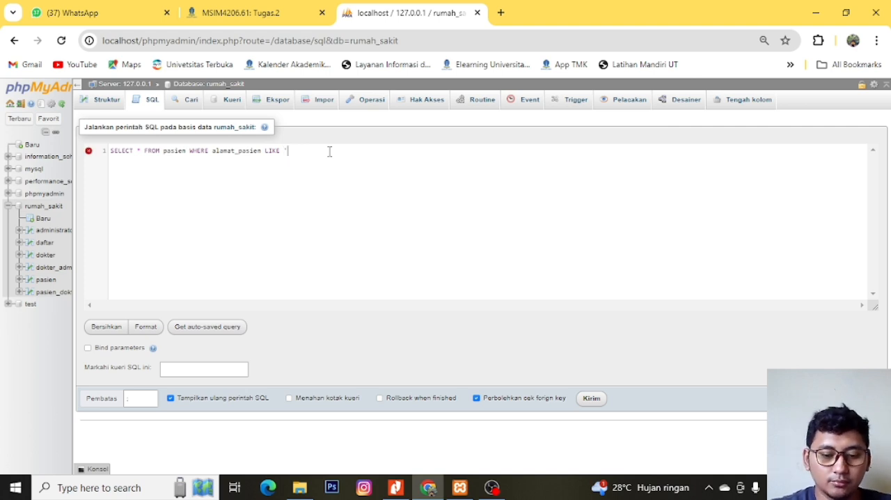
- Finish the LIKE condition with 'babakan'; and run the query
text('babakan)
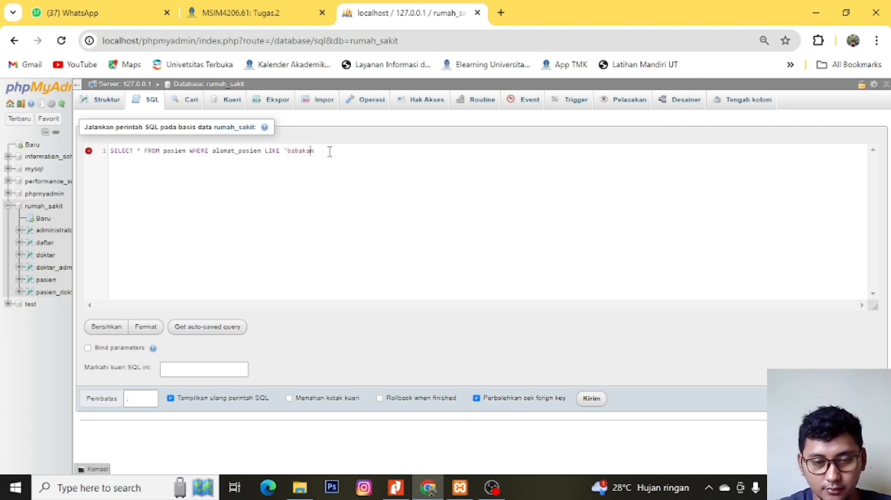
text(';)
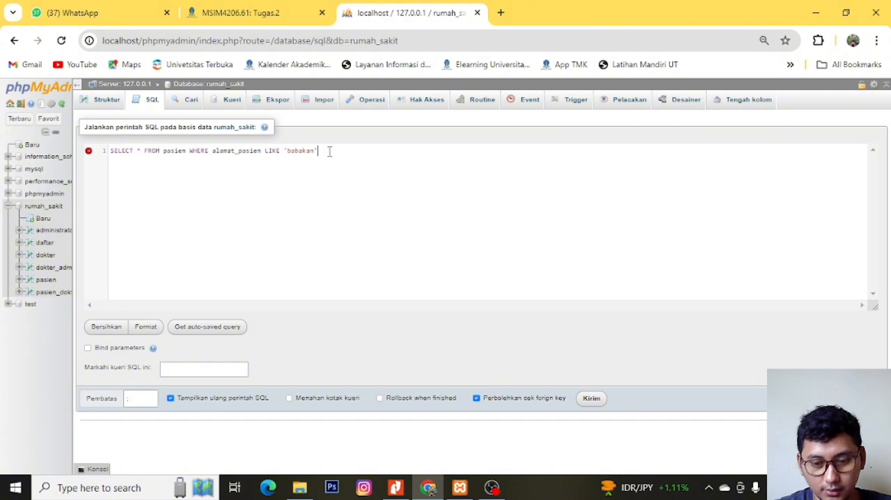
click(591, 400)
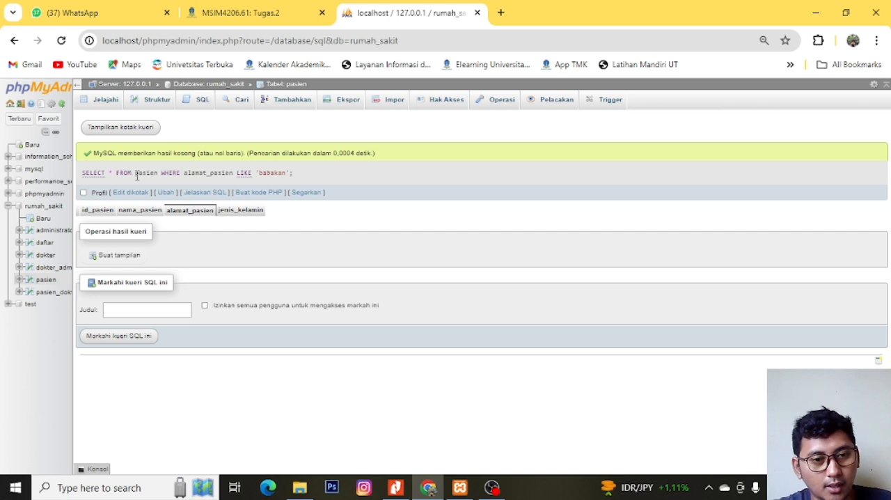
- Reopen the rumah_sakit database's SQL query, capitalize the LIKE text as 'Babakan' and run it
click(50, 206)
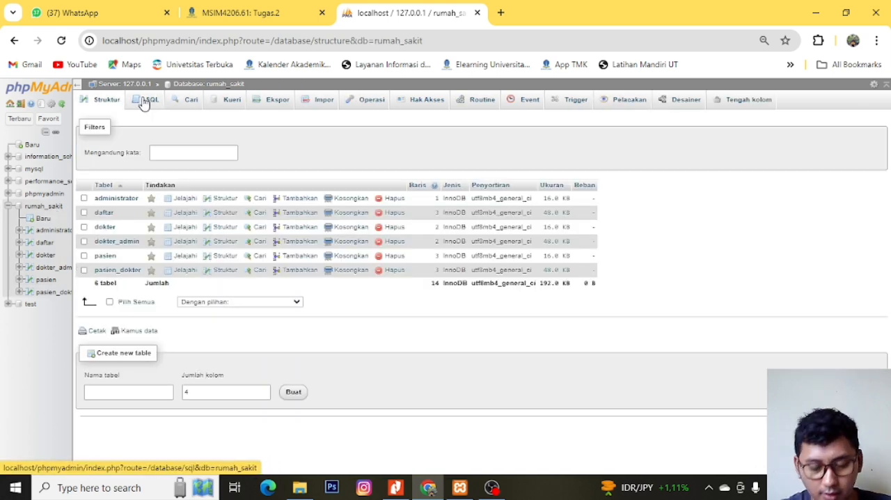
click(146, 103)
click(292, 157)
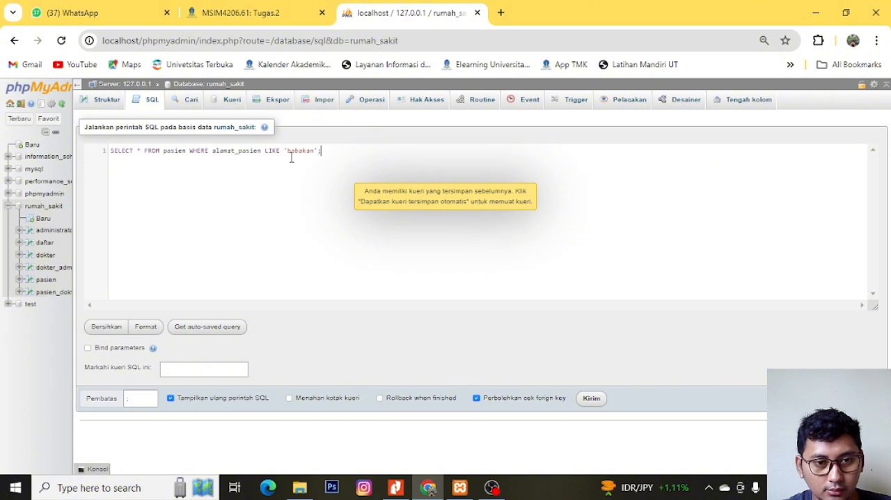
key(Left)
key(Left)
key(Left)
key(Left)
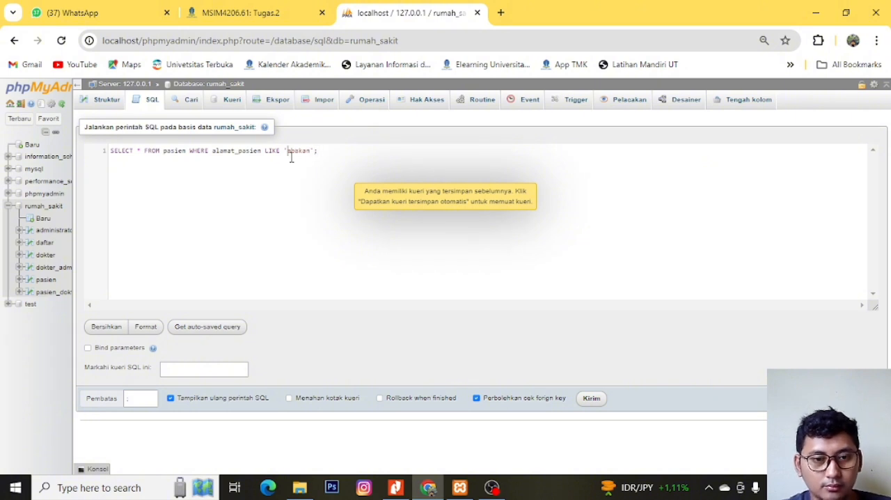
click(596, 399)
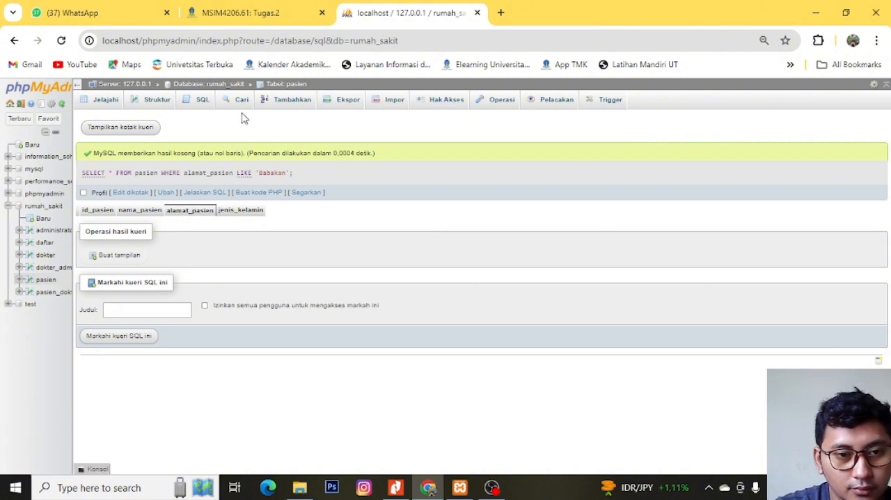
- Reopen the rumah_sakit database's SQL query, change the LIKE text to '%Babakan%' and run it
click(53, 209)
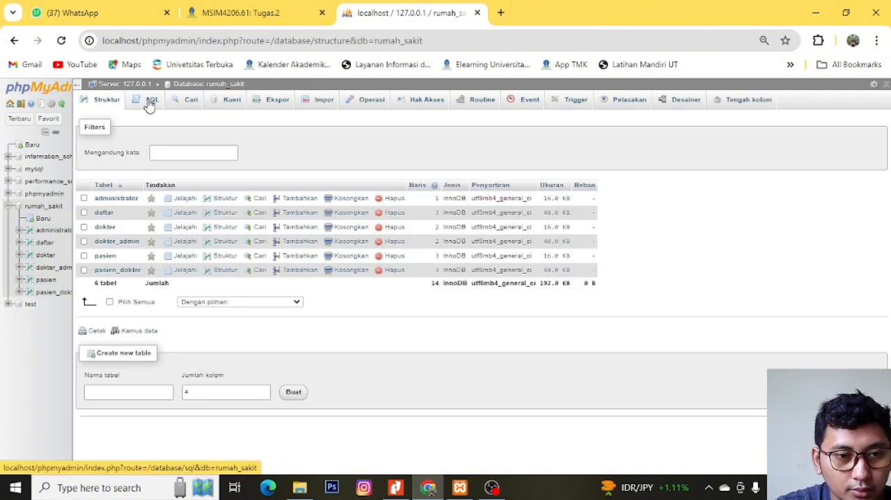
click(149, 103)
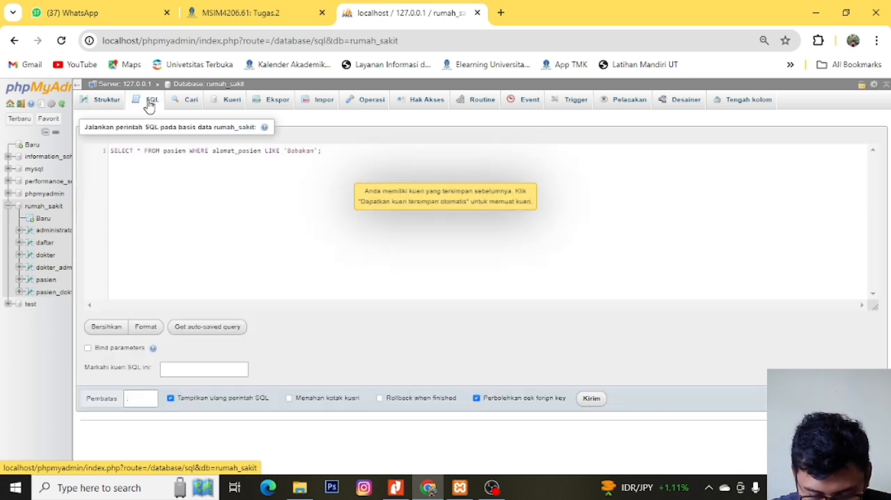
click(315, 152)
text(%)
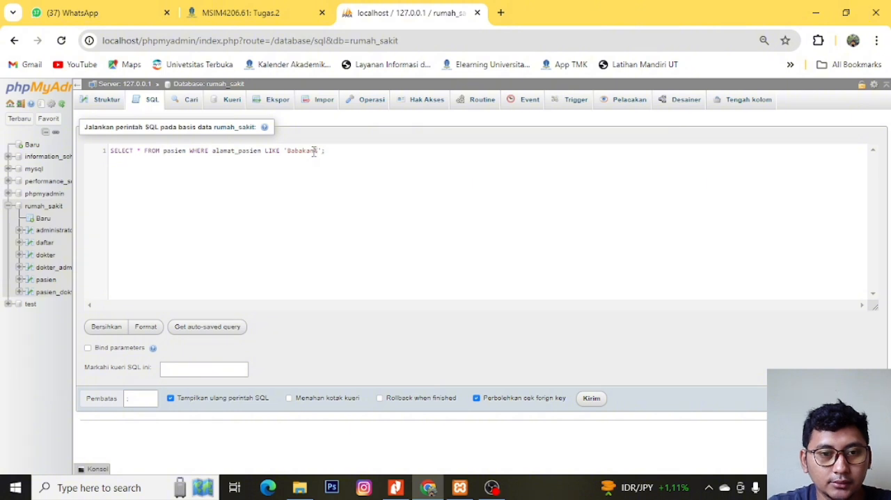
key(Left)
key(Left)
key(Left)
key(Left)
key(Left)
key(Left)
key(Left)
key(Left)
text(%)
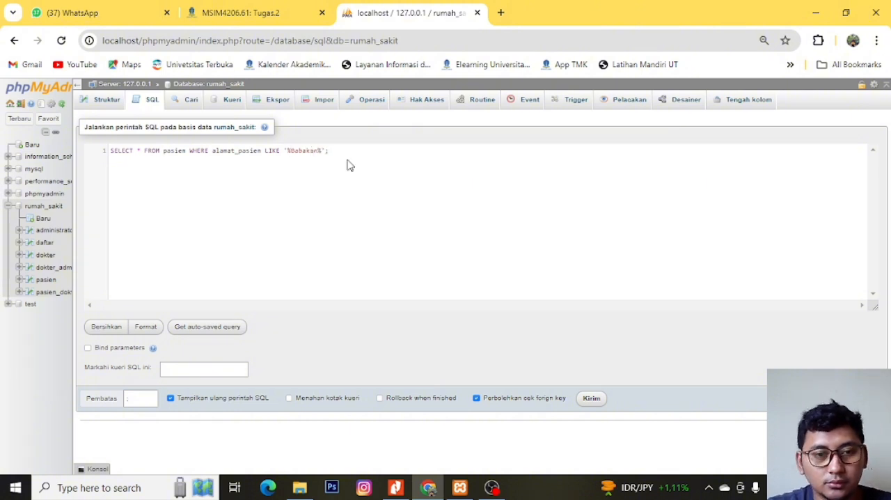
click(591, 398)
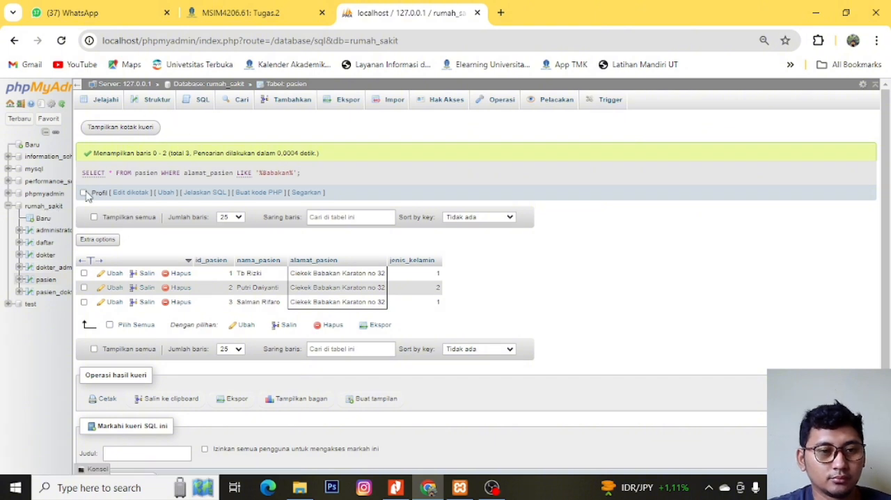
- Reopen the rumah_sakit database's SQL query and replace the whole statement with SELECT * FROM pasien
click(53, 212)
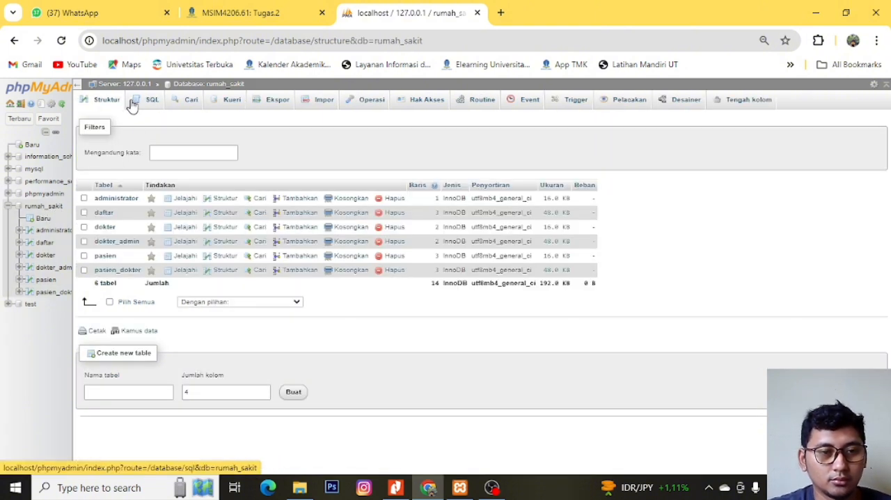
click(144, 103)
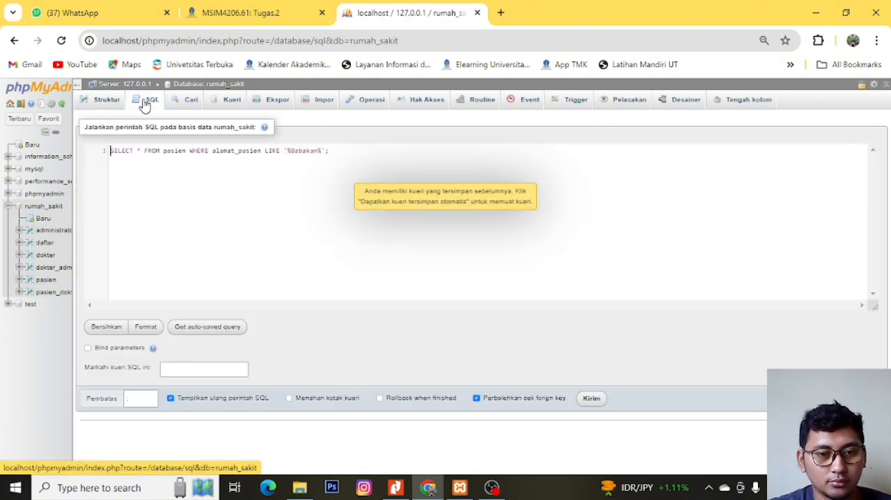
click(334, 143)
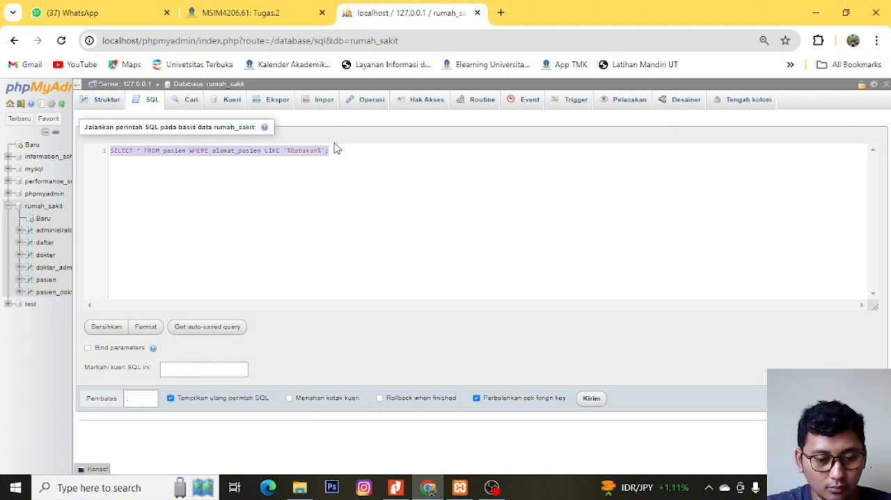
text(select)
key(BackSpace)
key(BackSpace)
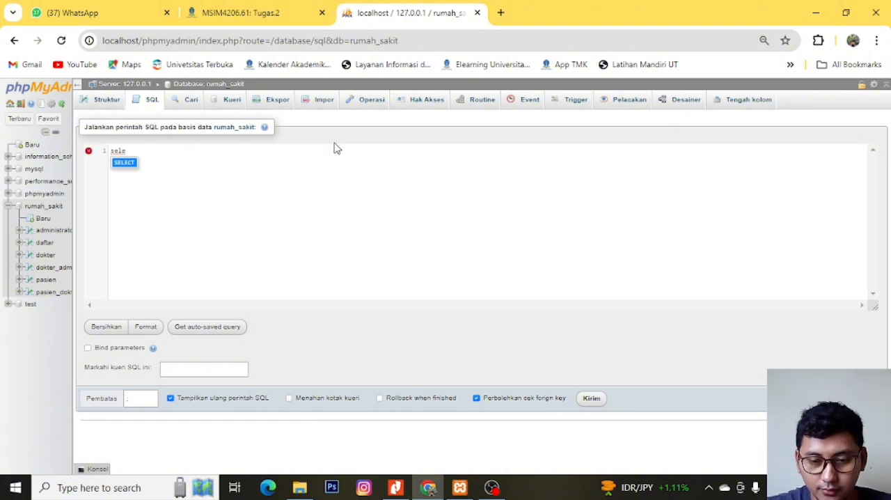
key(Return)
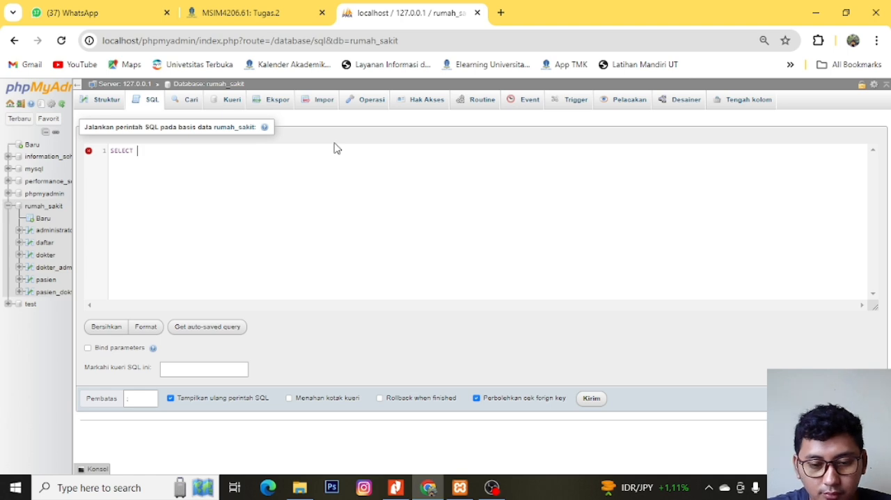
text(* o)
key(BackSpace)
text(fro)
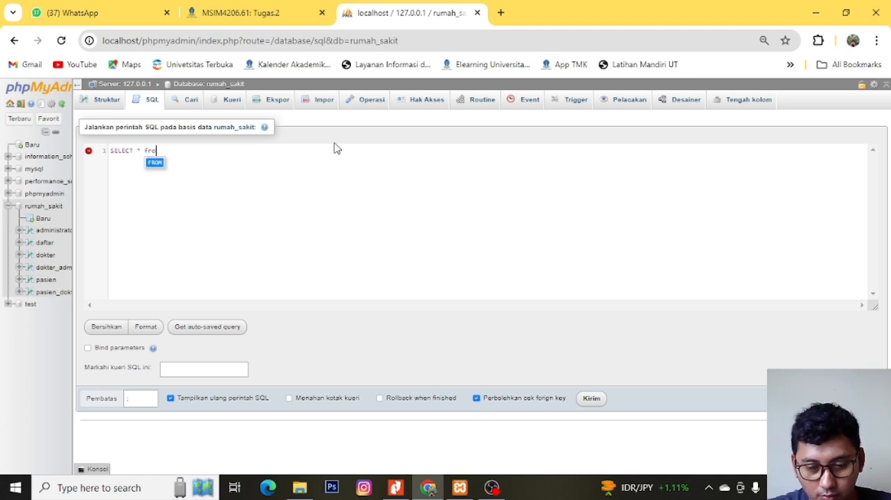
key(Return)
text(pasie)
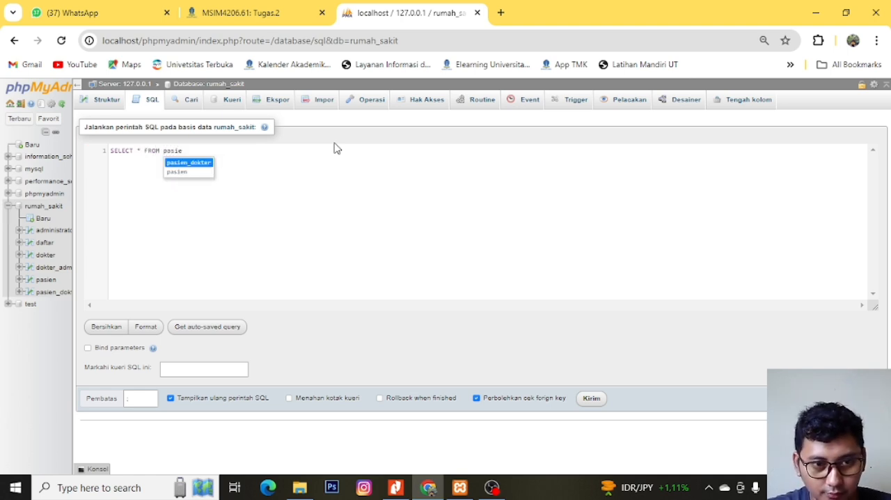
text(n)
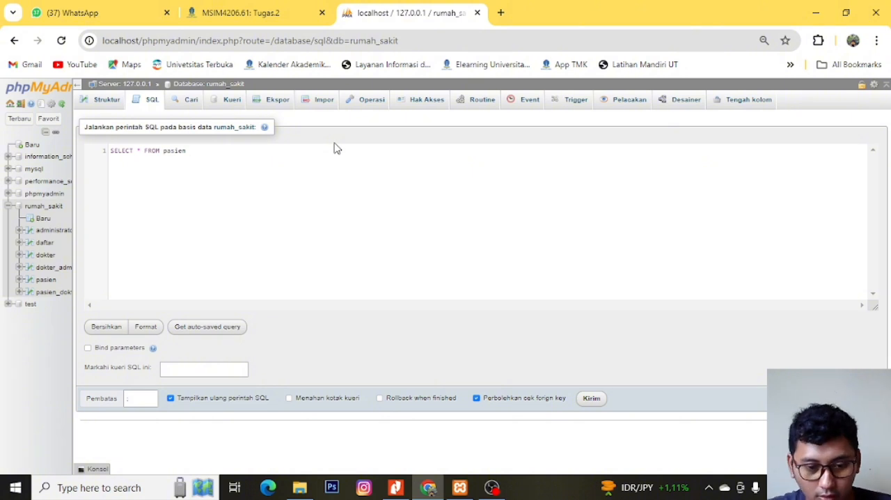
text( order)
- Extend the pasien query with an ORDER BY id_pasien clause
key(Return)
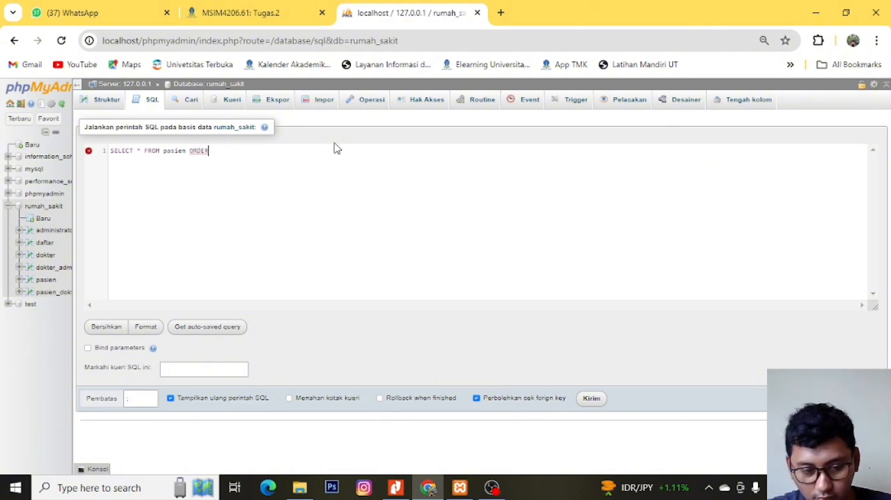
text(by)
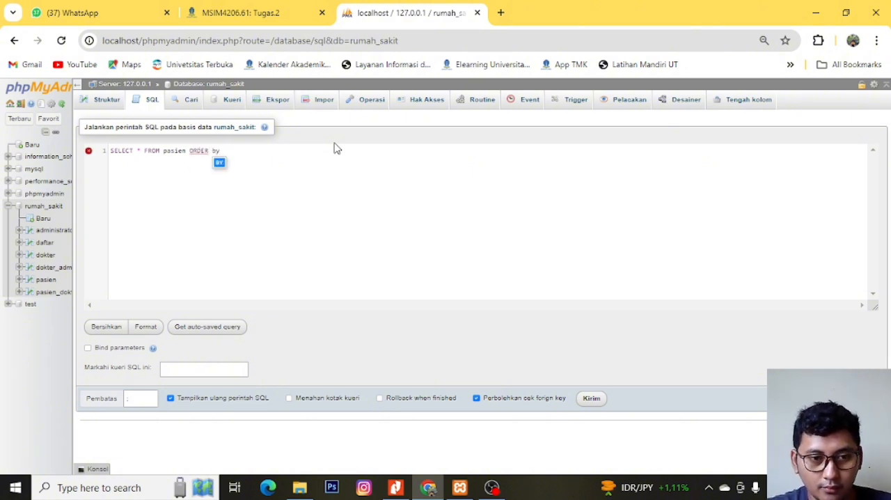
key(Return)
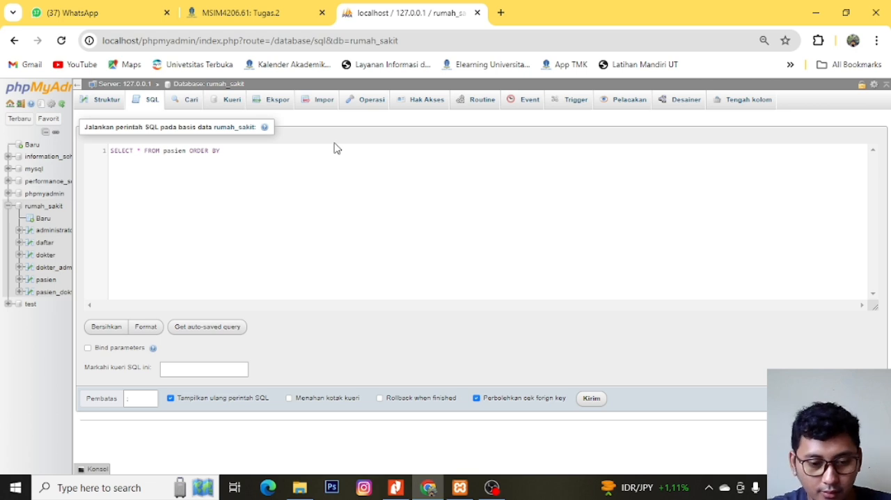
text(id_pasien)
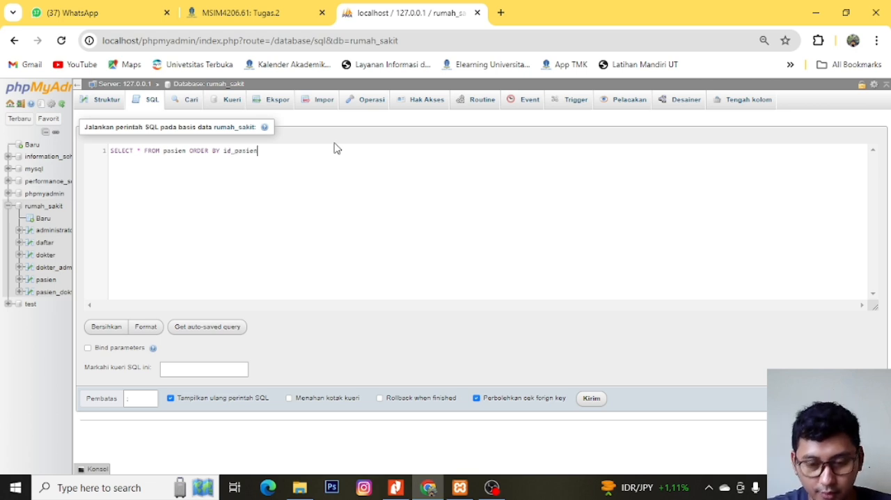
text( de)
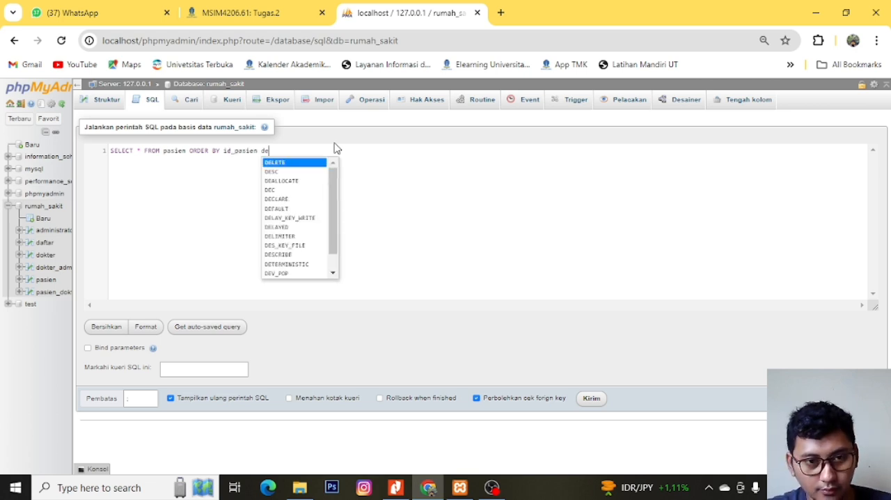
- Complete the ORDER BY clause with DESC; and run the query
key(Down)
key(Down)
key(Return)
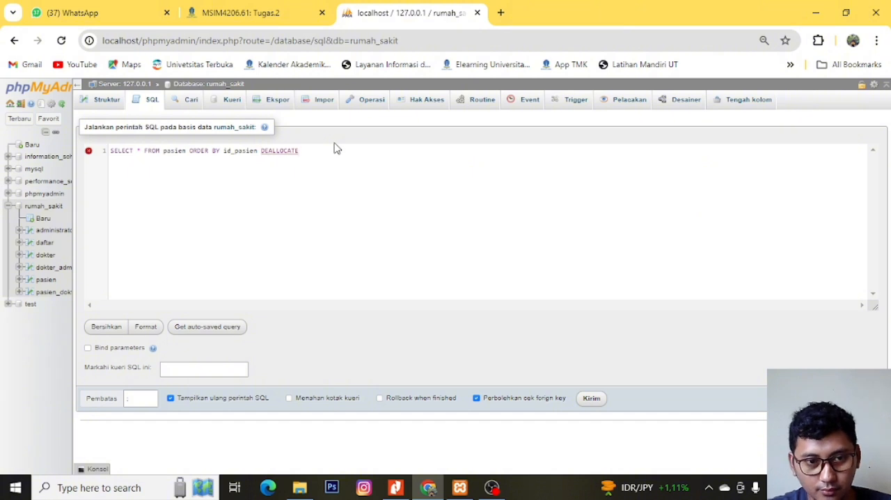
key(BackSpace)
key(BackSpace)
key(BackSpace)
key(BackSpace)
key(BackSpace)
key(BackSpace)
key(BackSpace)
key(BackSpace)
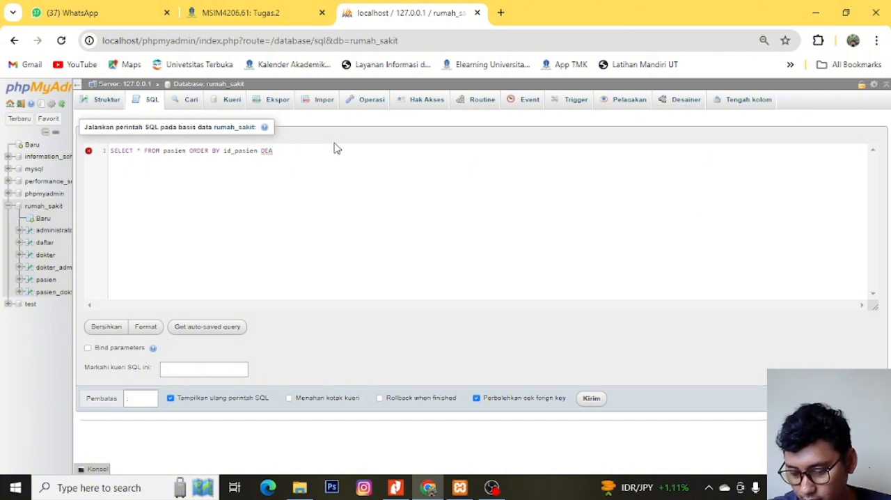
text(sc)
key(Return)
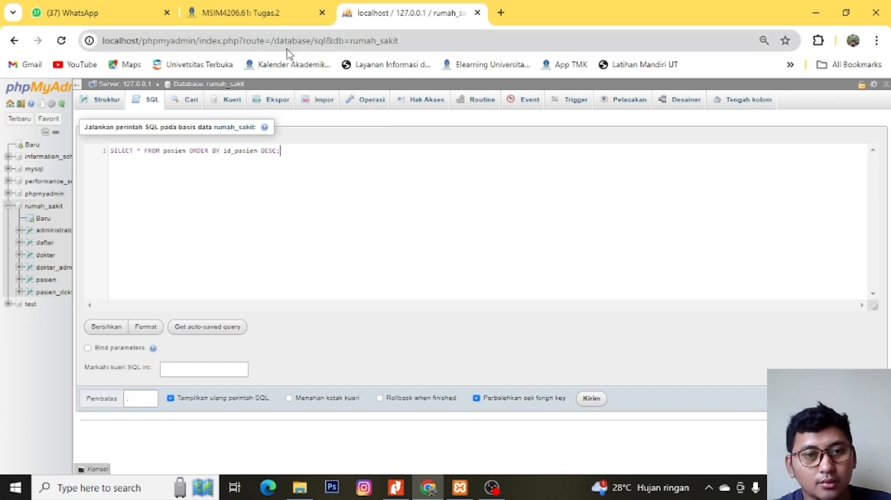
click(592, 399)
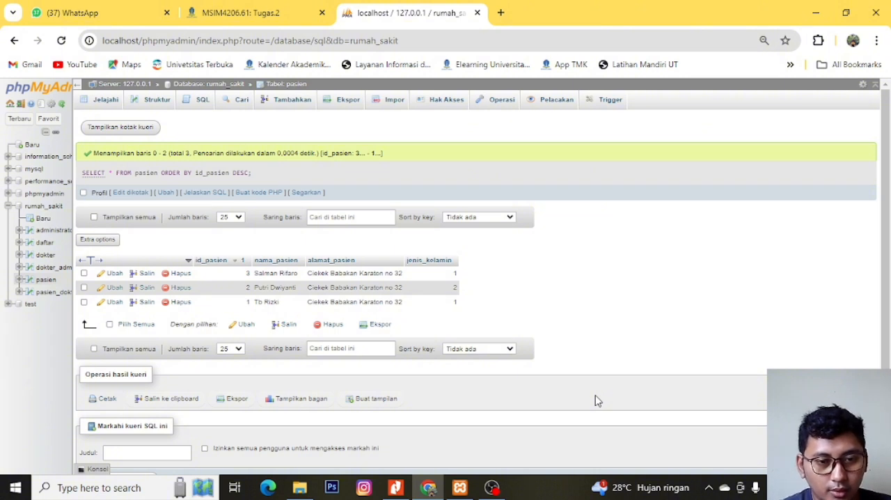
- Switch the result's id_pasien sorting to ascending and back to descending
click(236, 266)
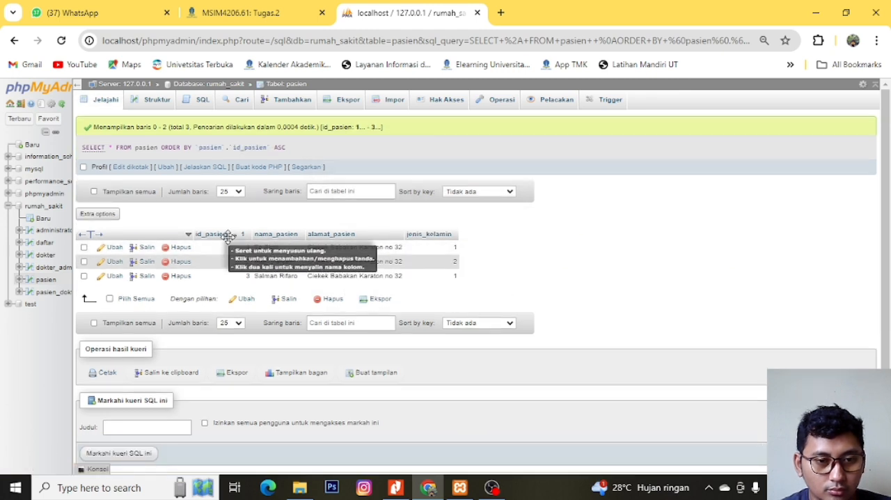
click(237, 241)
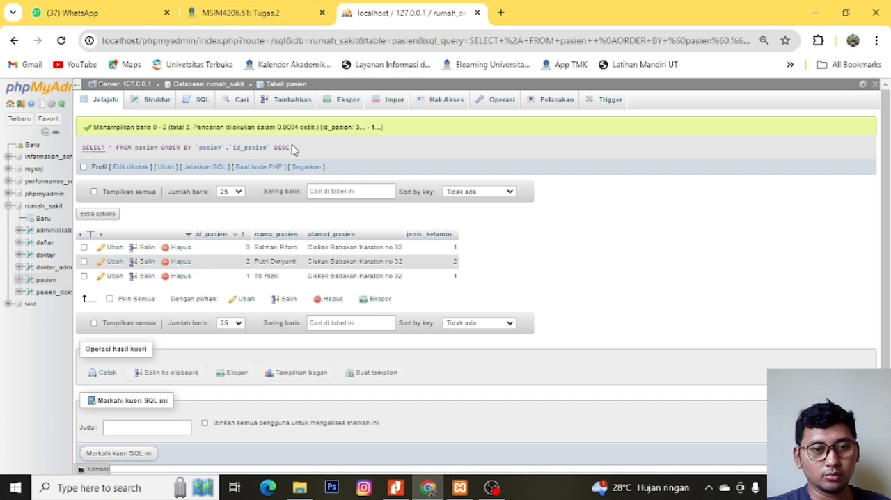
- Reopen the rumah_sakit database's SQL query and cut it back to SELECT * FROM pasien without the ORDER BY clause
click(43, 208)
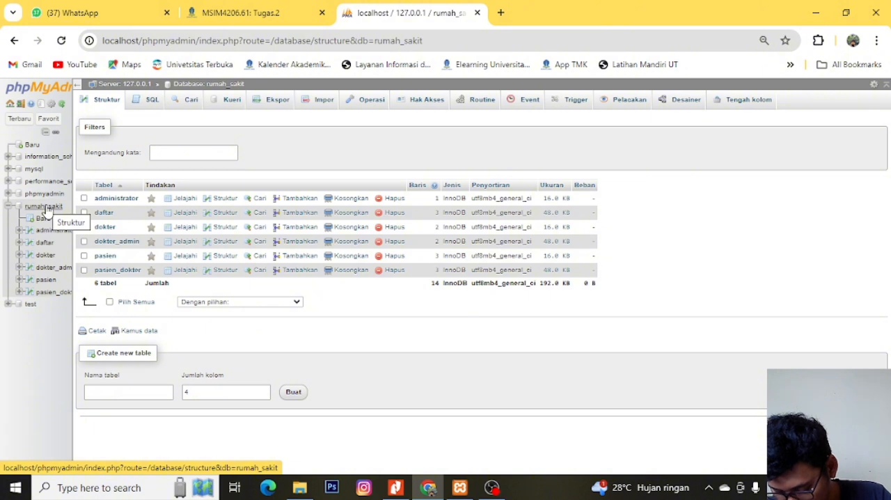
click(146, 101)
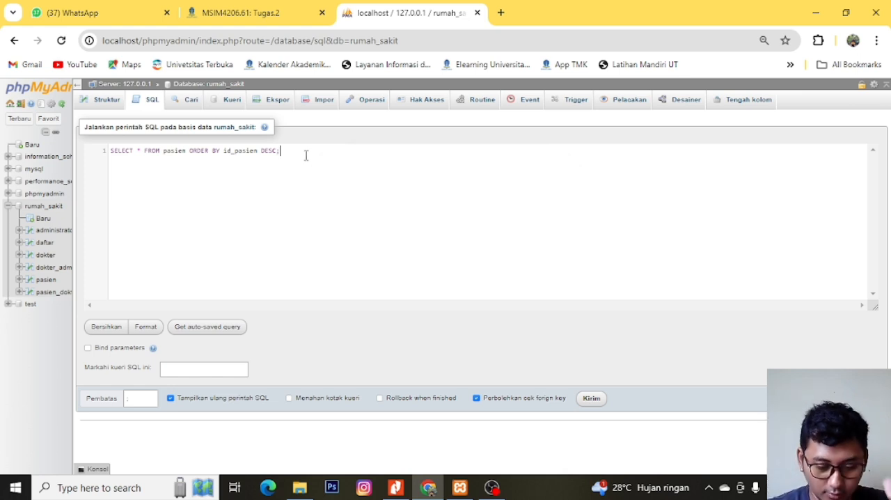
key(ctrl+shift+Left)
key(ctrl+shift+Left)
key(ctrl+shift+Left)
key(ctrl+shift+Left)
key(ctrl+shift+Left)
key(ctrl+shift+Left)
key(ctrl+shift+Left)
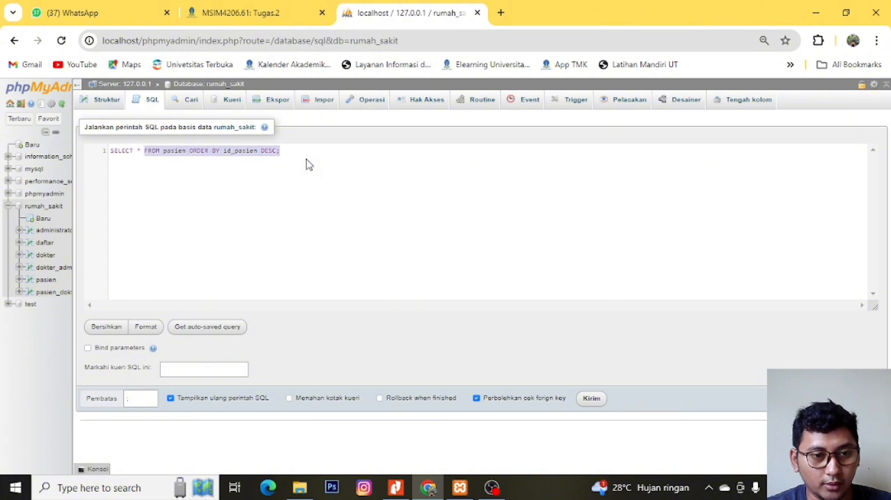
key(ctrl+shift+Right)
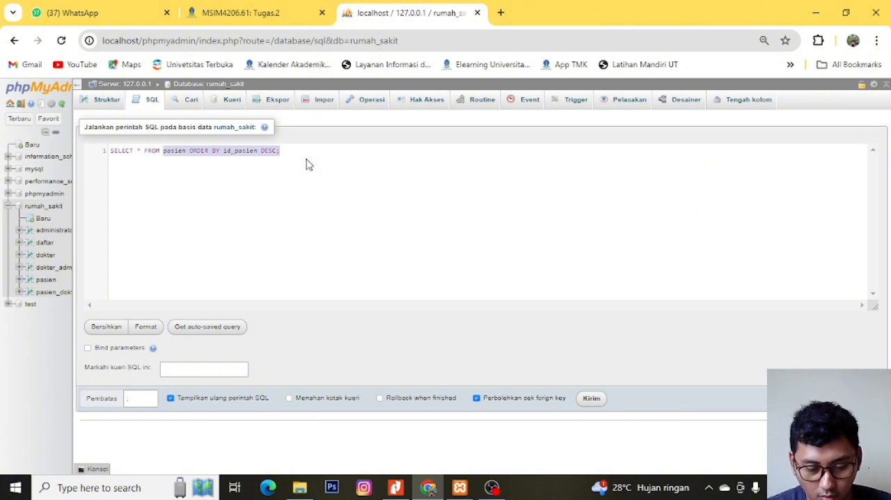
text(pas)
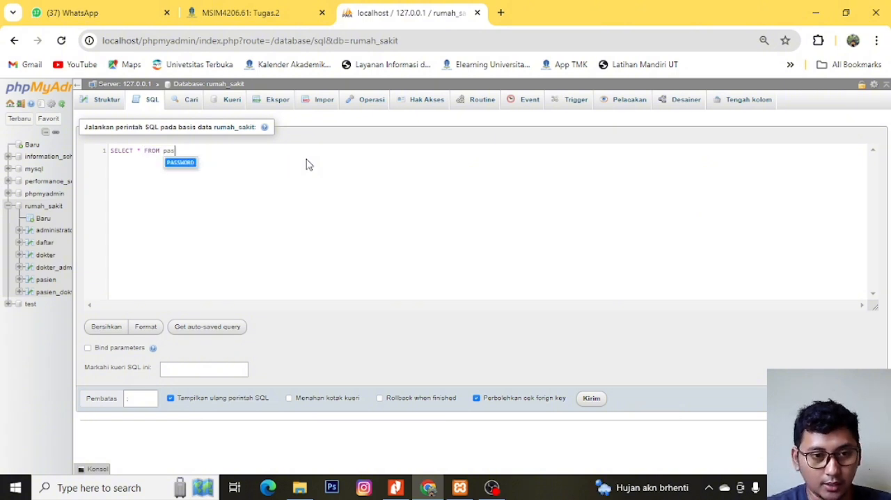
text(ien )
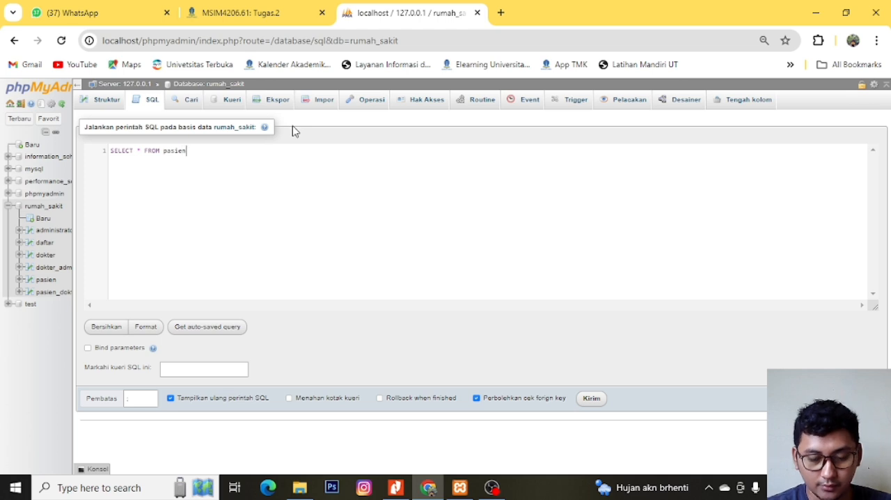
text(GROUP )
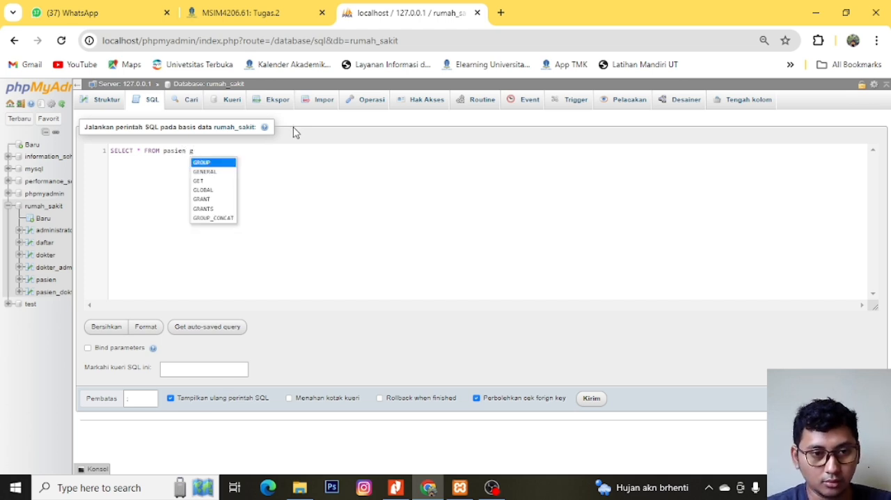
text(b)
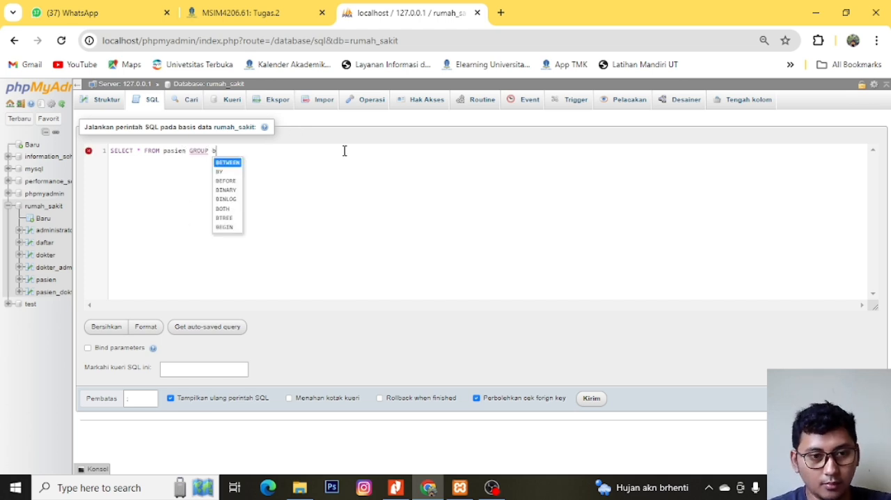
text(y)
- Complete the pasien query with GROUP BY jenis_kelamin;
key(Return)
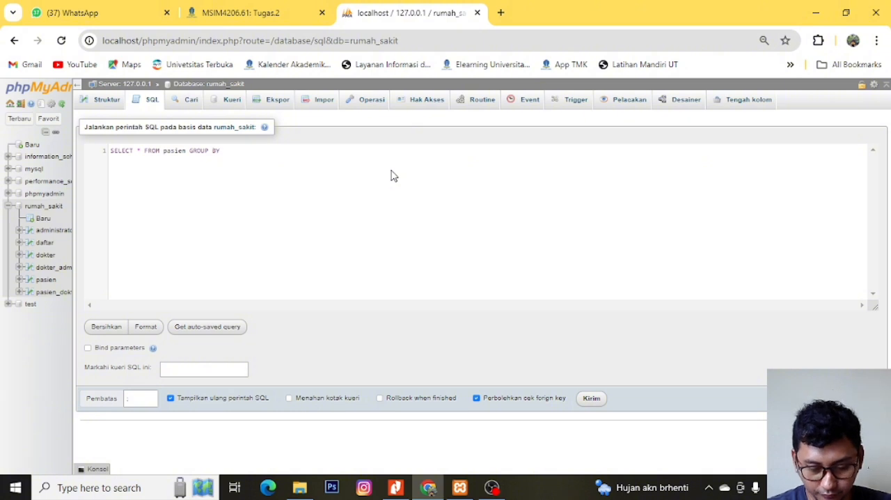
text(jenis_)
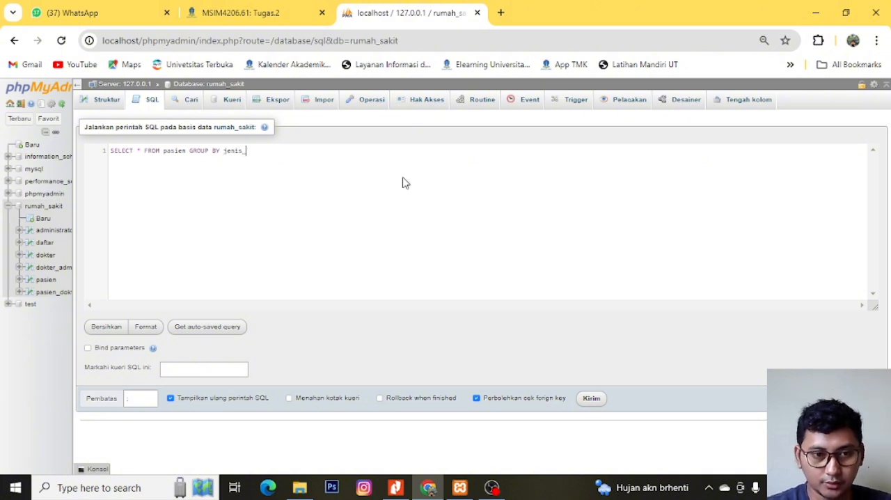
text(kelamin;)
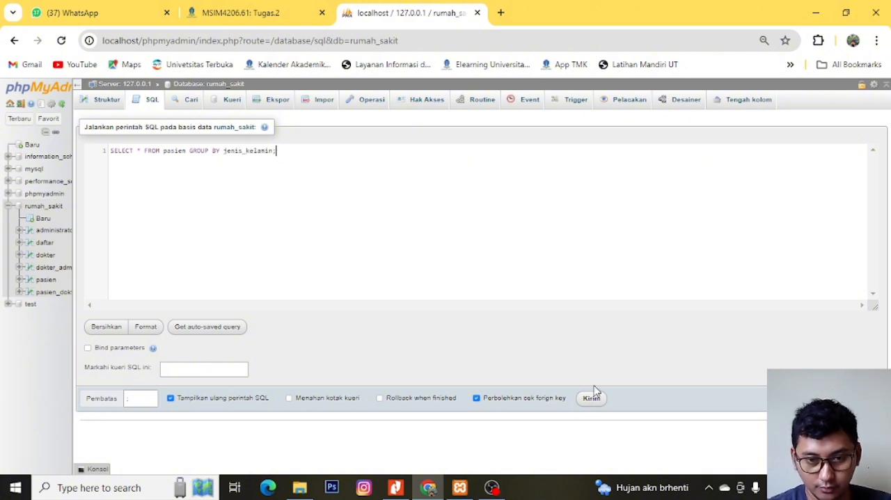
- Run the GROUP BY query on pasien and return to the rumah_sakit database's SQL editor
click(587, 407)
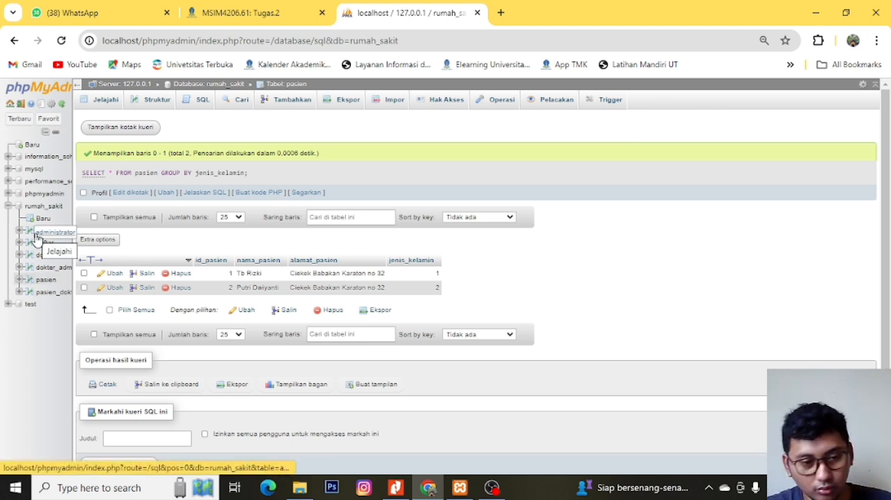
click(43, 206)
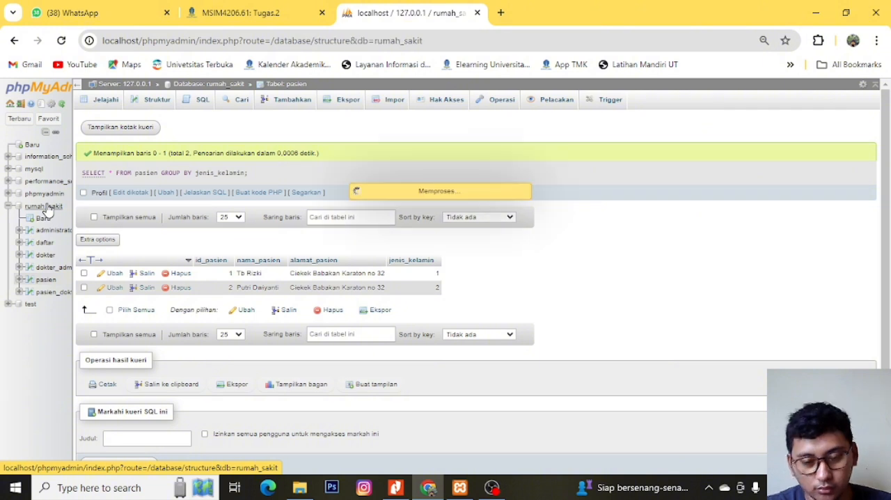
click(149, 99)
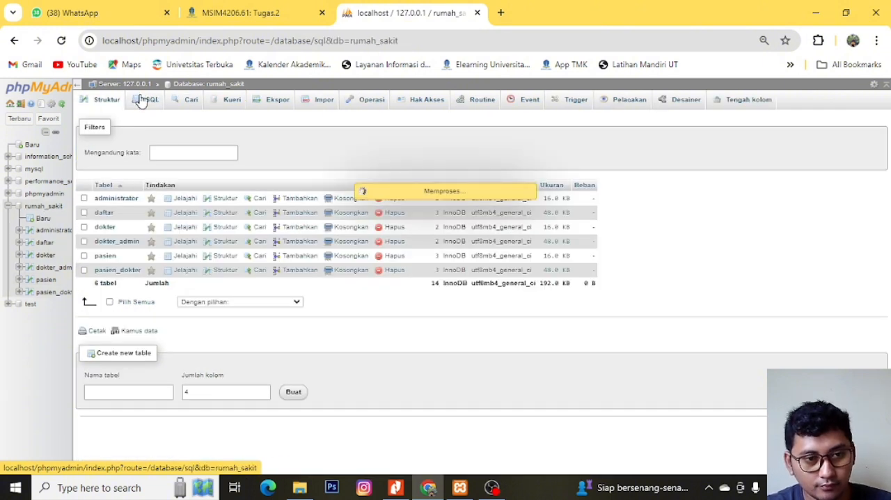
- Replace the whole query with UPDATE pasien SET nama_pasien
key(ctrl+a)
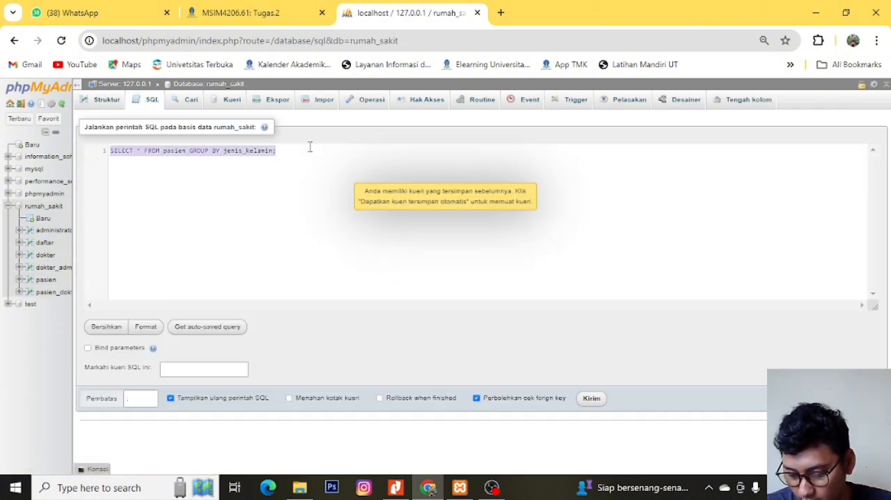
text(UPDATE pasien)
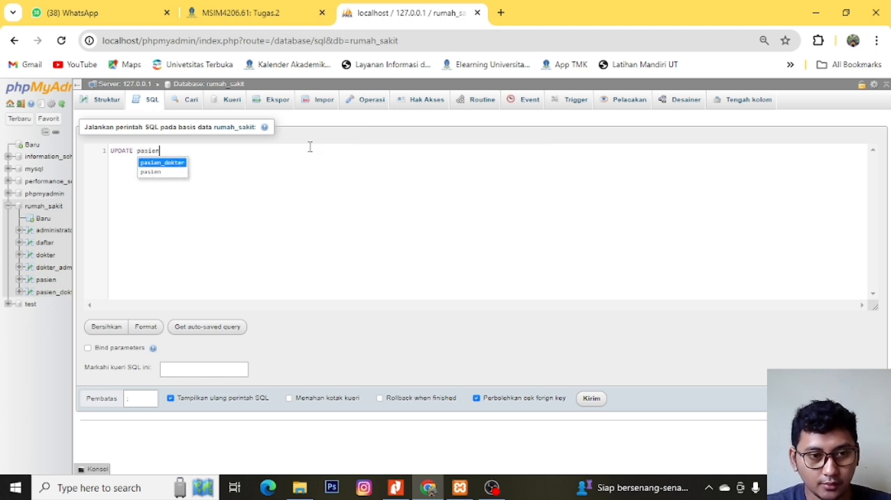
key(Down)
key(Return)
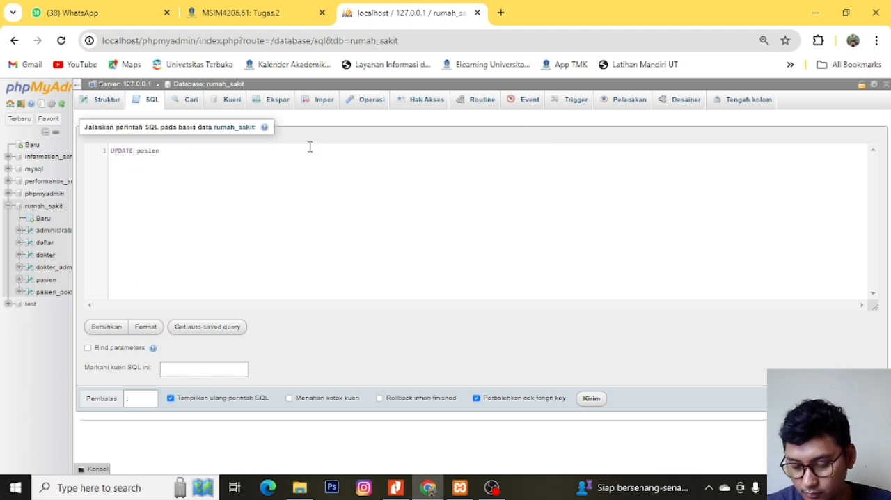
text(SET )
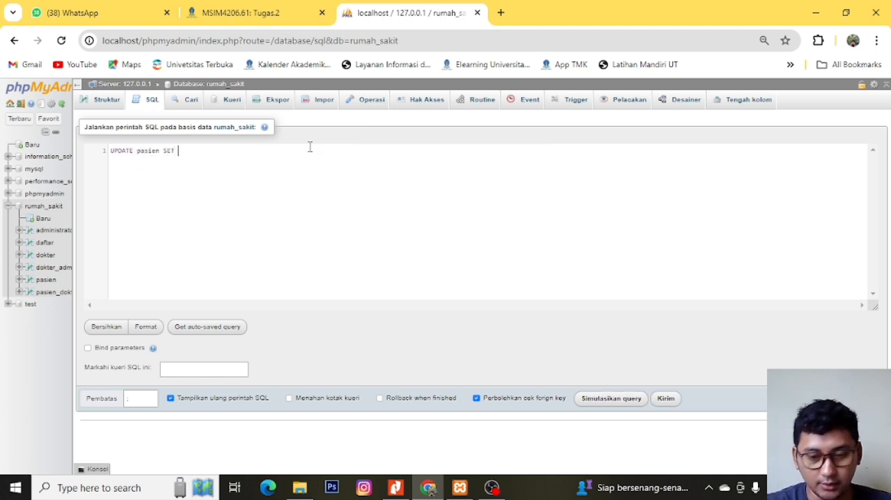
text(nama_pas)
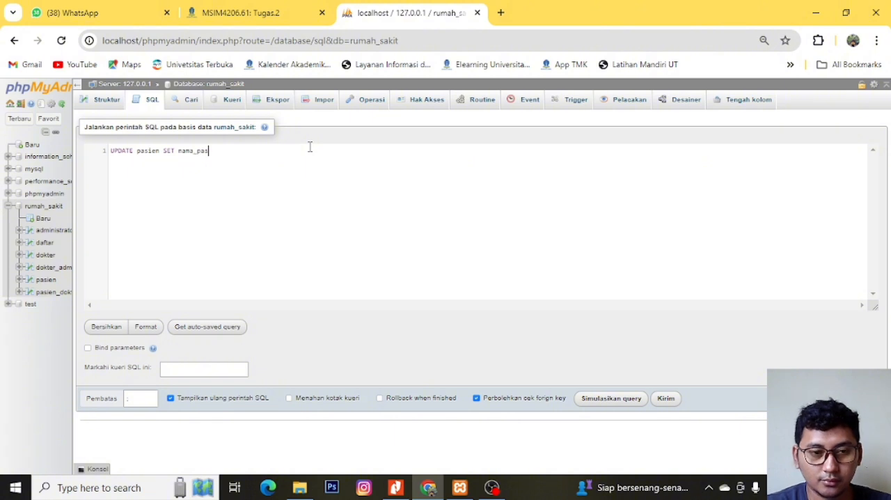
text(ien)
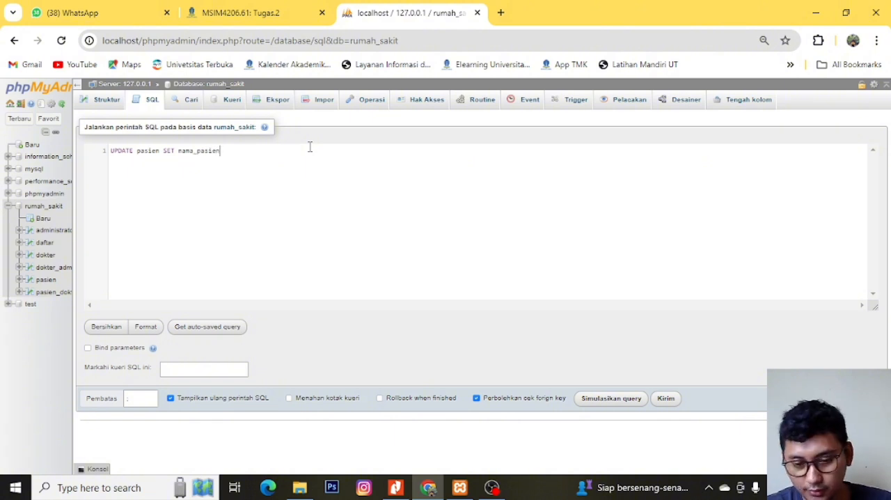
text(=')
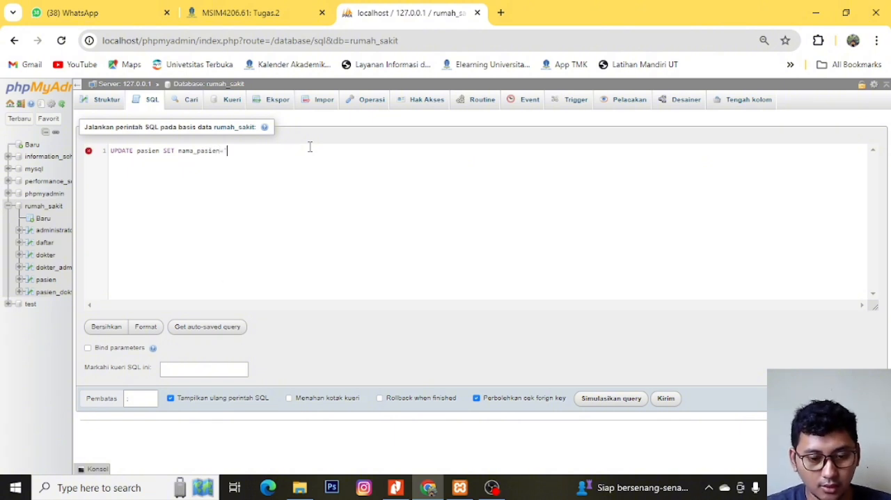
text(sal)
- Assign the patient's new two-word name, in single quotes, to nama_pasien
key(BackSpace)
key(BackSpace)
key(BackSpace)
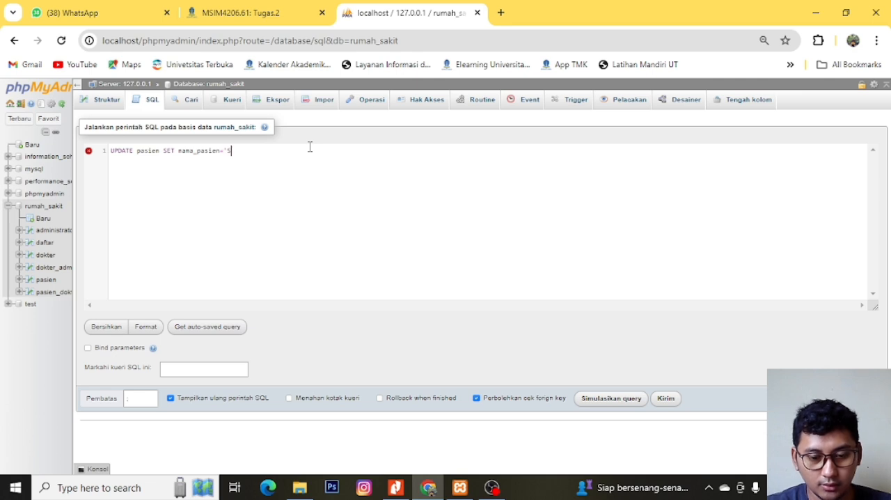
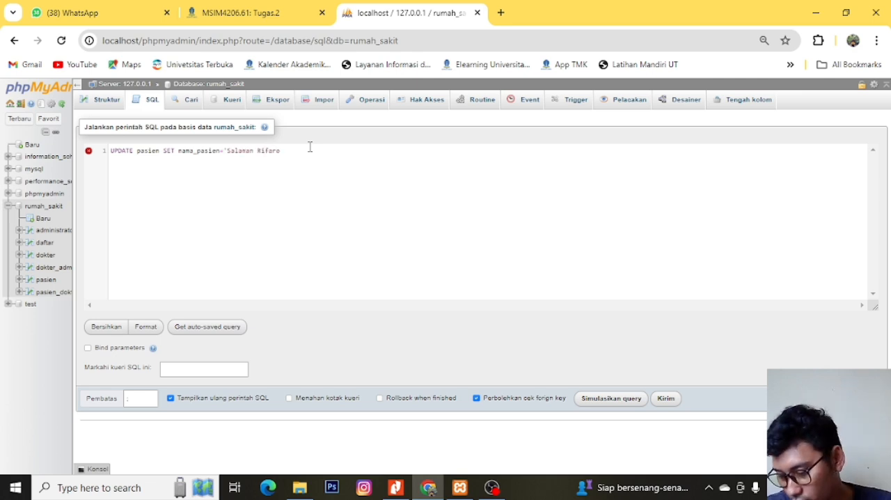
text(')
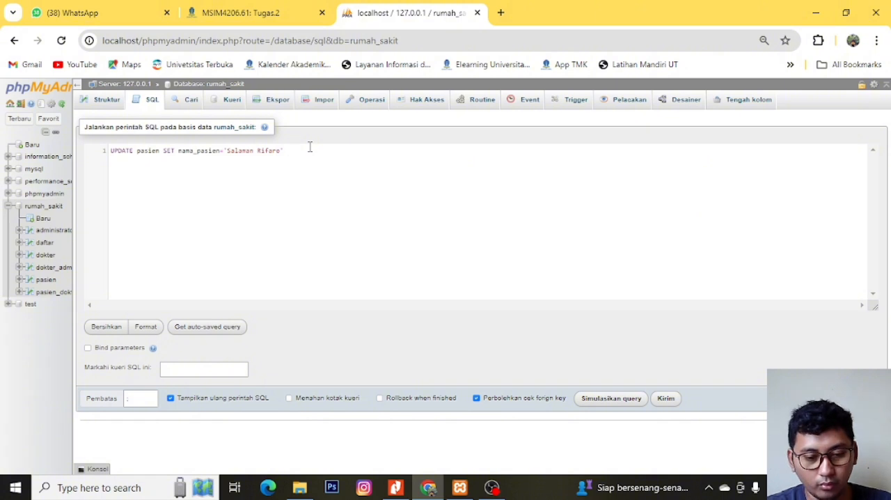
text( WHERE id)
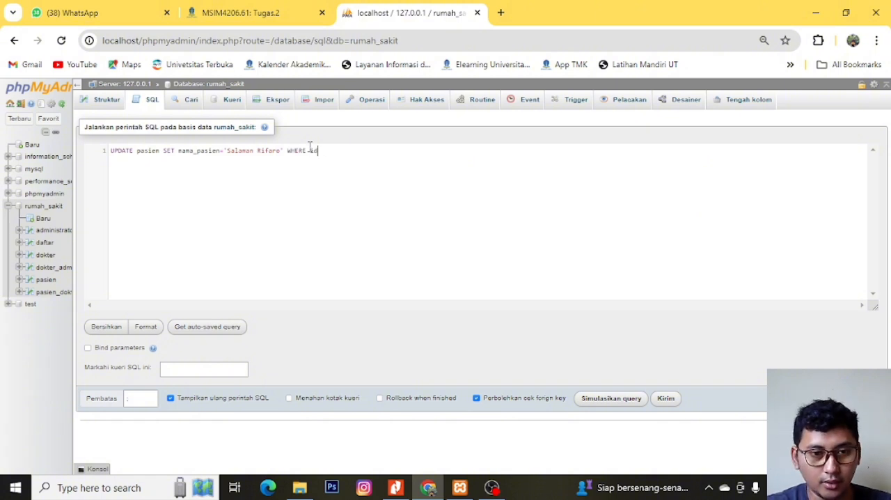
text(_pasien)
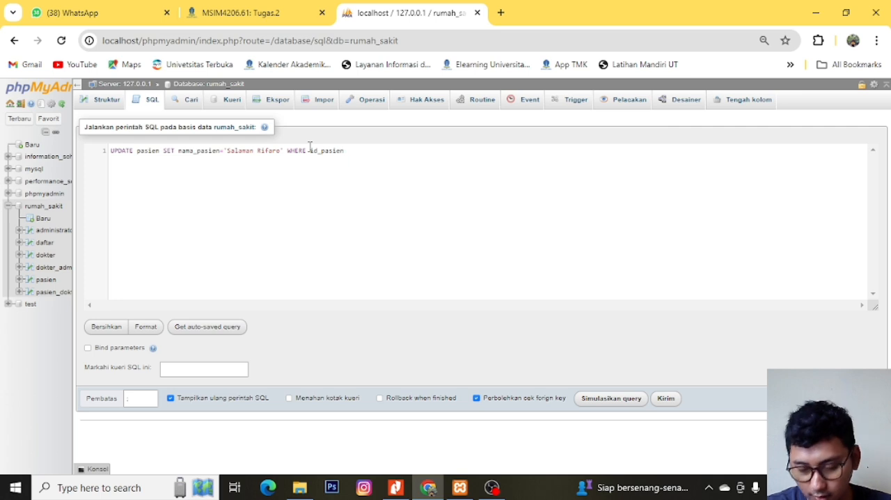
text( =)
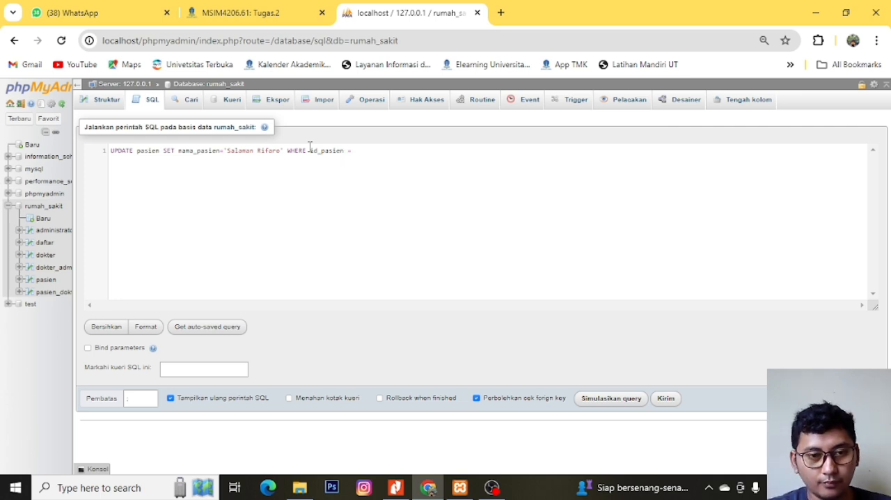
- Restrict the update with WHERE id_pasien=2;
key(BackSpace)
key(BackSpace)
text(=2)
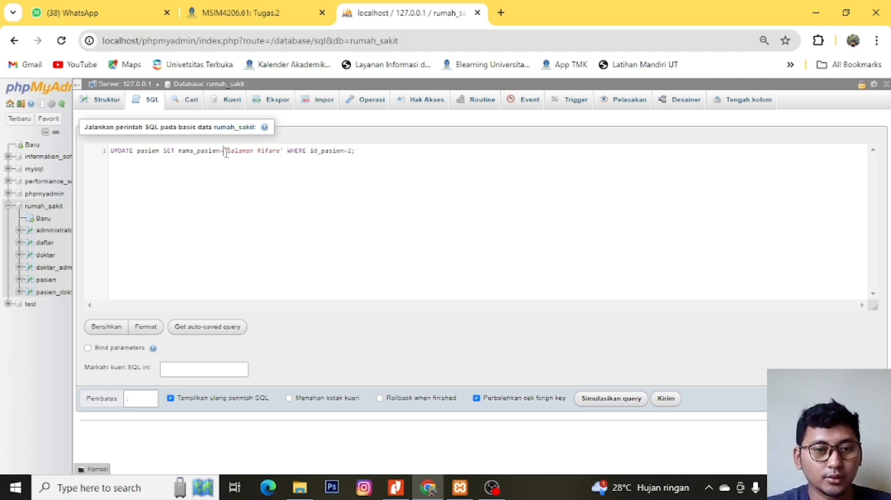
- Put an additional first name in front of the quoted patient name and run the UPDATE
text(Muhammad)
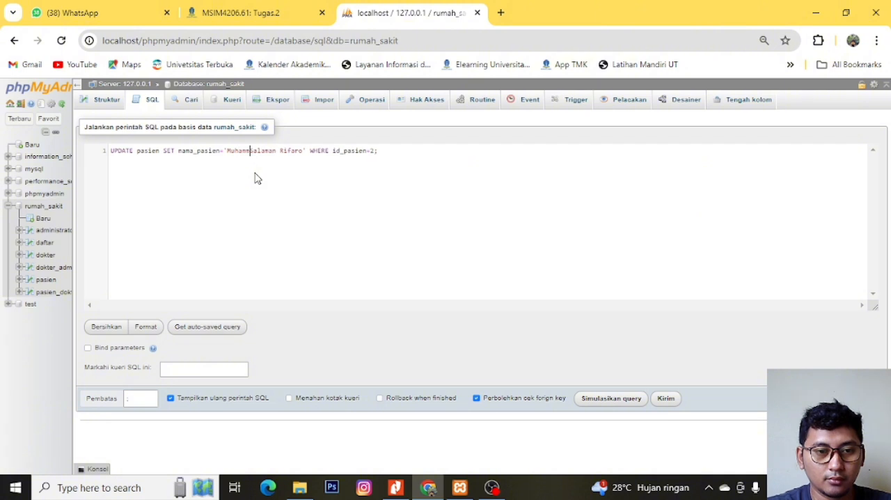
click(666, 398)
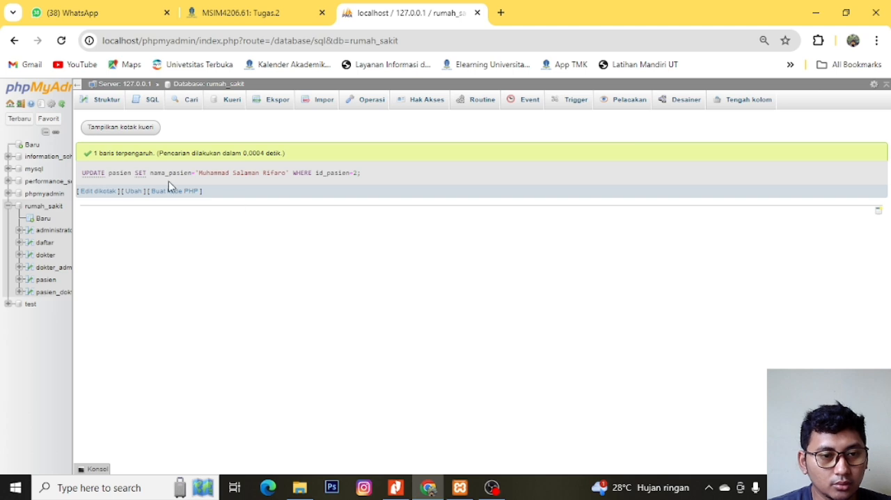
- Bring back the UPDATE query, insert a space between the equals sign and the quoted name, and run it again
click(127, 126)
scroll(408, 215, down, 1)
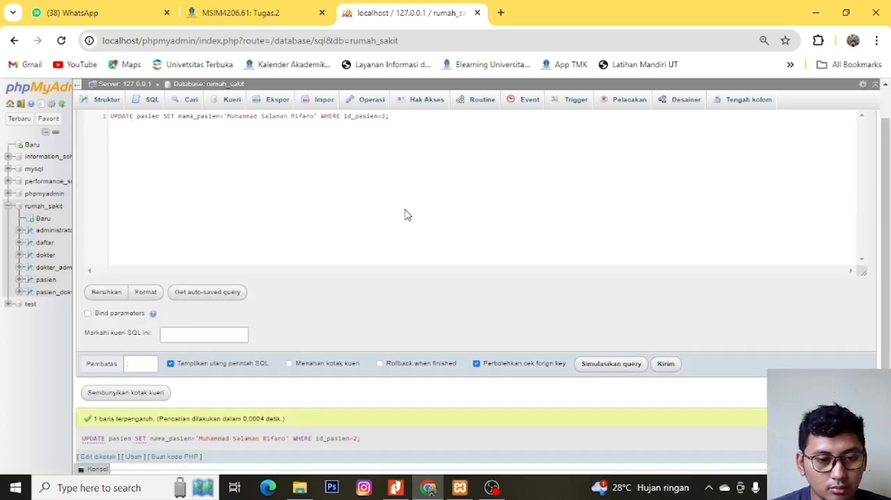
scroll(408, 214, up, 1)
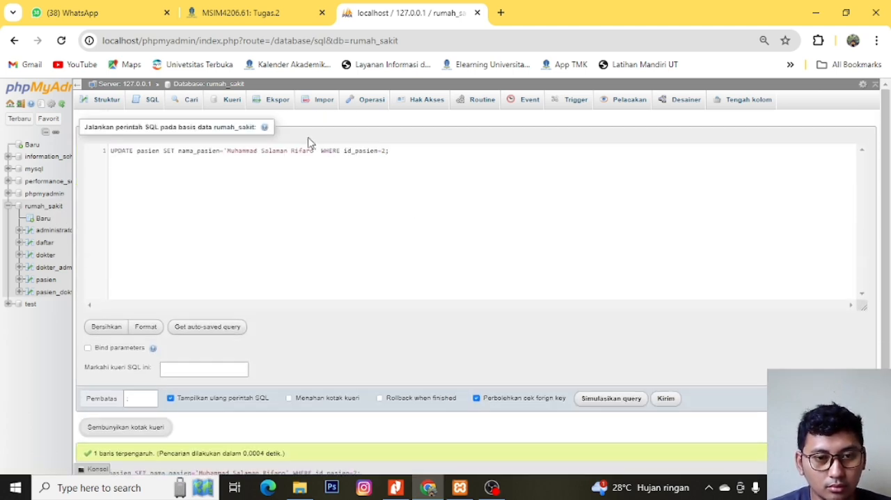
click(262, 151)
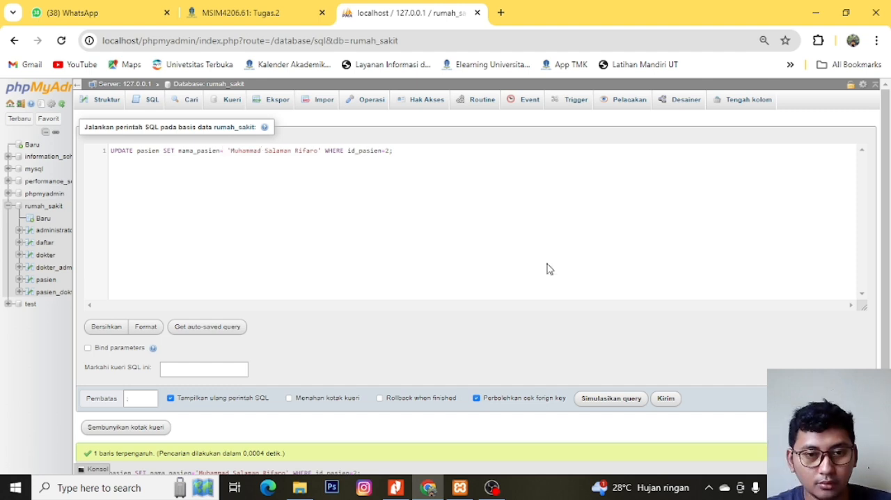
click(667, 399)
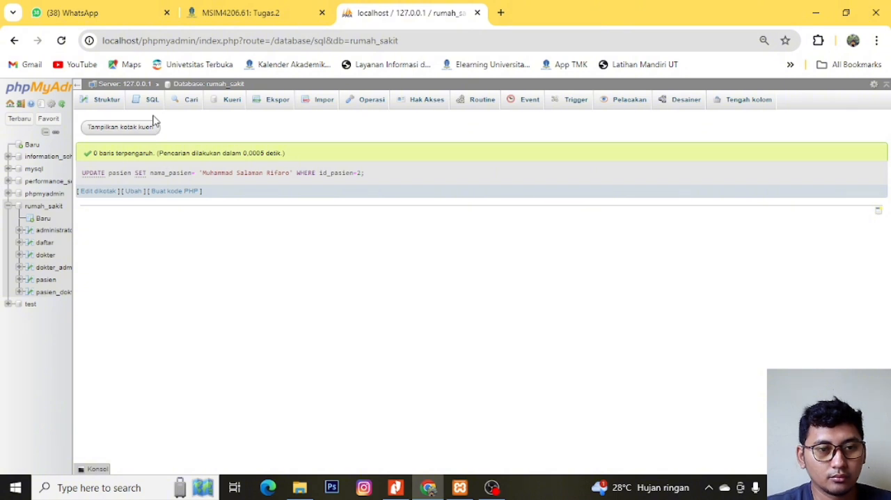
- Bring the UPDATE query back, delete the extra letter from the patient's middle name and rerun it
click(129, 129)
drag(268, 153, 233, 152)
click(281, 151)
key(BackSpace)
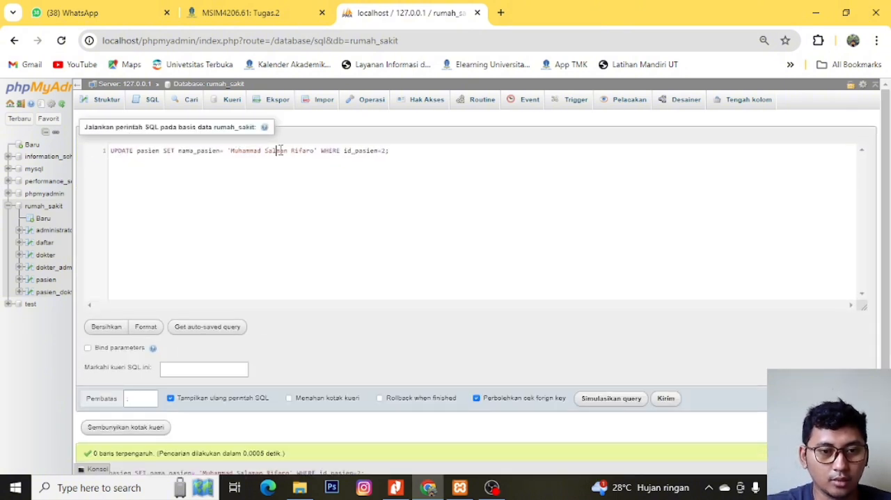
click(674, 403)
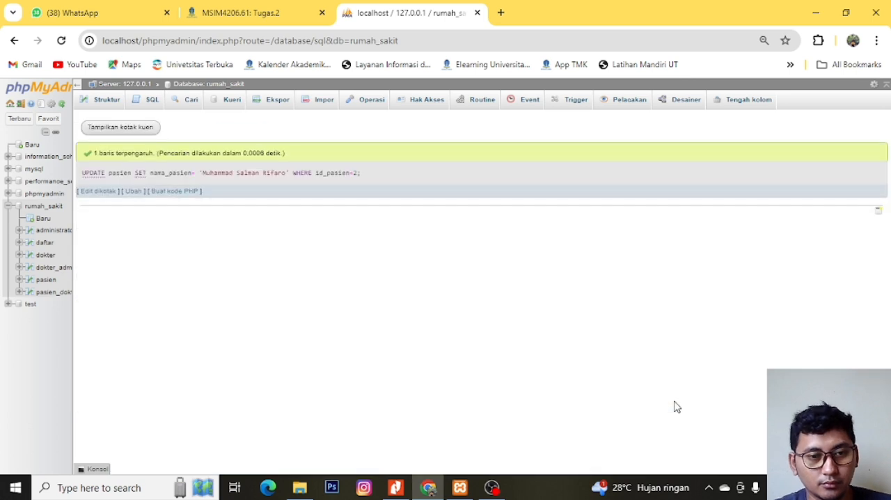
- Remove the first name and its trailing space from the quoted nama_pasien value and run the UPDATE
click(115, 125)
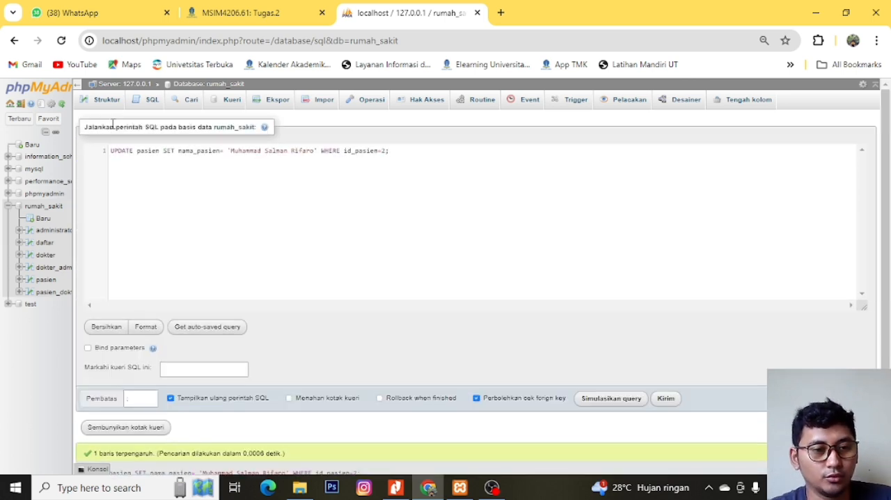
double_click(241, 151)
key(BackSpace)
key(Right)
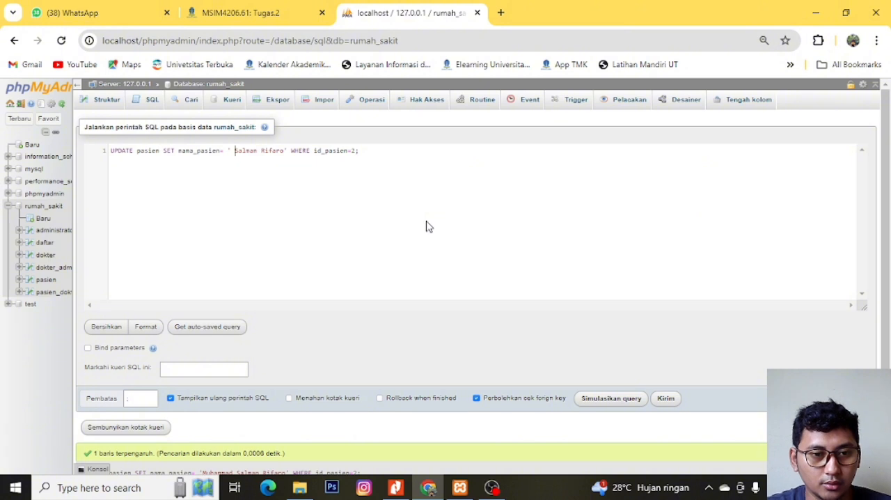
key(BackSpace)
click(666, 399)
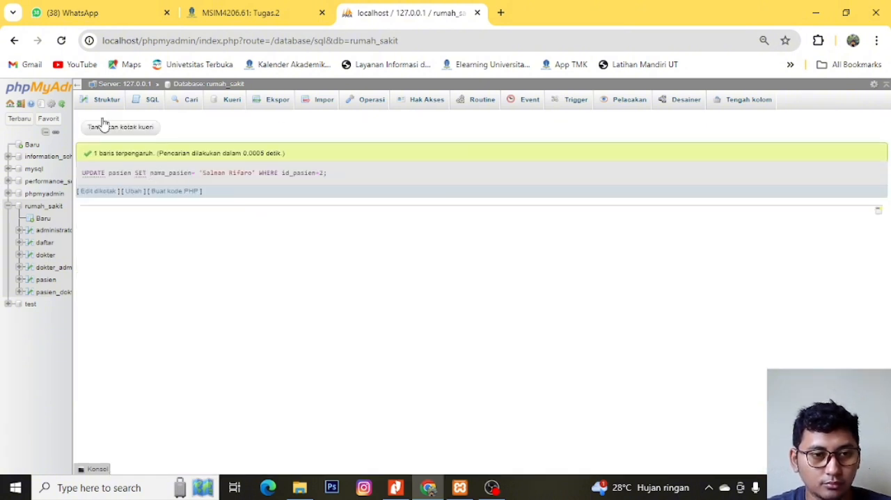
- Open the pasien table, discarding the pending query, and check the updated nama_pasien values
click(147, 101)
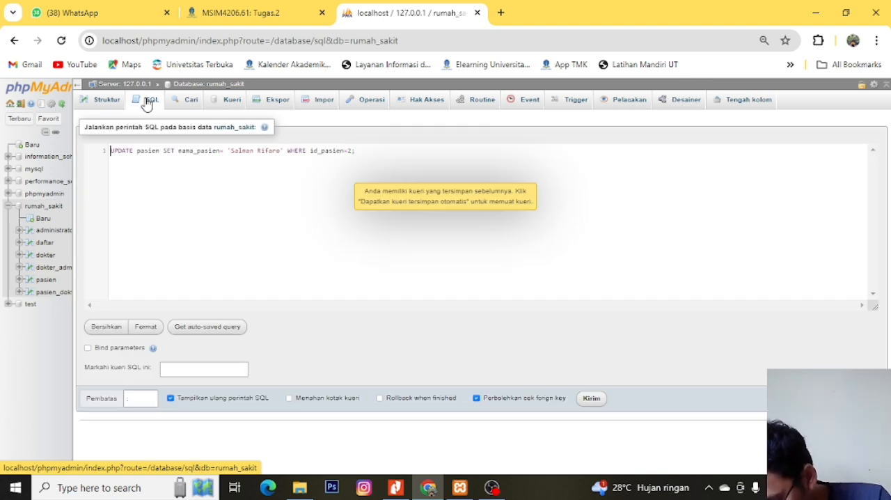
click(46, 280)
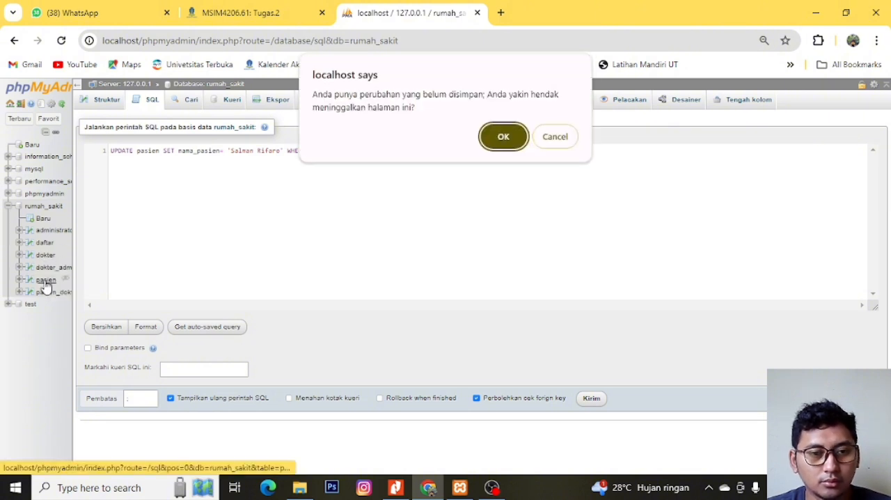
click(507, 137)
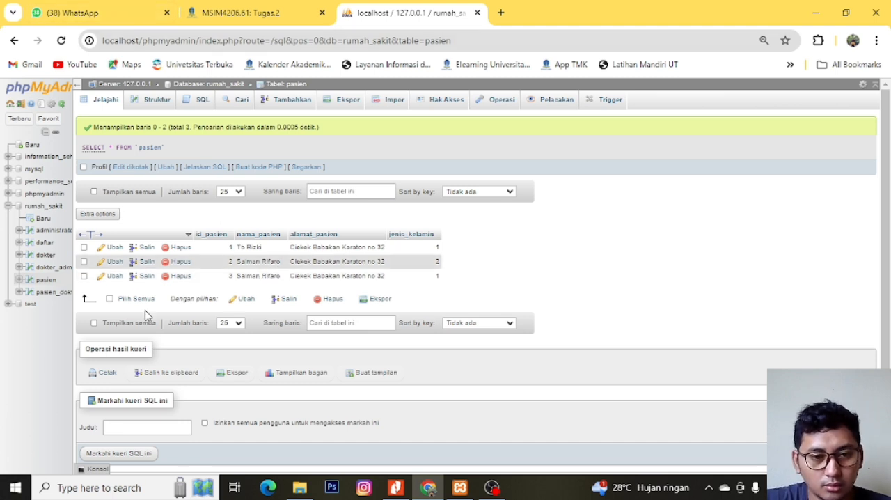
scroll(241, 279, down, 1)
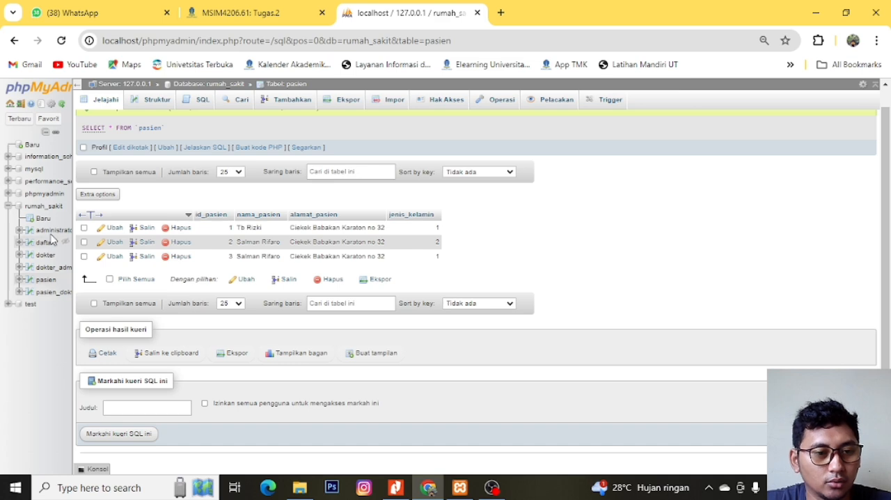
- Run the rumah_sakit UPDATE query with the patient's new full name as nama_pasien for id_pasien=2, and check the pasien table
click(55, 208)
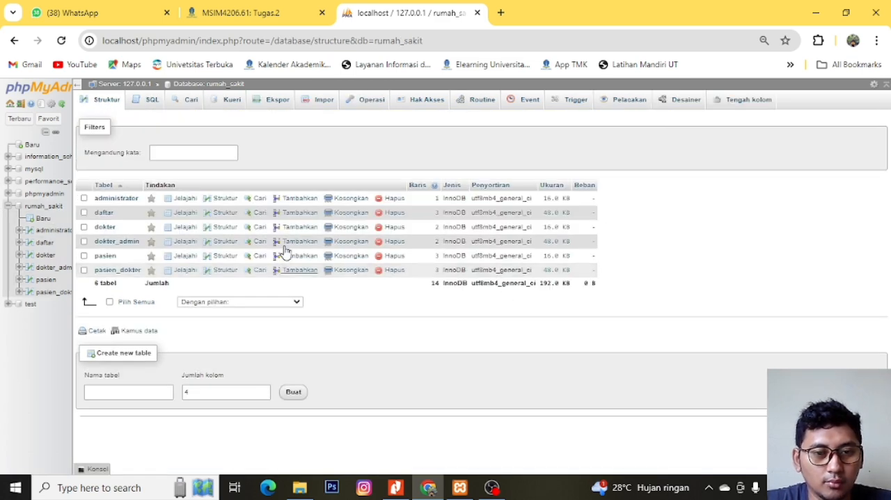
click(159, 104)
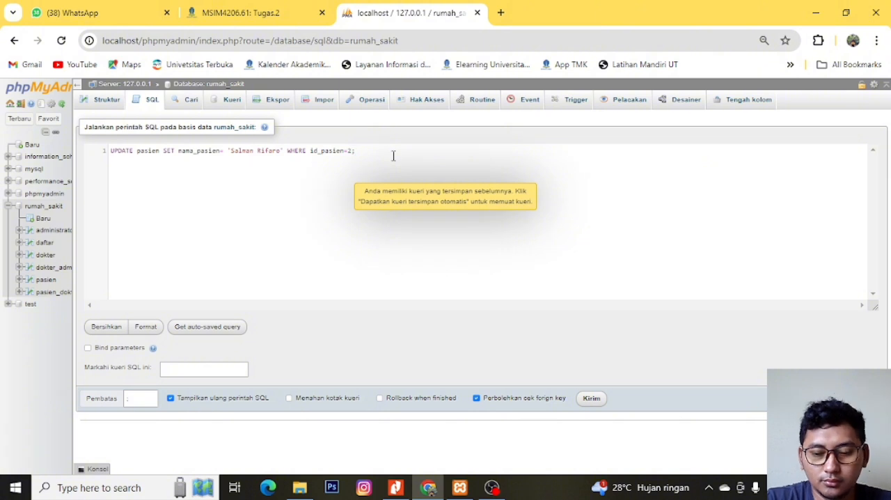
key(Left)
key(Left)
key(Left)
key(ctrl+shift+Left)
key(ctrl+shift+Left)
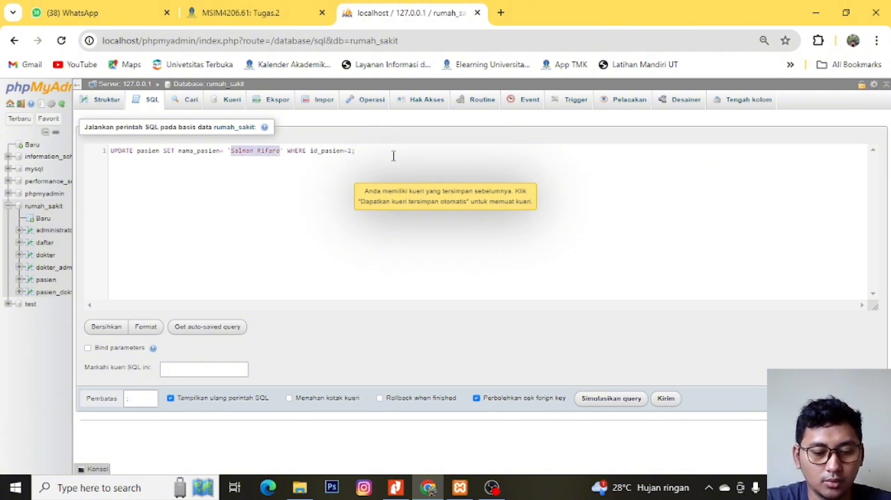
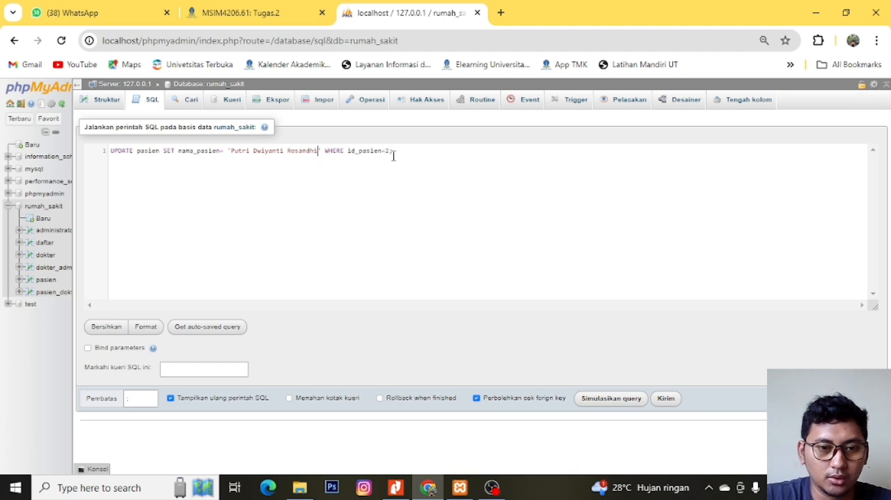
click(666, 400)
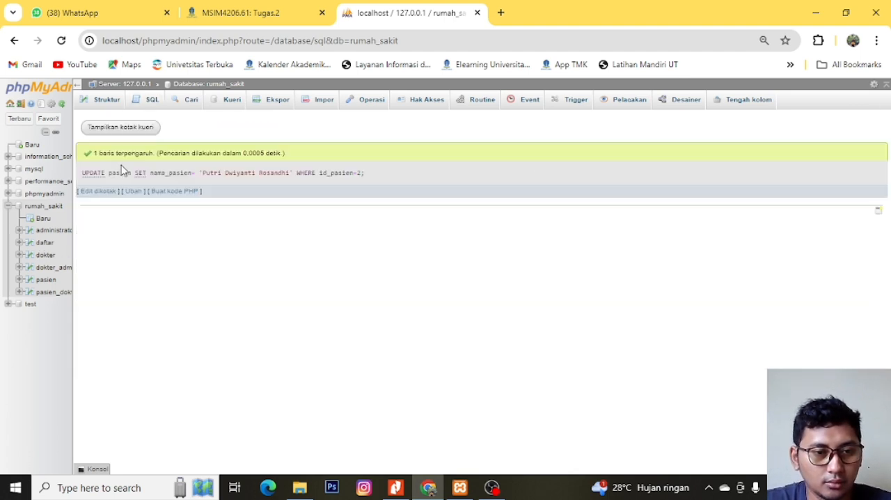
click(43, 280)
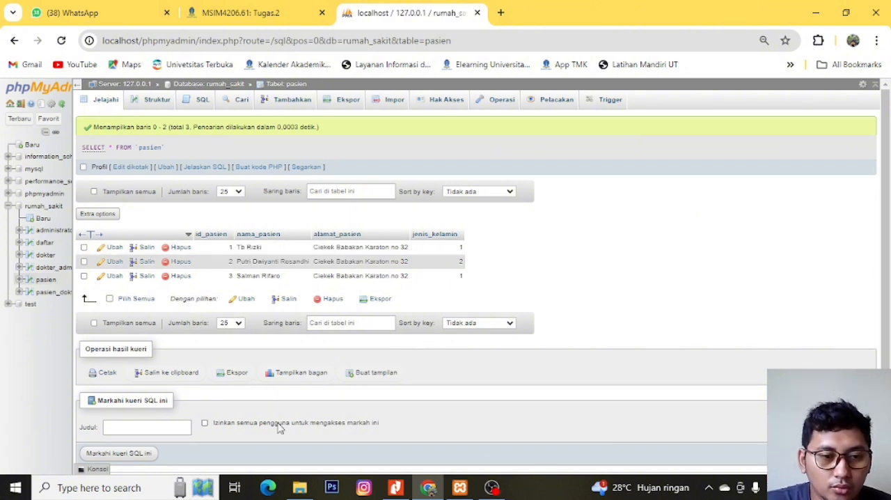
- Replace the previous query in the rumah_sakit database's SQL editor with DELETE FROM pasien
click(43, 206)
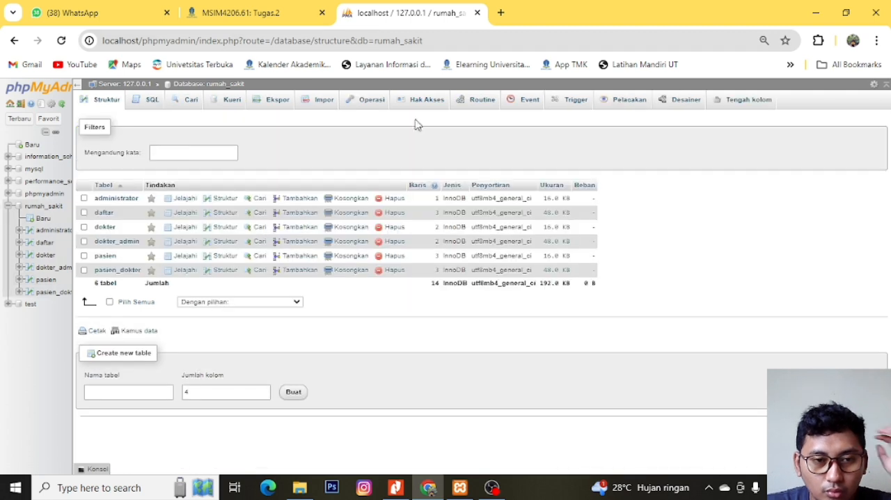
click(150, 100)
key(ctrl+a)
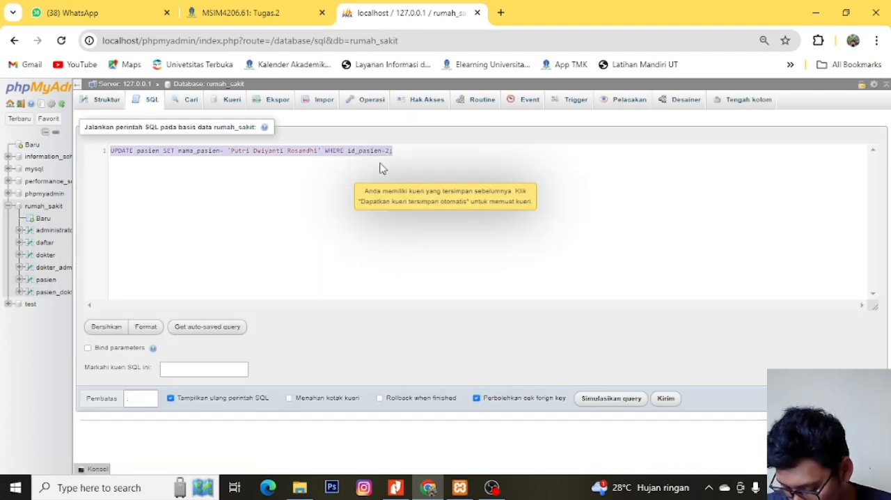
text(DELETE)
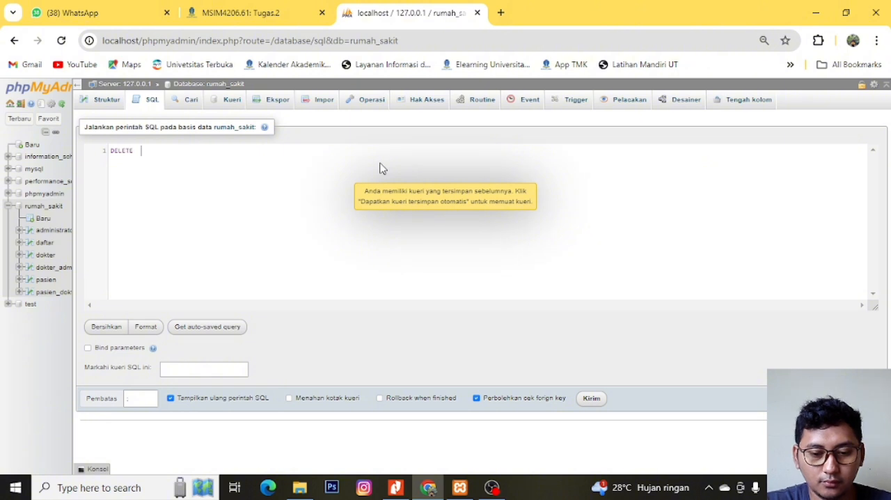
text( FROM)
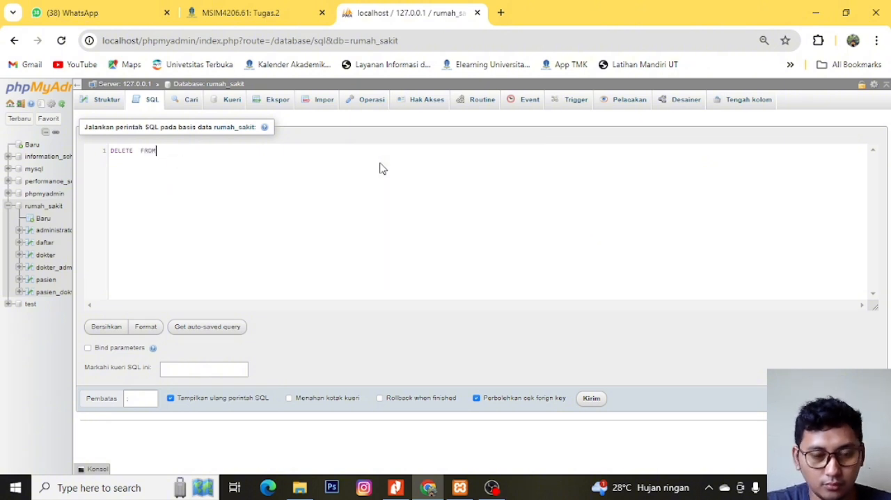
text( pasien wh)
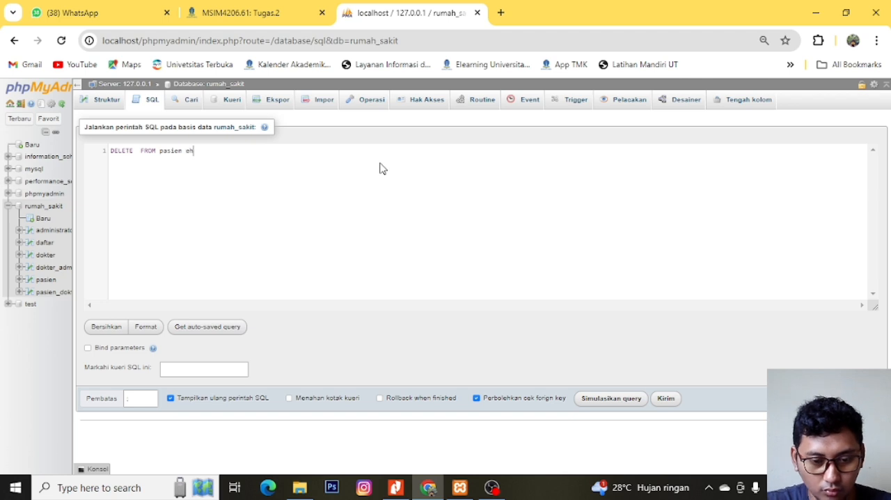
text(re)
- Limit the DELETE statement to one patient by adding the condition WHERE id_pasien=2
key(BackSpace)
key(BackSpace)
key(BackSpace)
key(BackSpace)
text(WHERE)
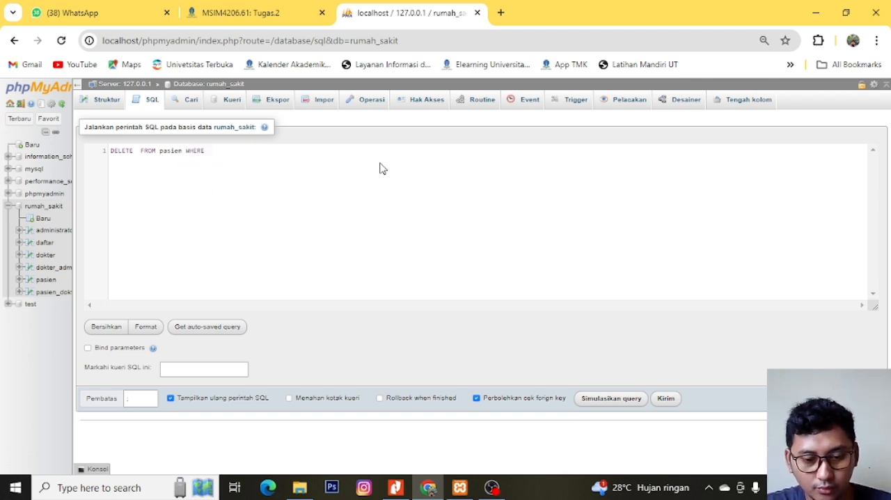
text( id_pasie)
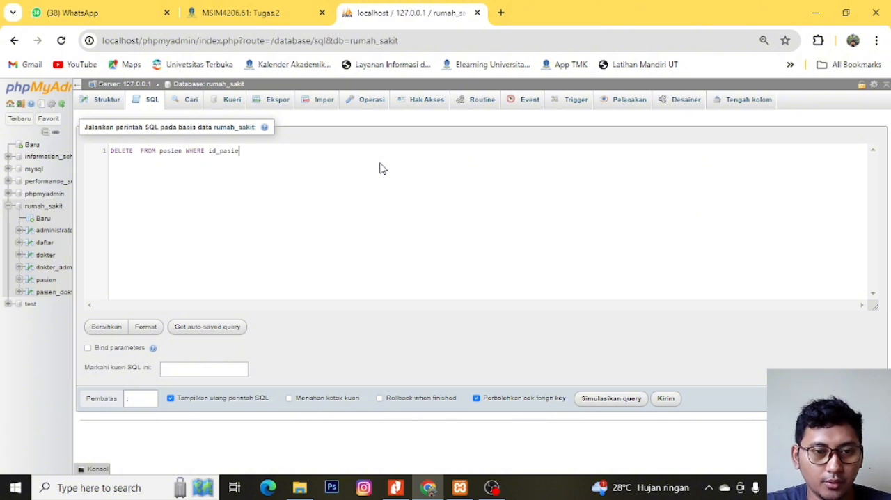
text(n=)
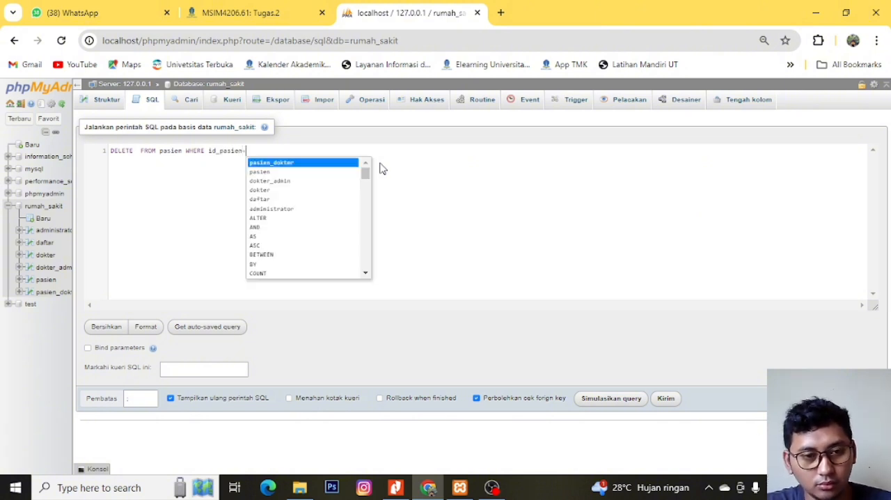
text(2)
- End the DELETE query with a semicolon, run it with confirmation and check the rows of the pasien table
click(665, 400)
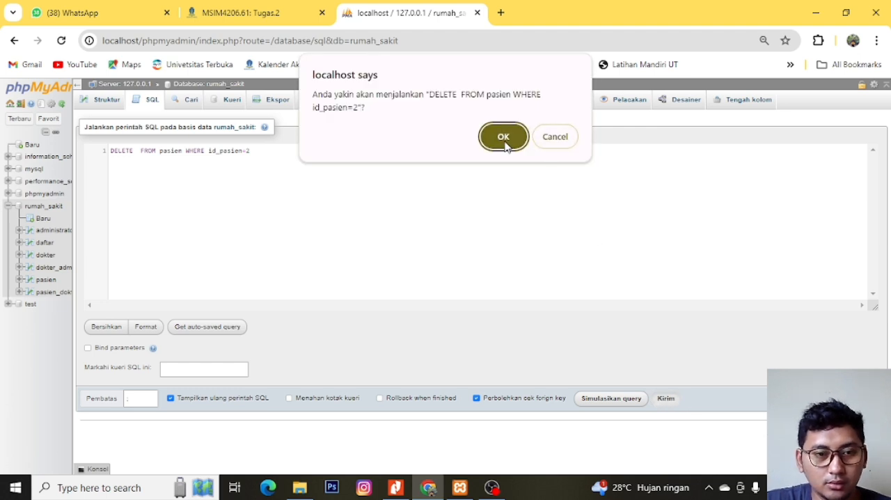
click(572, 143)
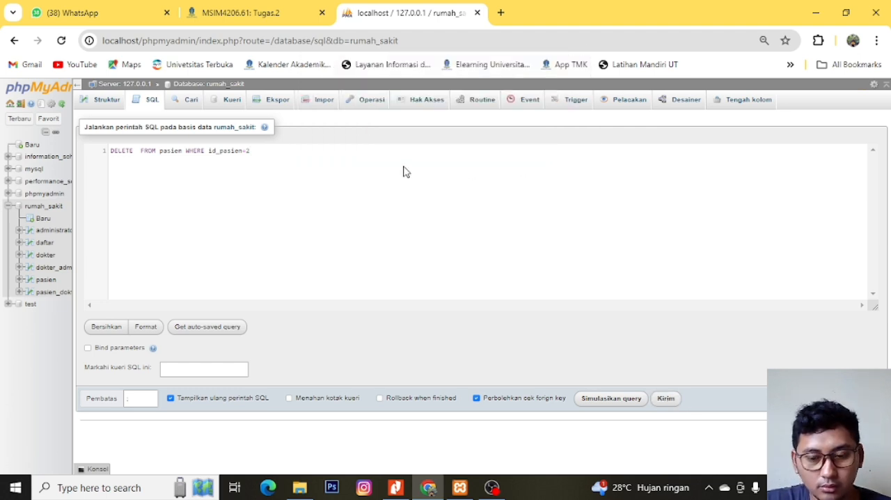
text(;)
click(666, 398)
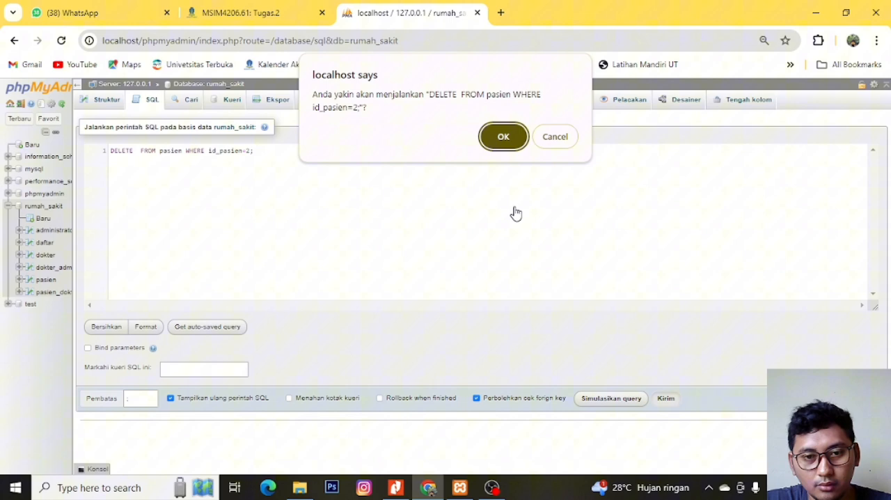
click(500, 136)
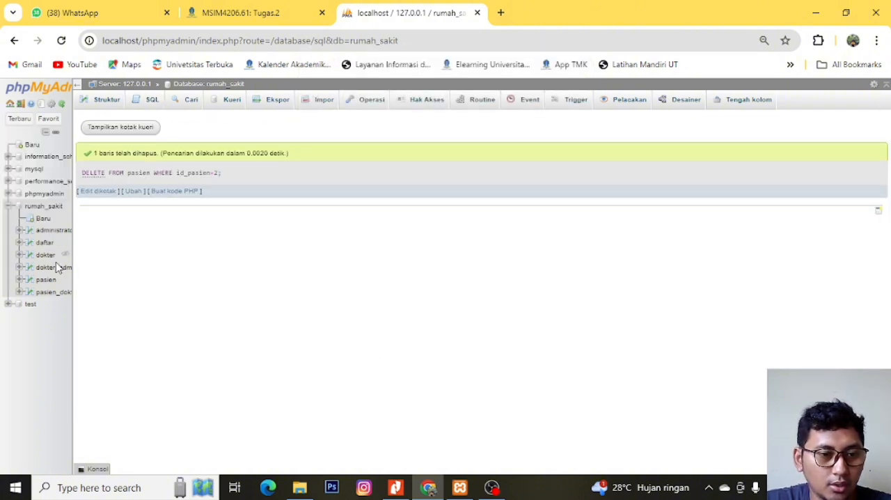
click(46, 280)
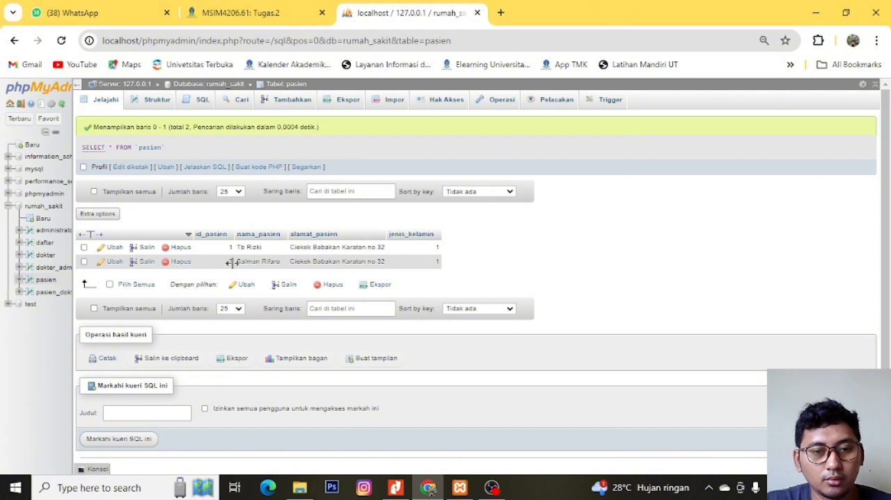
mouse_move(31, 124)
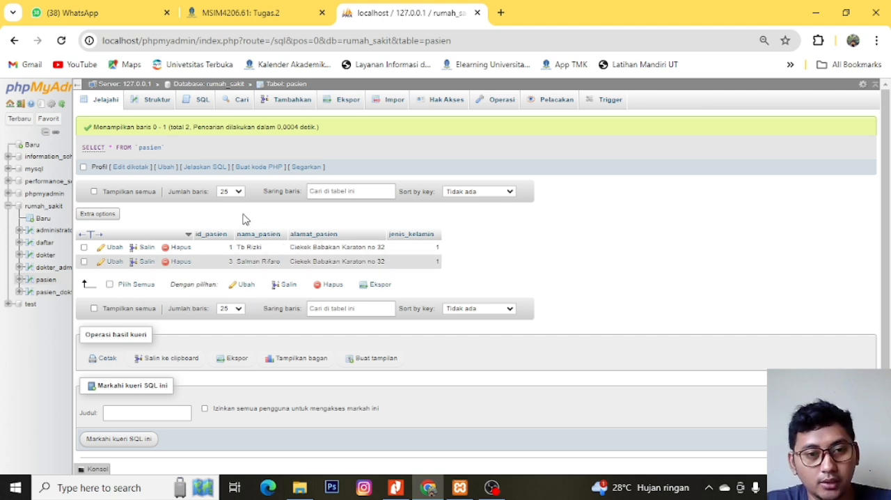
click(494, 489)
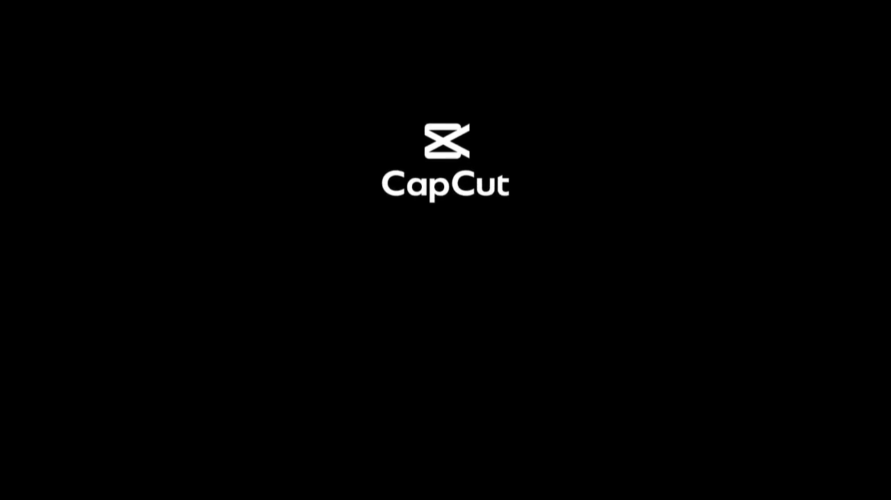